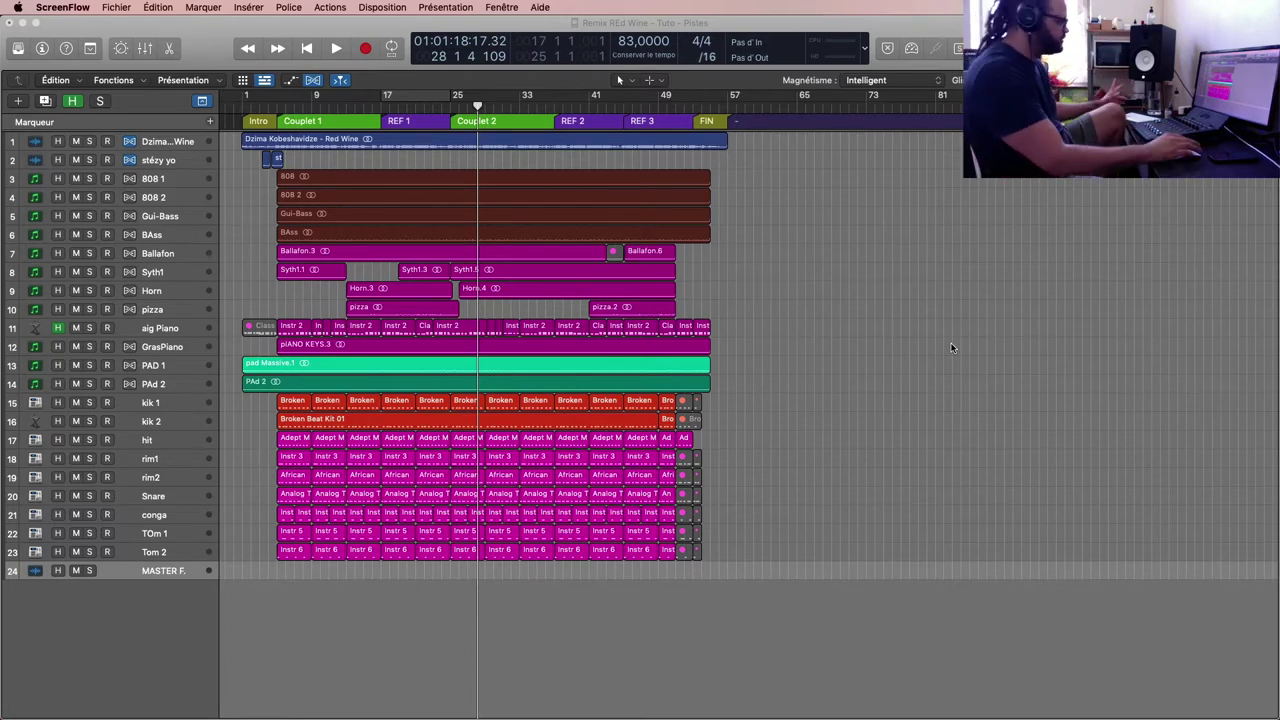
# Step: Open the mixer from the MASTER F. track and select the MASTER F. channel strip
pyautogui.click(170, 575)
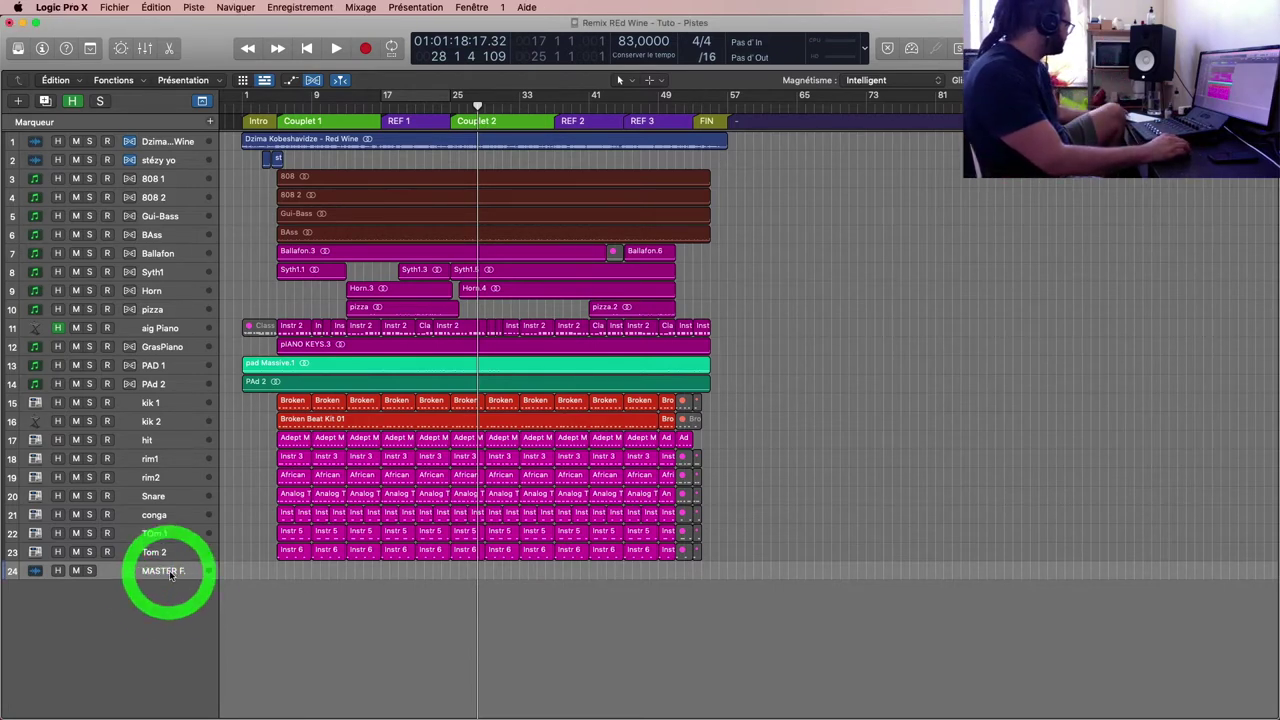
pyautogui.press('x')
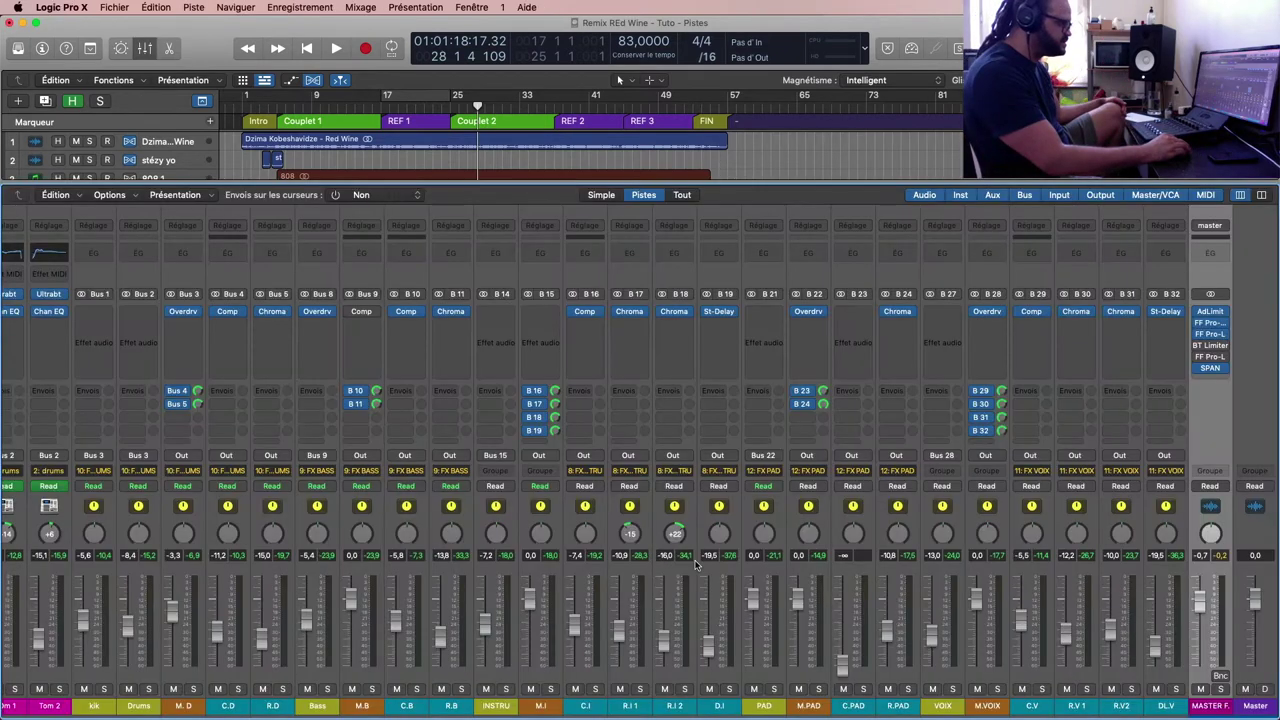
pyautogui.click(1208, 708)
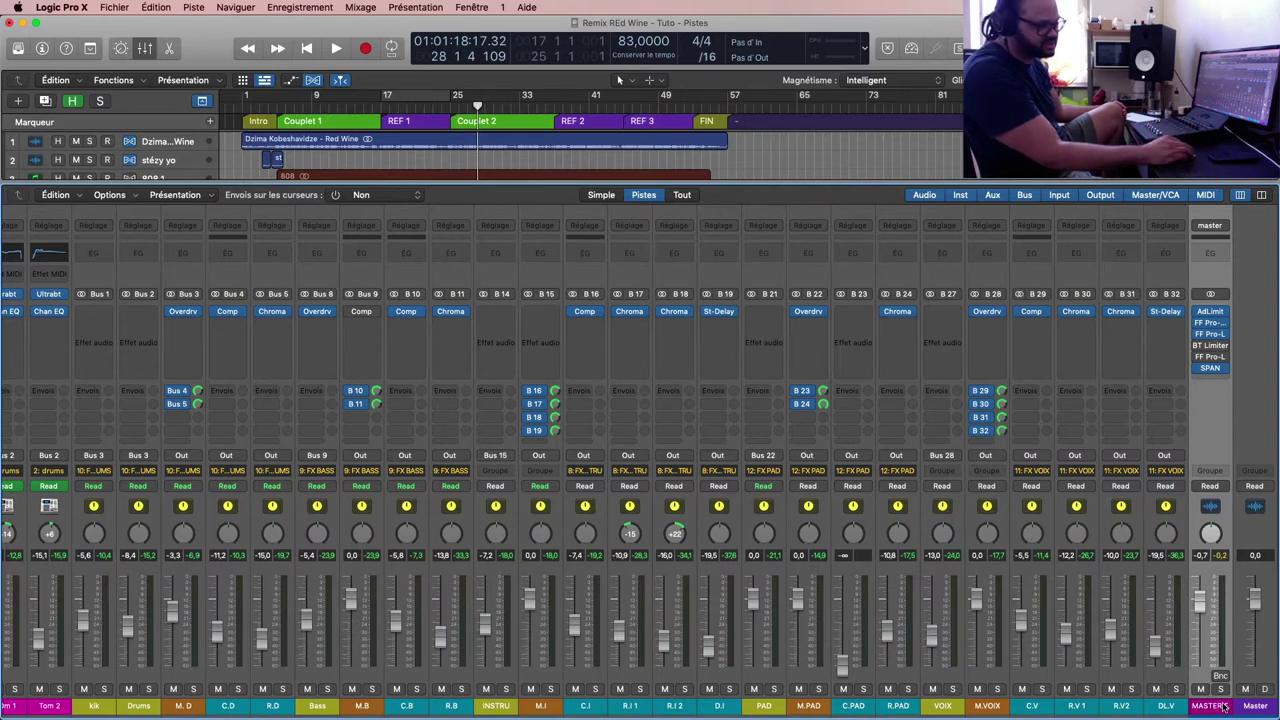
pyautogui.click(1215, 708)
pyautogui.click(1215, 708)
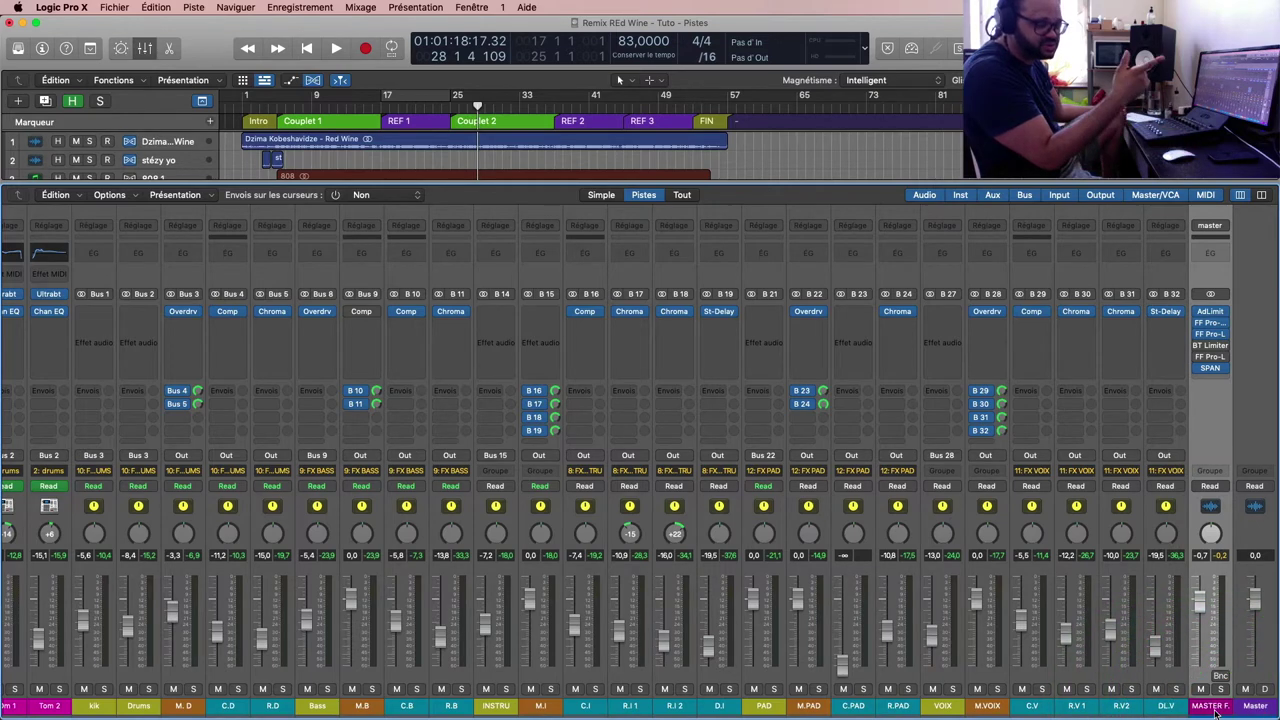
pyautogui.rightClick(1215, 708)
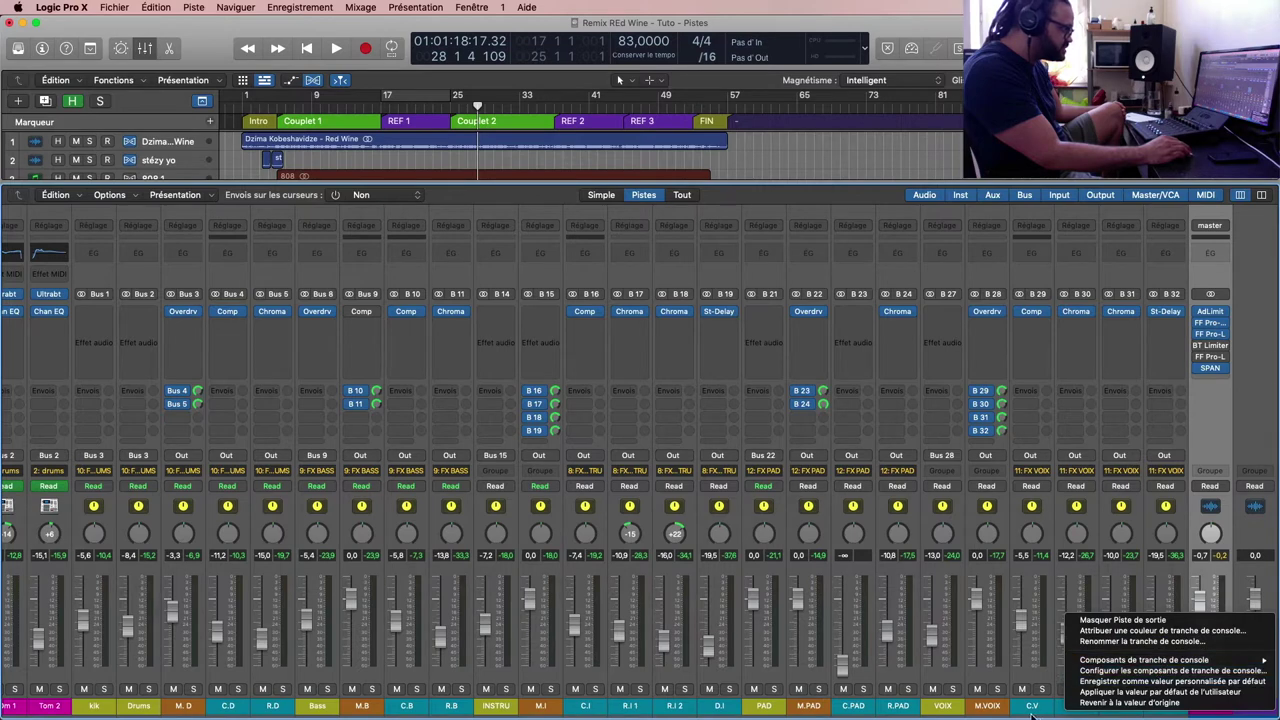
pyautogui.click(1036, 708)
pyautogui.rightClick(1212, 706)
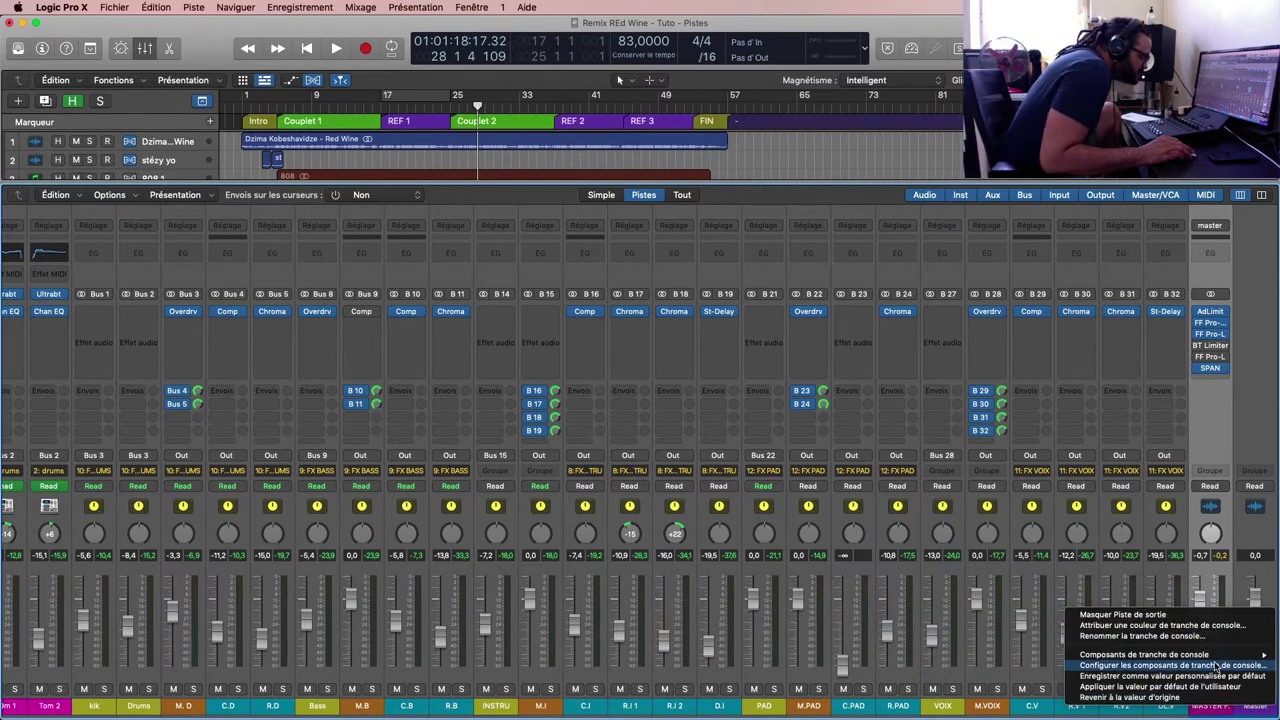
pyautogui.moveTo(1207, 656)
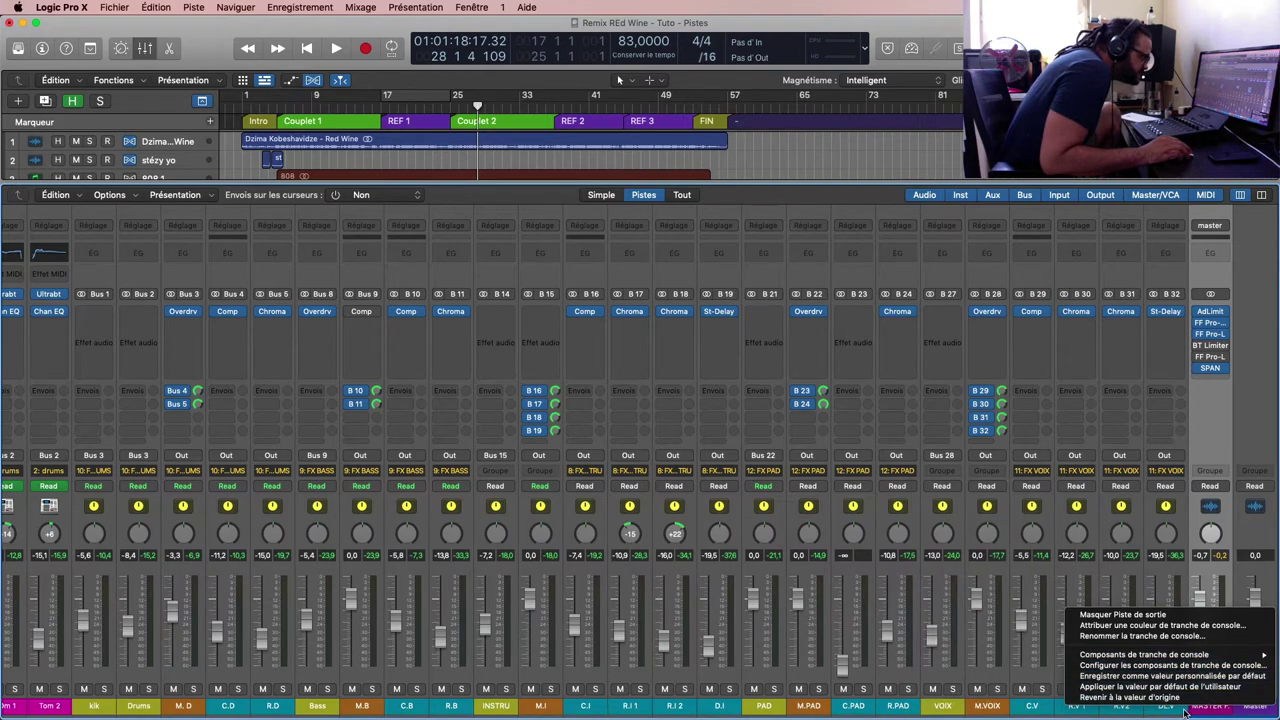
pyautogui.click(1172, 705)
pyautogui.click(1172, 705)
pyautogui.rightClick(1175, 706)
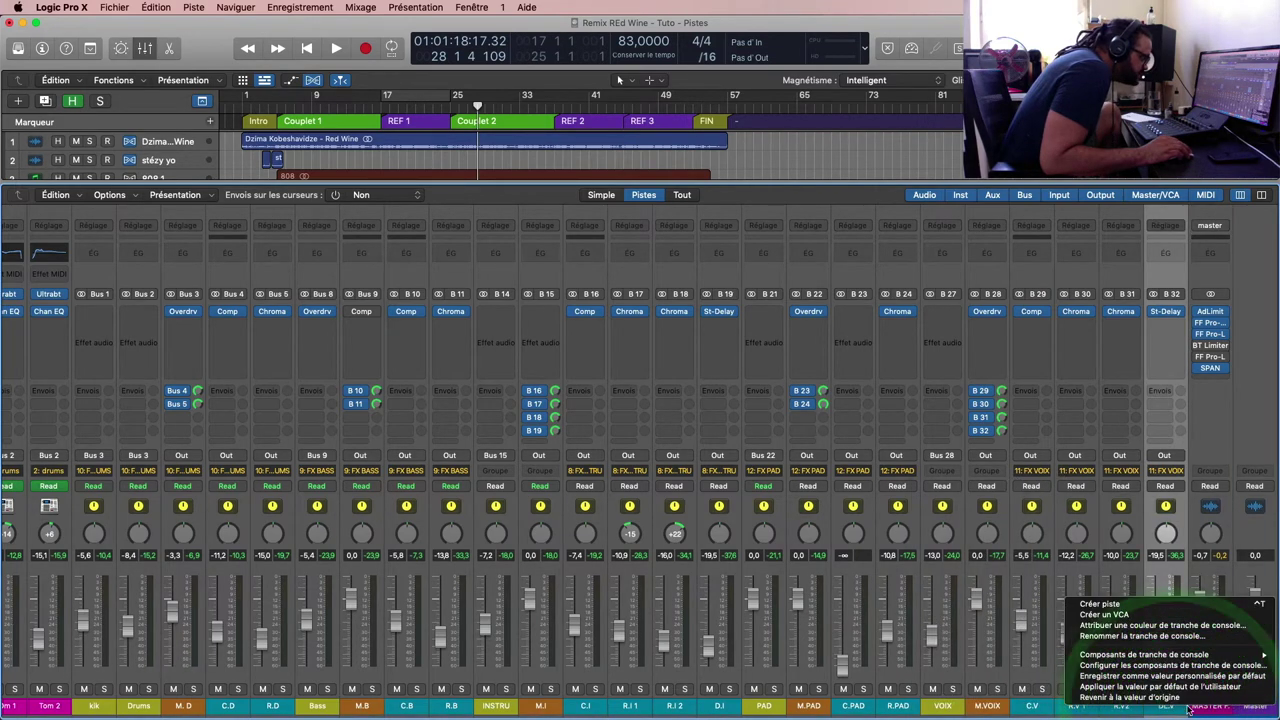
pyautogui.click(1208, 706)
pyautogui.click(1208, 706)
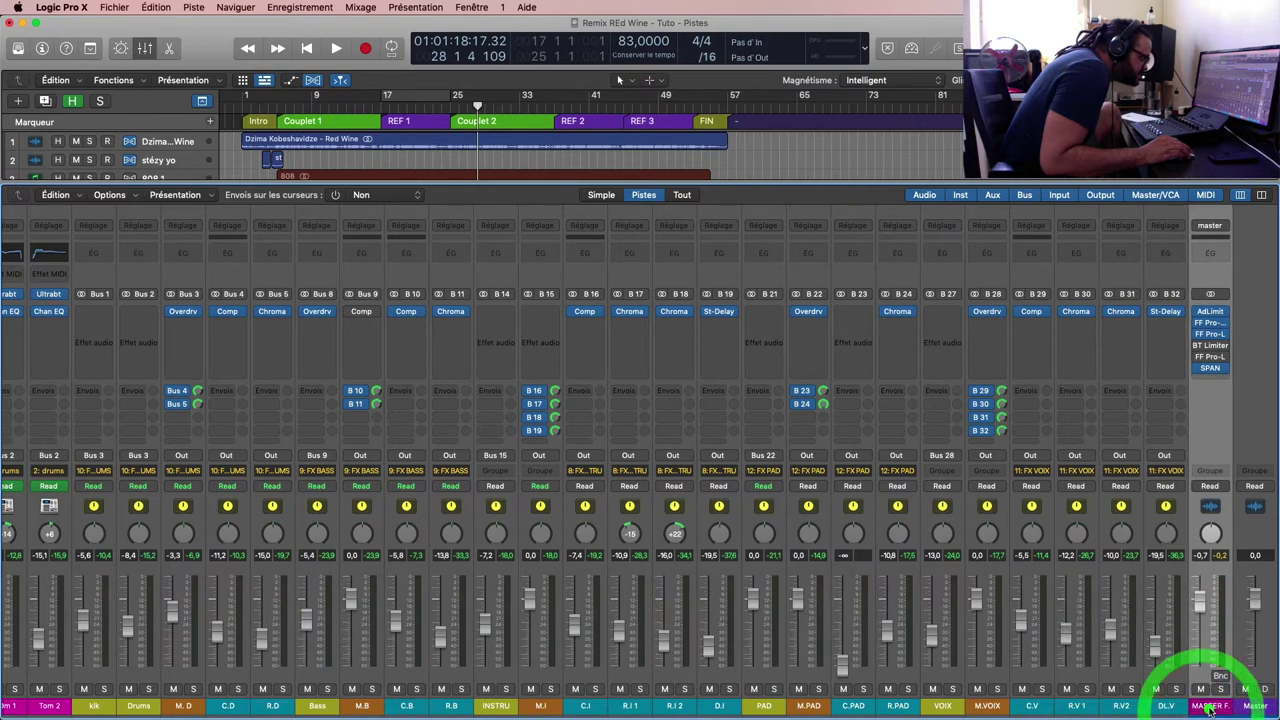
pyautogui.rightClick(1210, 707)
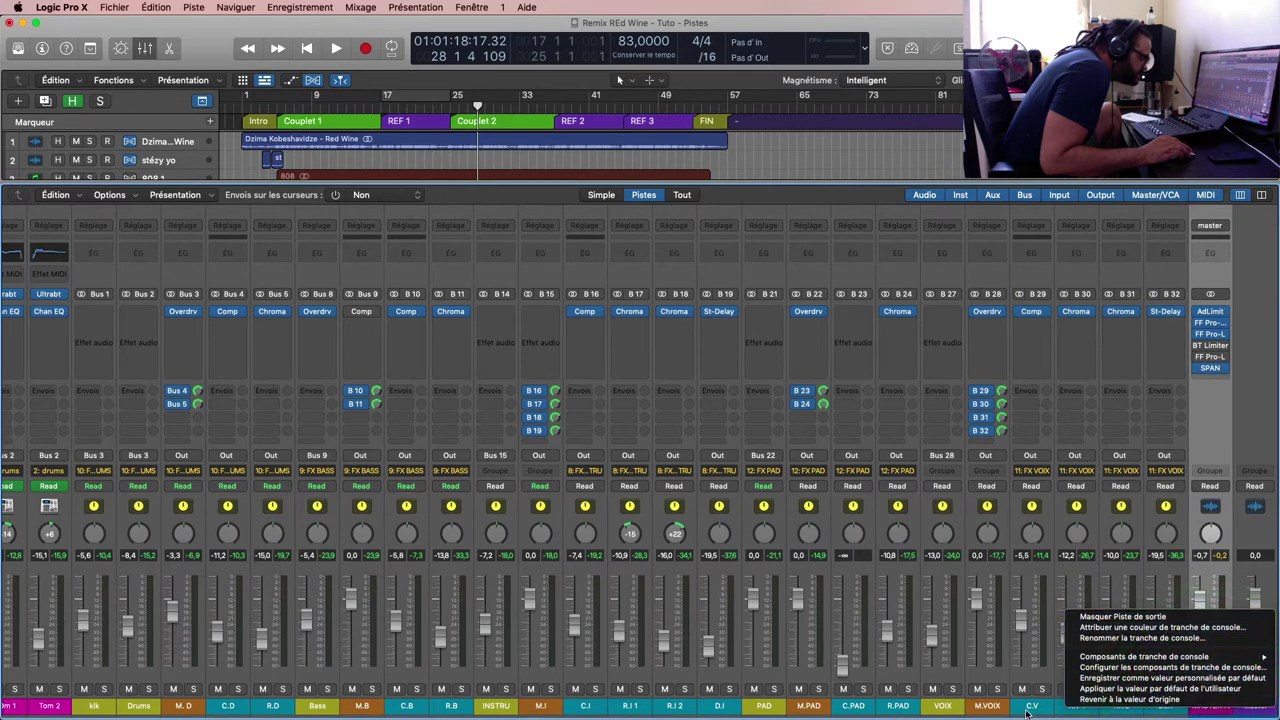
pyautogui.click(1032, 706)
# Step: Create an arrangement track for the Master channel strip, then close the mixer
pyautogui.click(1245, 702)
pyautogui.rightClick(1240, 700)
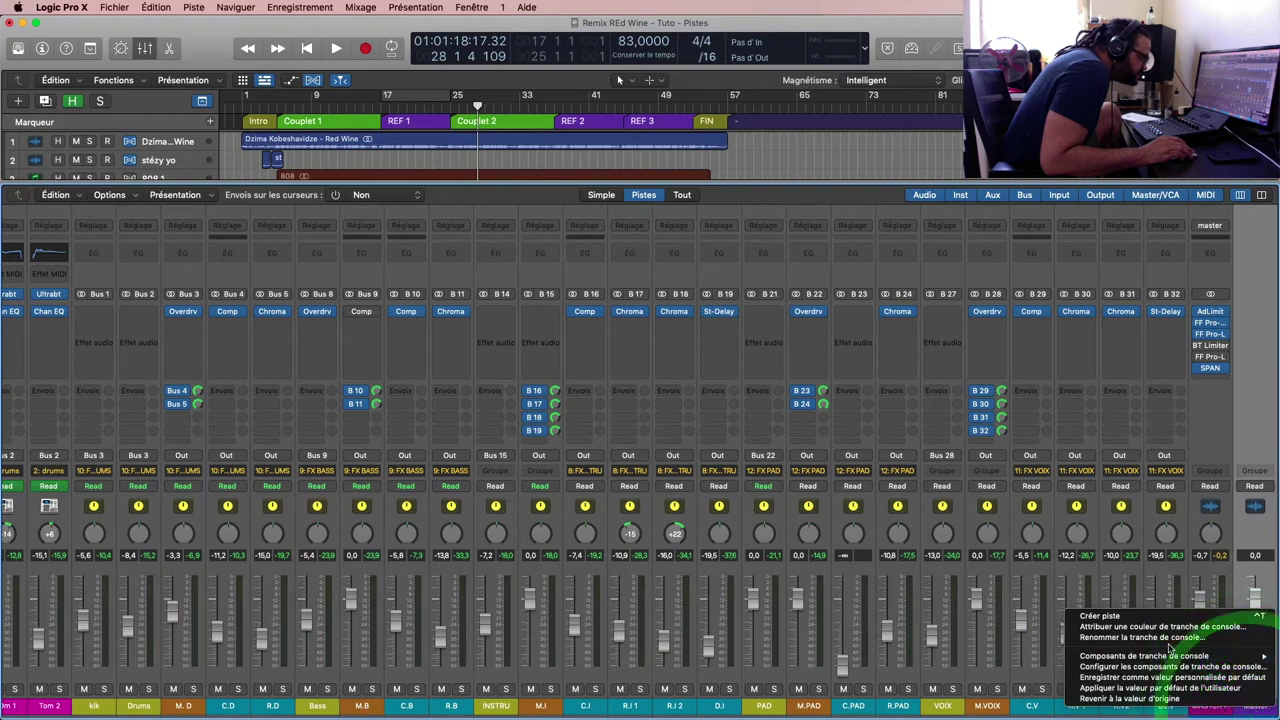
pyautogui.click(1140, 616)
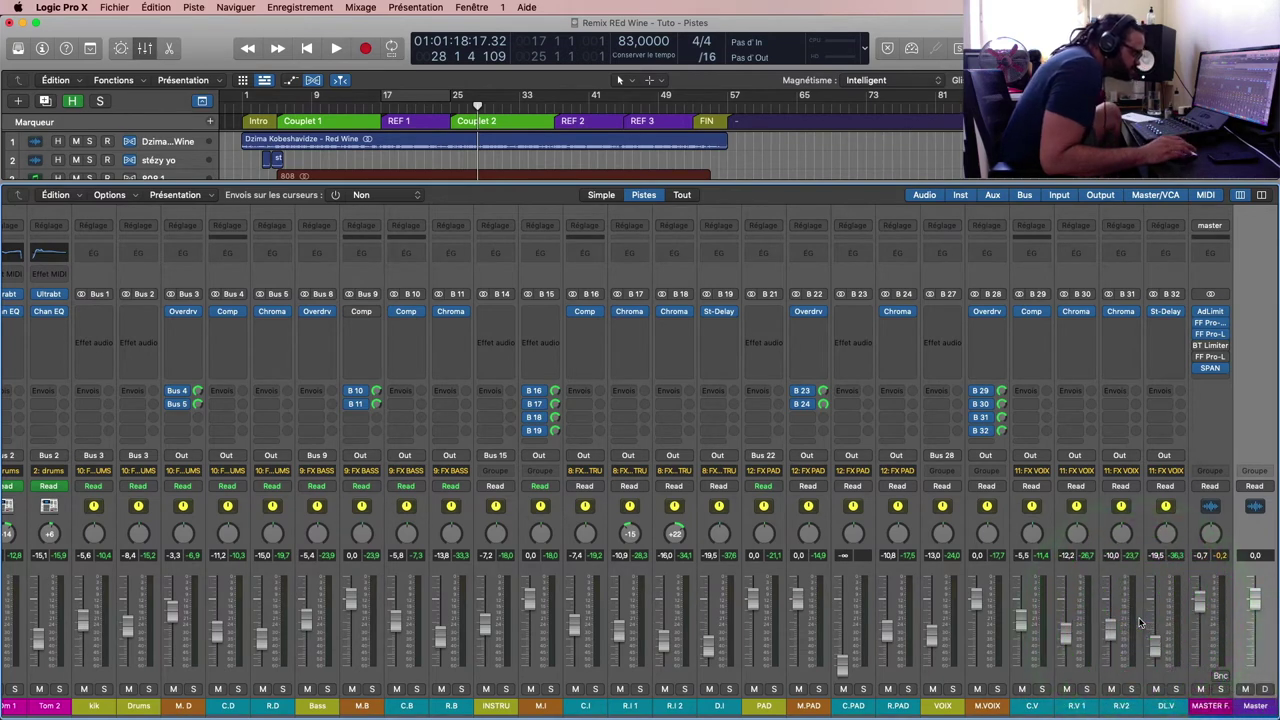
pyautogui.press('x')
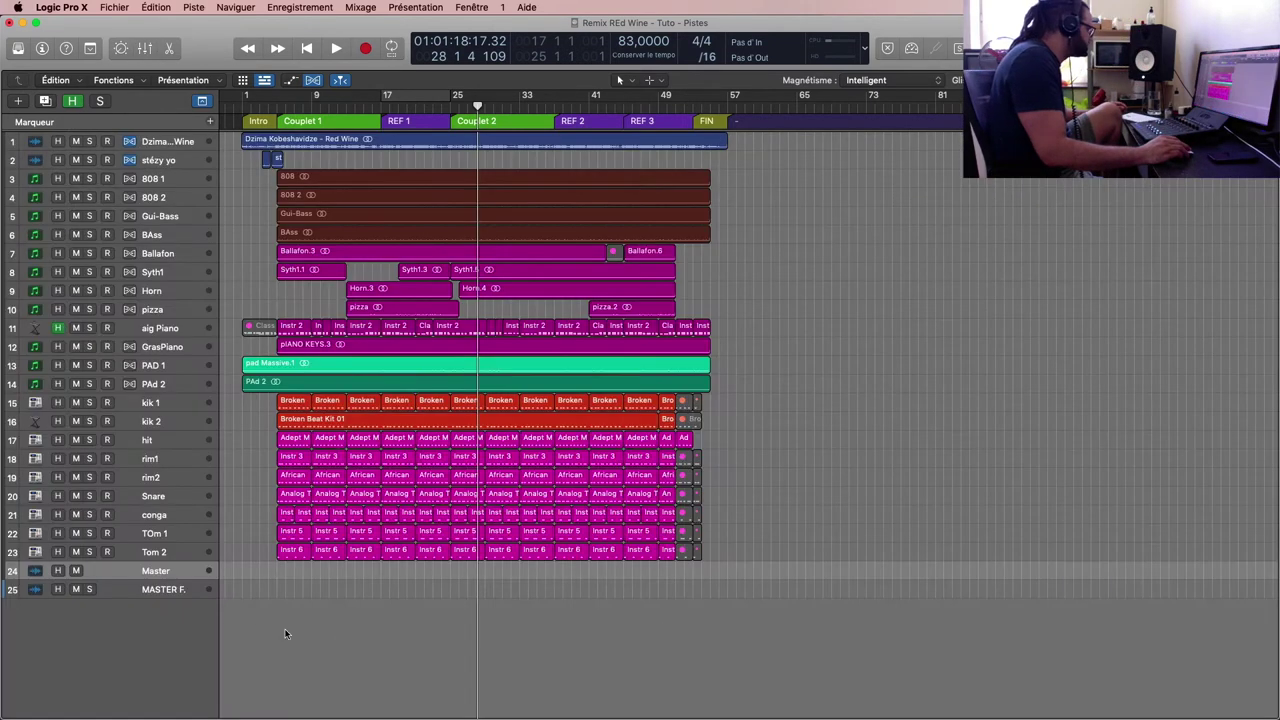
# Step: Check which mixer channel strips belong to the MASTER F. and Master tracks
pyautogui.click(175, 590)
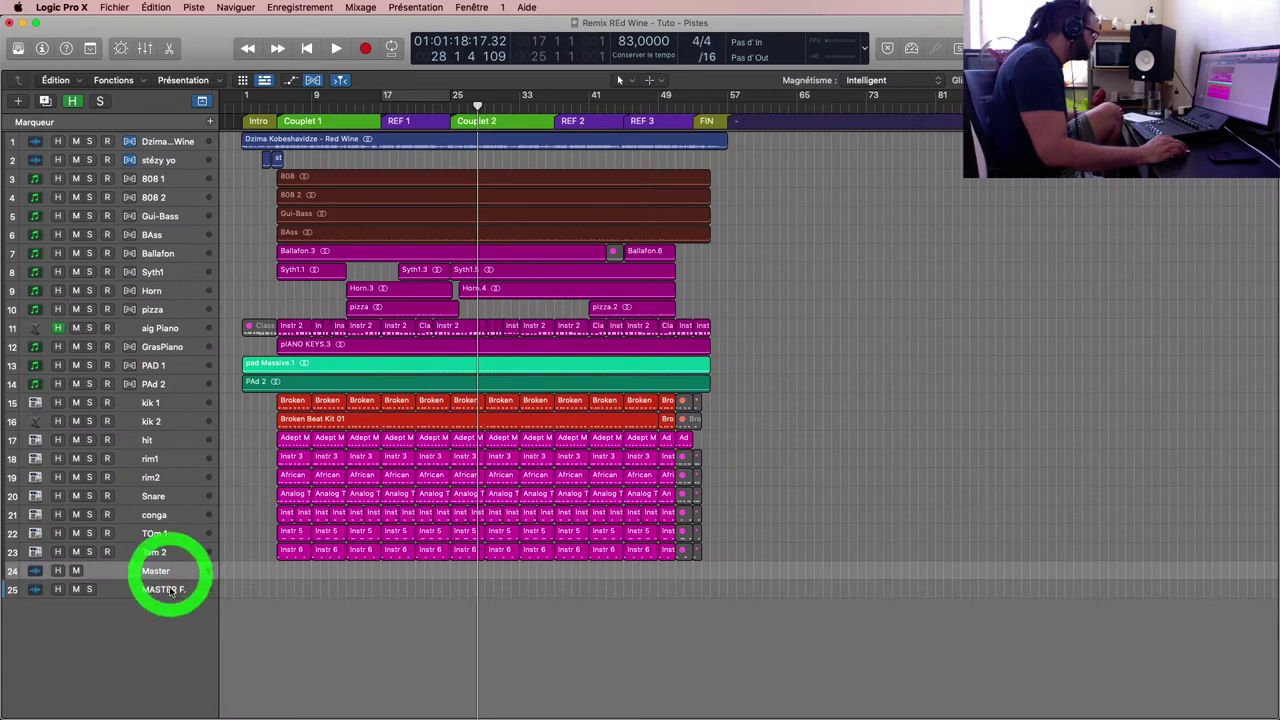
pyautogui.press('x')
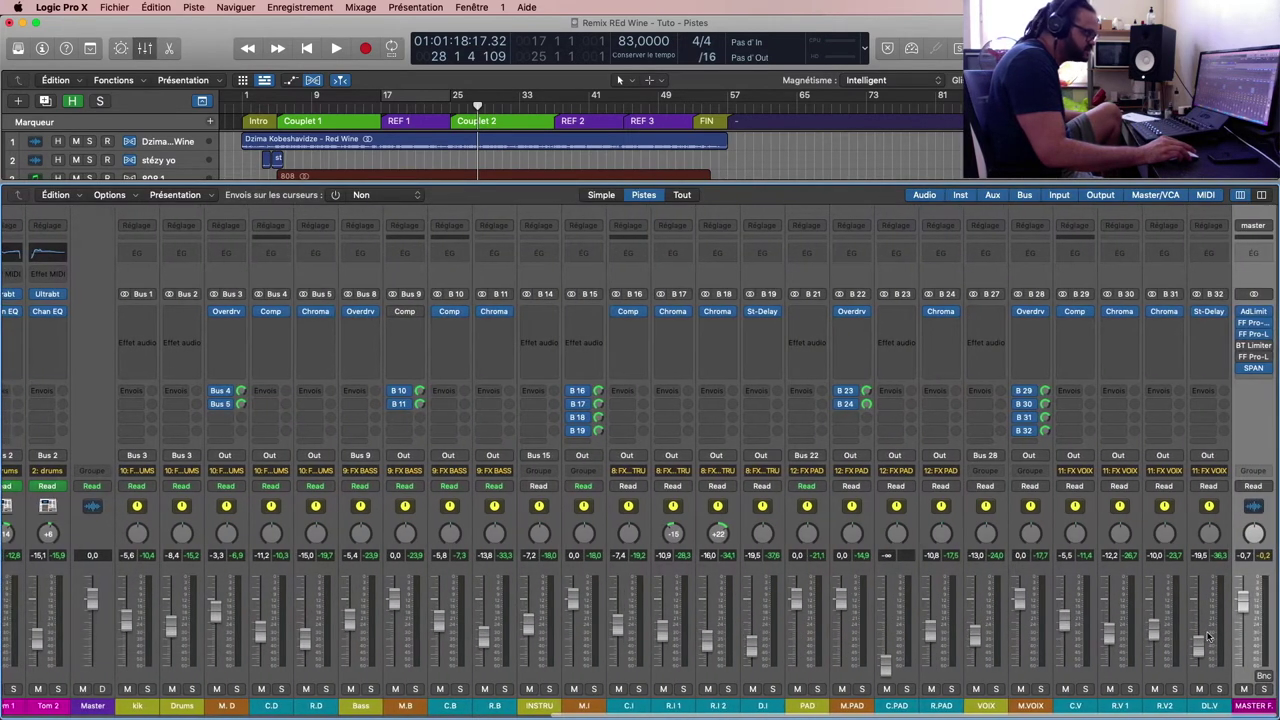
pyautogui.press('x')
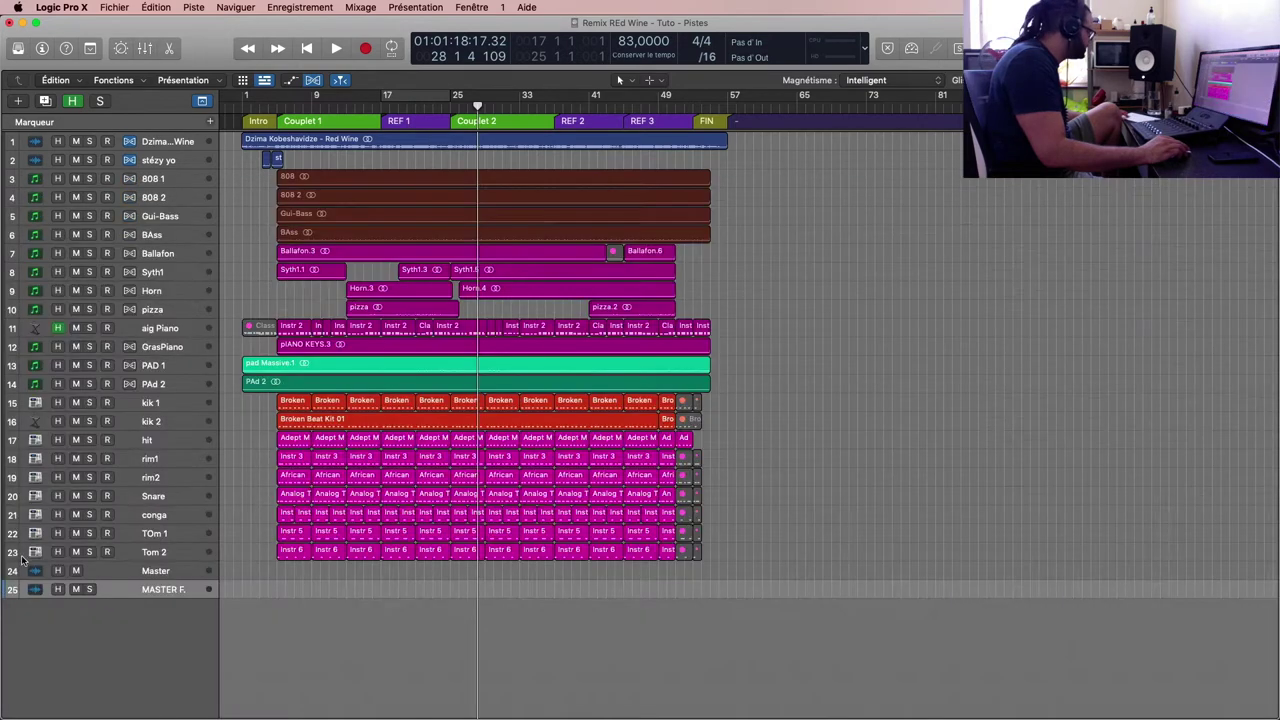
pyautogui.click(145, 575)
pyautogui.press('x')
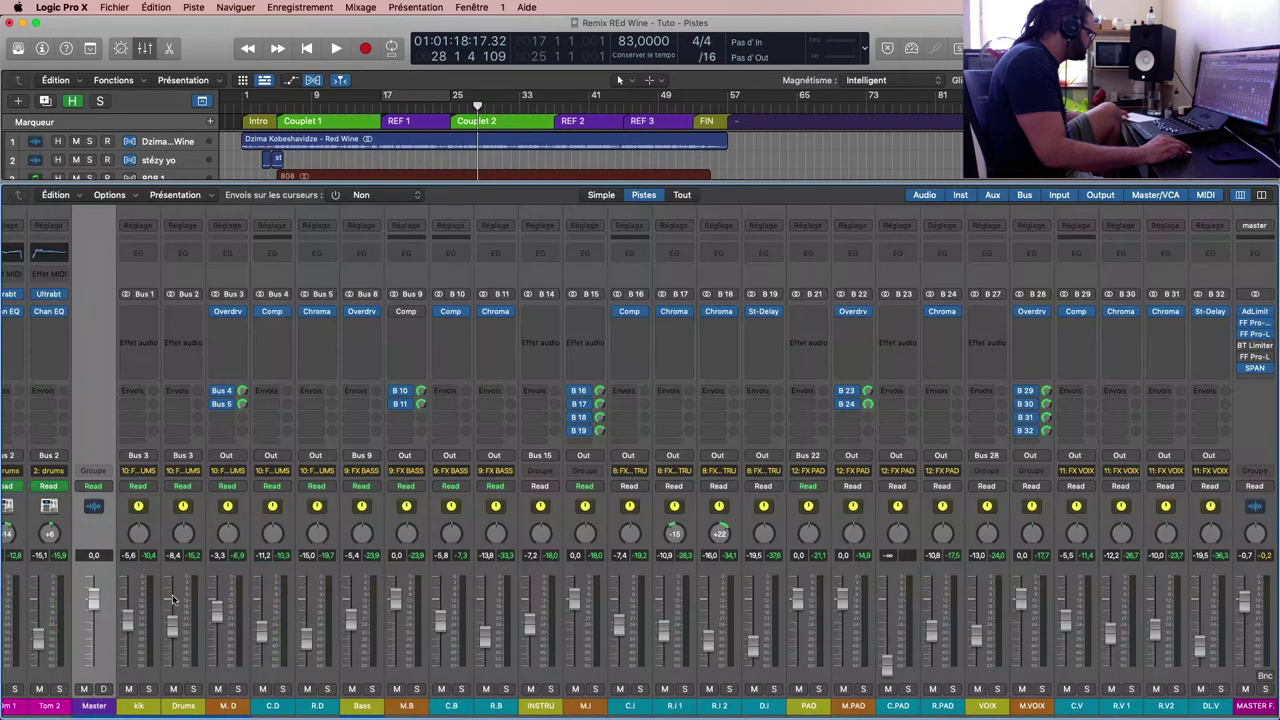
pyautogui.press('x')
# Step: Try to move the Master track below the MASTER F. track in the track list
pyautogui.click(166, 634)
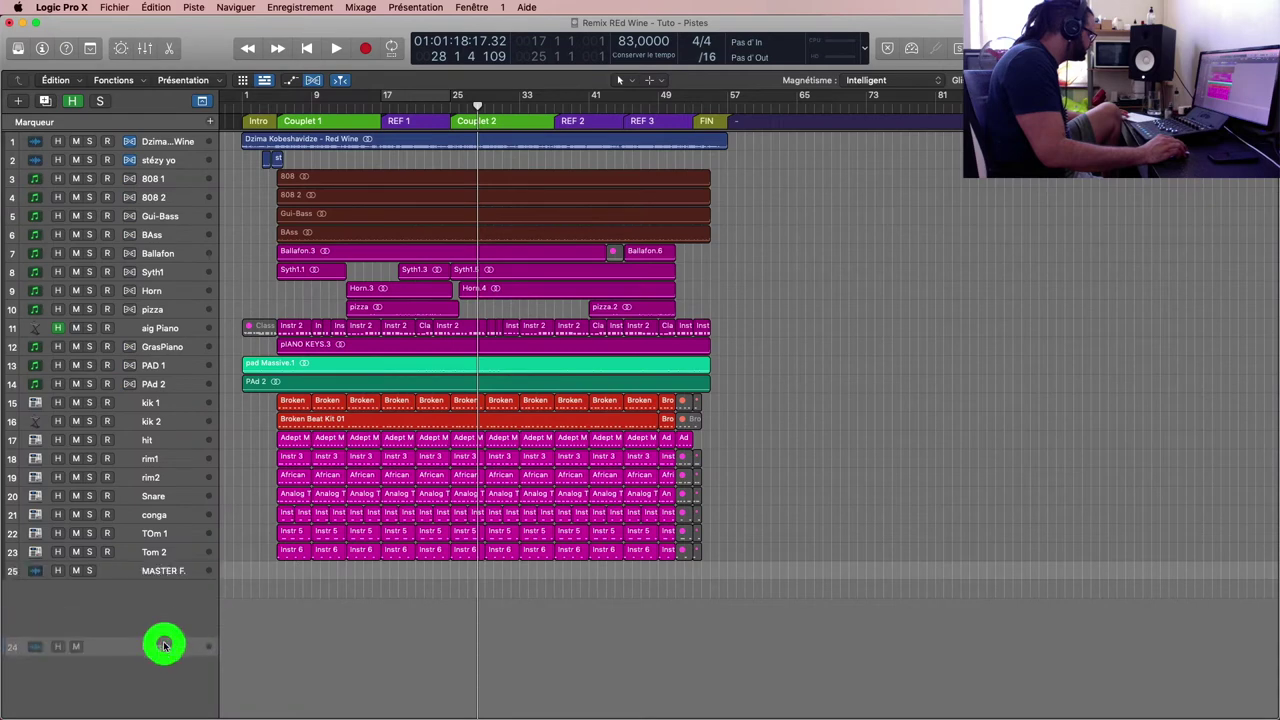
pyautogui.click(167, 591)
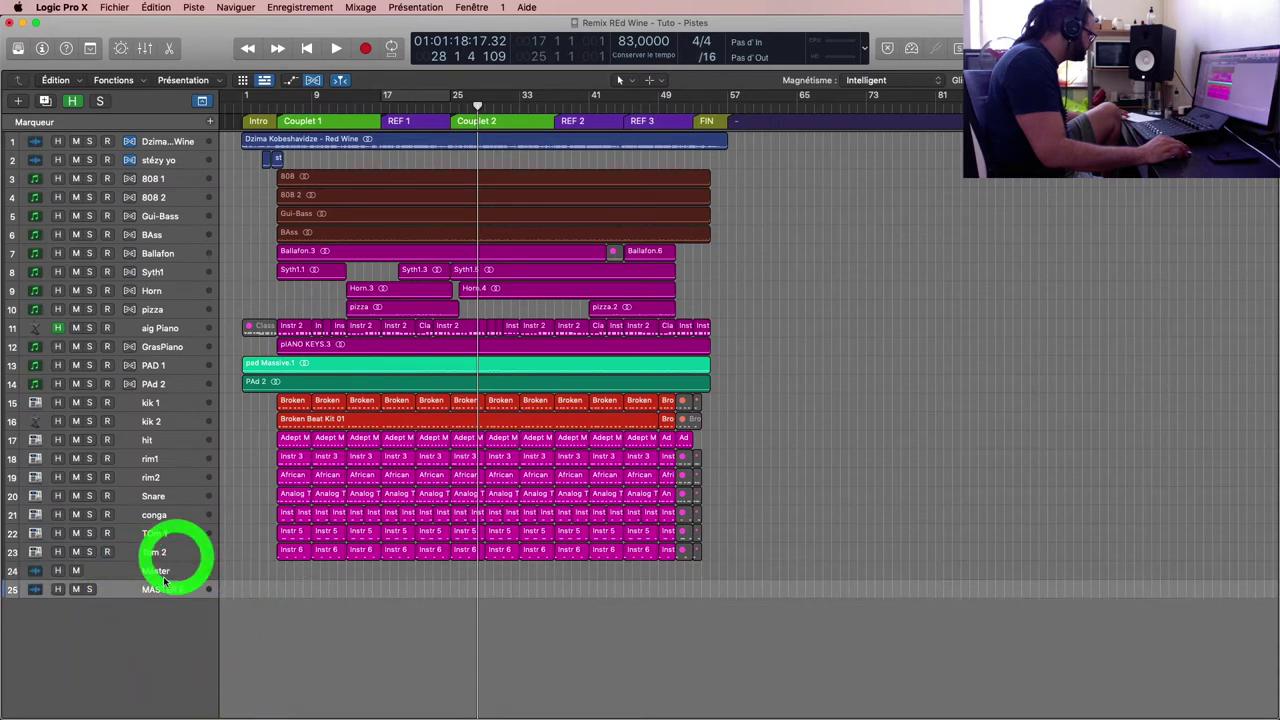
pyautogui.click(147, 589)
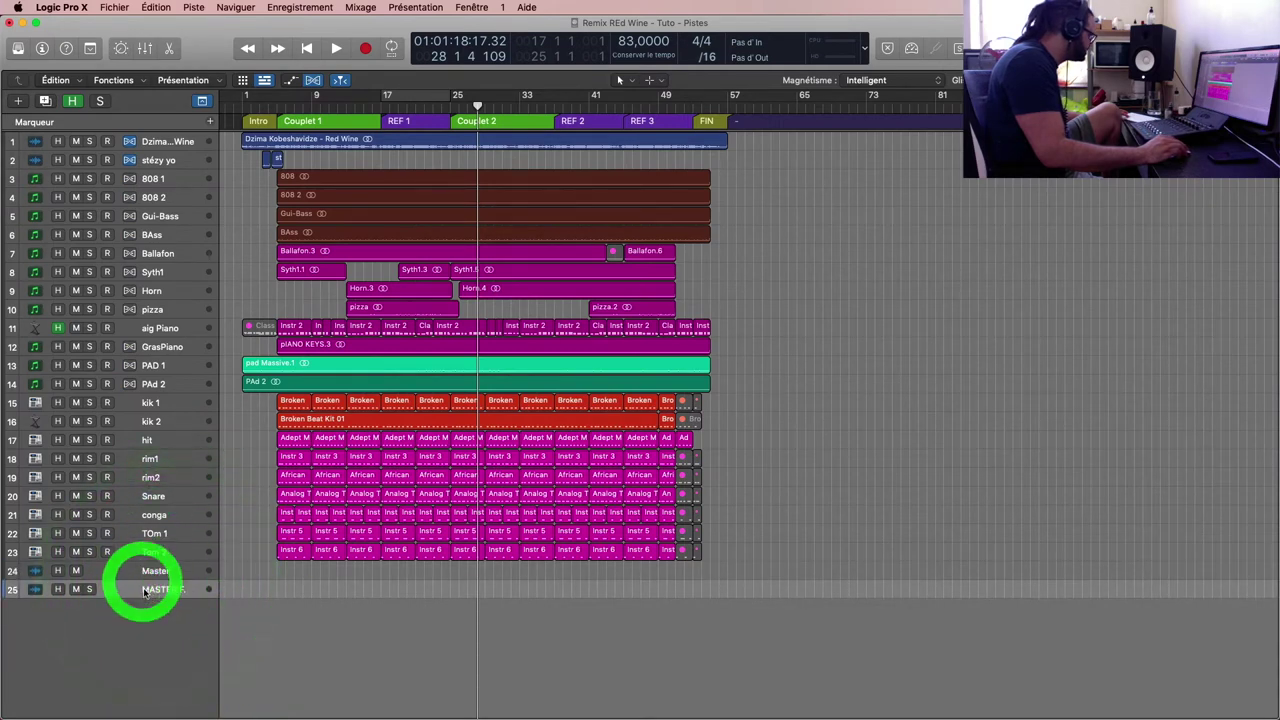
pyautogui.rightClick(143, 590)
pyautogui.click(128, 594)
pyautogui.click(130, 578)
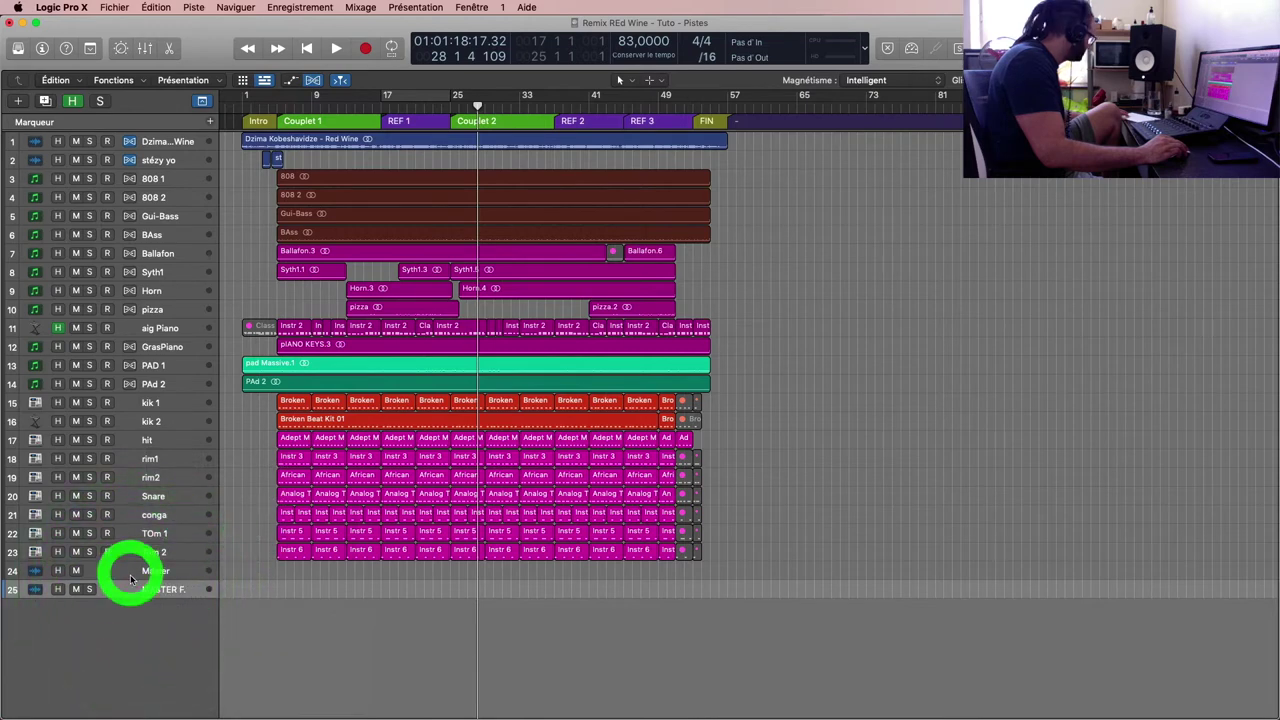
# Step: Select the Master track and enlarge the track heights in the arrangement
pyautogui.press('a')
pyautogui.press('a')
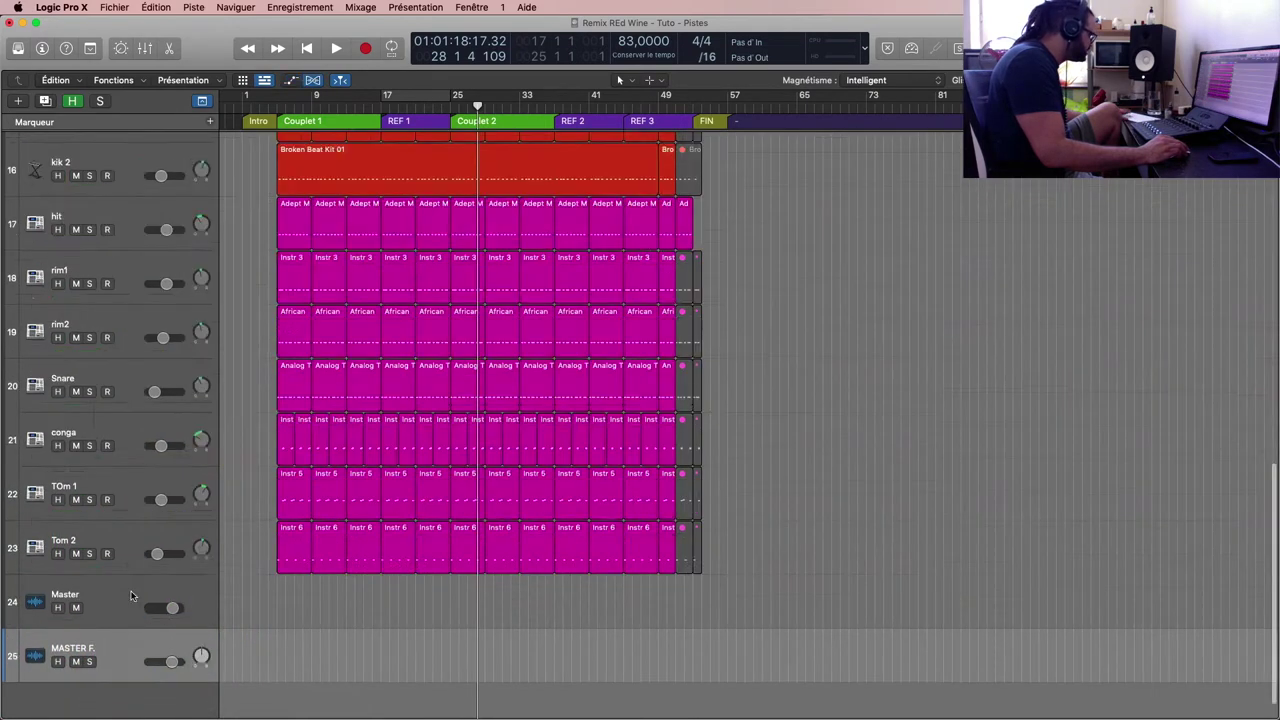
pyautogui.press('z')
pyautogui.click(120, 571)
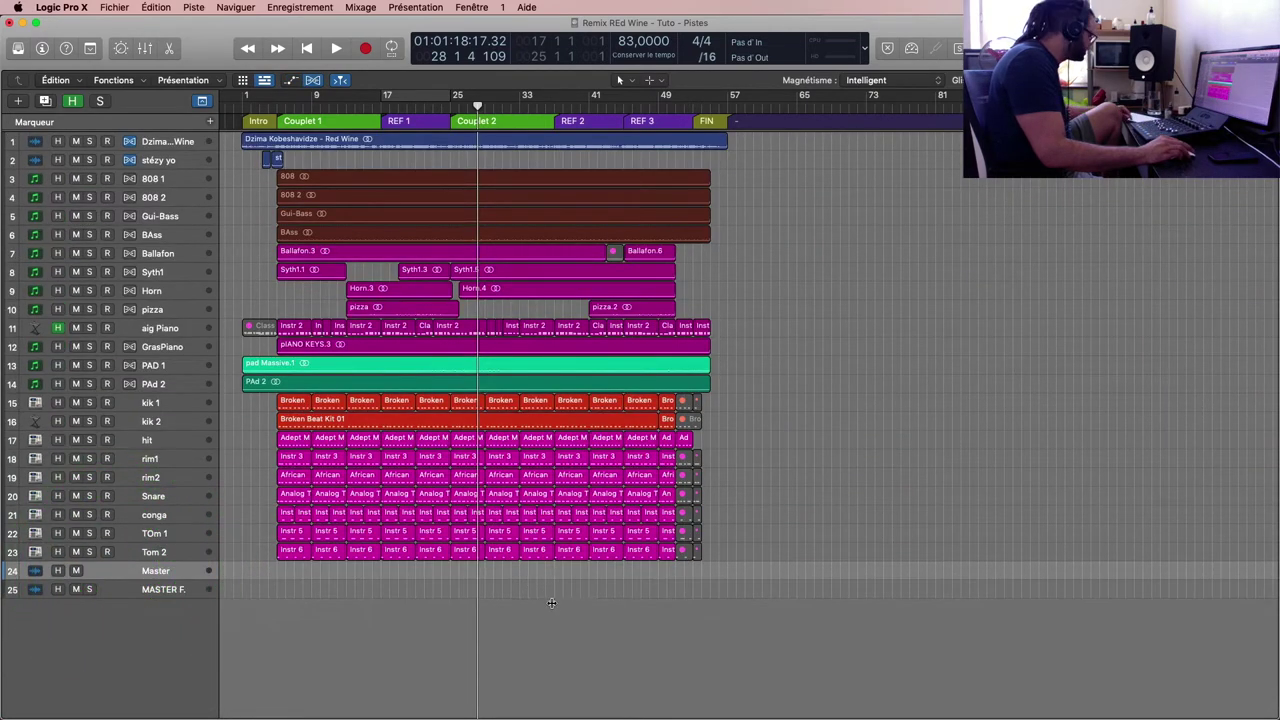
pyautogui.press('z')
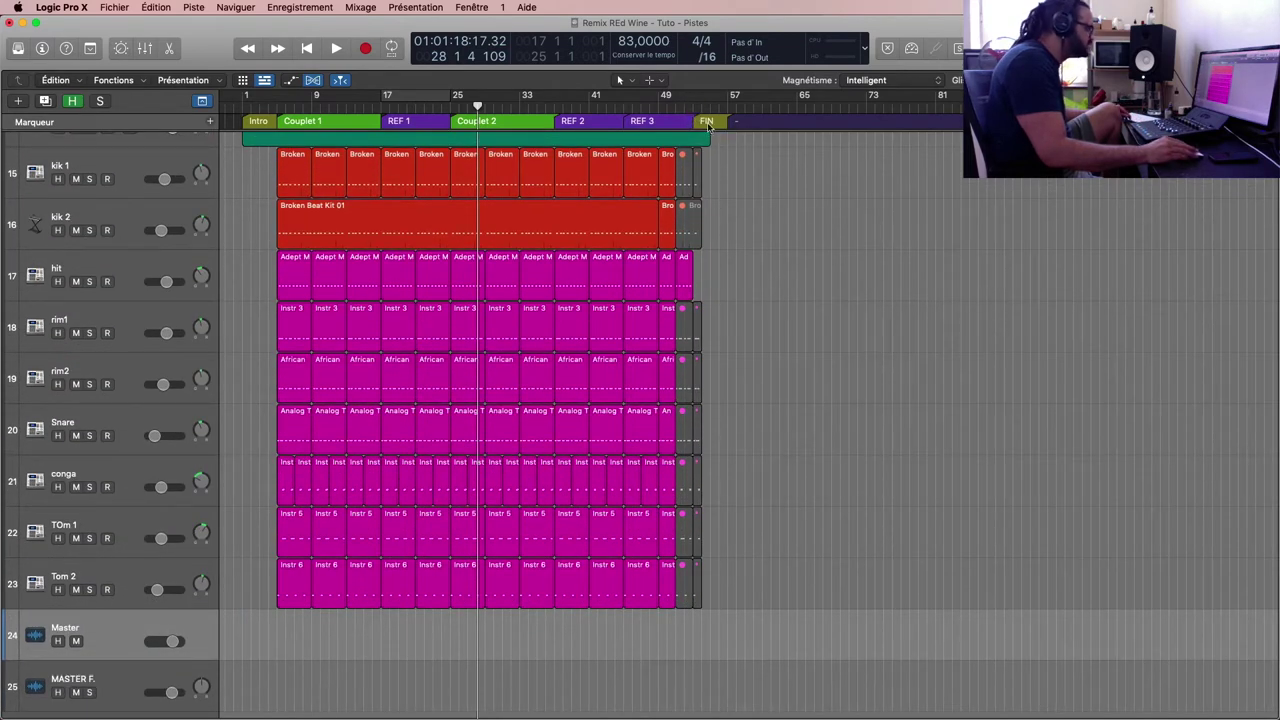
# Step: Move the playhead to the FIN marker at bar 53, play the cycled FIN section briefly and display the track automation
pyautogui.hotkey('alt', '.')
pyautogui.hotkey('alt', '.')
pyautogui.hotkey('alt', '.')
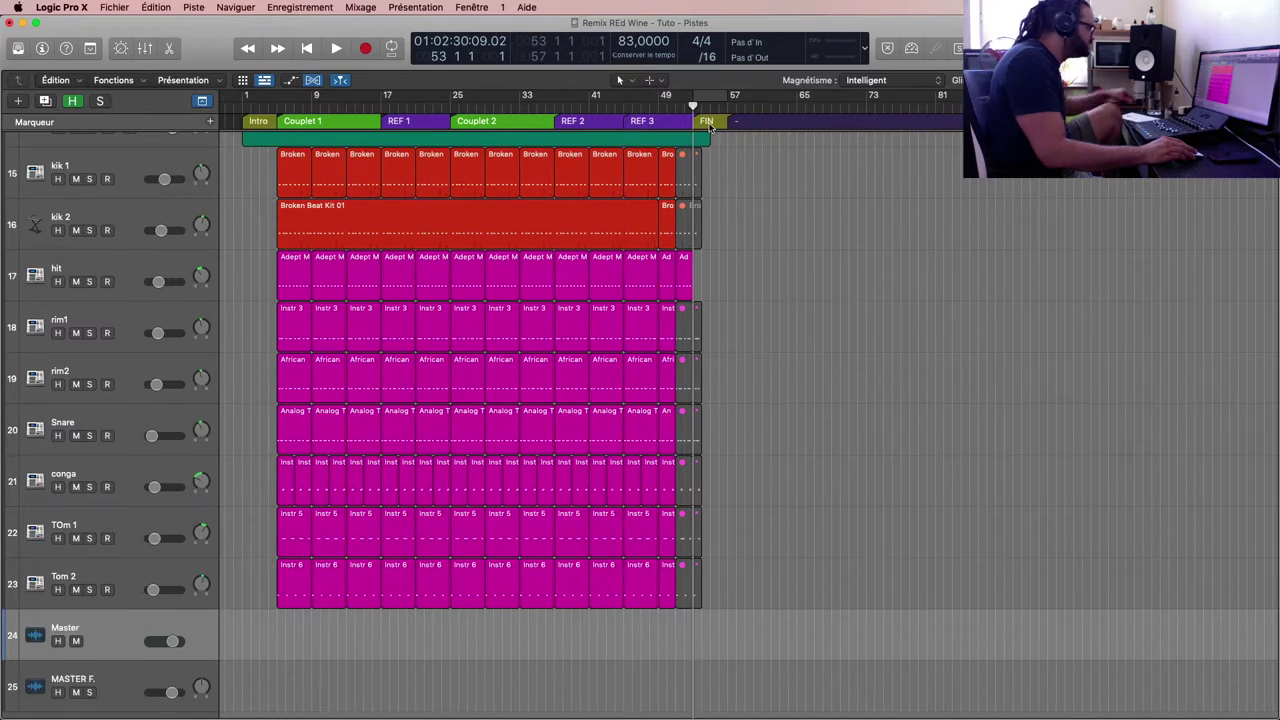
pyautogui.press('space')
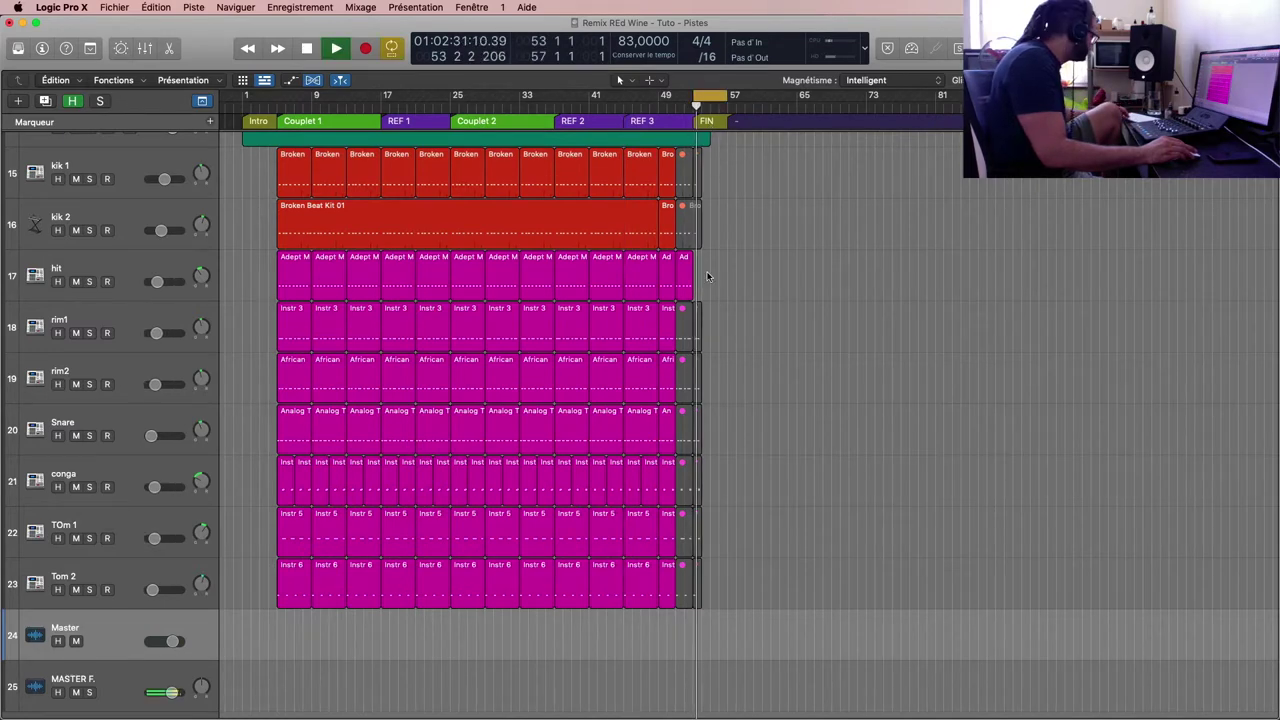
pyautogui.press('a')
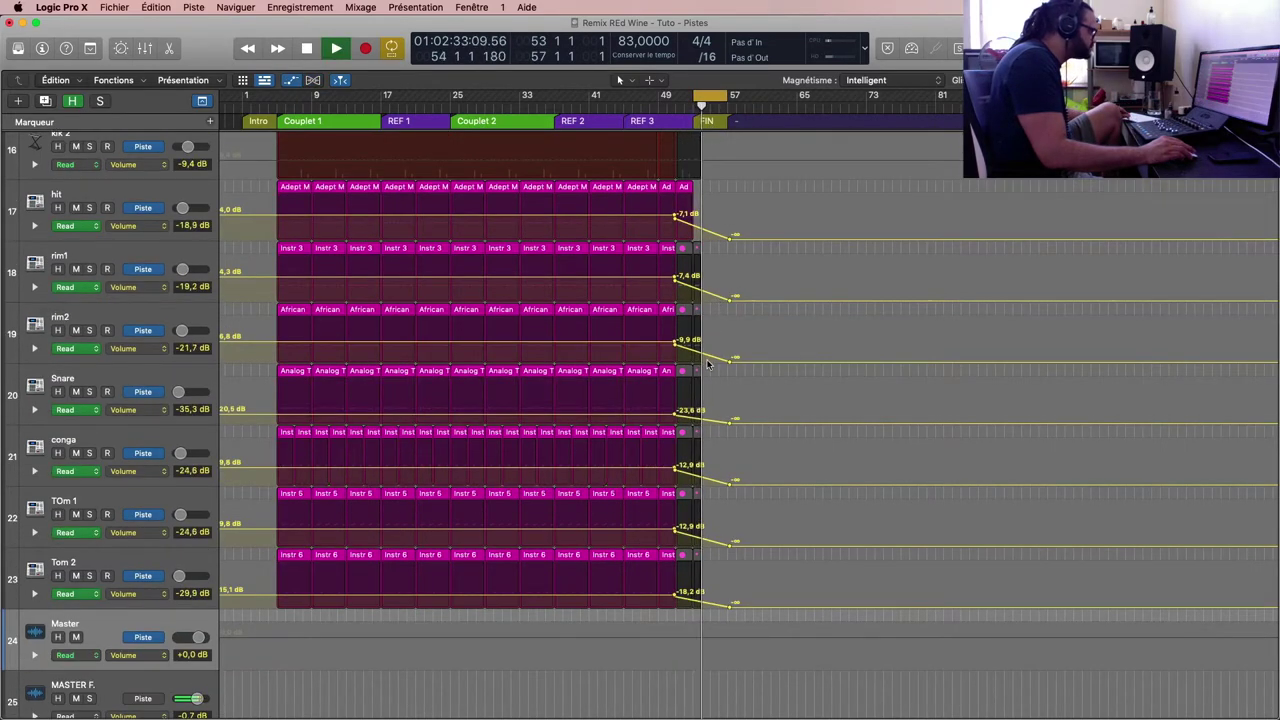
pyautogui.press('space')
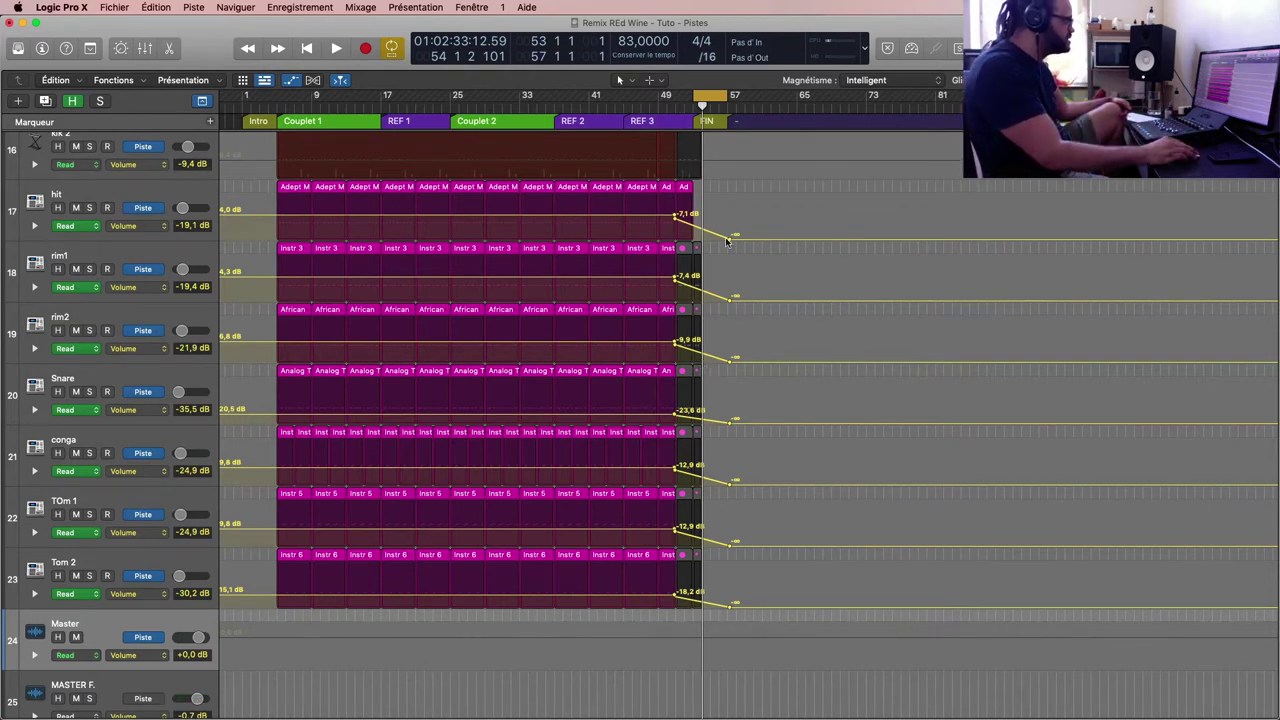
# Step: Toggle the track automation display off and on around the end of the song
pyautogui.press('super+Right')
pyautogui.press('super+Right')
pyautogui.press('super+Right')
pyautogui.press('super+Right')
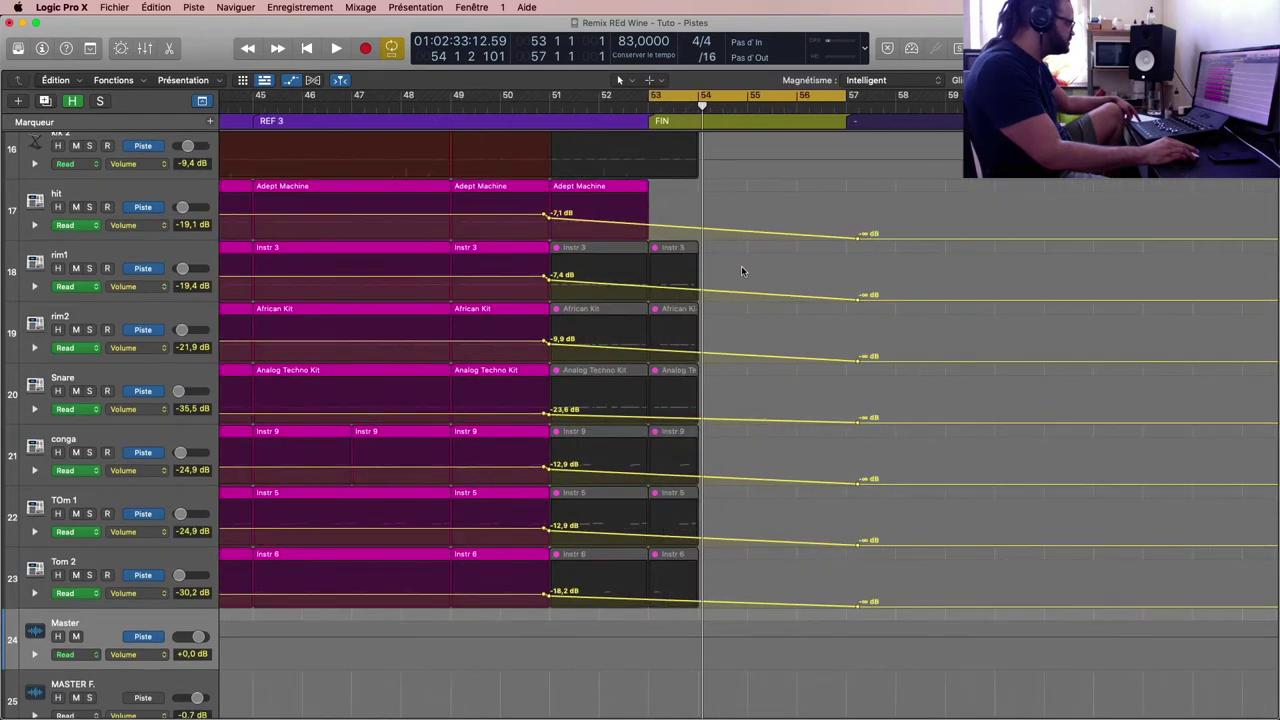
pyautogui.press('a')
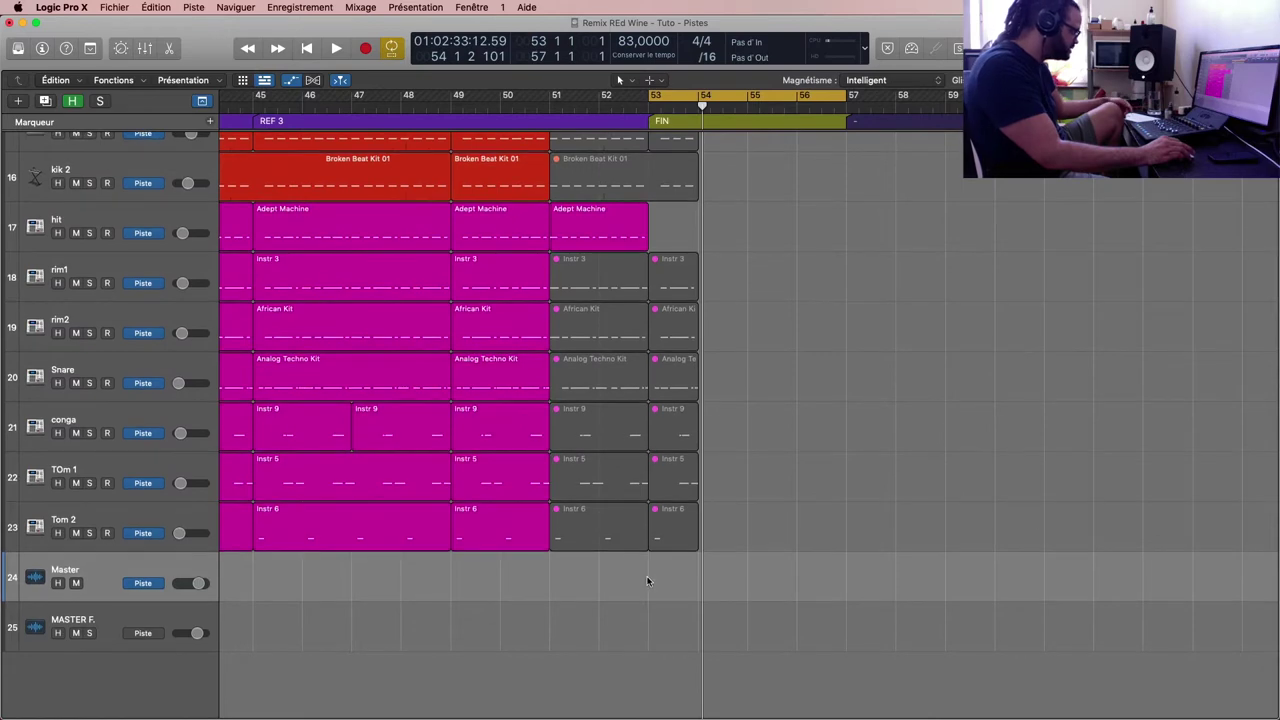
pyautogui.press('a')
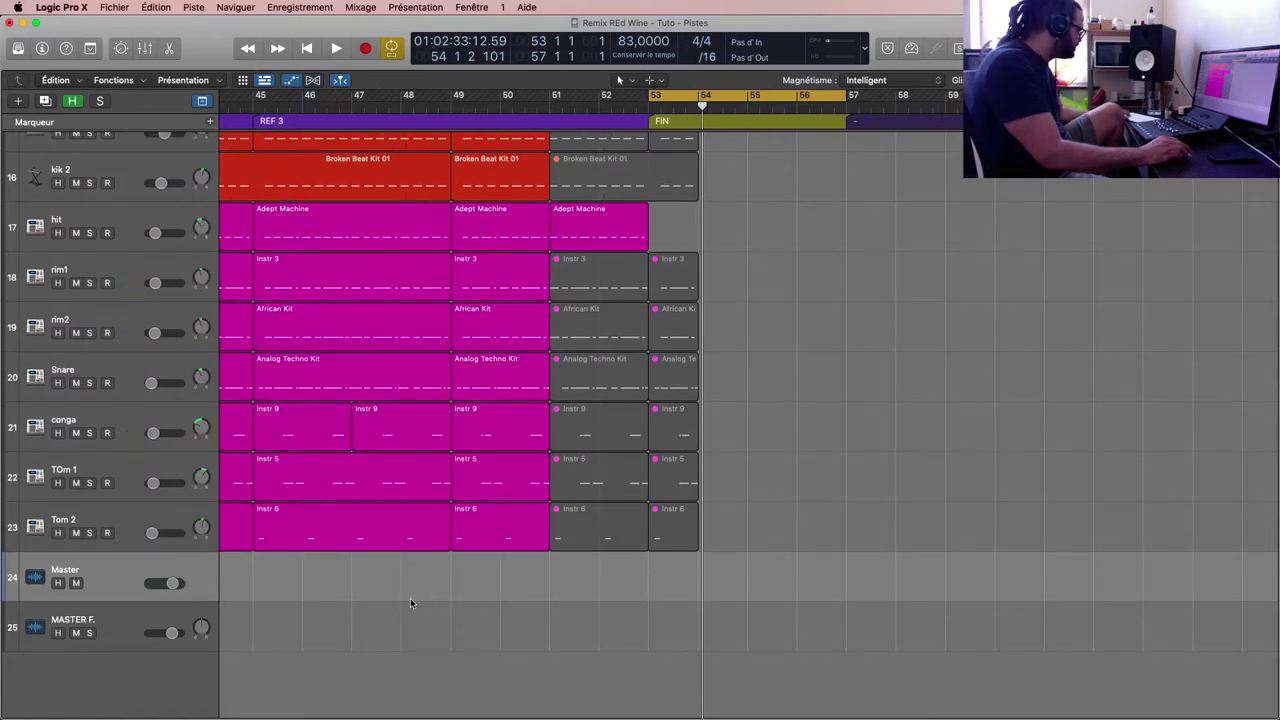
pyautogui.press('a')
pyautogui.press('a')
pyautogui.press('a')
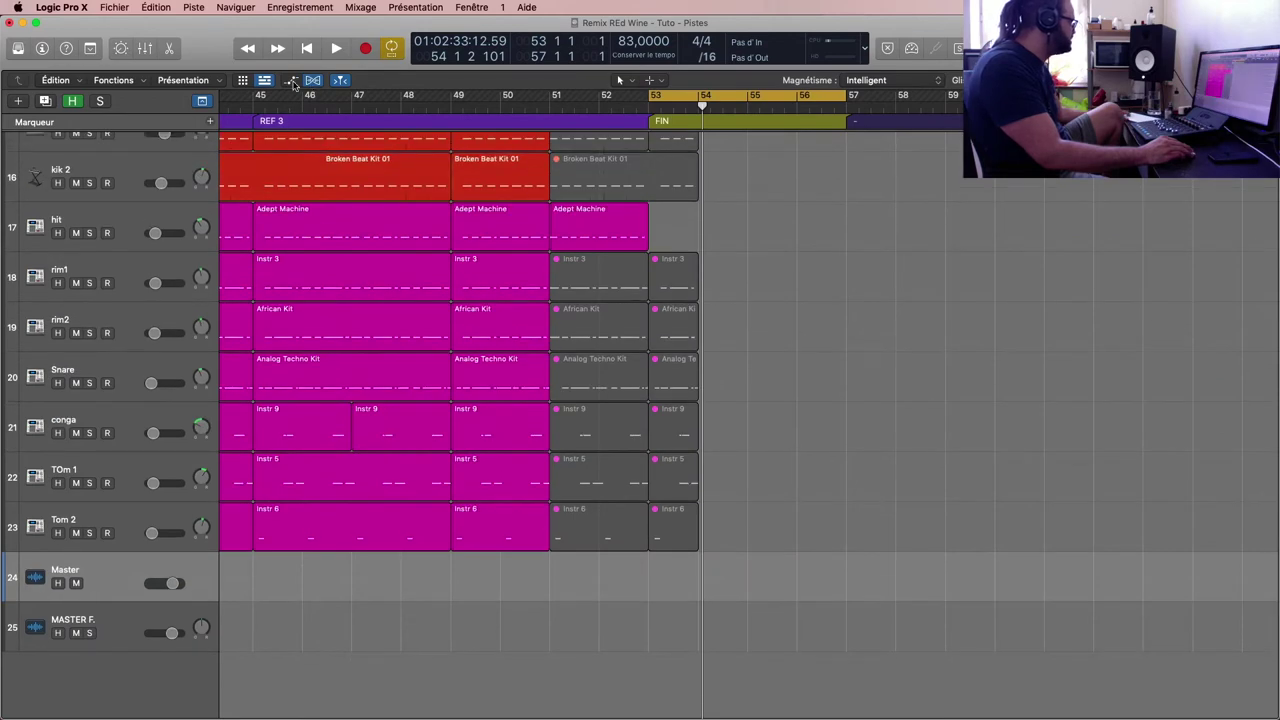
# Step: Show the track automation and create a volume automation line at +0,0 dB on the Master track
pyautogui.click(292, 83)
pyautogui.click(292, 83)
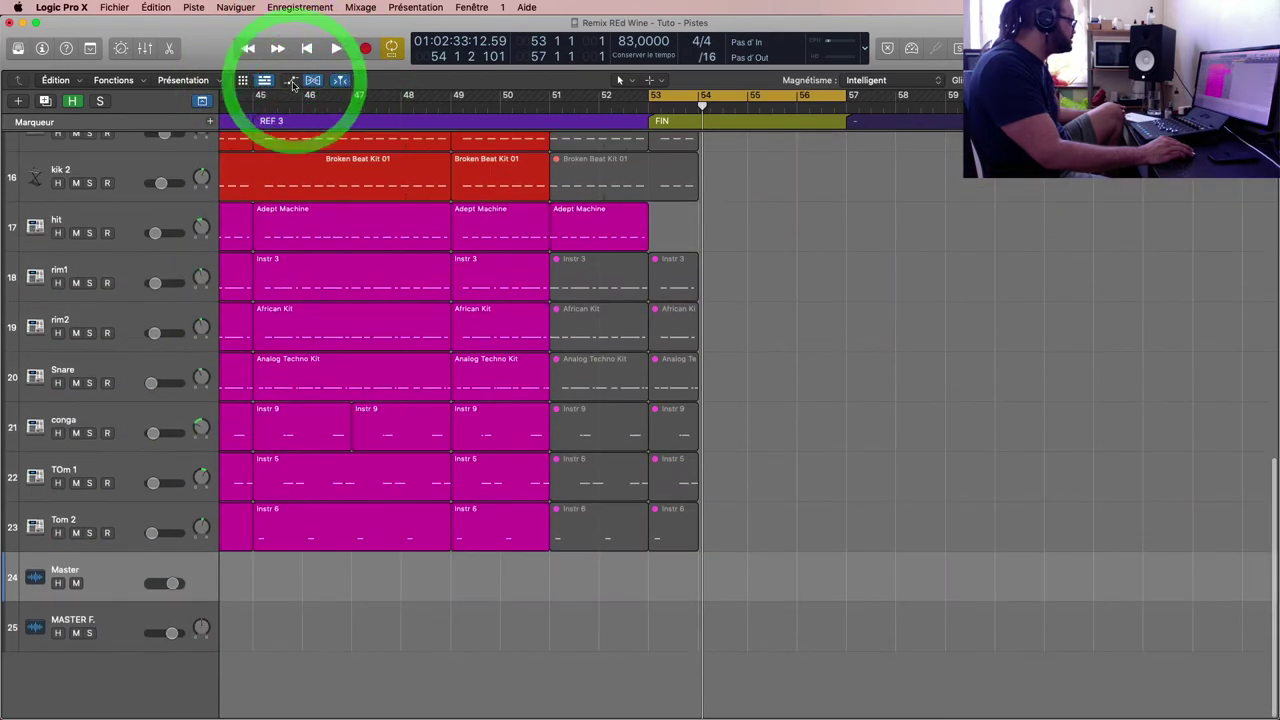
pyautogui.click(292, 83)
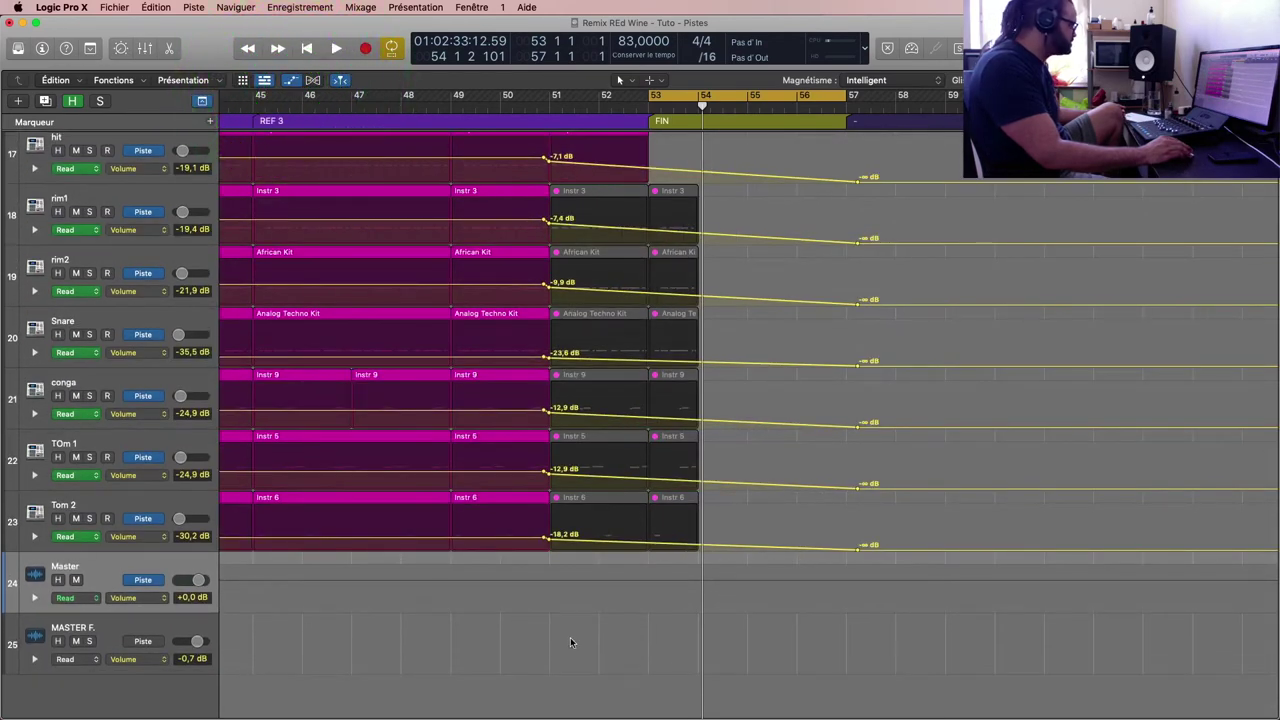
pyautogui.click(702, 584)
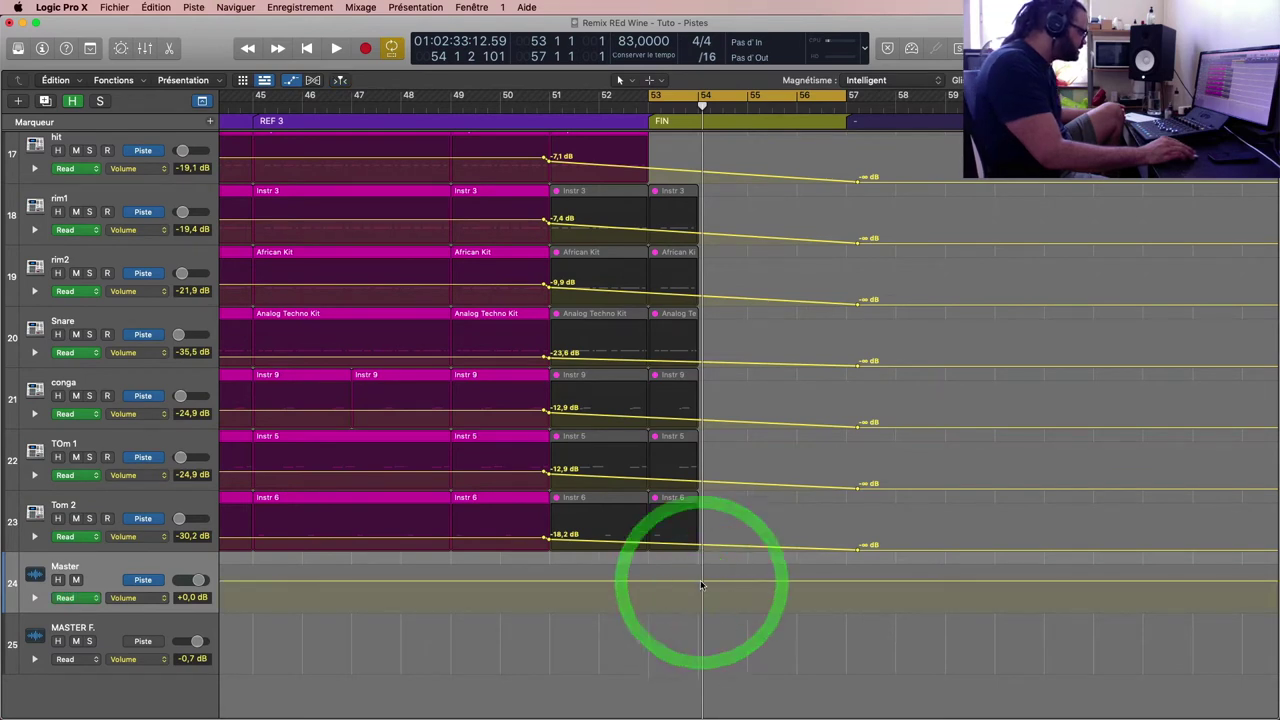
# Step: Add volume points at bars 54 and 57 on the Master track and lower the bar 57 point to −∞ dB
pyautogui.click(700, 581)
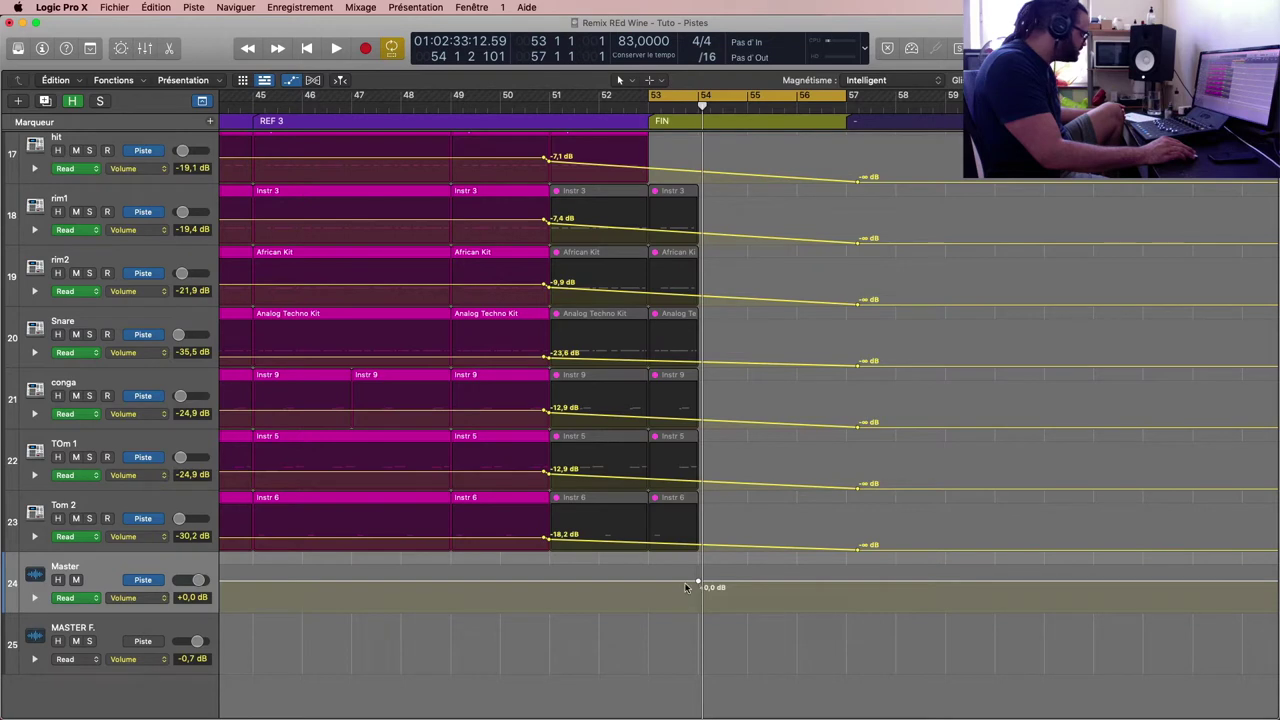
pyautogui.click(848, 582)
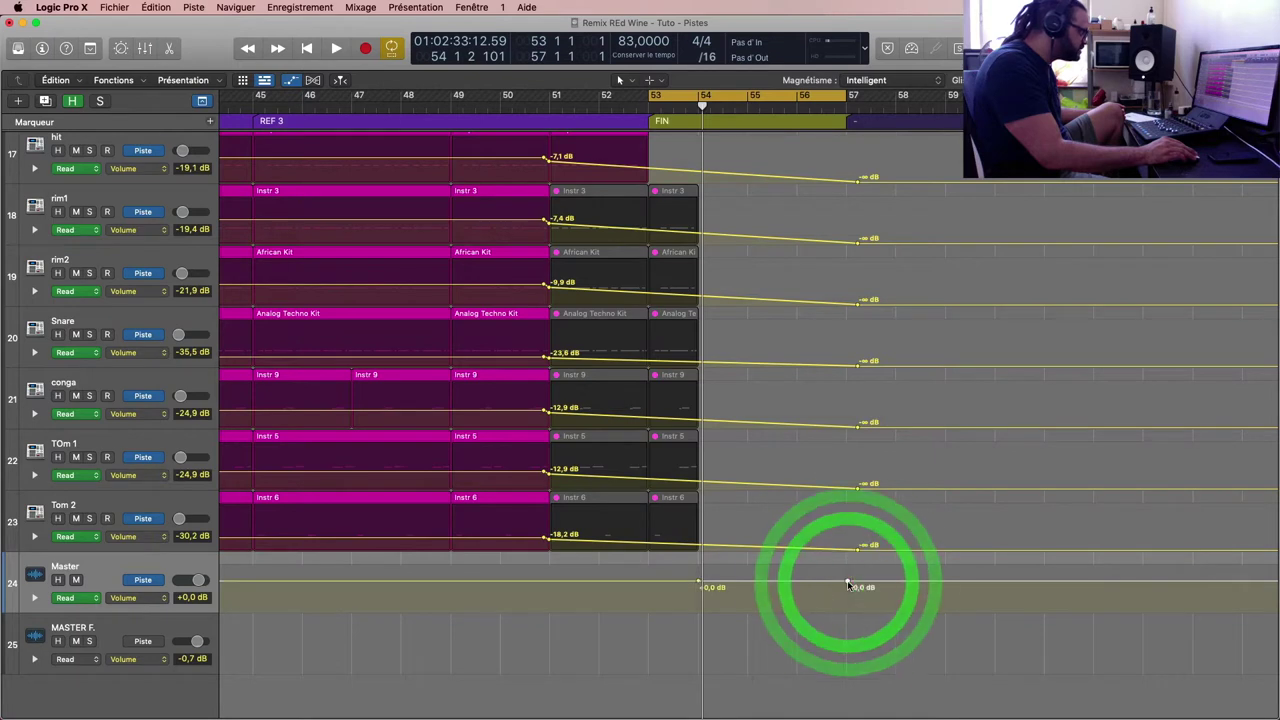
pyautogui.moveTo(848, 585); pyautogui.dragTo(848, 607)
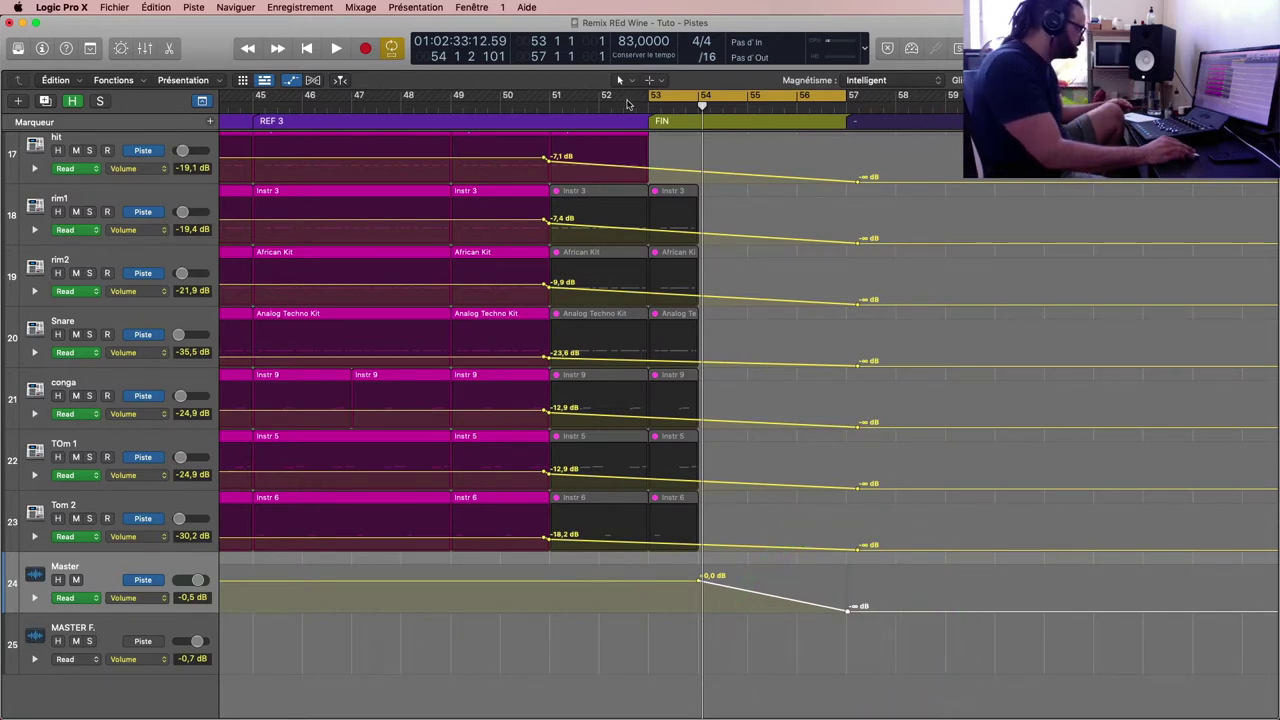
# Step: Play the FIN section from bar 53 and show the inspector to check the Master fade-out
pyautogui.doubleClick(640, 107)
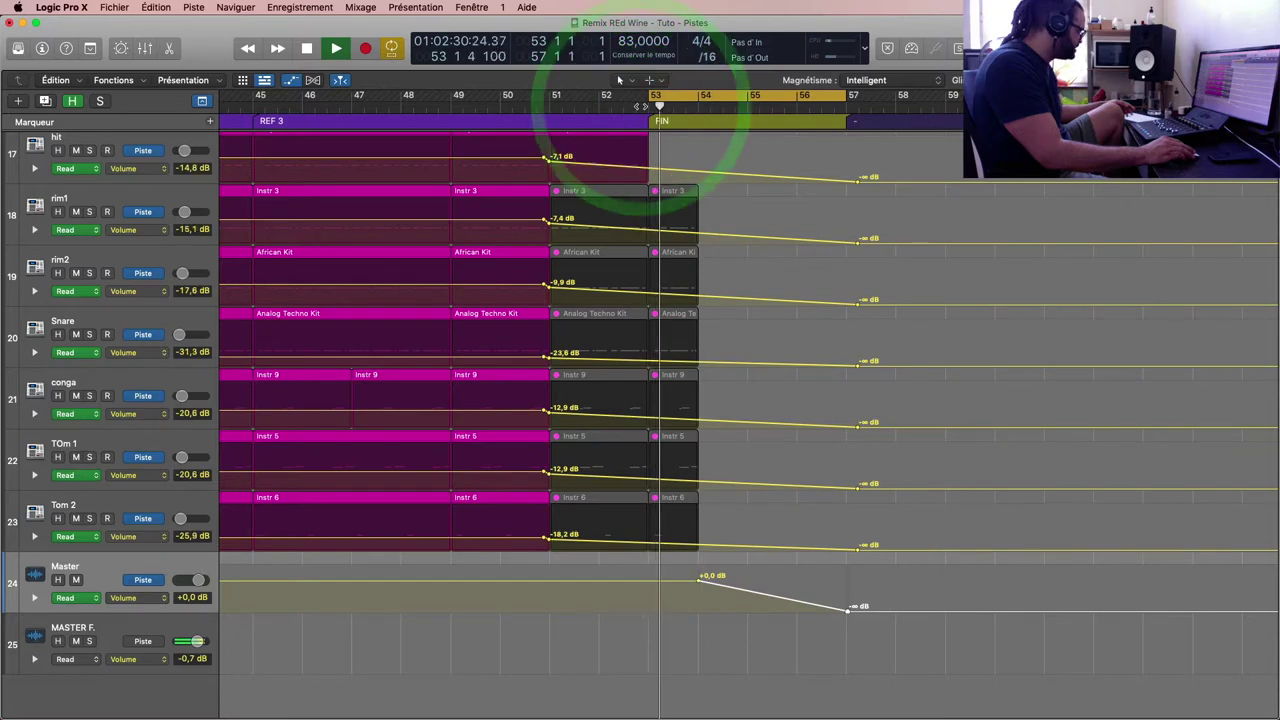
pyautogui.press('i')
pyautogui.press('space')
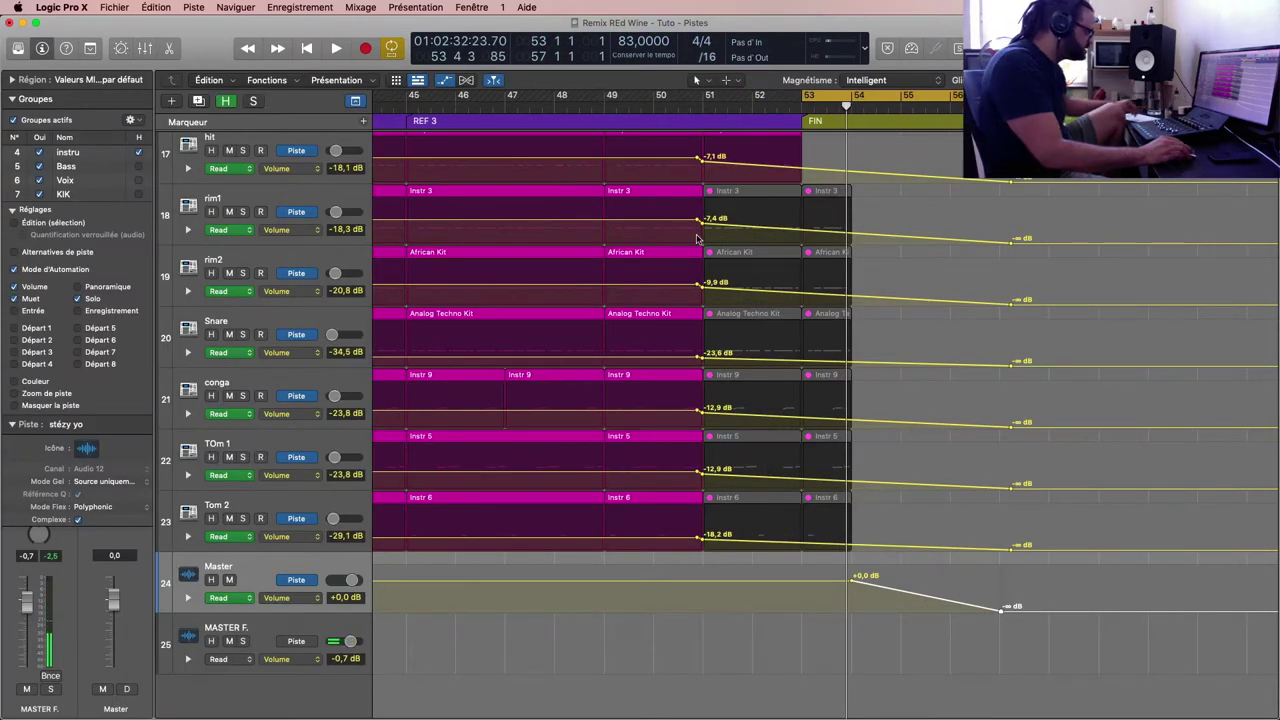
pyautogui.click(811, 107)
pyautogui.press('space')
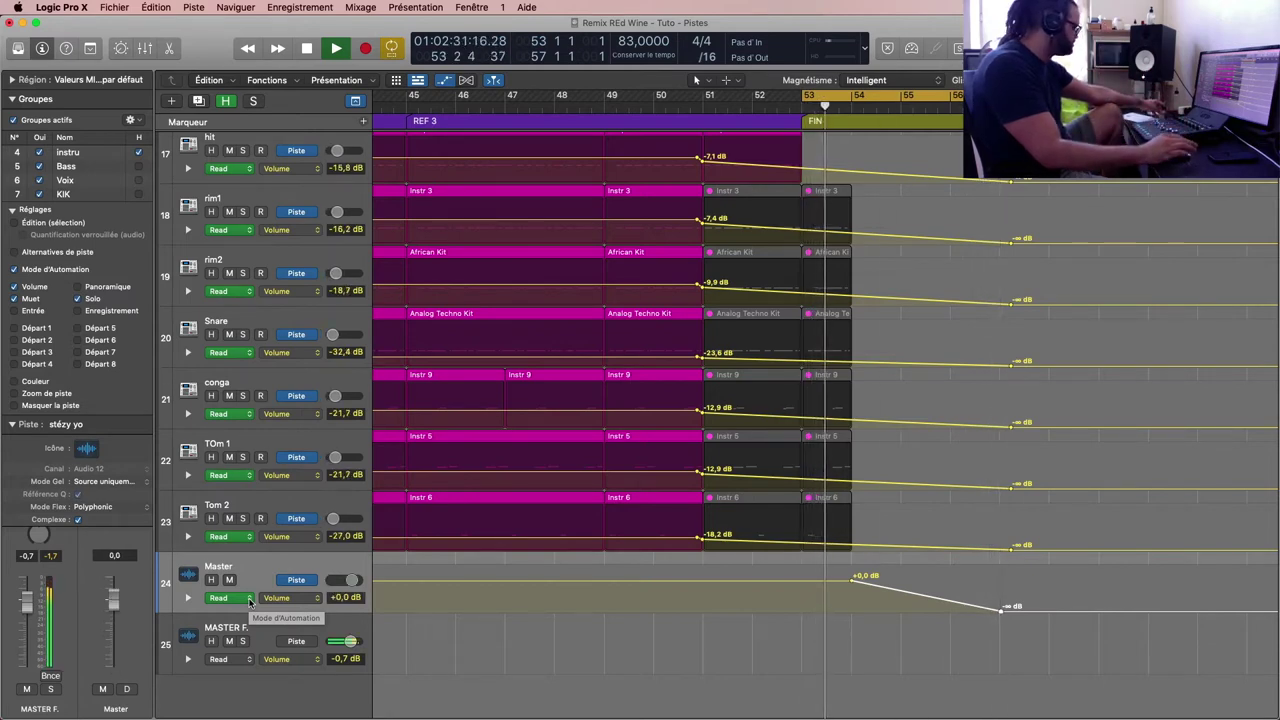
pyautogui.press('space')
# Step: Examine the end-of-song volume automation across all tracks, toggling the automation display and playing the FIN section briefly
pyautogui.scroll(5, 670, 412)
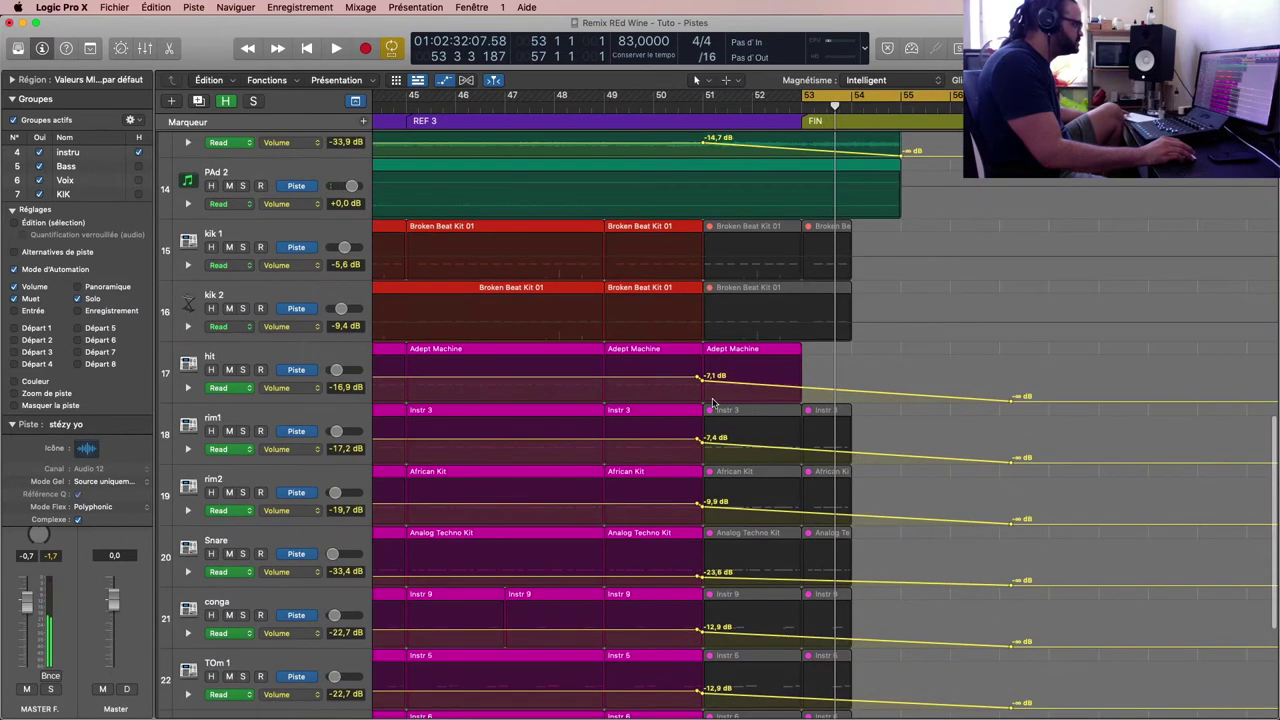
pyautogui.scroll(-5, 724, 369)
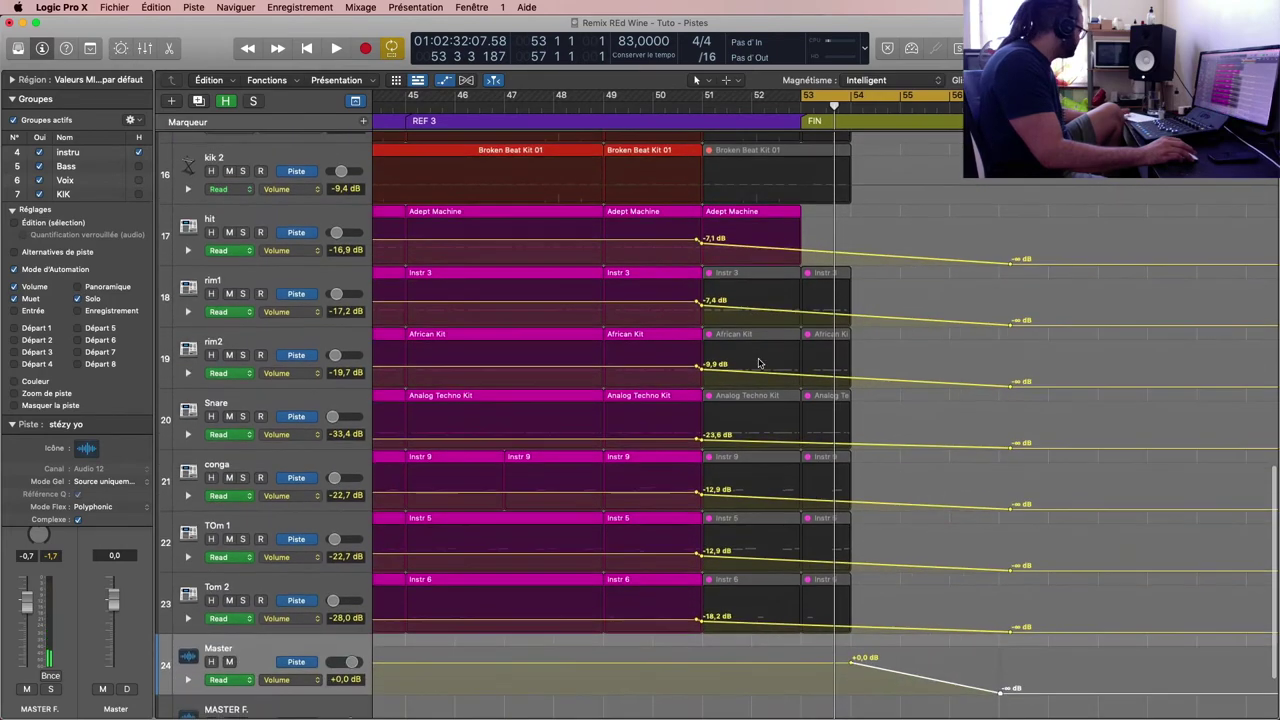
pyautogui.press('a')
pyautogui.scroll(-3, 730, 350)
pyautogui.press('a')
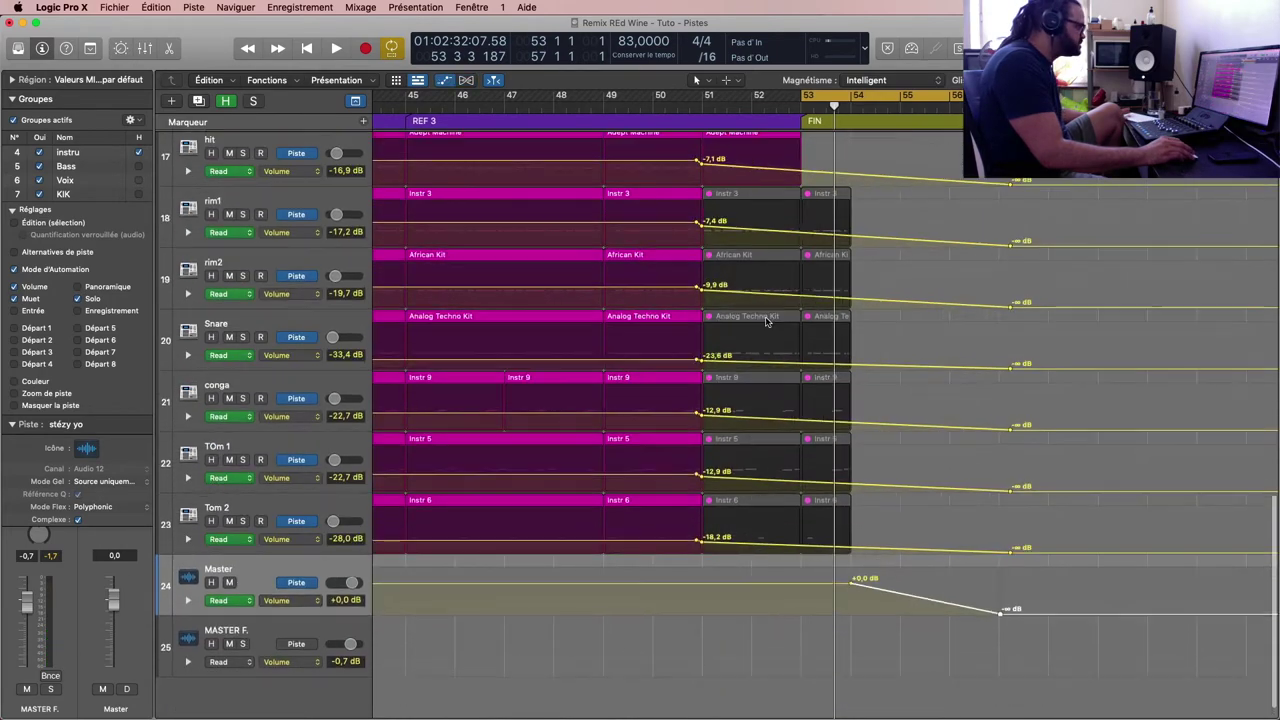
pyautogui.press('a')
pyautogui.press('a')
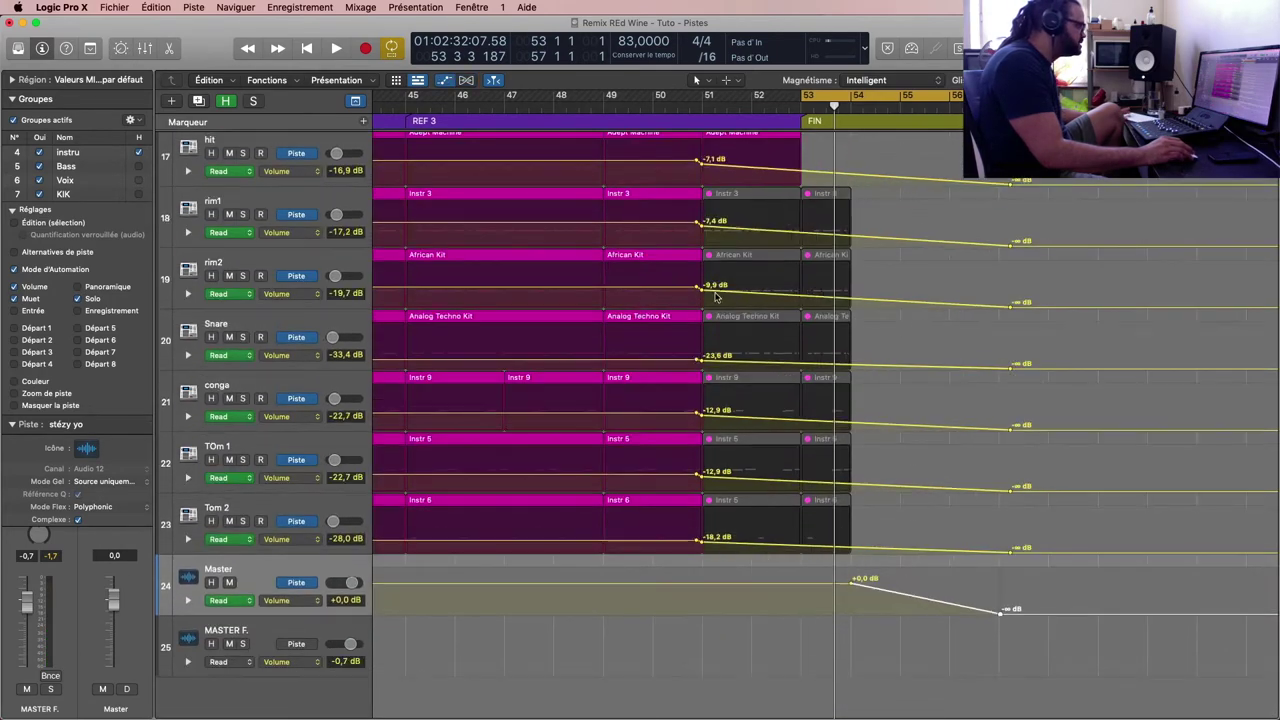
pyautogui.scroll(2, 735, 297)
pyautogui.press('a')
pyautogui.scroll(3, 720, 295)
pyautogui.scroll(5, 730, 300)
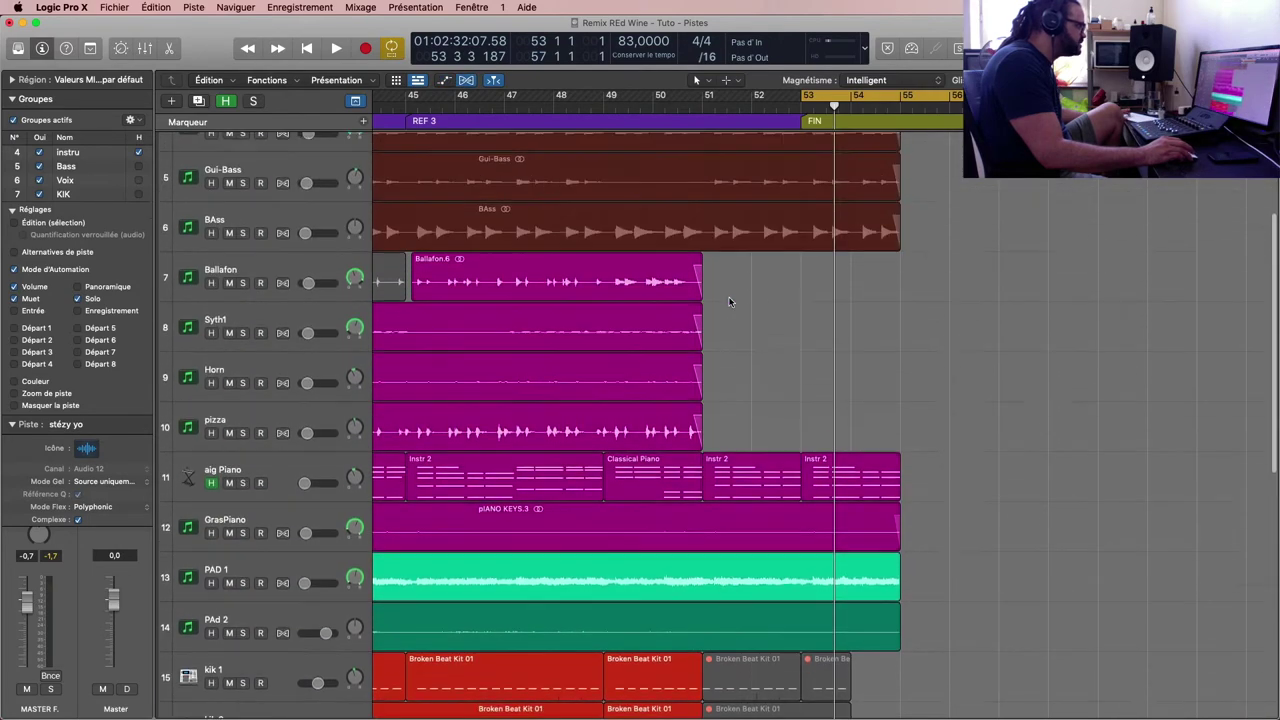
pyautogui.press('a')
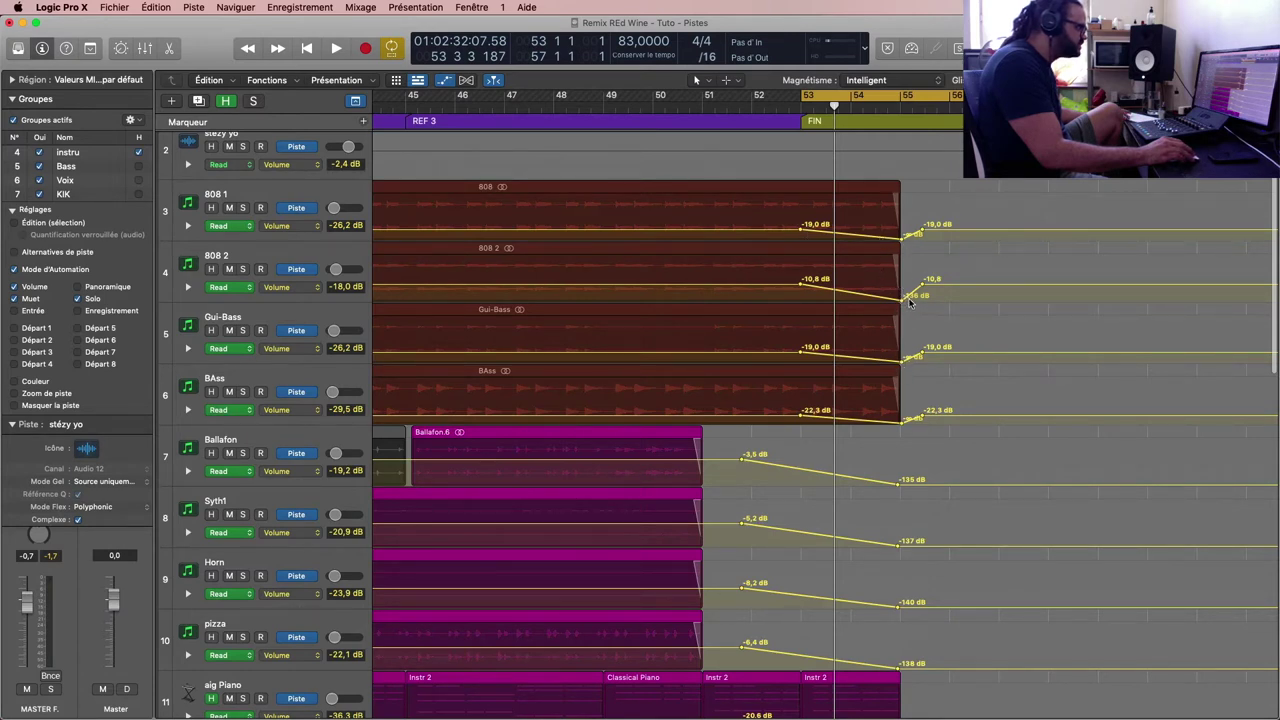
pyautogui.press('space')
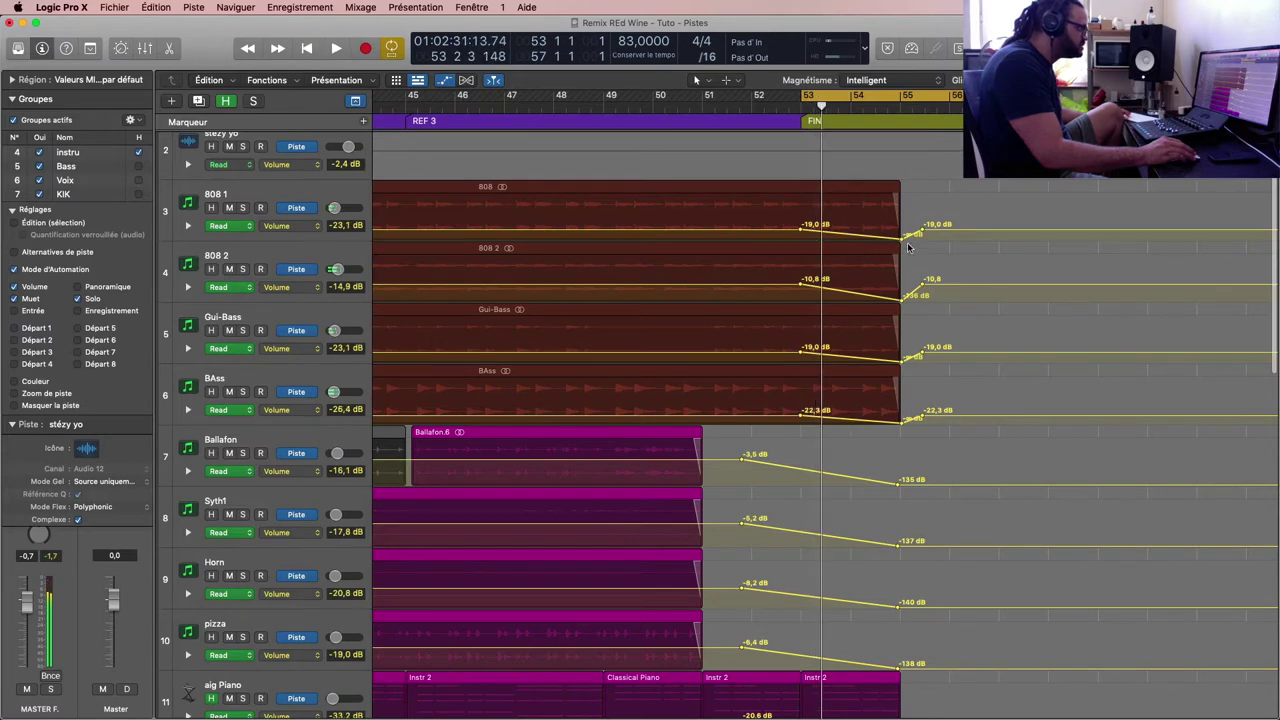
# Step: Delete the lowest volume automation point near bar 55 on the grouped bass tracks
pyautogui.press('super+Right')
pyautogui.press('super+Right')
pyautogui.press('super+Down')
pyautogui.press('super+Down')
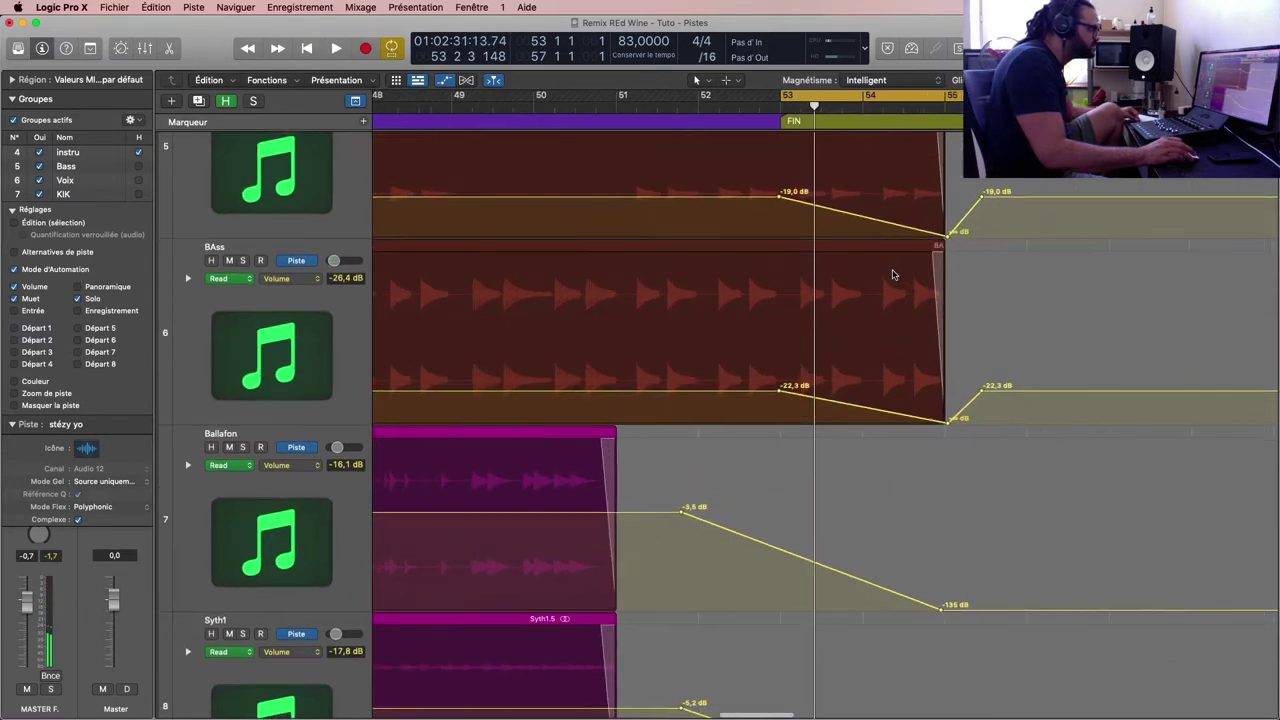
pyautogui.press('super+Right')
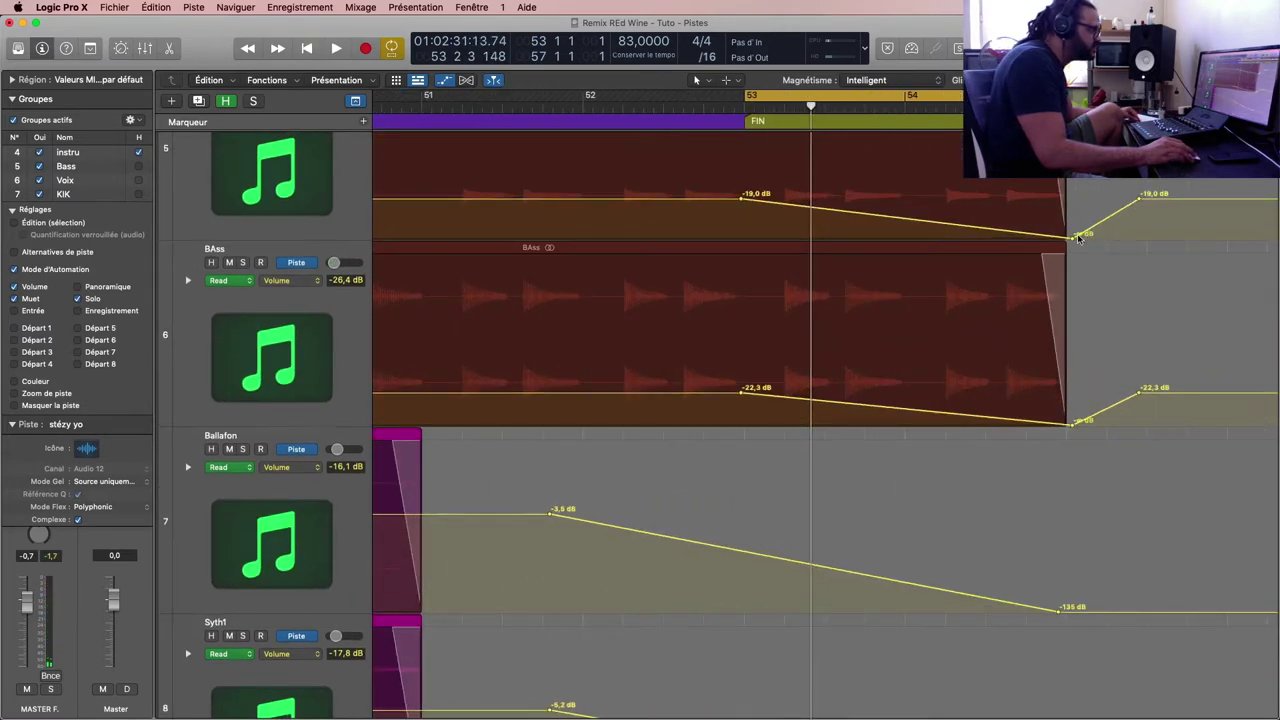
pyautogui.click(1072, 240)
pyautogui.hscroll(3, 1072, 240)
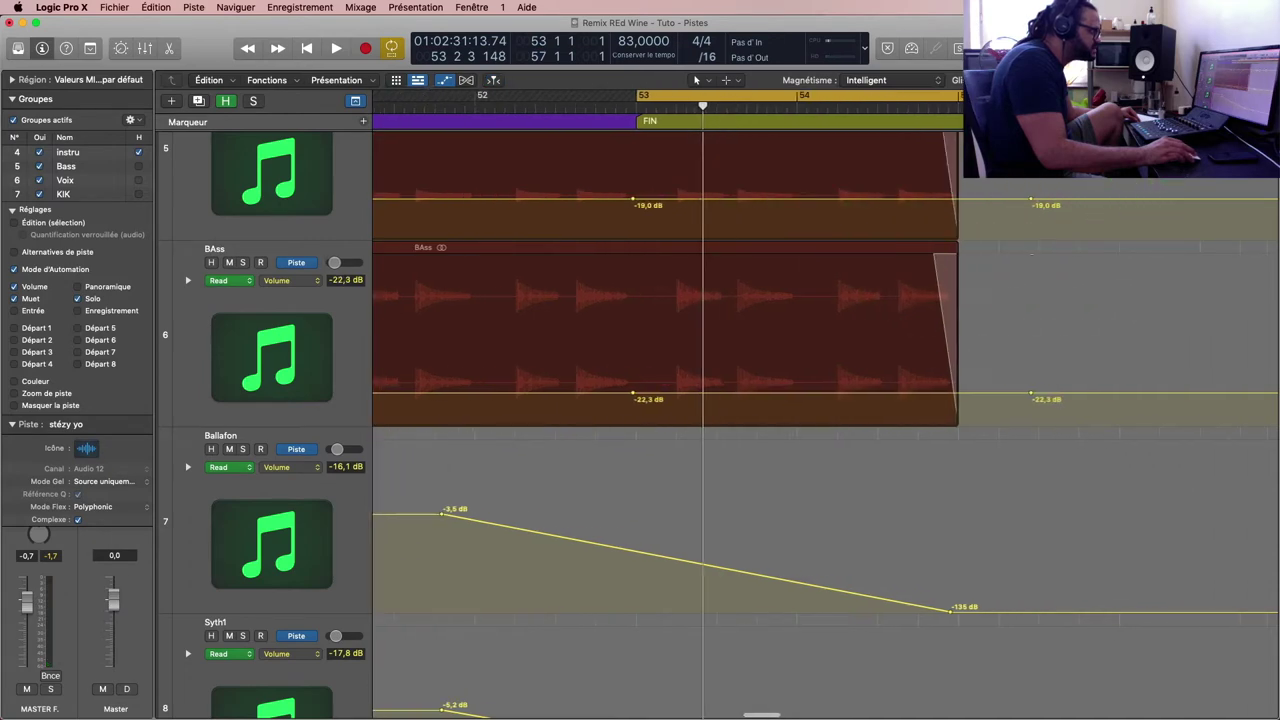
# Step: Try a bass volume fade to −∞ dB with a new 808 1 point at bar 55, play it and delete the point
pyautogui.press('super+Up')
pyautogui.press('super+Up')
pyautogui.press('super+Up')
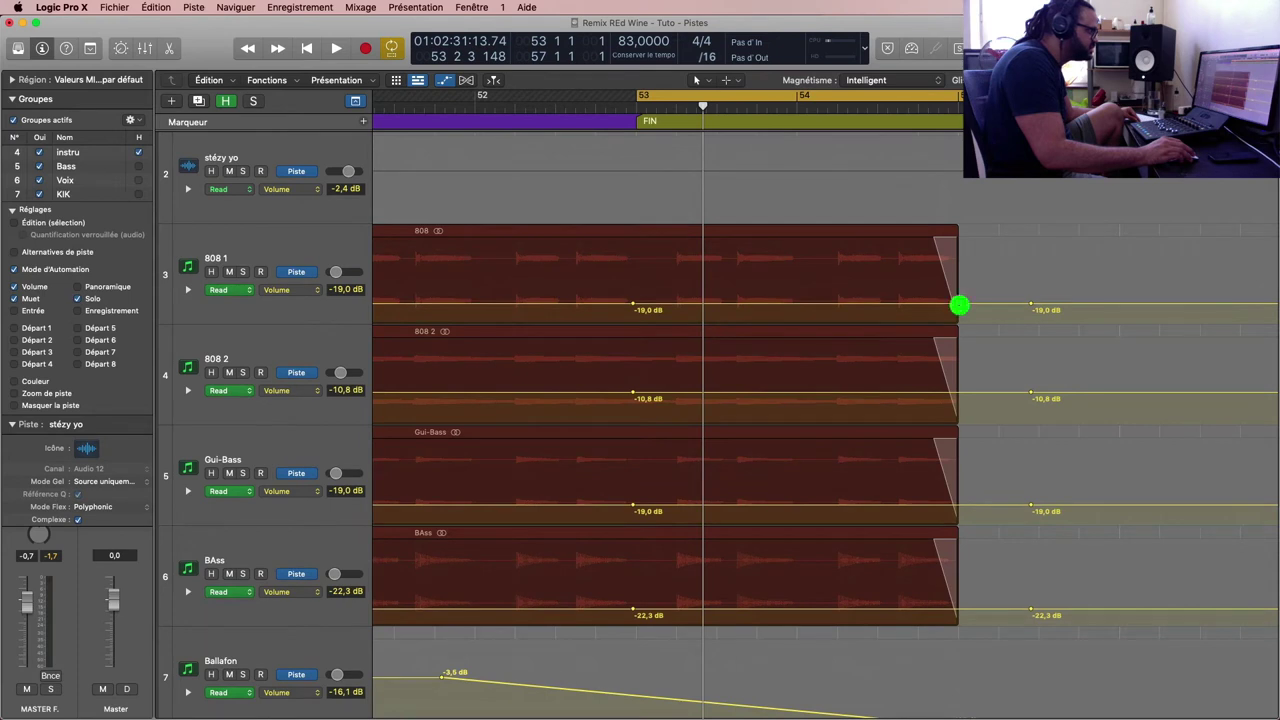
pyautogui.click(959, 306)
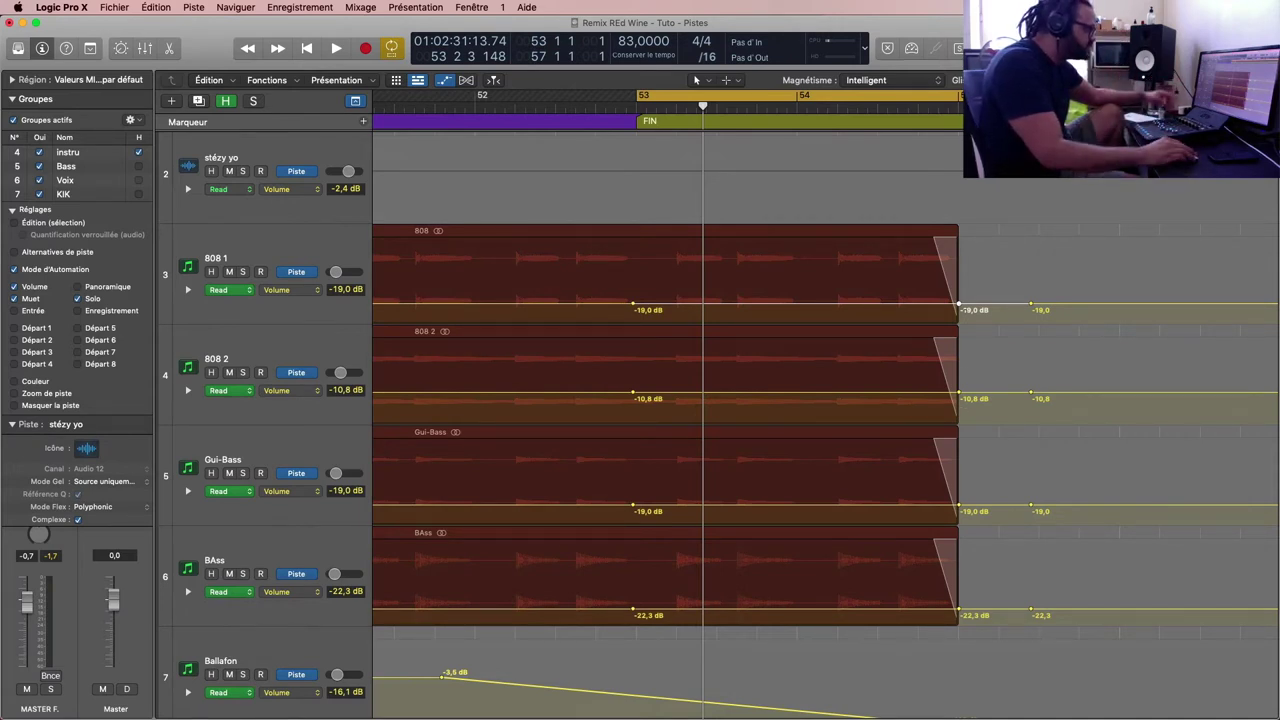
pyautogui.moveTo(959, 304); pyautogui.dragTo(960, 336)
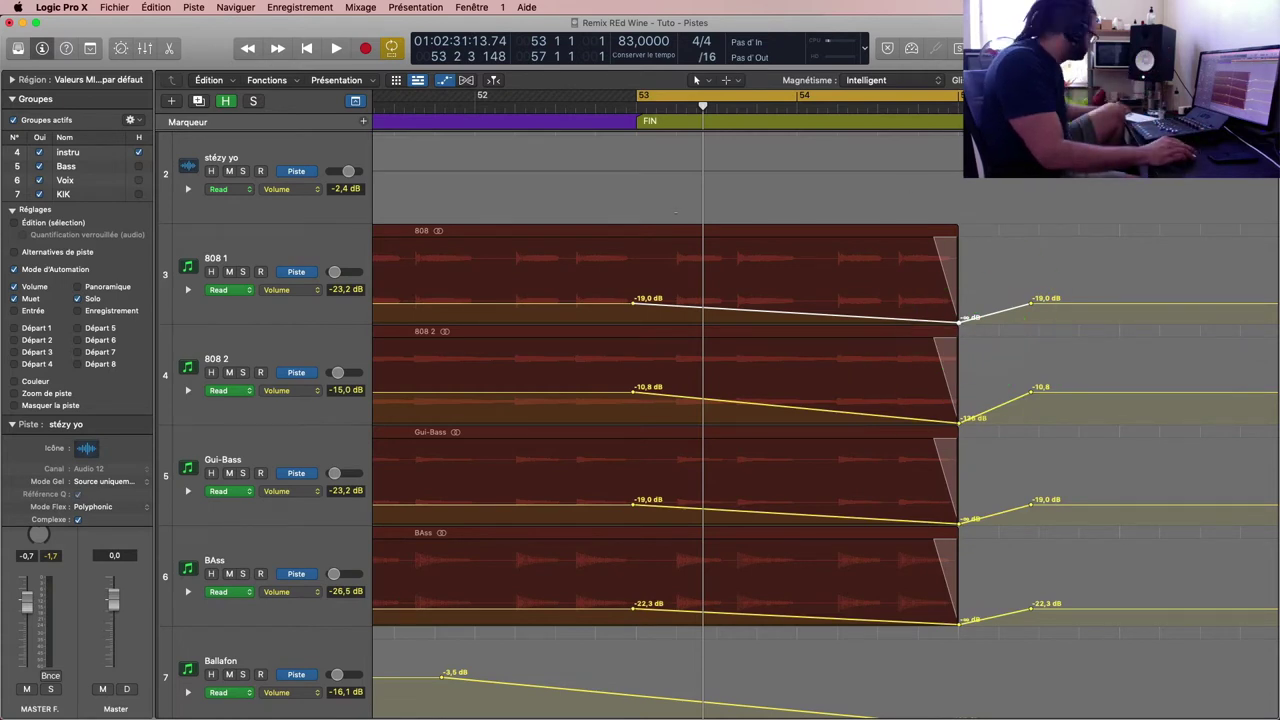
pyautogui.press('space')
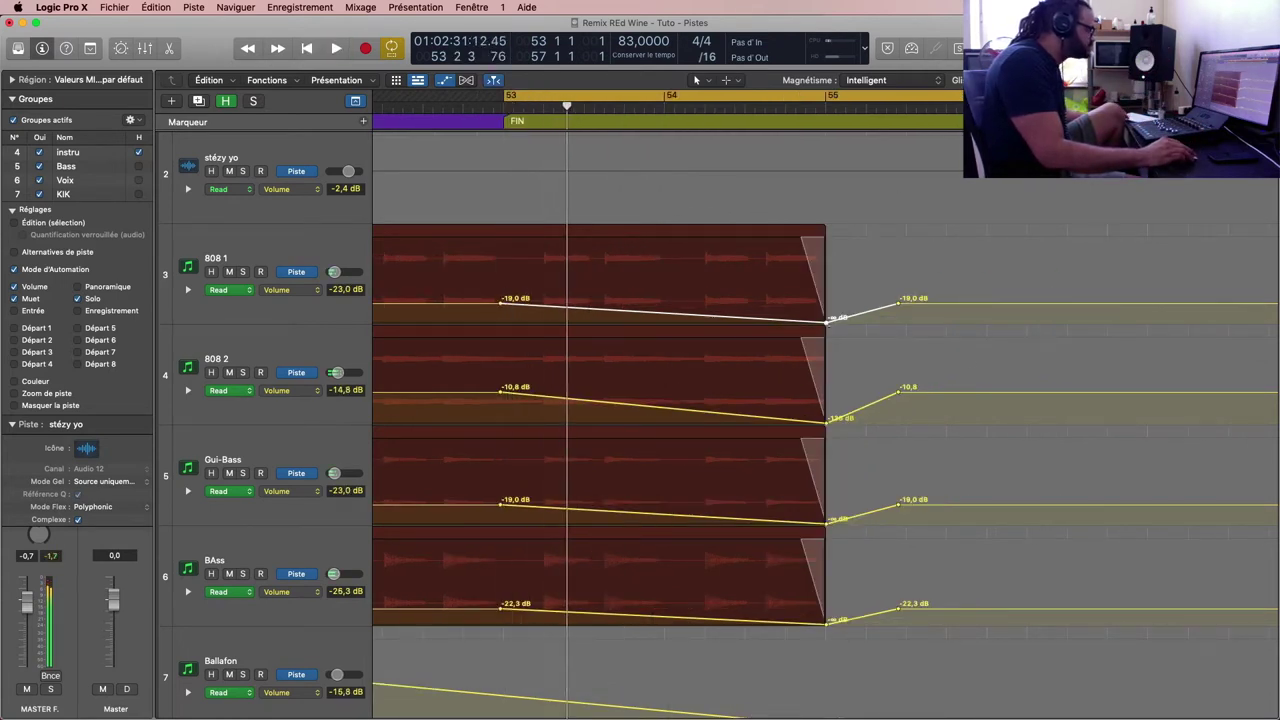
pyautogui.doubleClick(824, 320)
pyautogui.press('space')
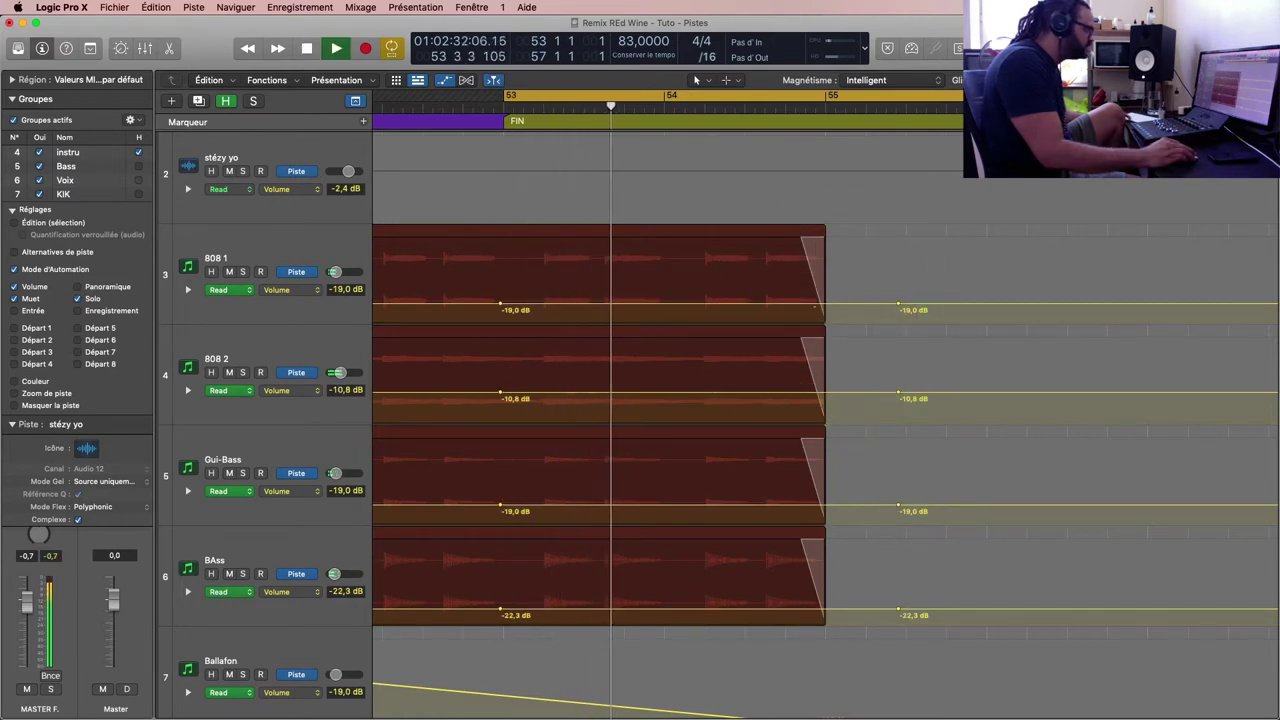
# Step: Select the 808 1 track, set the cycle range back to the FIN section at bars 53 to 57 and play it
pyautogui.click(314, 251)
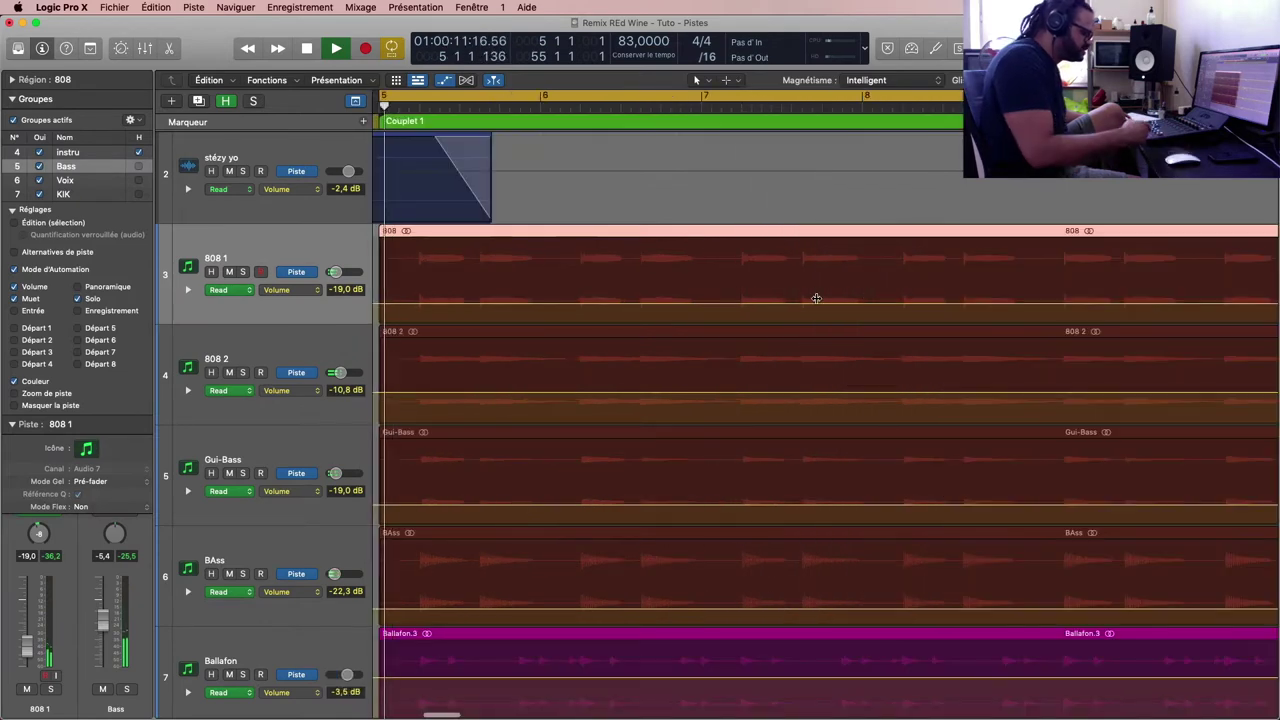
pyautogui.press('space')
pyautogui.press('super+Left')
pyautogui.press('super+Left')
pyautogui.press('super+Left')
pyautogui.press('super+Left')
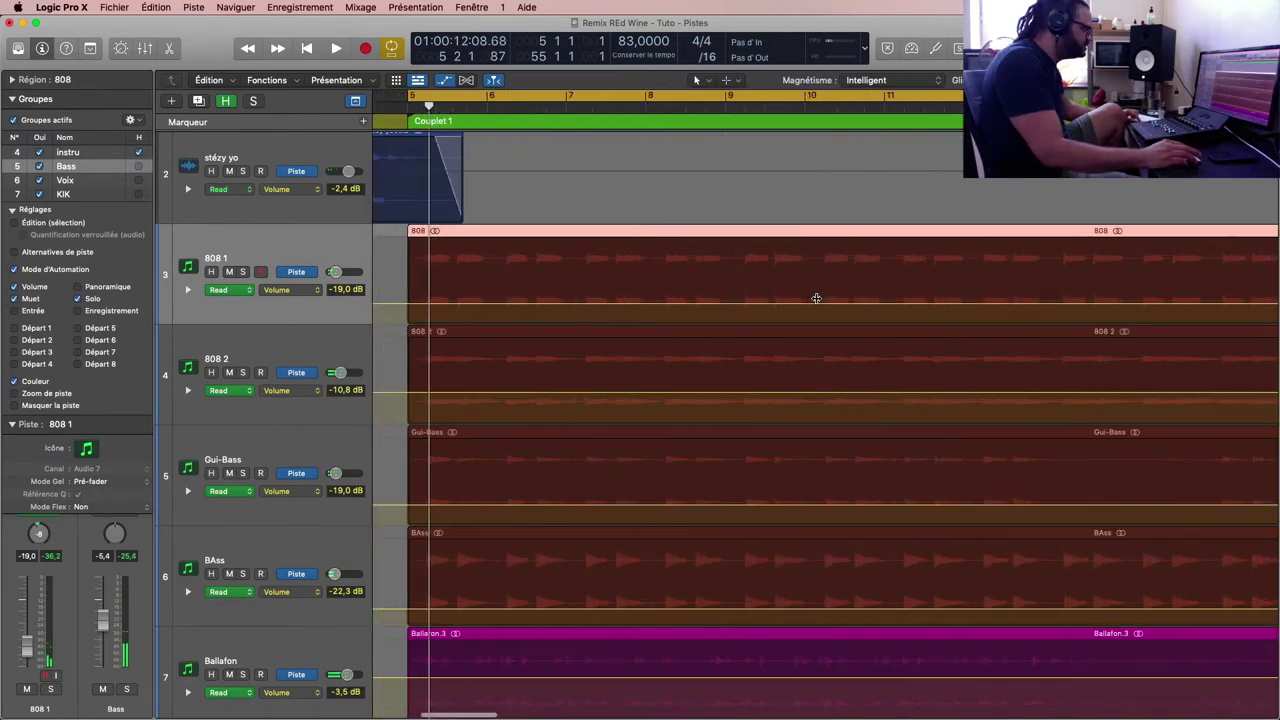
pyautogui.moveTo(753, 97); pyautogui.dragTo(787, 110)
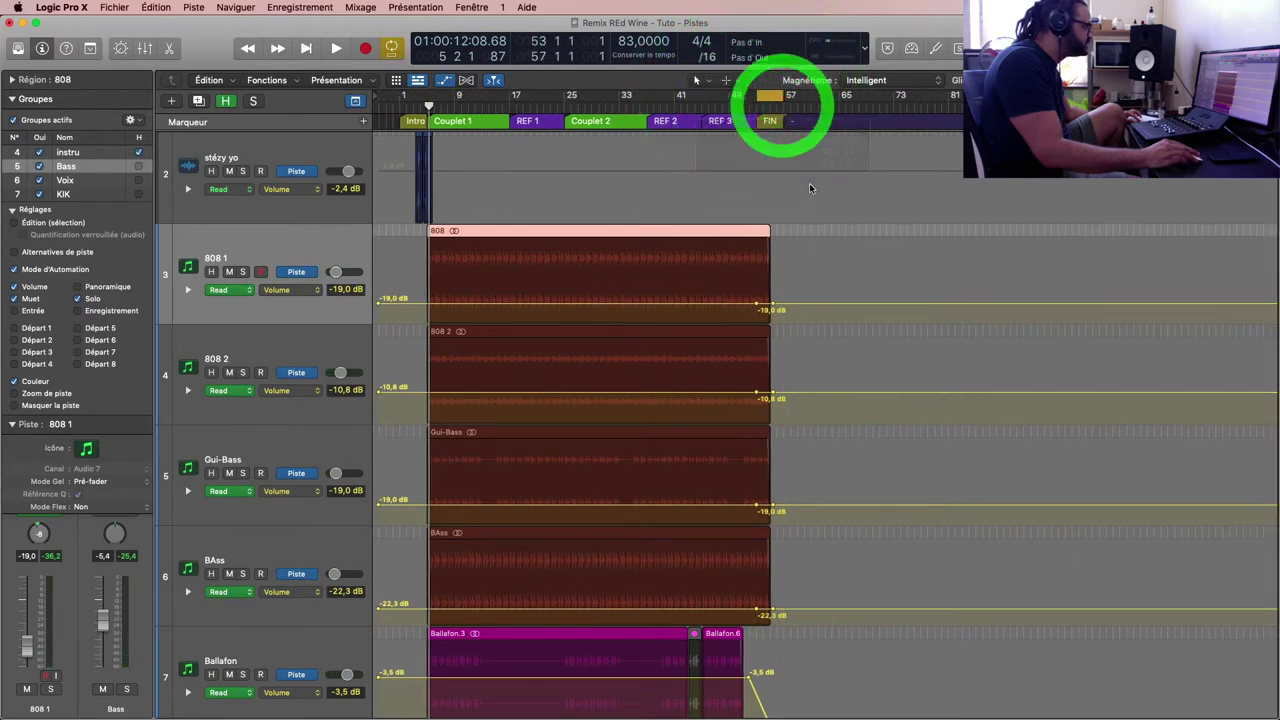
pyautogui.press('super+Right')
pyautogui.press('super+Right')
pyautogui.press('super+Right')
pyautogui.press('super+Right')
pyautogui.press('space')
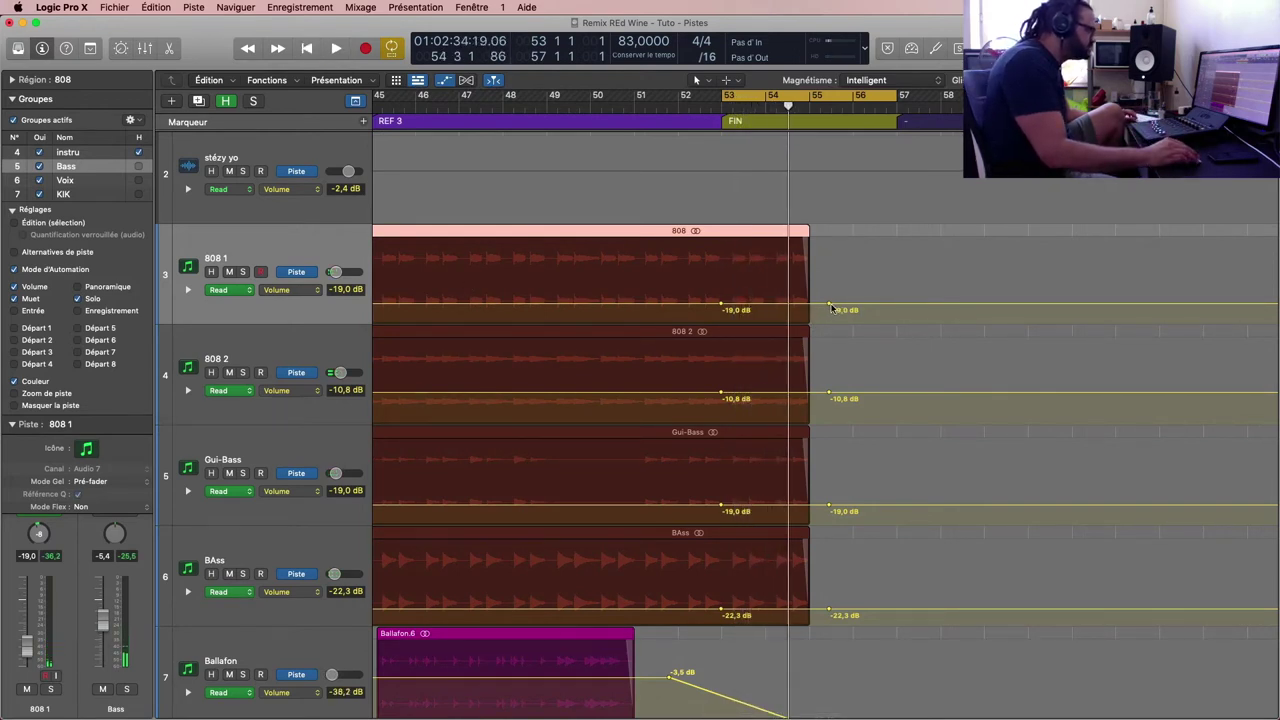
# Step: On the grouped bass tracks, add a volume point at bar 55, lower the point just after it to −∞ dB and play the result
pyautogui.moveTo(830, 308)
pyautogui.mouseDown()
pyautogui.moveTo(832, 320)
pyautogui.moveTo(836, 305)
pyautogui.mouseUp()
pyautogui.press('super+Right')
pyautogui.press('super+Right')
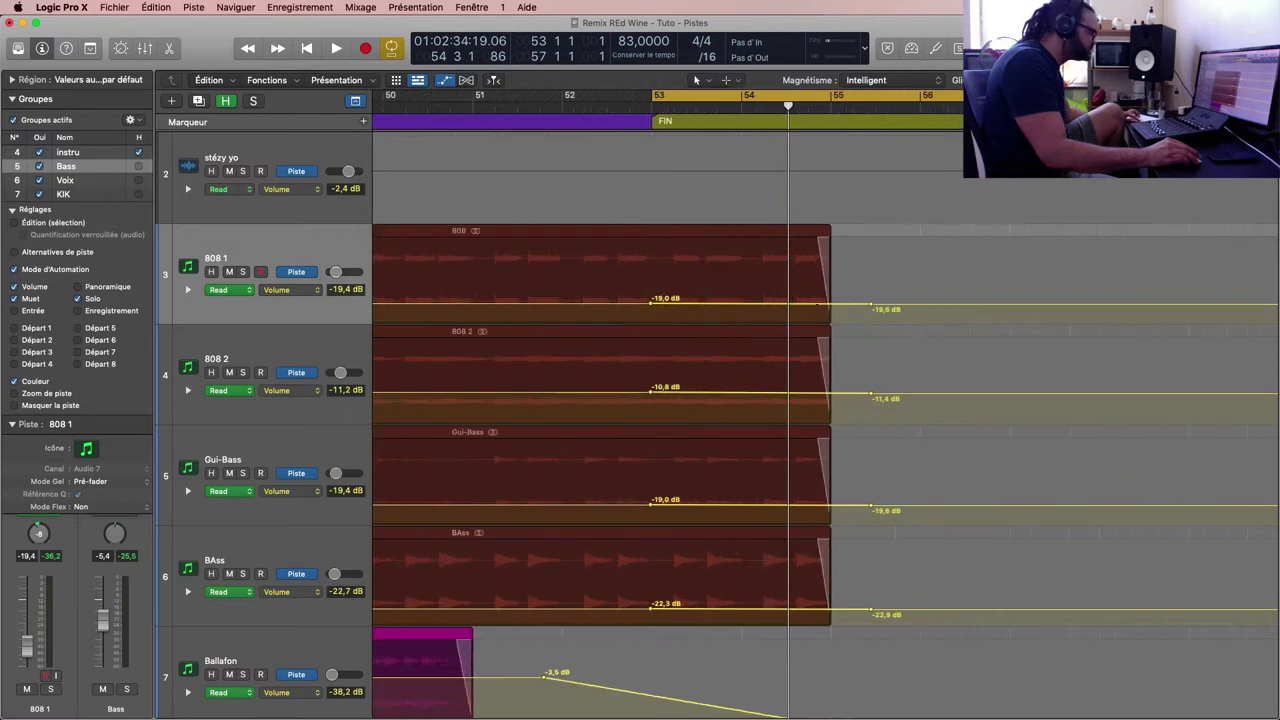
pyautogui.click(863, 302)
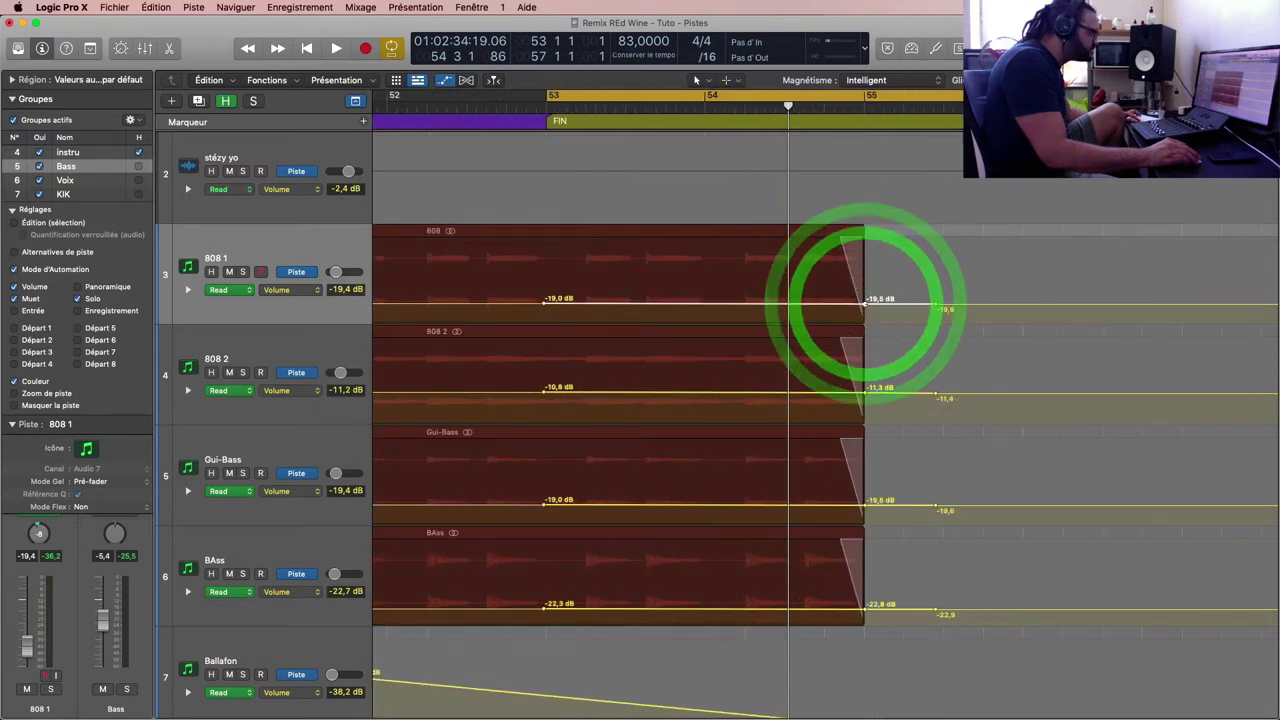
pyautogui.moveTo(935, 304); pyautogui.dragTo(938, 320)
pyautogui.press('space')
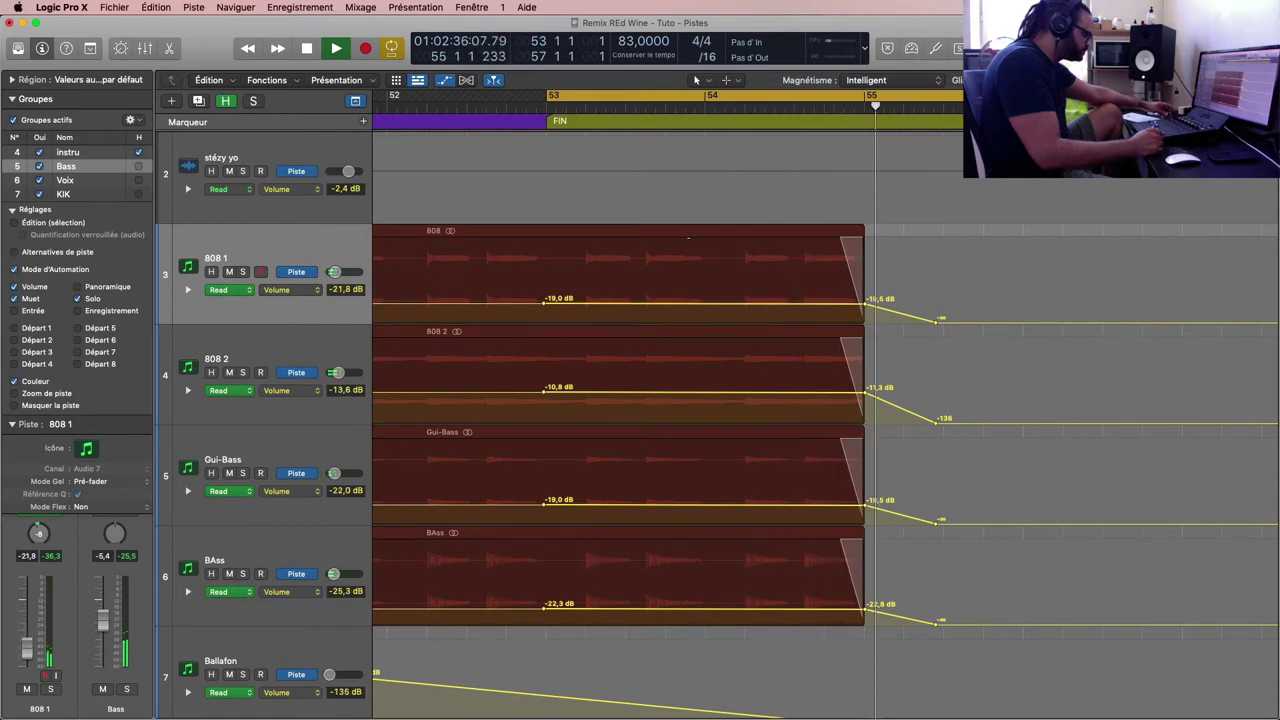
# Step: Examine the fade-out curves of the bass, instrument, pad and kick tracks while the FIN section plays
pyautogui.scroll(-5, 689, 238)
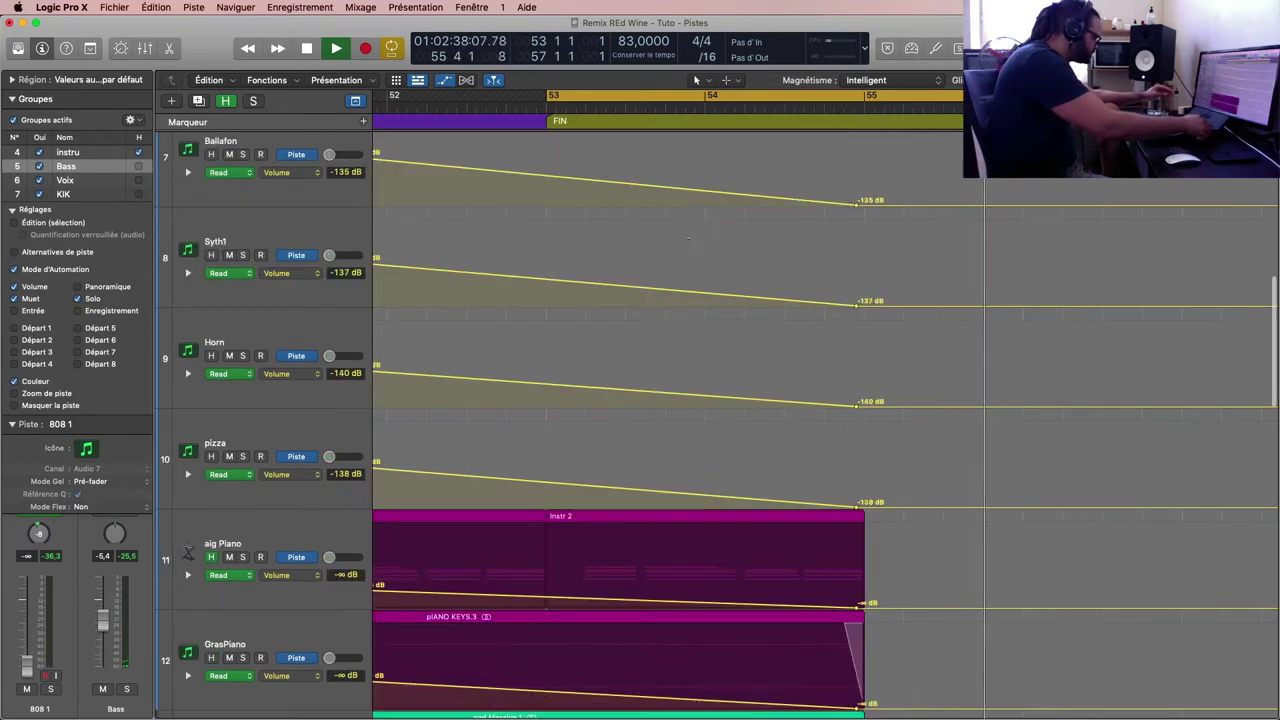
pyautogui.hscroll(-5, 660, 180)
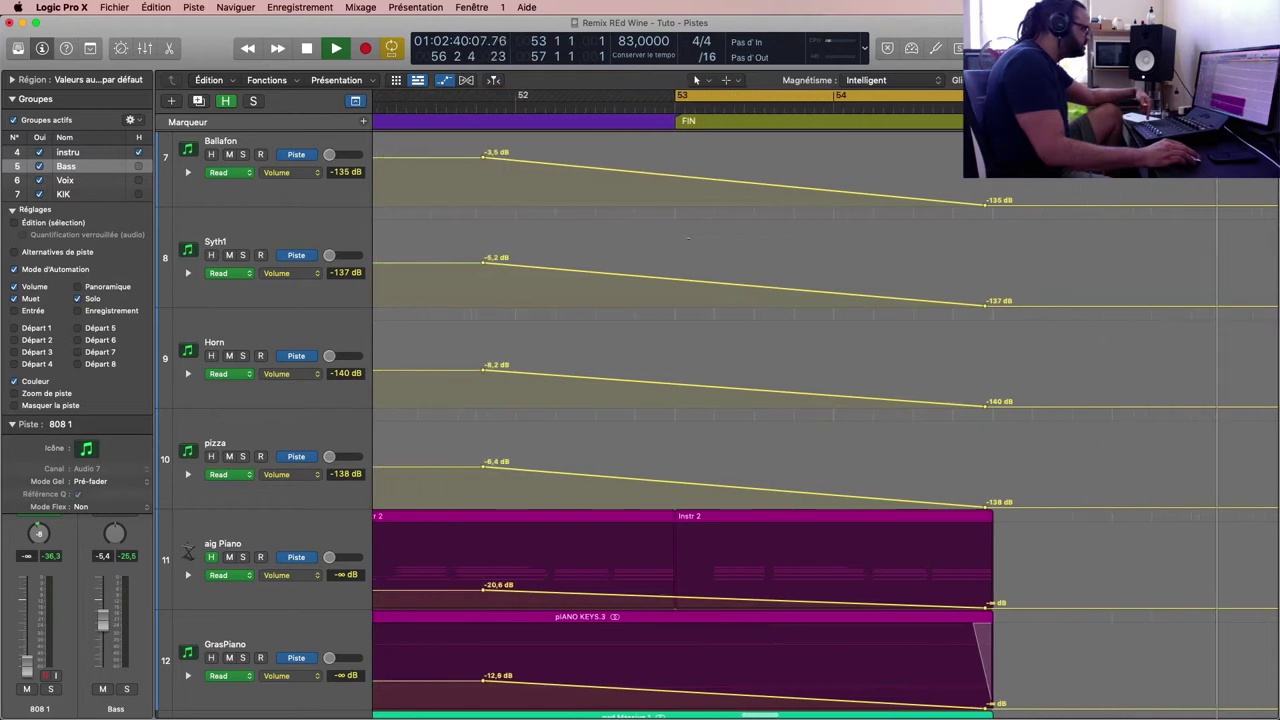
pyautogui.hotkey('alt', ',')
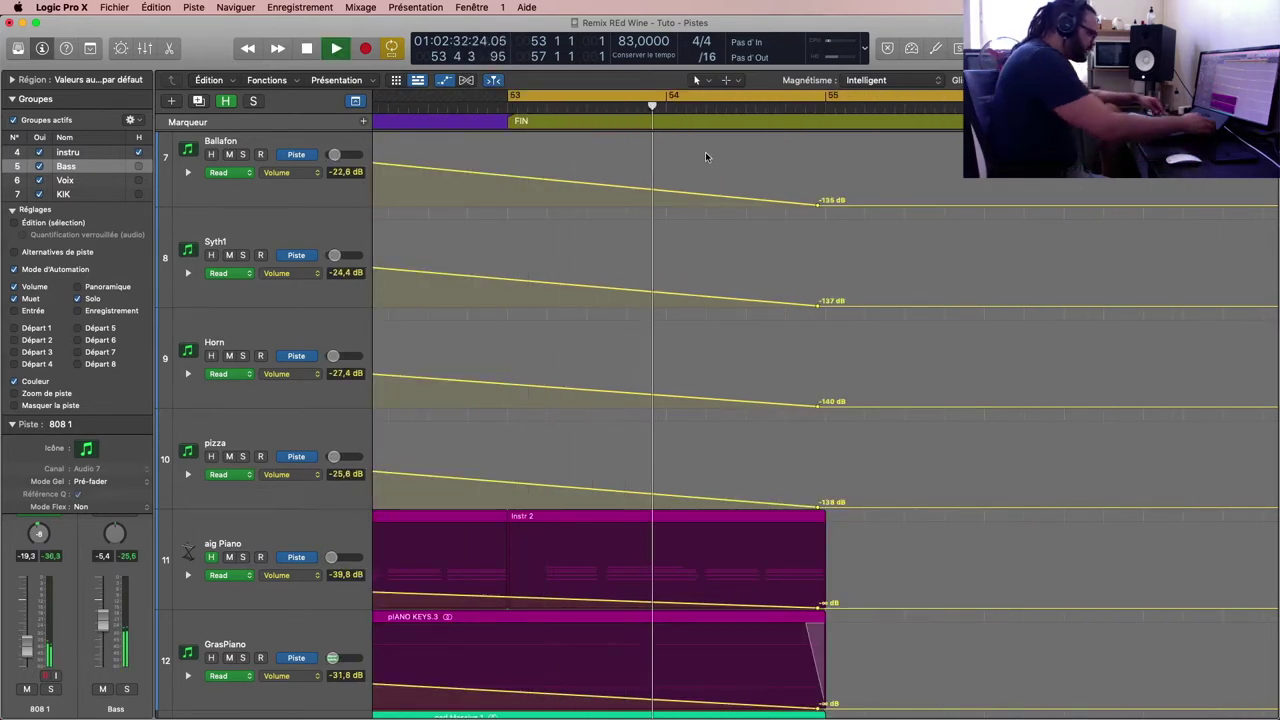
pyautogui.scroll(5, 705, 157)
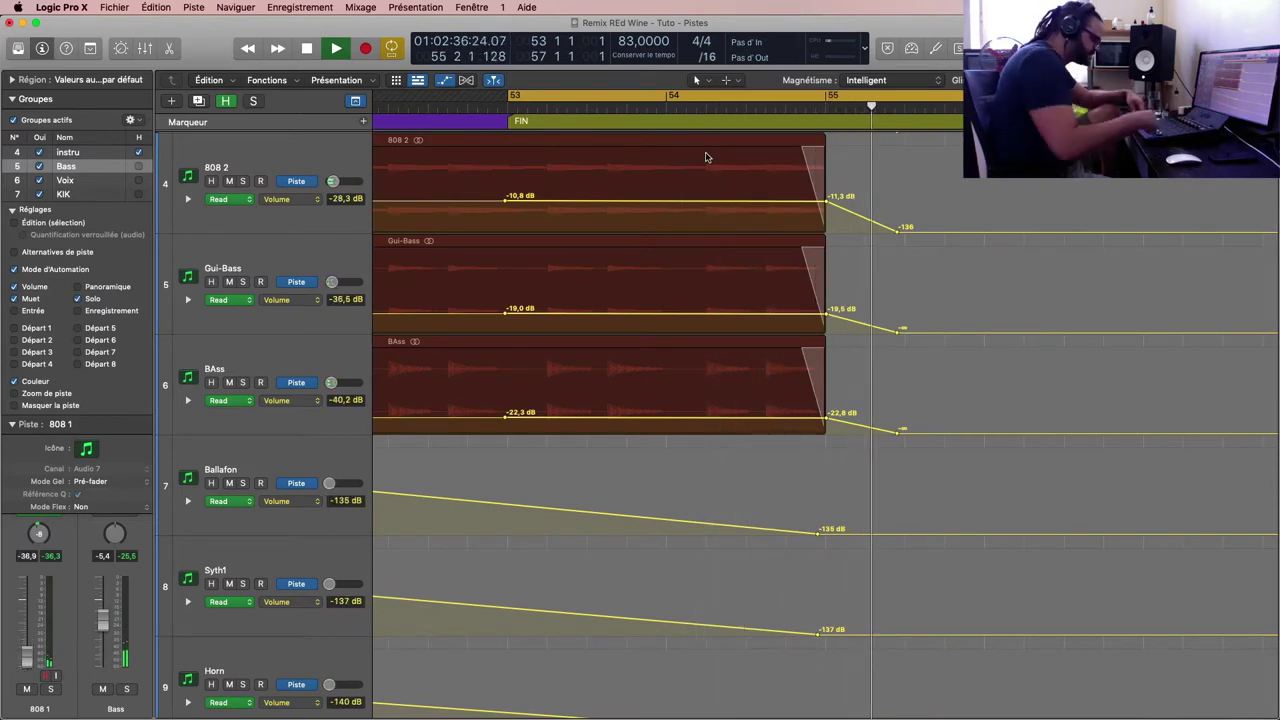
pyautogui.press('super+Left')
pyautogui.scroll(-5, 731, 251)
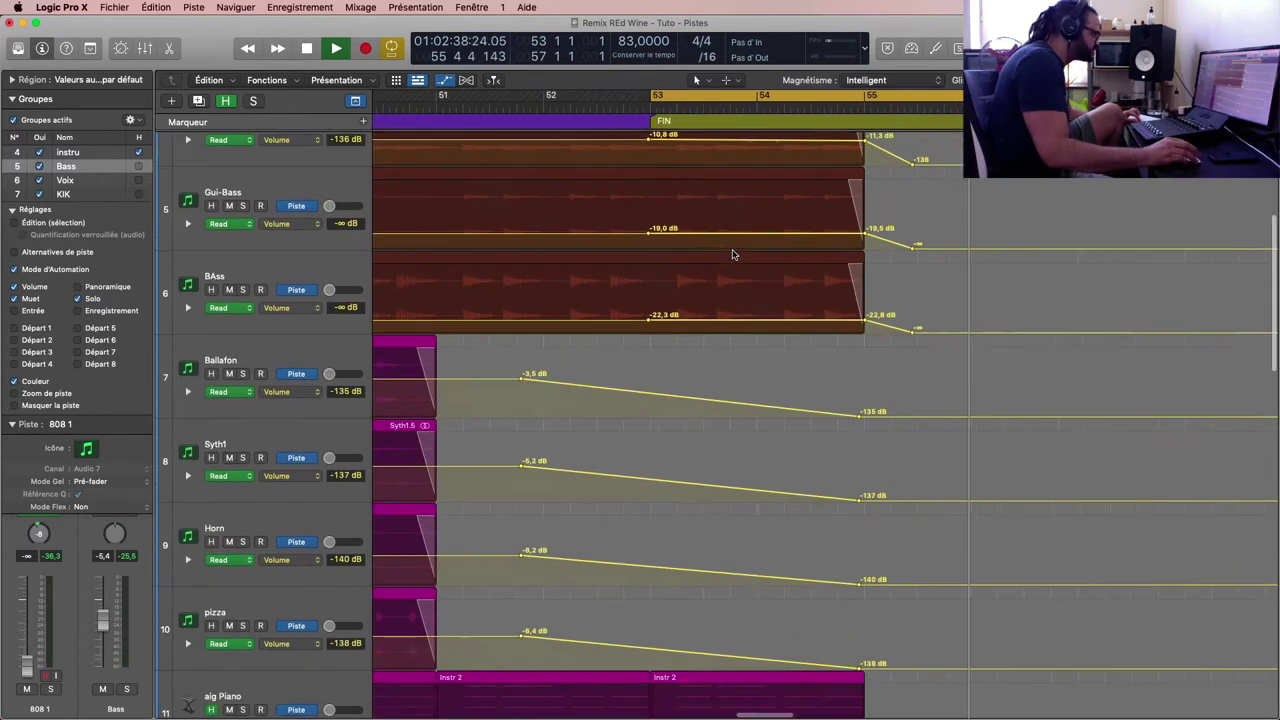
pyautogui.press('super+Left')
pyautogui.press('super+Up')
pyautogui.scroll(4, 731, 251)
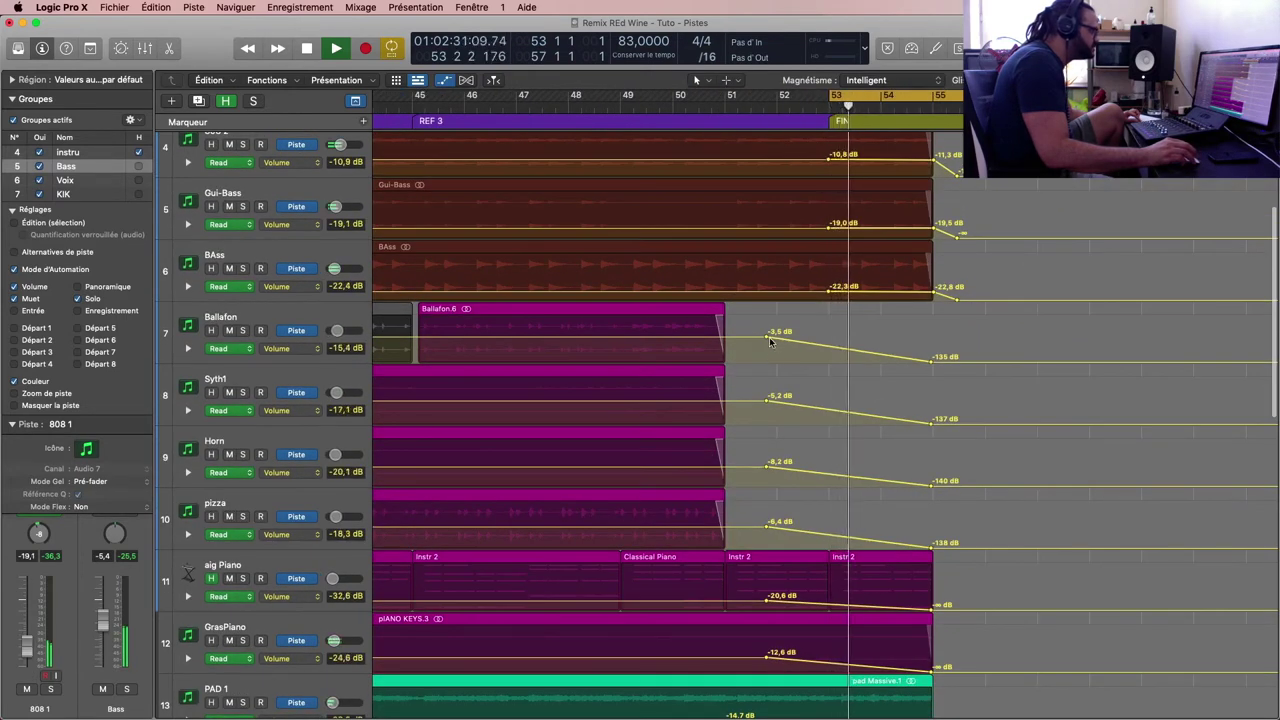
pyautogui.press('super+Up')
pyautogui.scroll(-3, 776, 346)
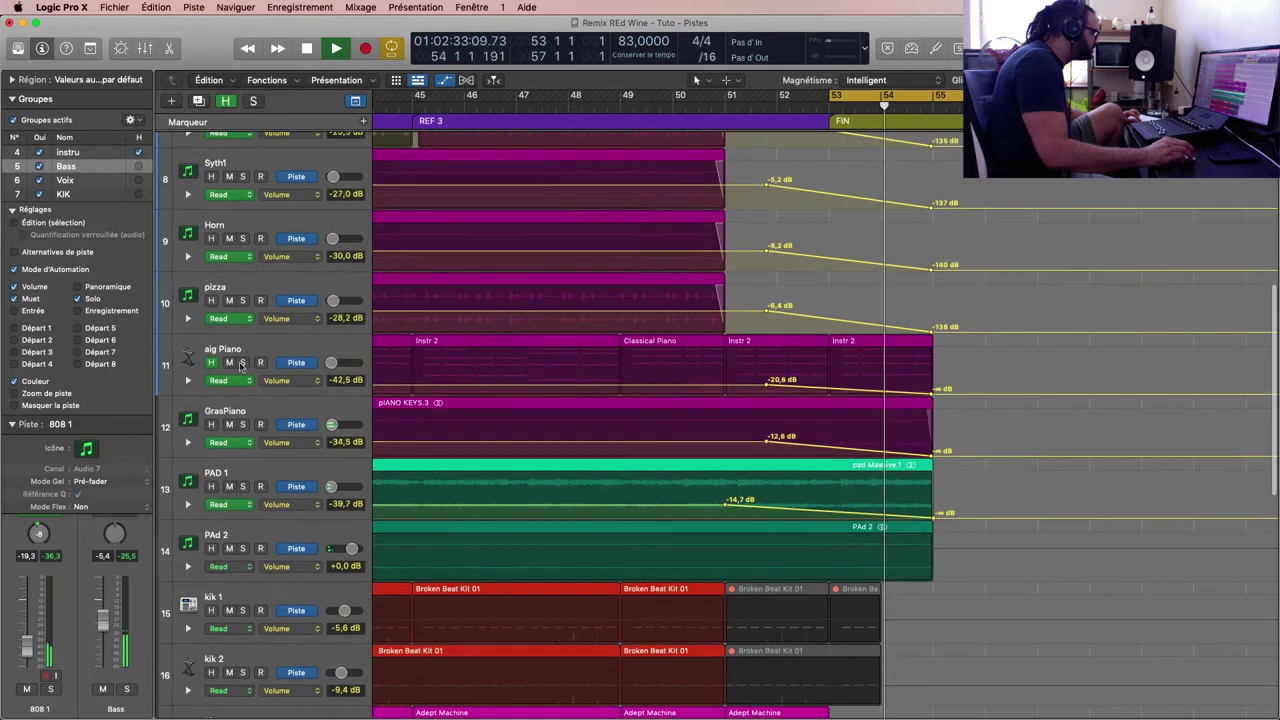
# Step: Solo the grouped instrument tracks, replay their volume fade-out from before bar 53 and turn the solo back off
pyautogui.click(242, 364)
pyautogui.scroll(4, 242, 367)
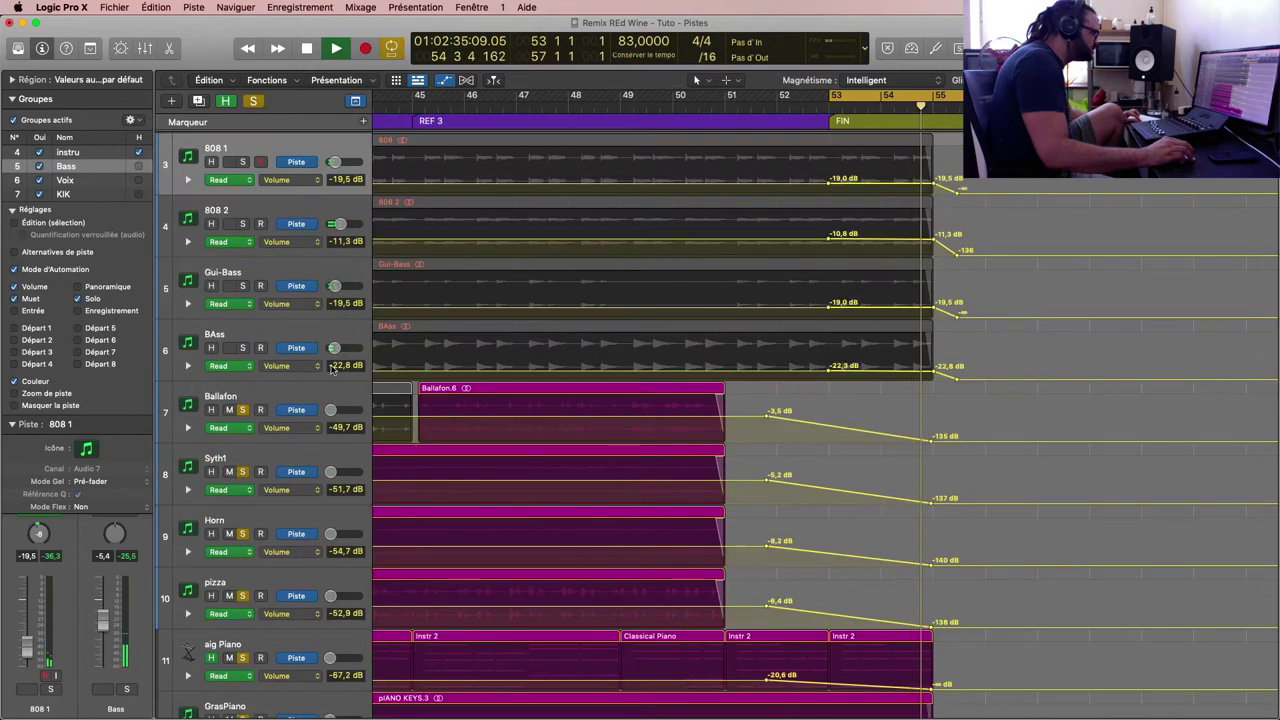
pyautogui.scroll(-3, 341, 370)
pyautogui.scroll(-2, 400, 372)
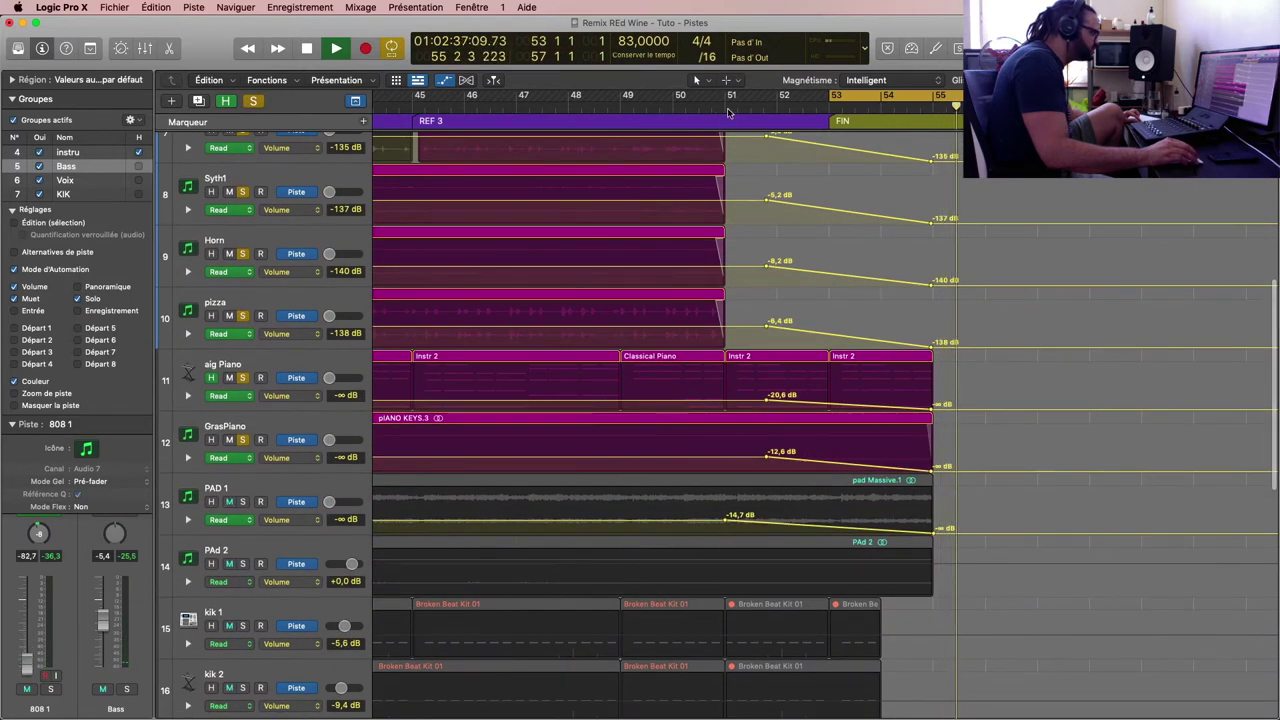
pyautogui.press(',')
pyautogui.press(',')
pyautogui.press(',')
pyautogui.press(',')
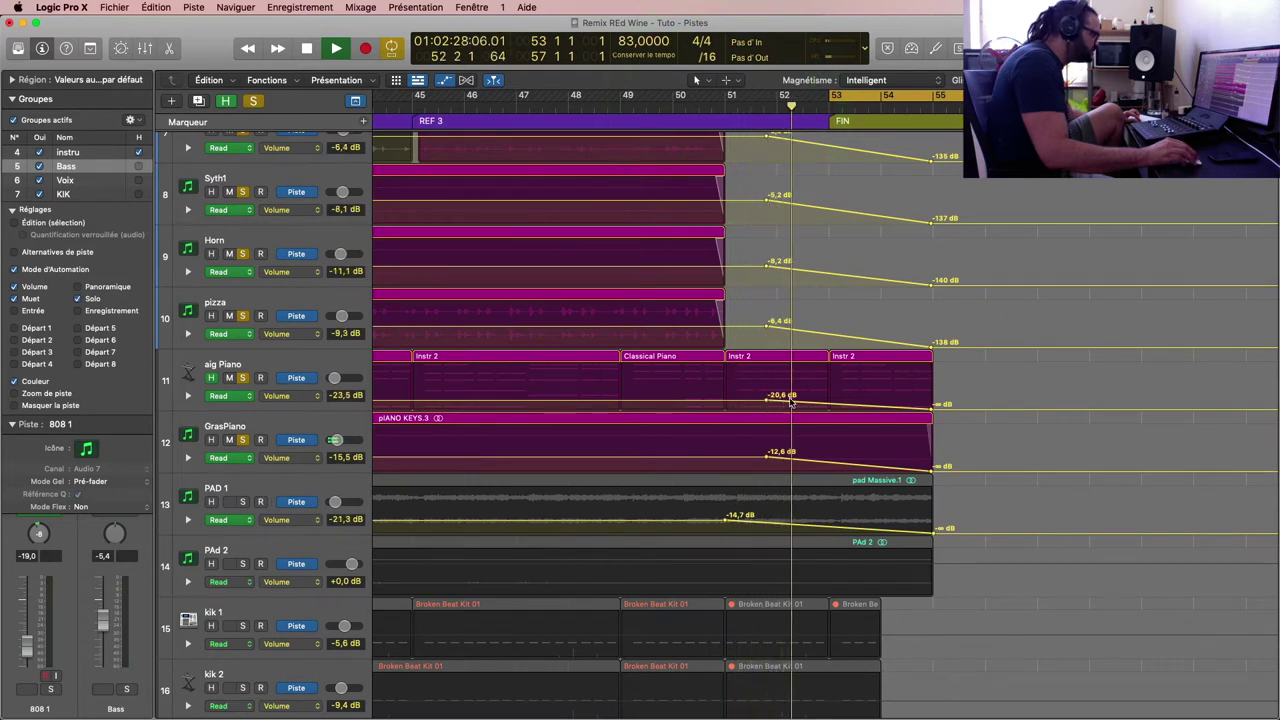
pyautogui.click(316, 363)
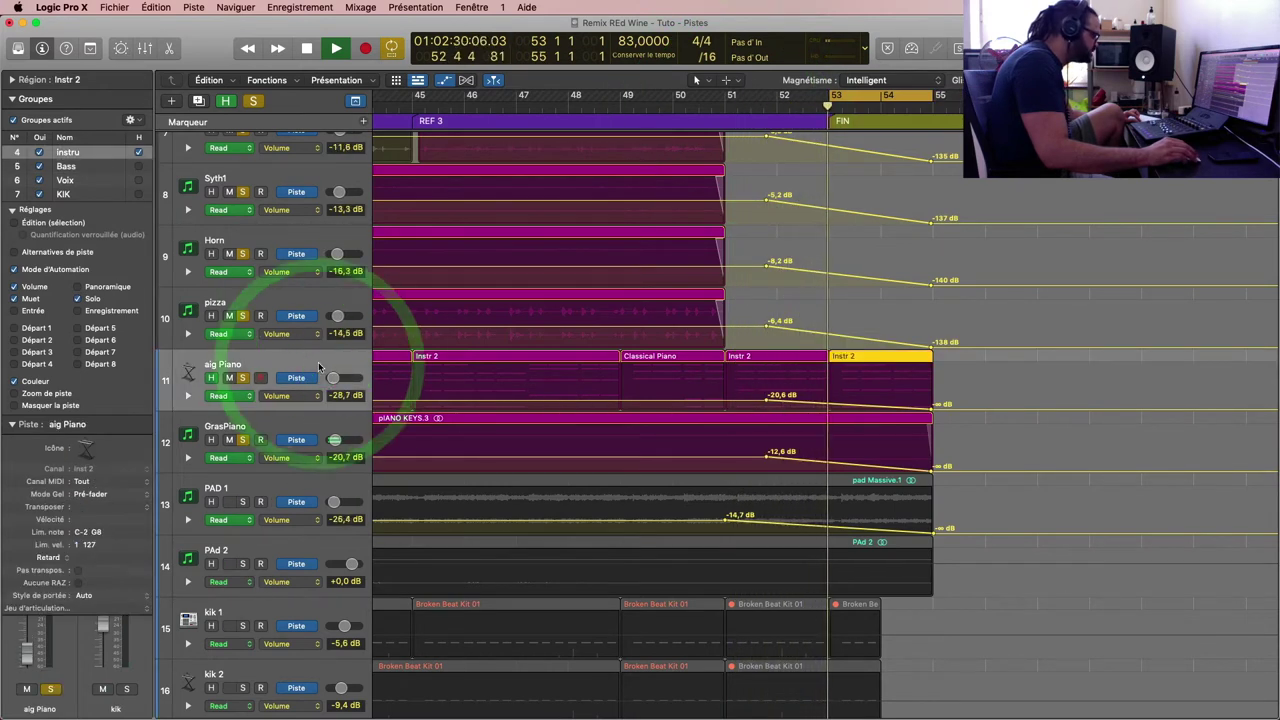
pyautogui.click(243, 379)
# Step: Solo the grouped pad tracks, play their volume fade-out from bar 51, stop playback and turn the solo off
pyautogui.press('super+Left')
pyautogui.scroll(-5, 404, 398)
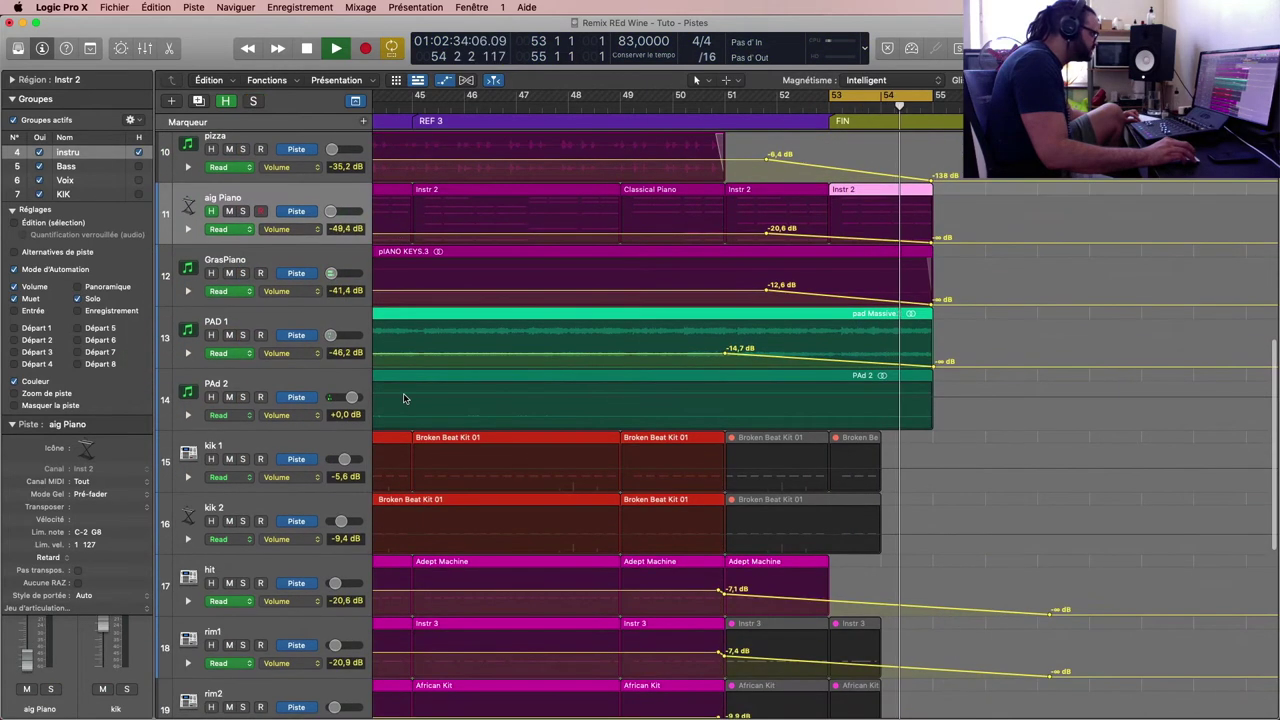
pyautogui.click(246, 337)
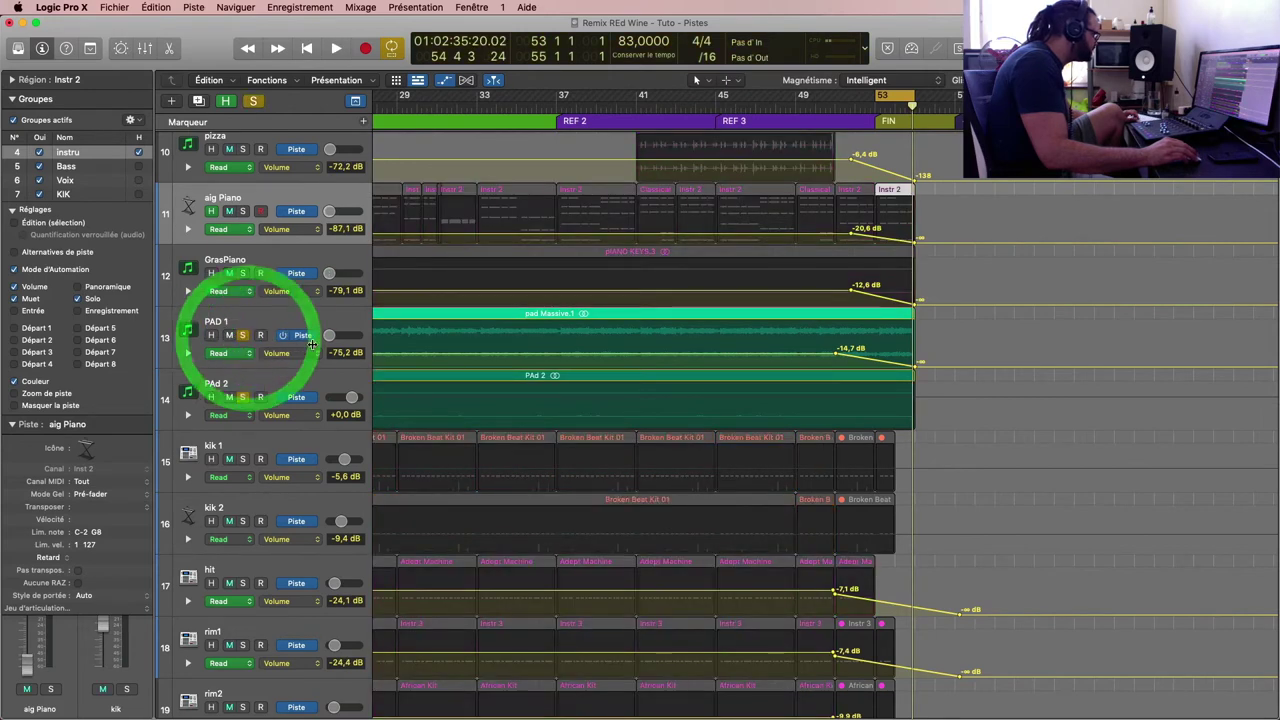
pyautogui.doubleClick(841, 110)
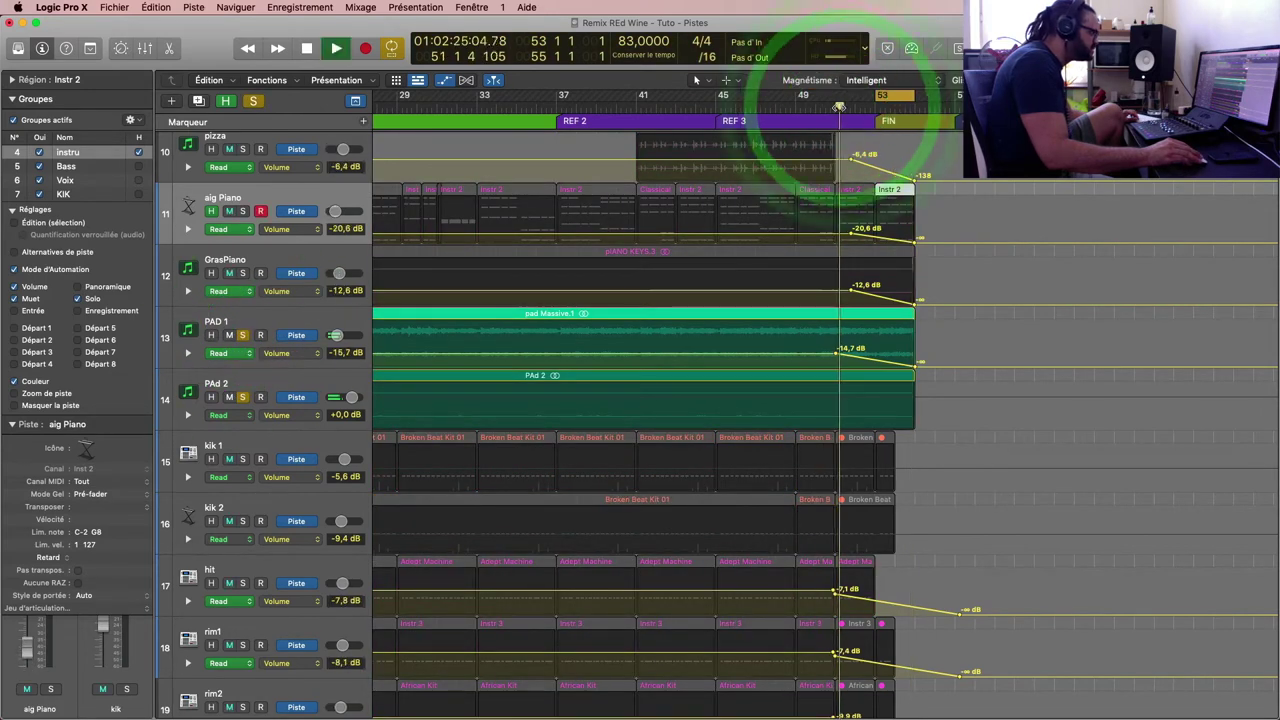
pyautogui.click(330, 334)
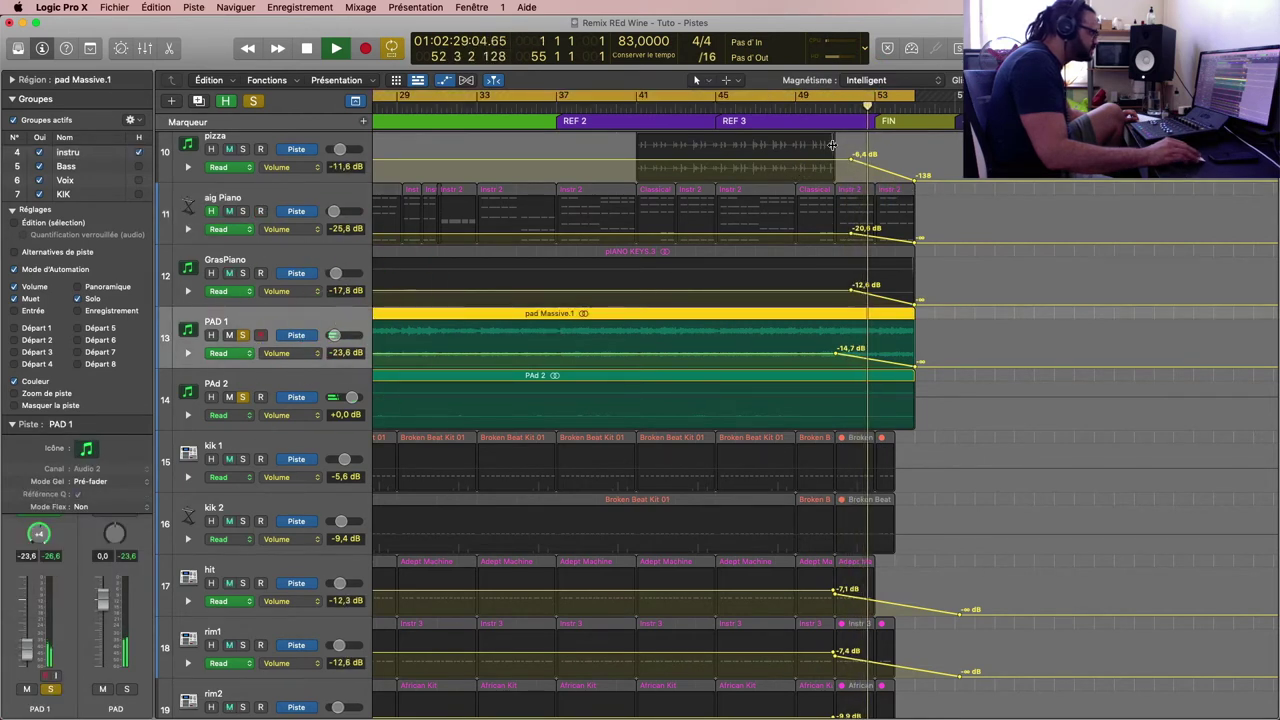
pyautogui.click(865, 95)
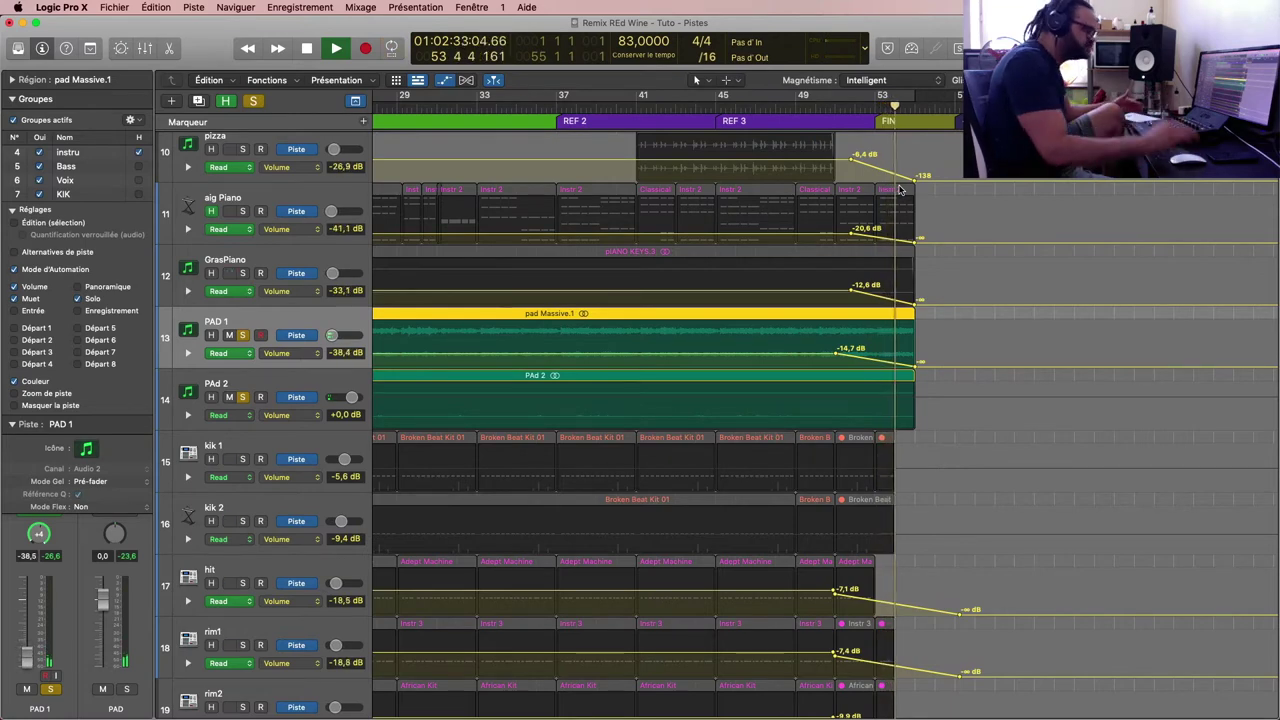
pyautogui.hscroll(-1, 902, 290)
pyautogui.hscroll(-5, 903, 287)
pyautogui.press('space')
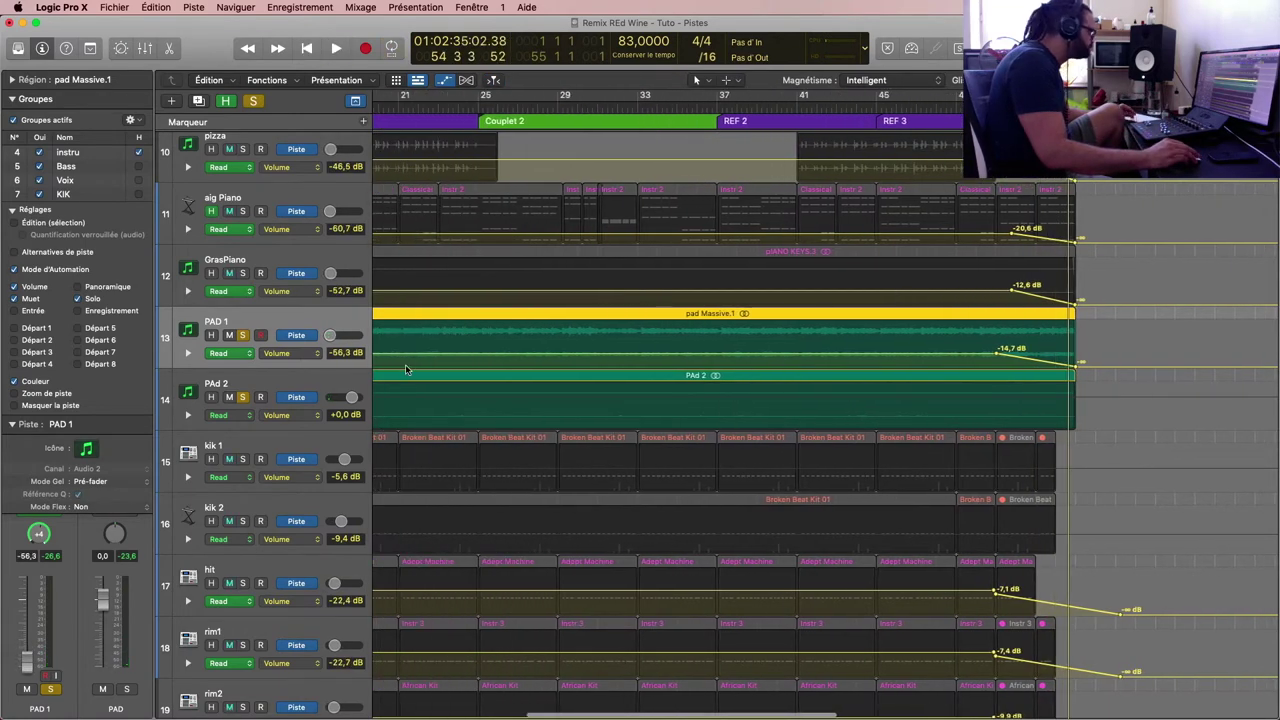
pyautogui.click(257, 385)
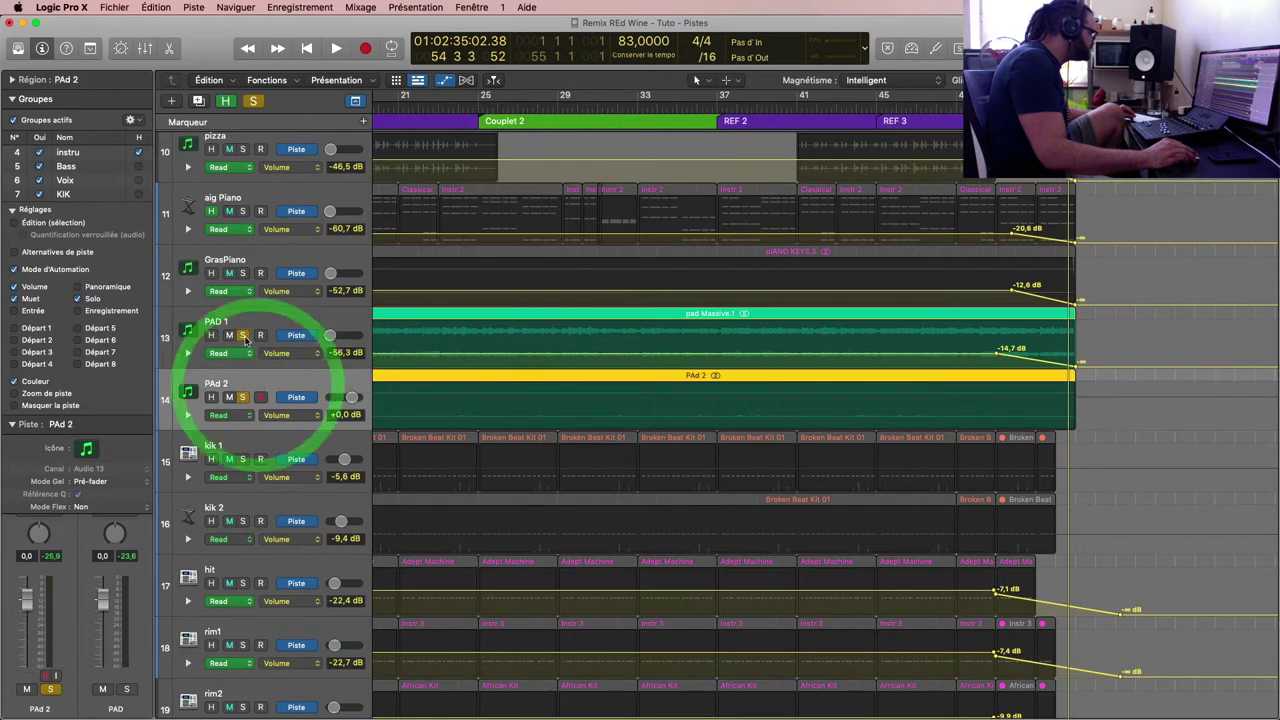
pyautogui.click(243, 336)
# Step: Solo the pad tracks again, play the Intro section at bars 1 to 5, end the solo and stop playback
pyautogui.hscroll(-2, 741, 370)
pyautogui.press('super+Left')
pyautogui.press('super+Left')
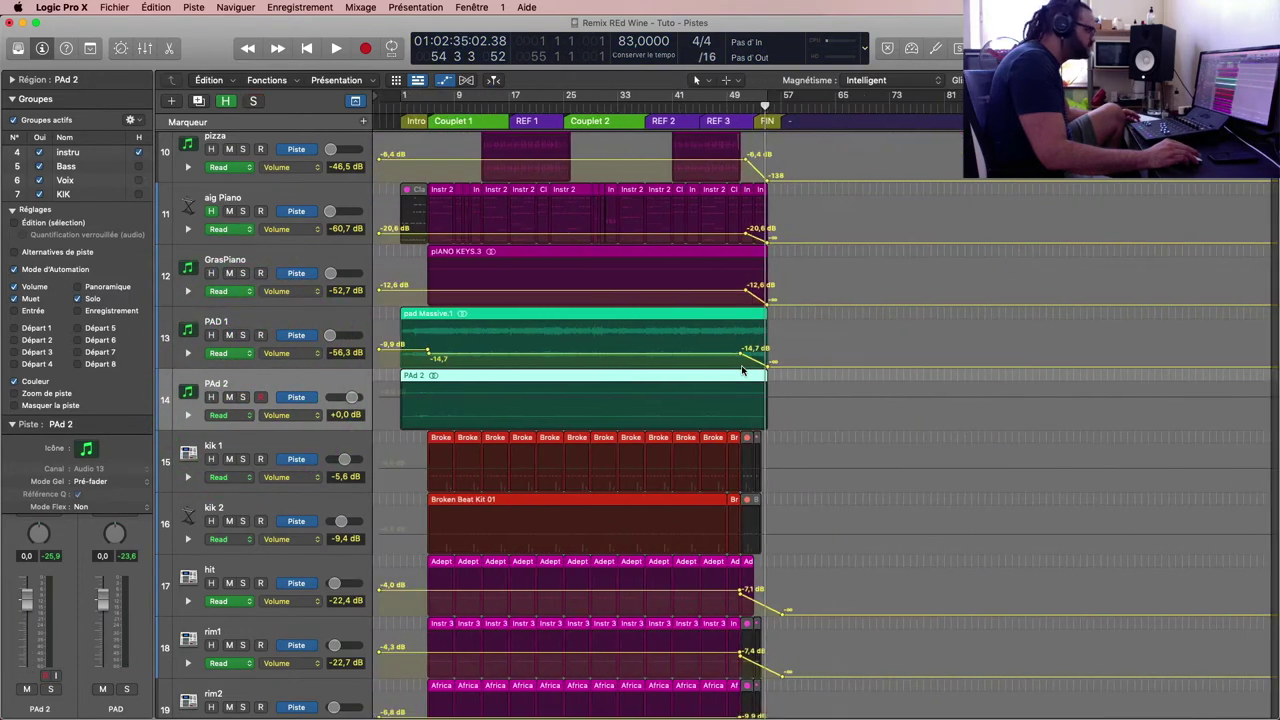
pyautogui.scroll(-4, 562, 408)
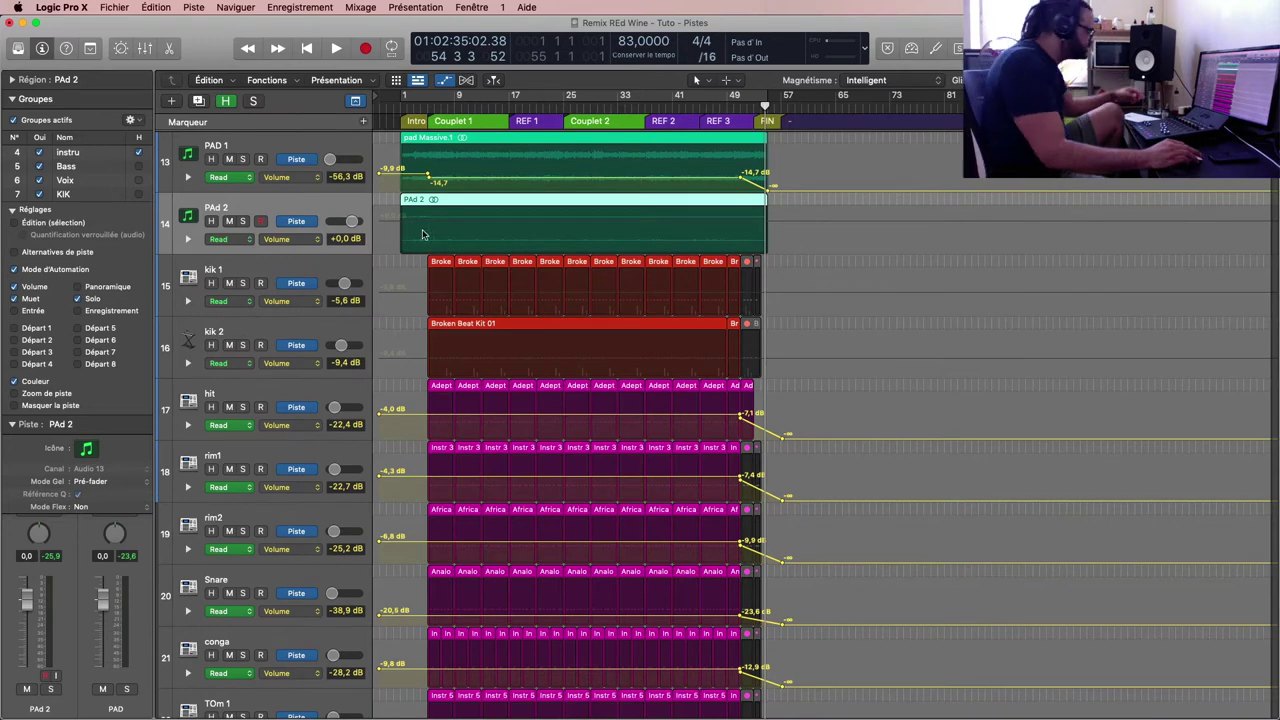
pyautogui.click(243, 221)
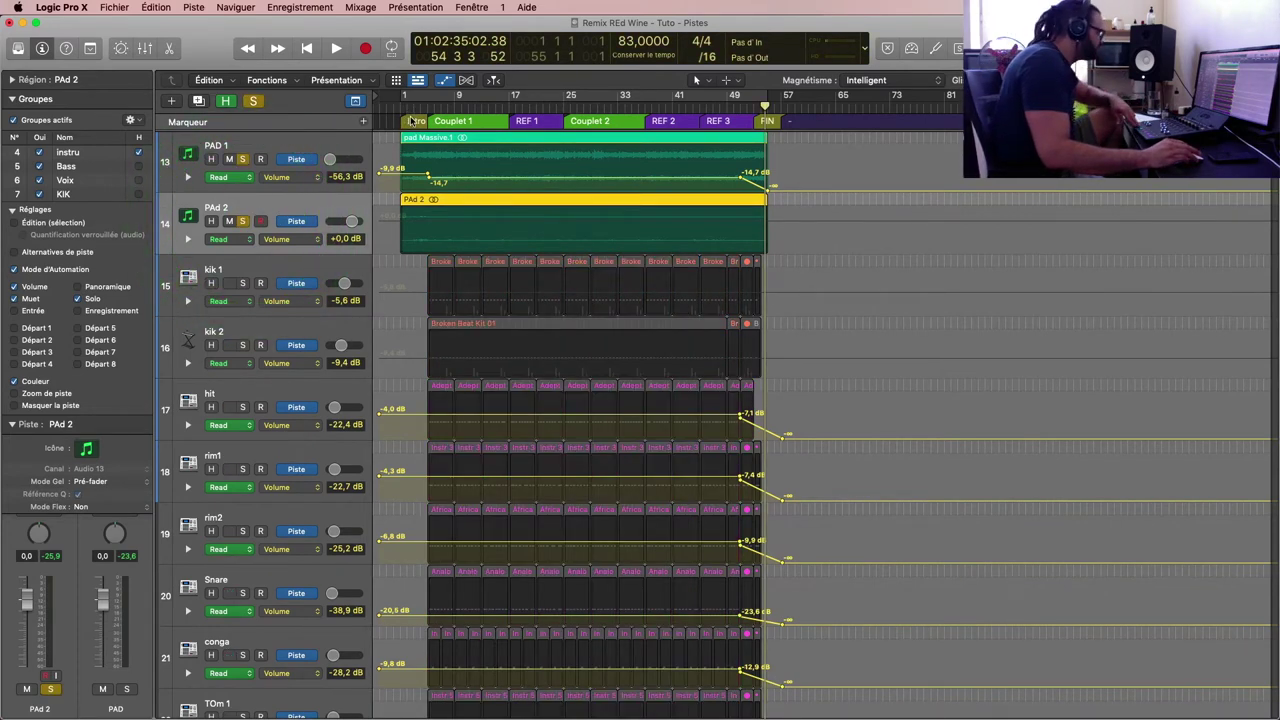
pyautogui.press(',')
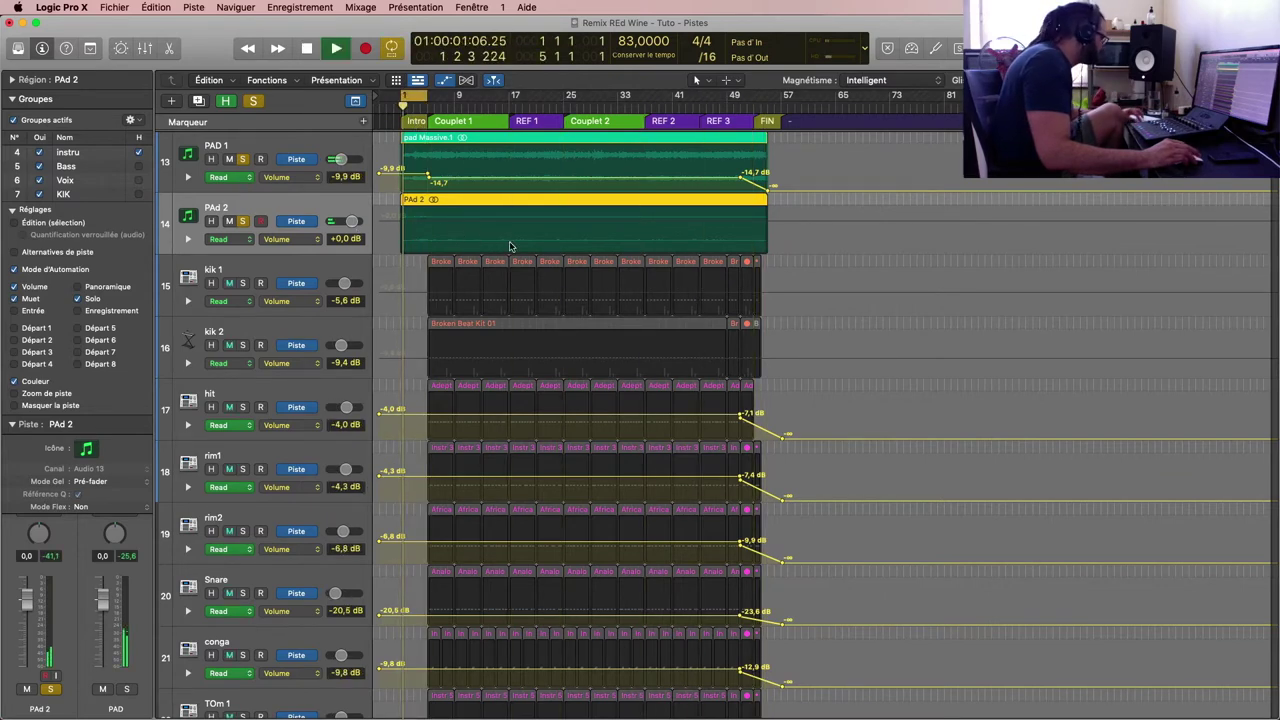
pyautogui.press('super+Down')
pyautogui.press('super+Down')
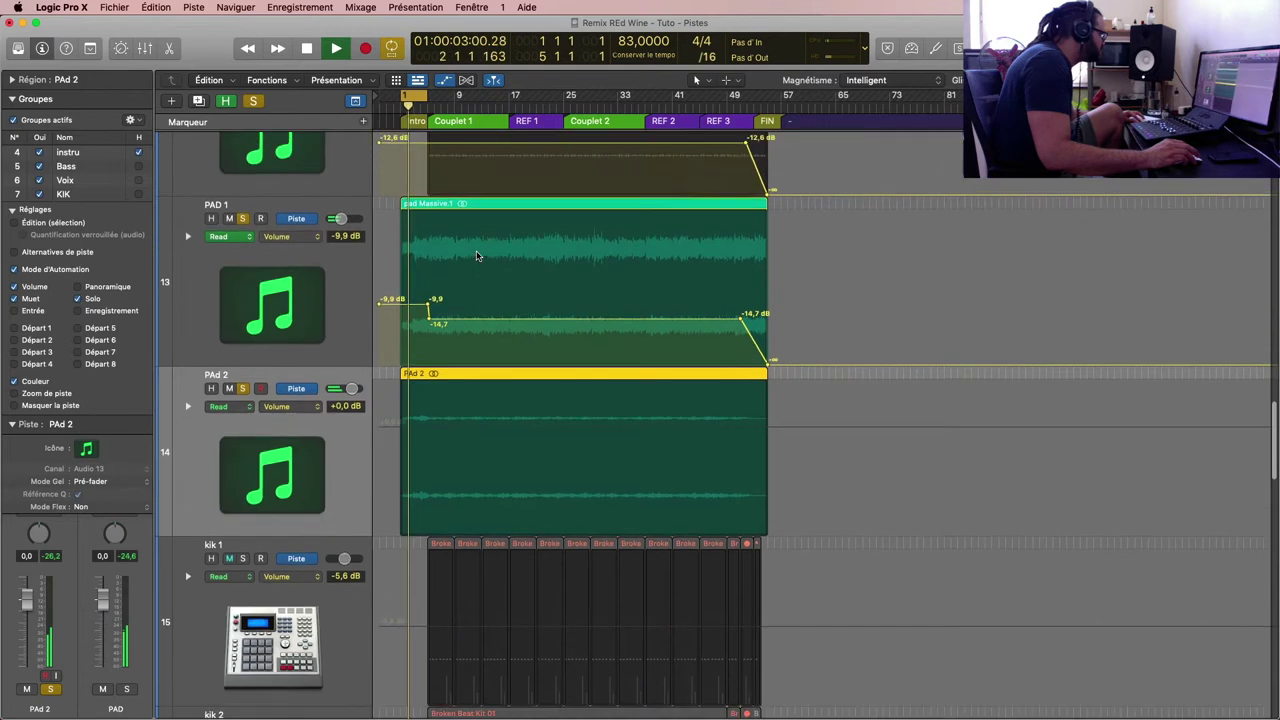
pyautogui.click(243, 230)
pyautogui.press('space')
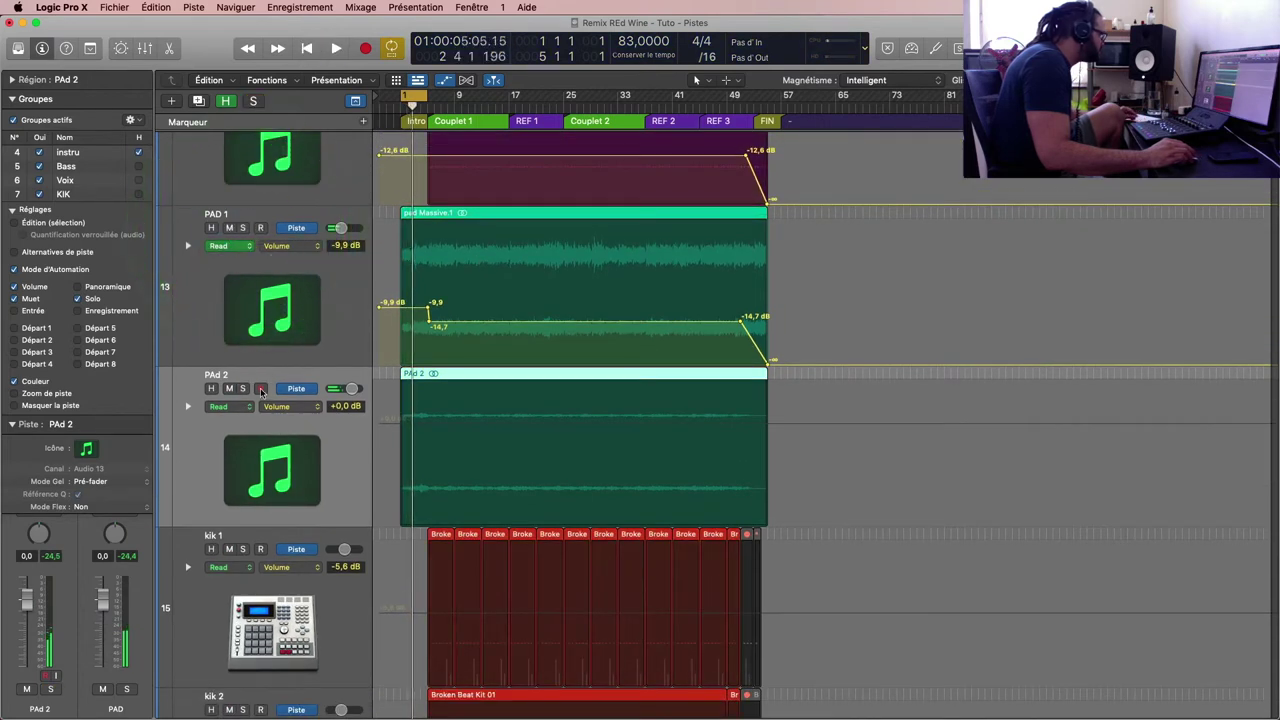
# Step: Set the cycle range to bars 1 to 55, deactivate the track groups globally and leave the individual Pad group enabled
pyautogui.click(266, 384)
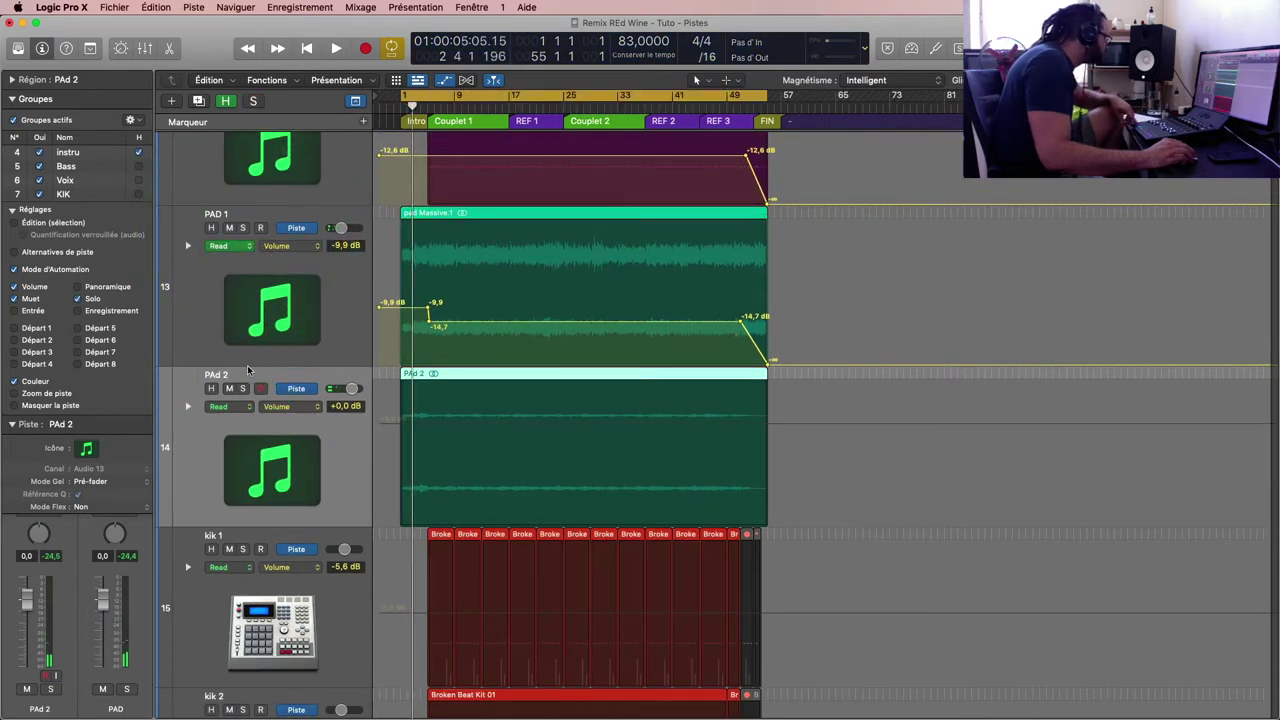
pyautogui.click(266, 384)
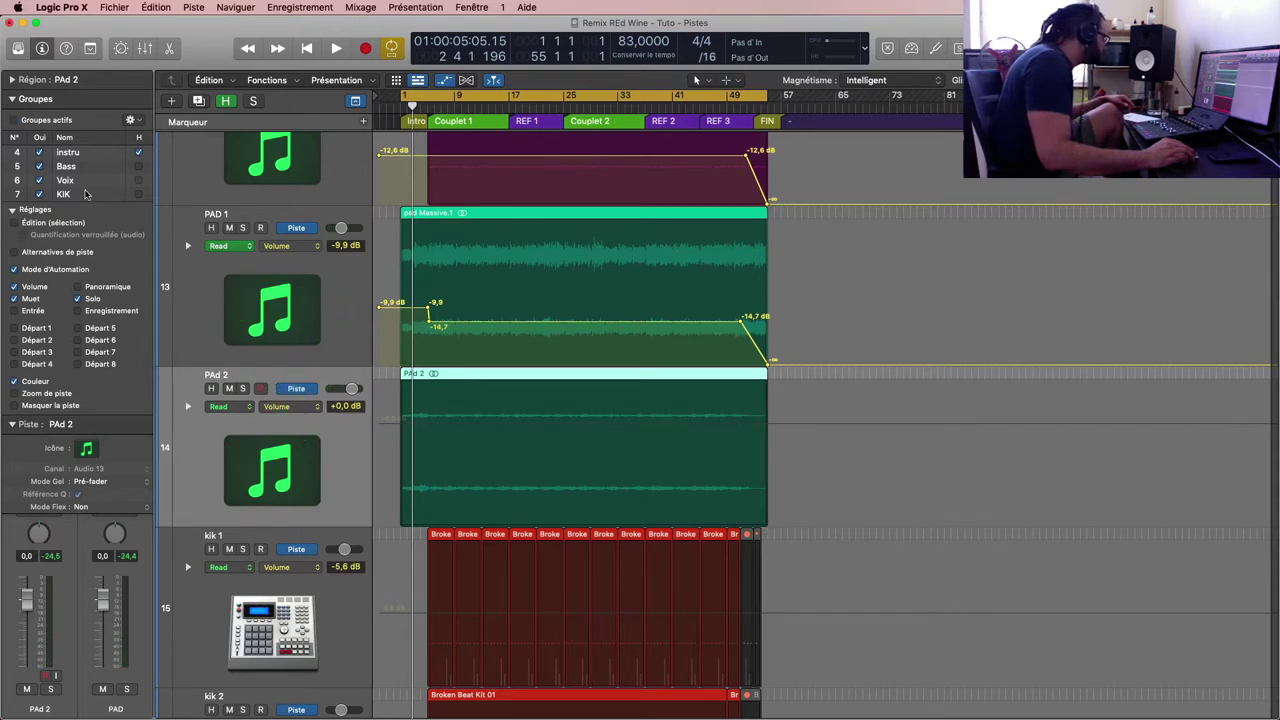
pyautogui.scroll(-2, 115, 186)
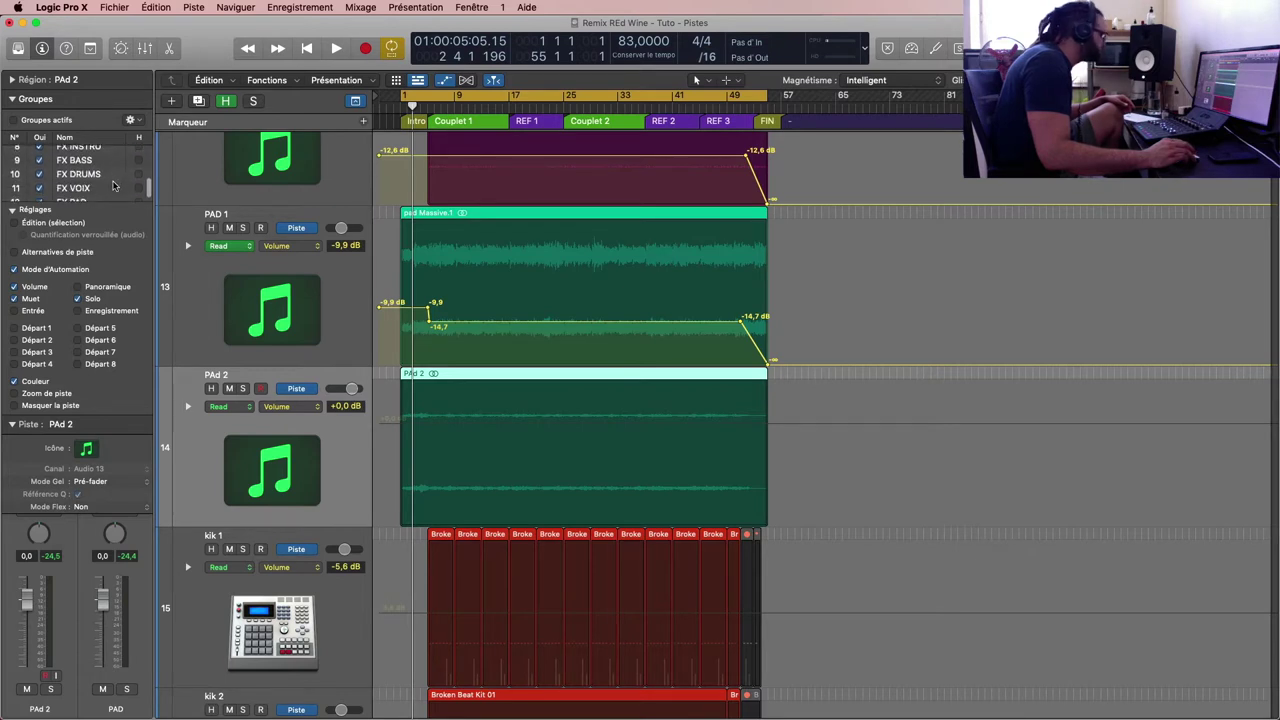
pyautogui.scroll(-1, 118, 188)
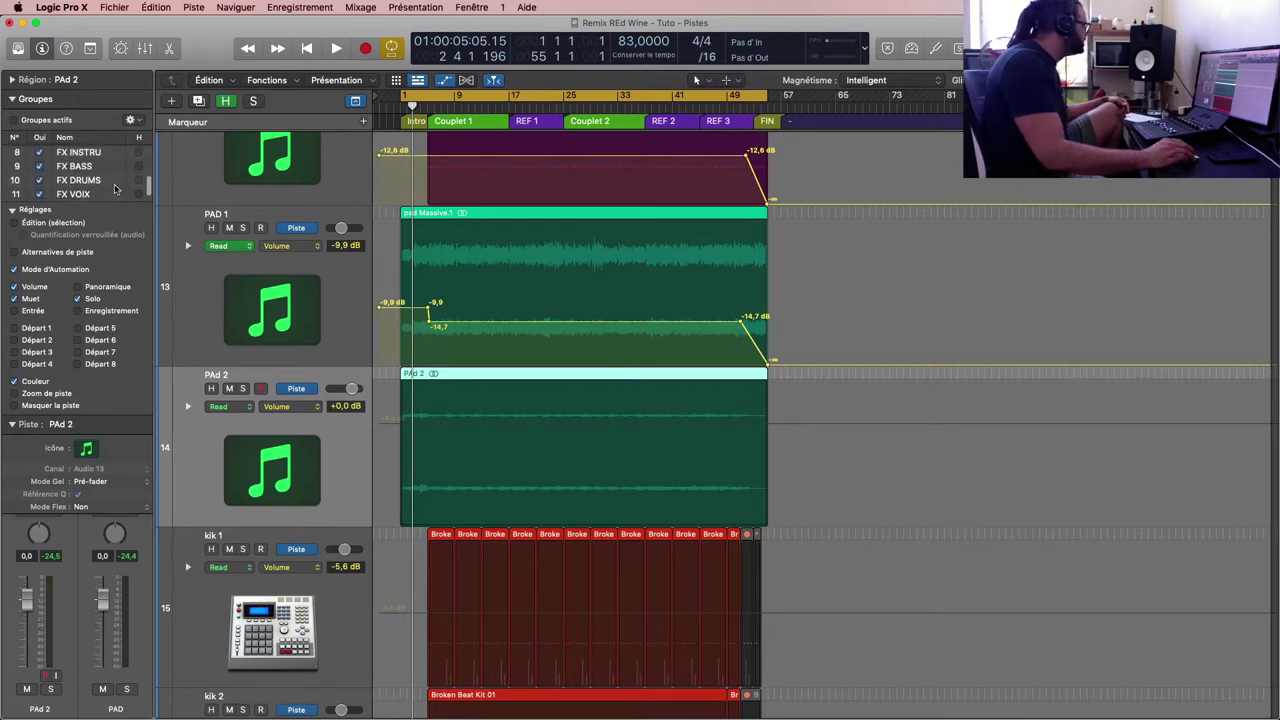
pyautogui.scroll(5, 115, 189)
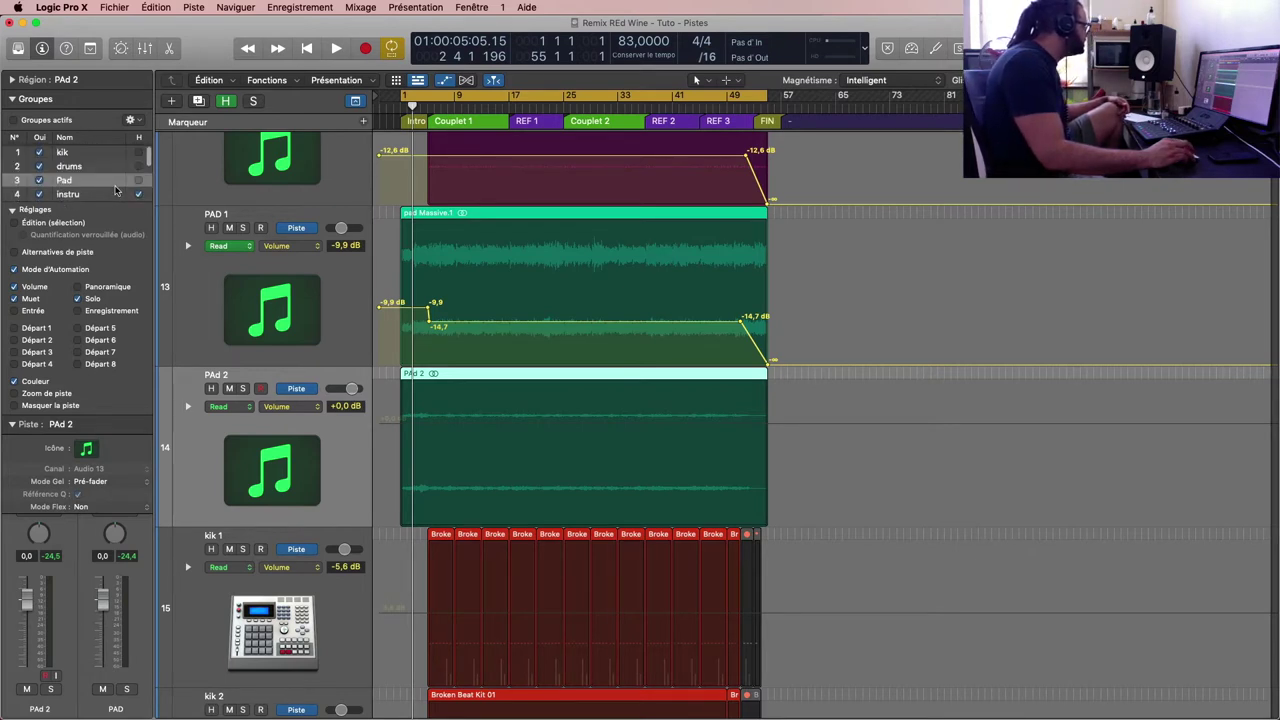
pyautogui.click(40, 181)
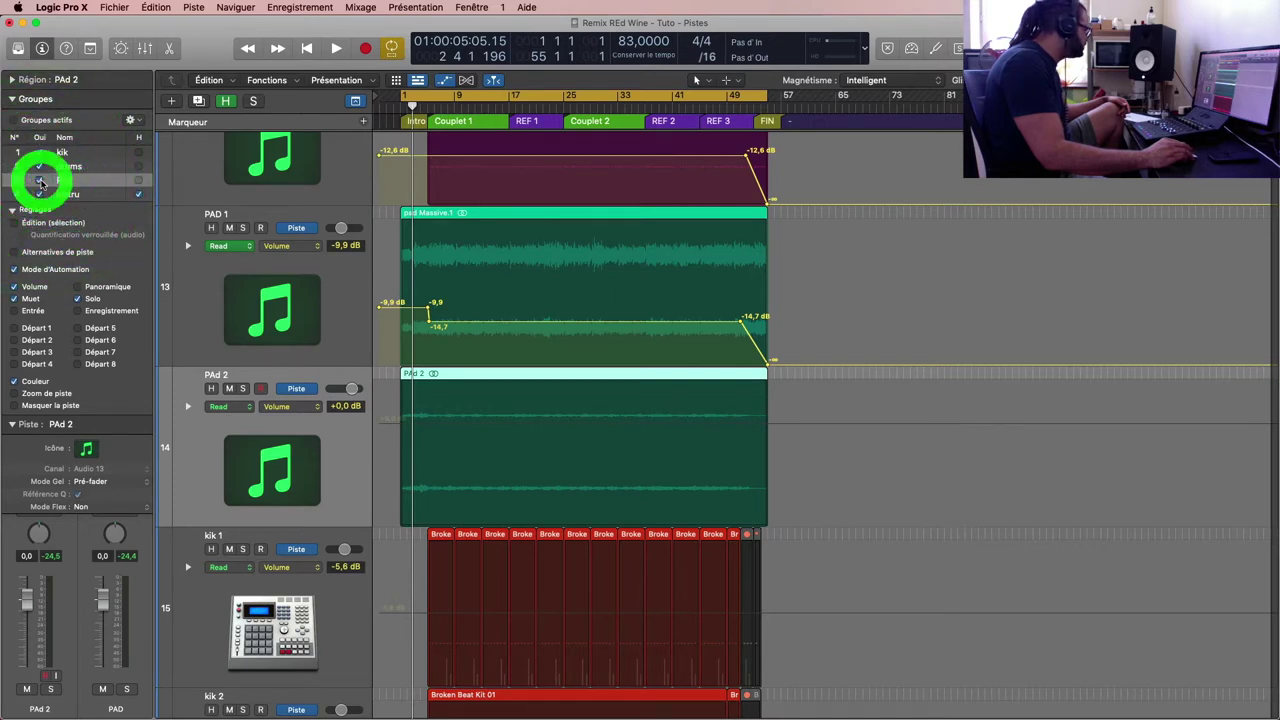
pyautogui.click(40, 181)
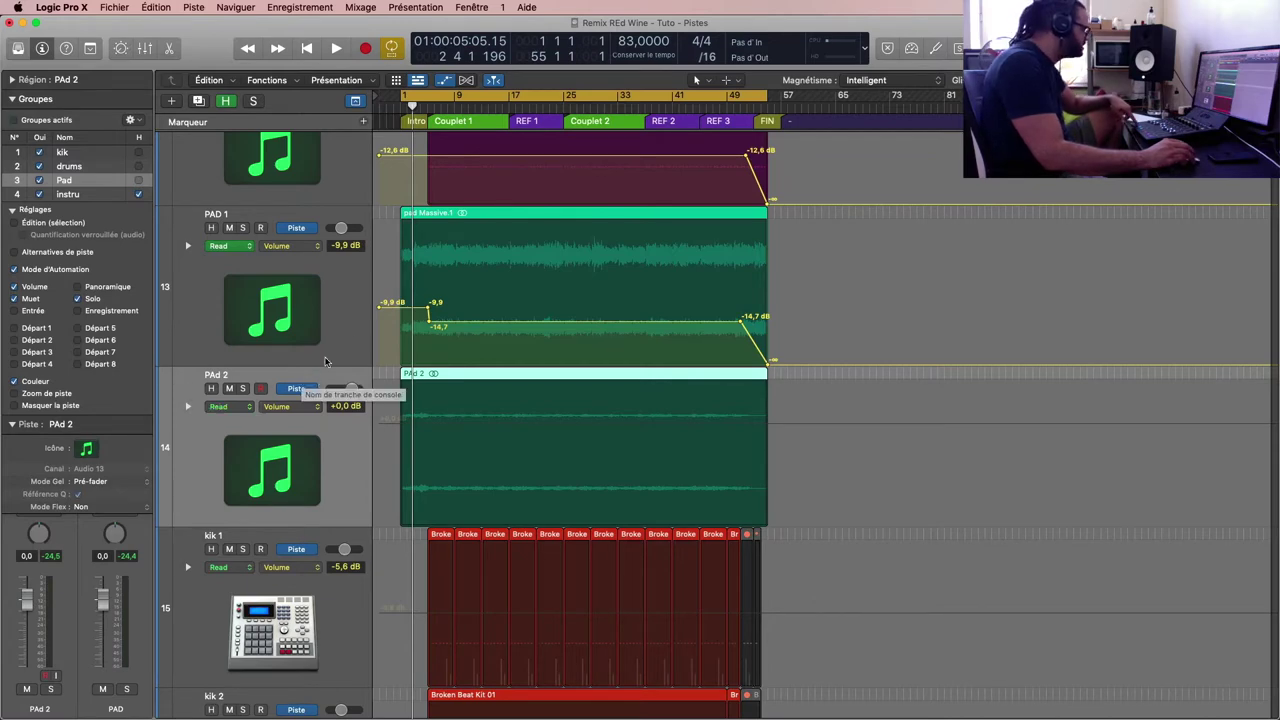
# Step: Examine the pad channel strips in the mixer during brief playback from bar 1 and close the mixer
pyautogui.press('x')
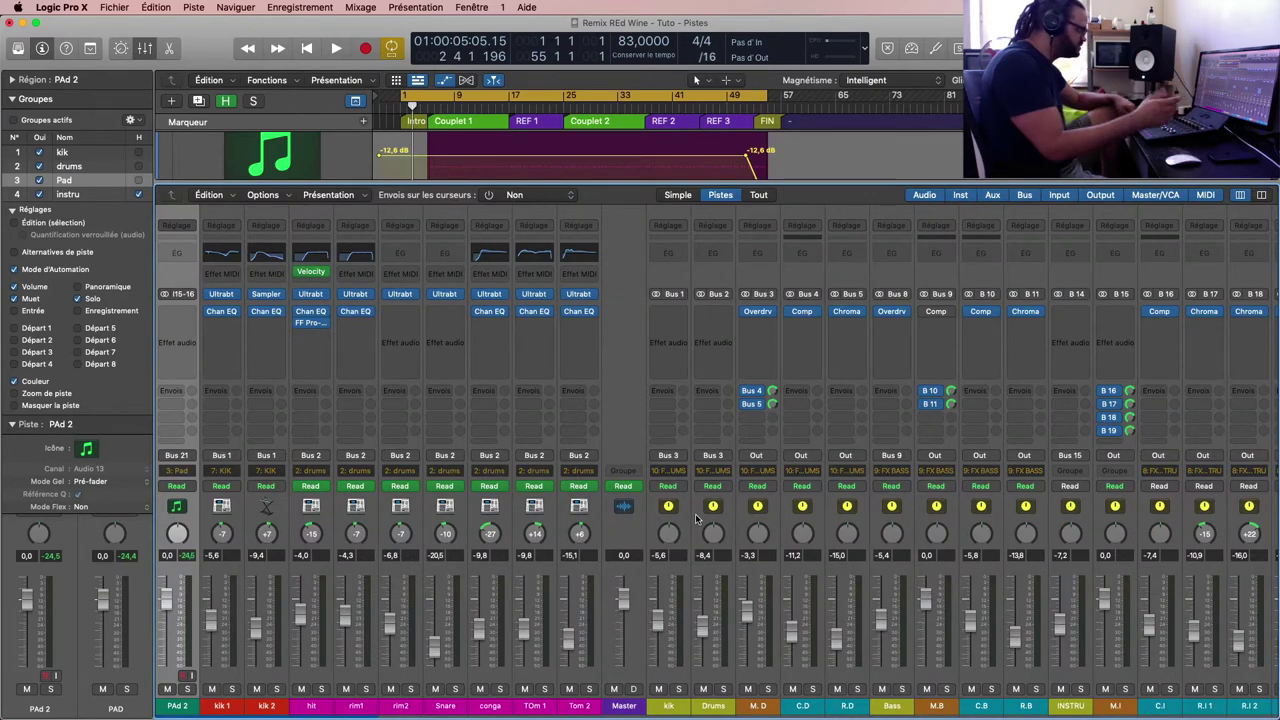
pyautogui.hscroll(-10, 697, 517)
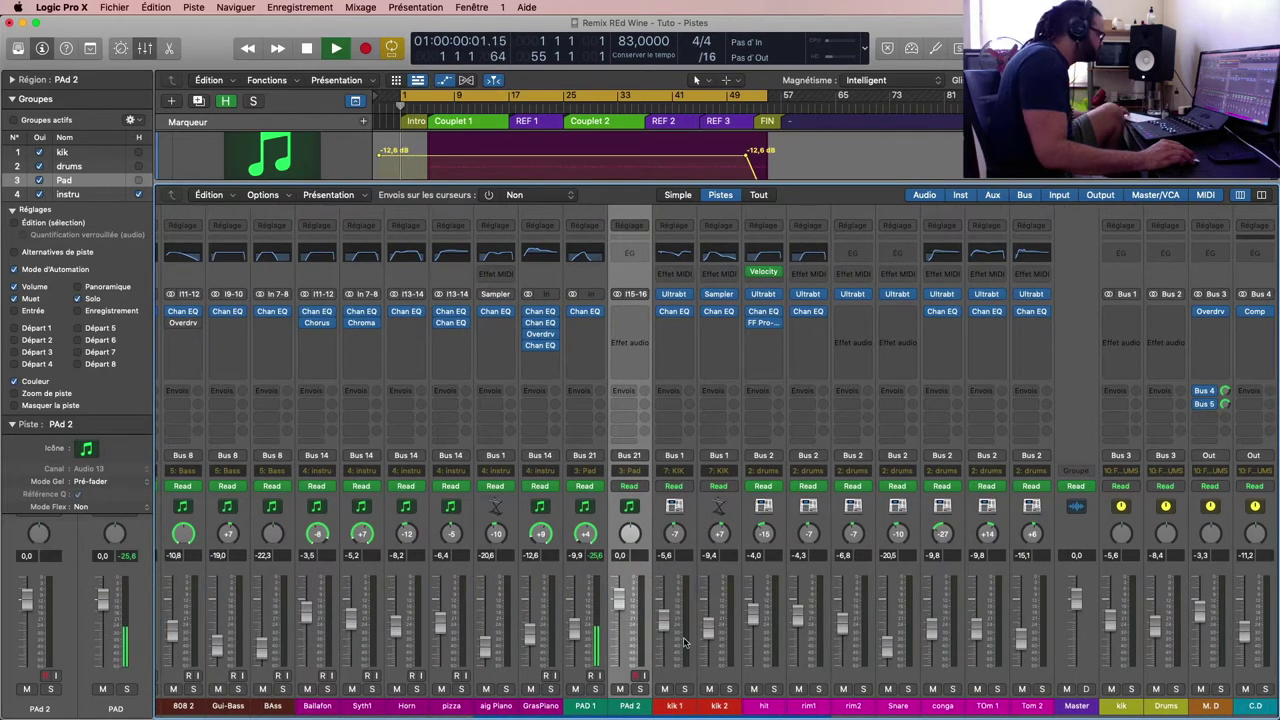
pyautogui.press('x')
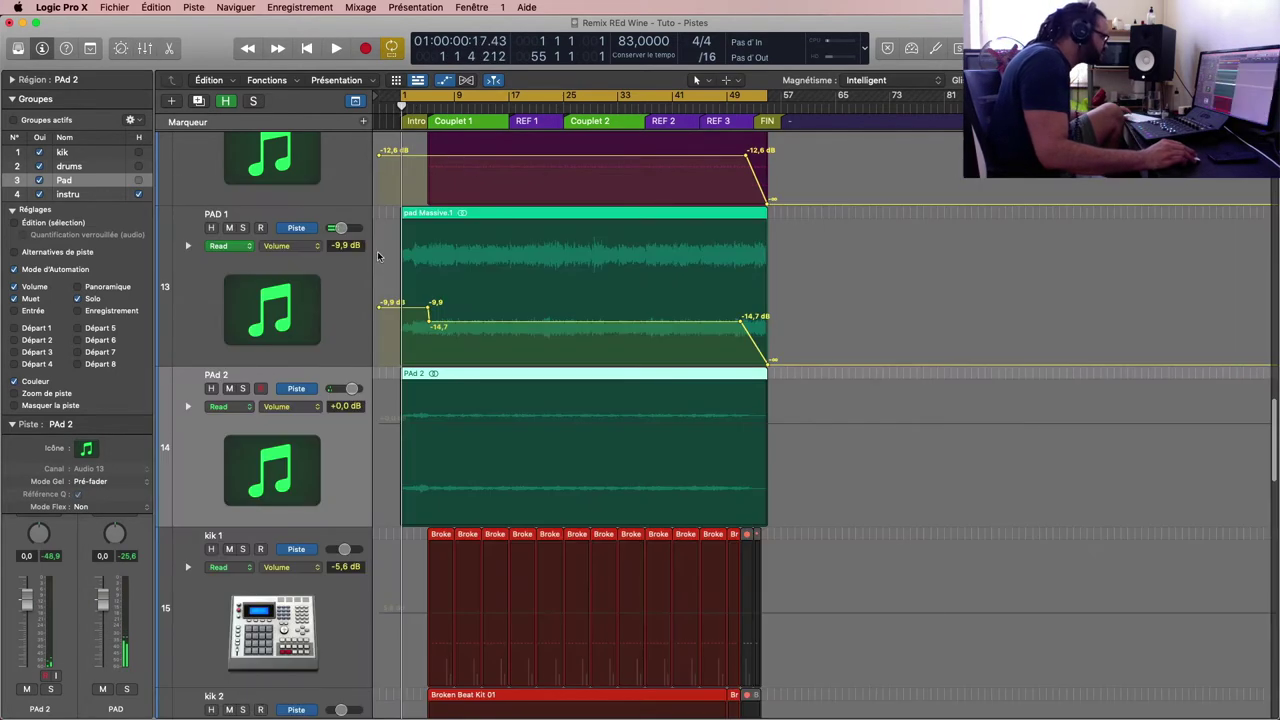
# Step: Hide the automation curves on the tracks and show them again, keeping the PAd 2 track selected
pyautogui.click(333, 457)
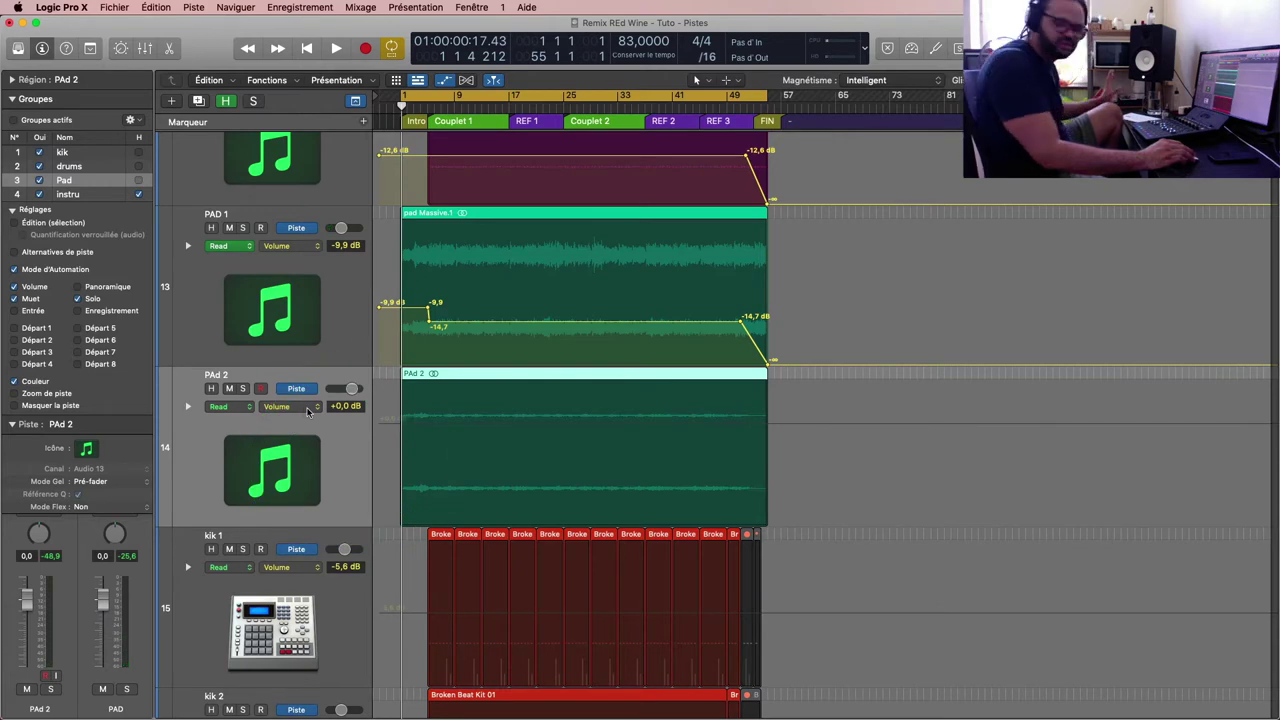
pyautogui.click(278, 456)
pyautogui.press('a')
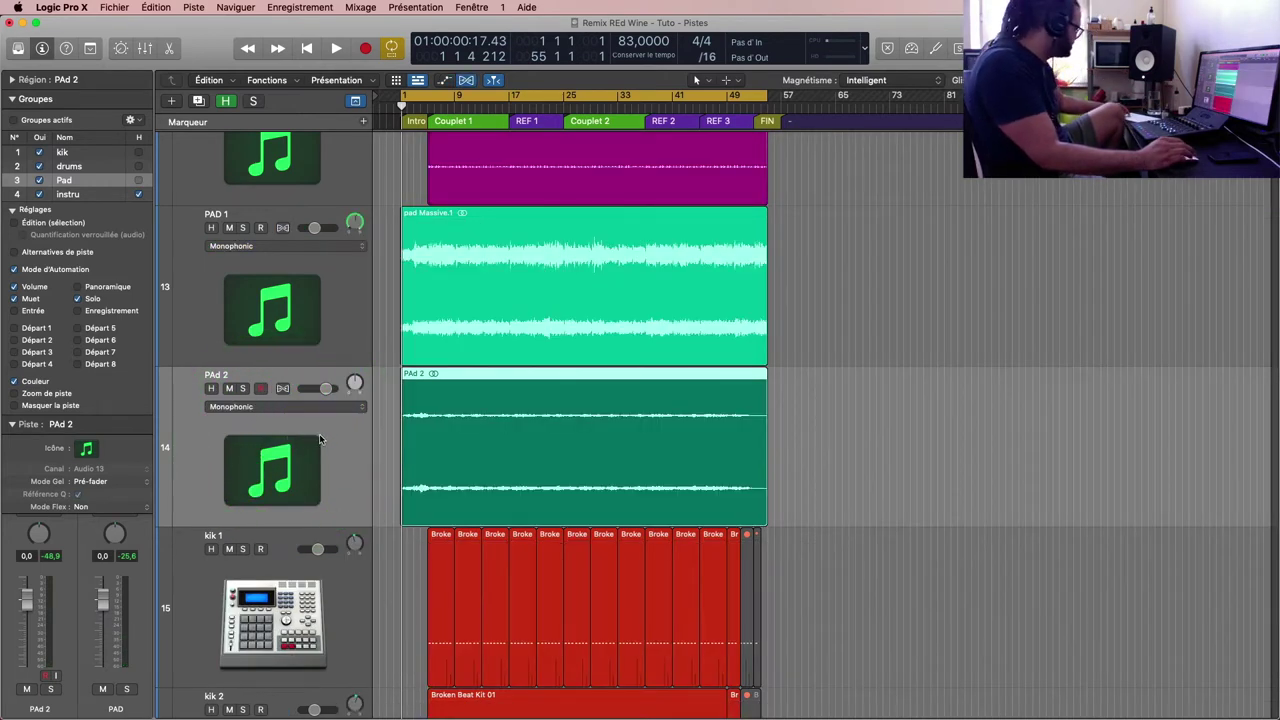
pyautogui.press('a')
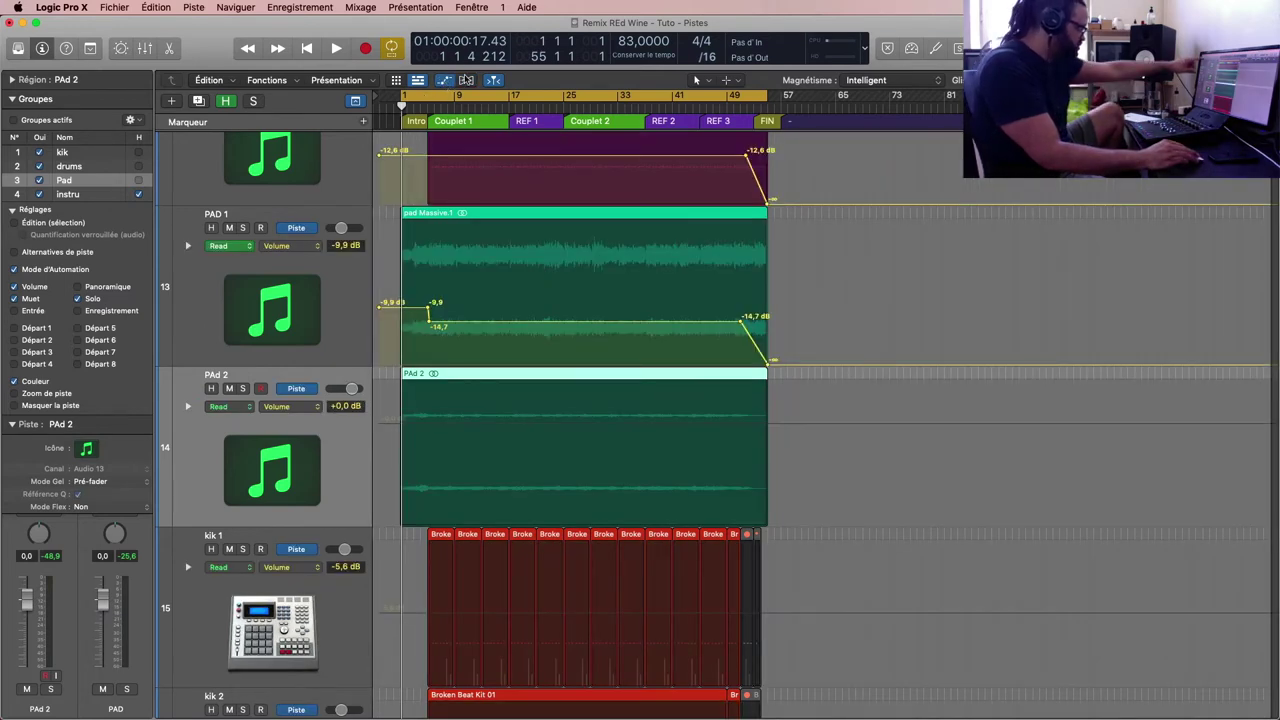
pyautogui.click(447, 81)
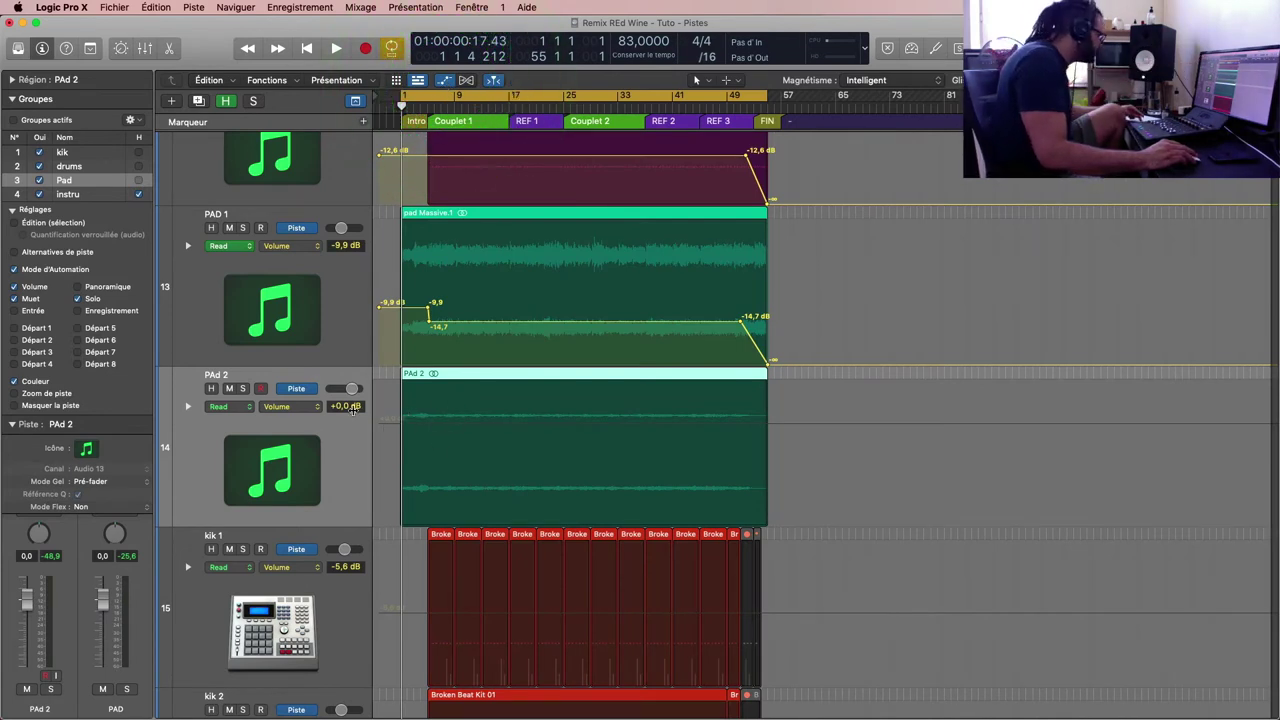
# Step: Switch the displayed automation parameter of the PAd 2 track from volume to absolute pan
pyautogui.click(293, 408)
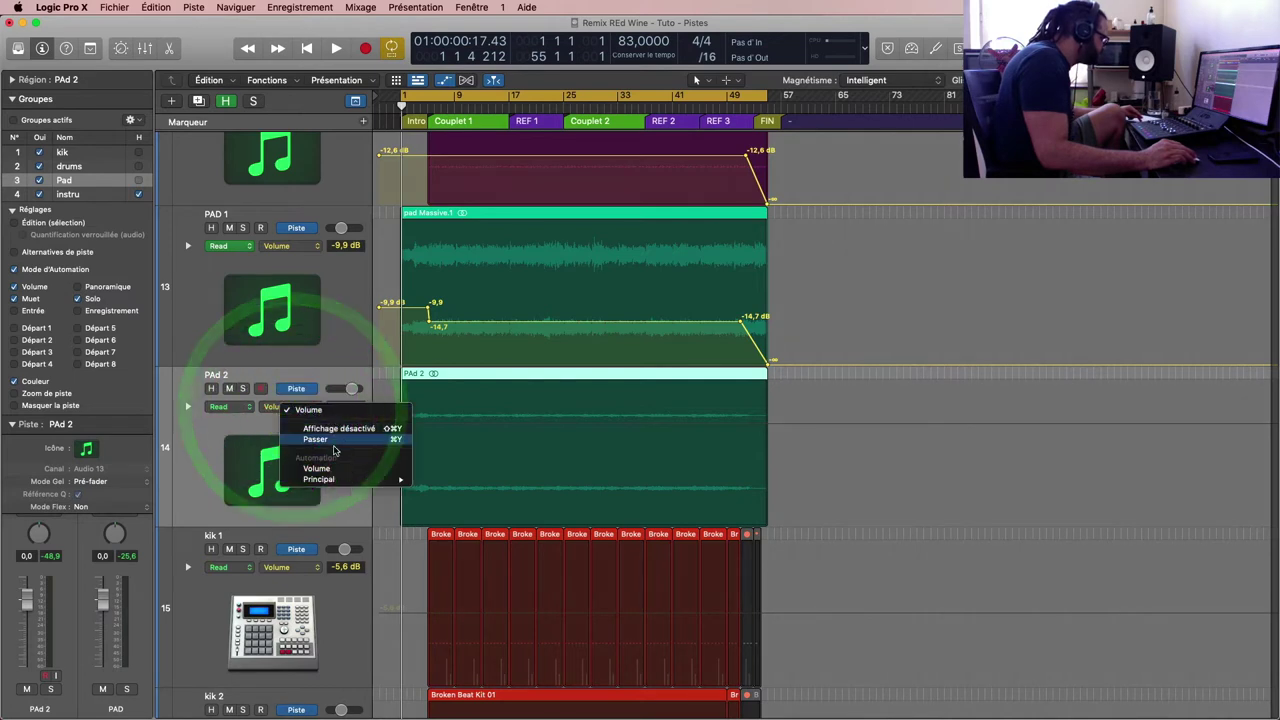
pyautogui.moveTo(339, 481)
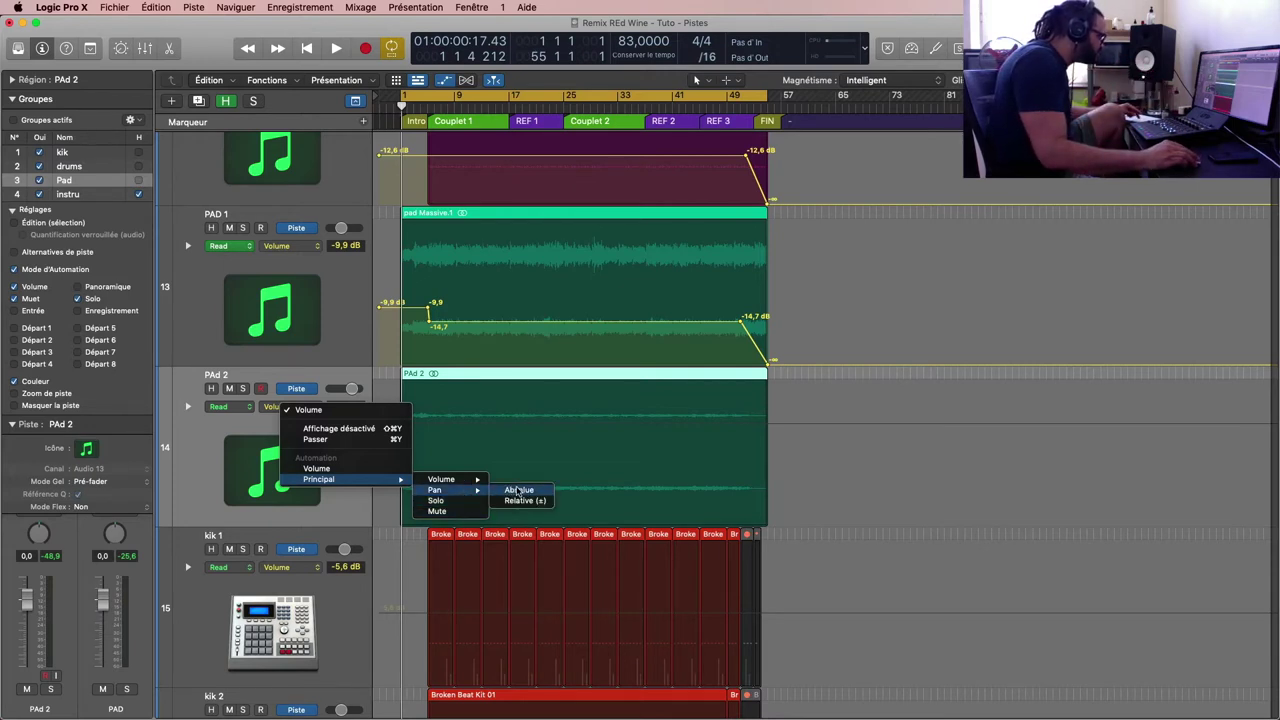
pyautogui.click(519, 490)
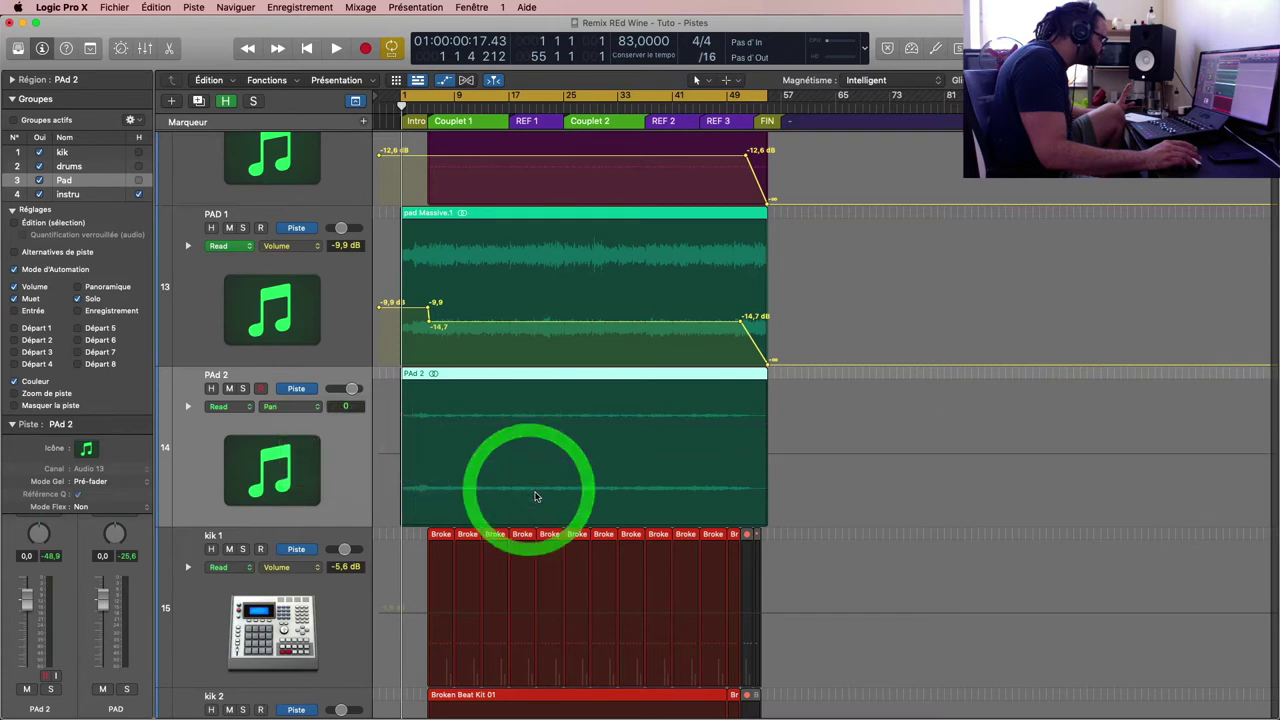
pyautogui.press('super+Down')
pyautogui.press('super+Right')
pyautogui.press('super+Right')
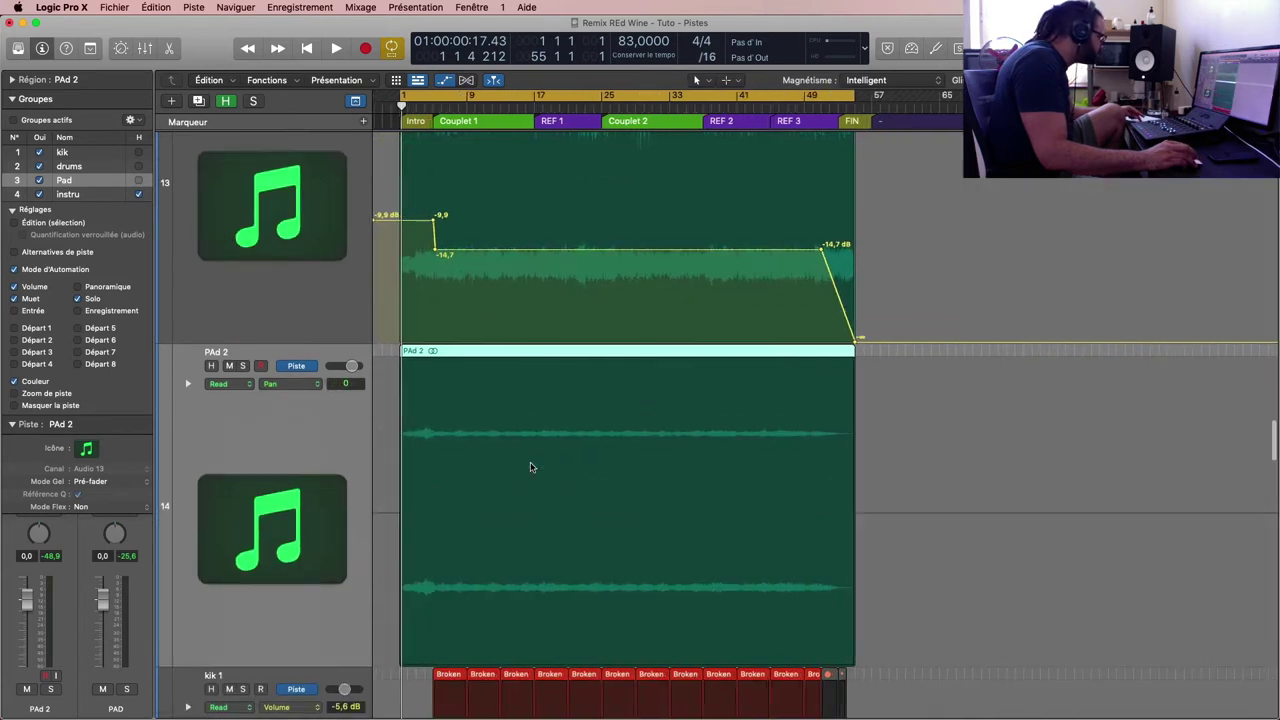
# Step: Add pairs of centred pan automation points on the PAd 2 track at the start of bar 1 and just after bar 5
pyautogui.click(404, 510)
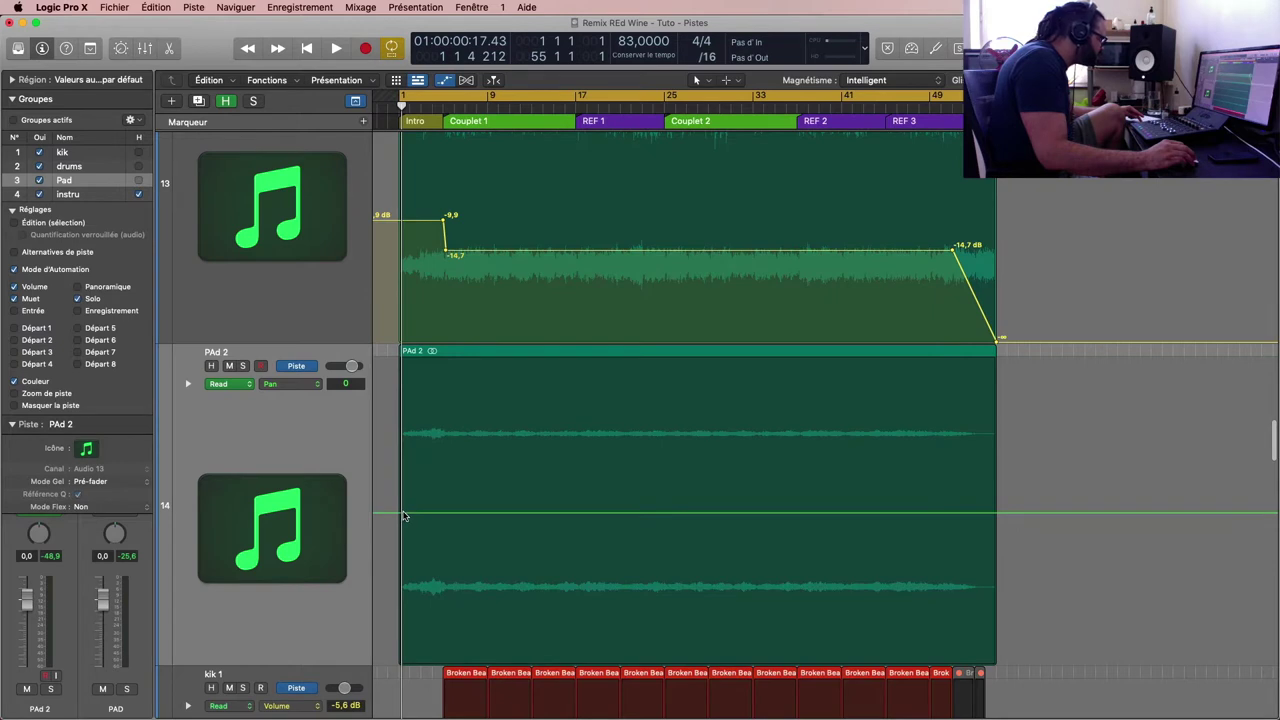
pyautogui.click(404, 516)
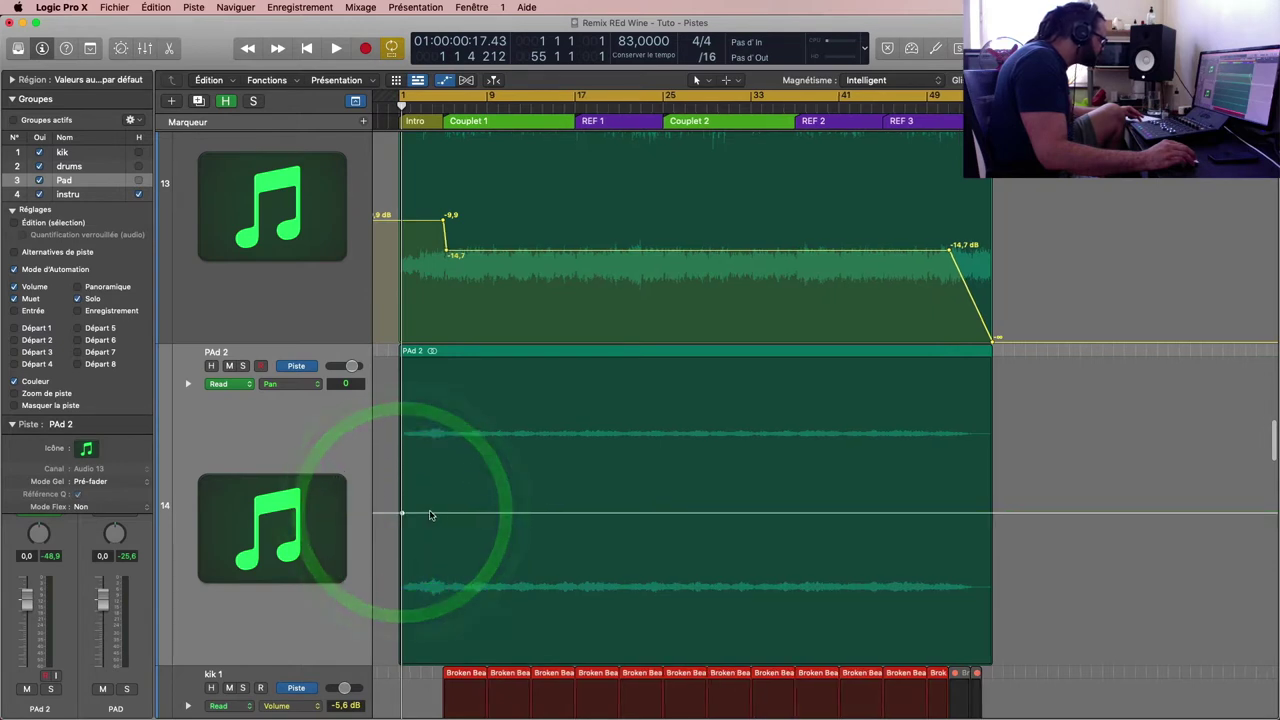
pyautogui.press('super+Right')
pyautogui.press('super+Right')
pyautogui.press('super+Left')
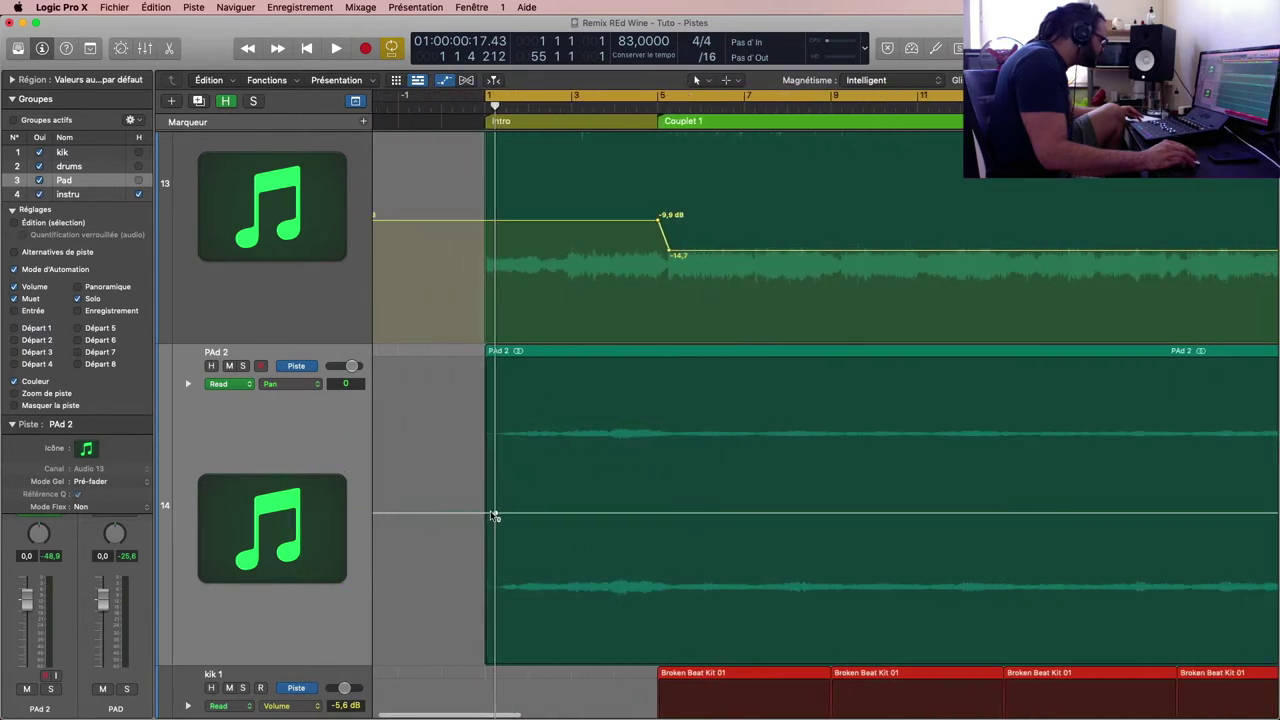
pyautogui.click(491, 516)
pyautogui.press('super+Right')
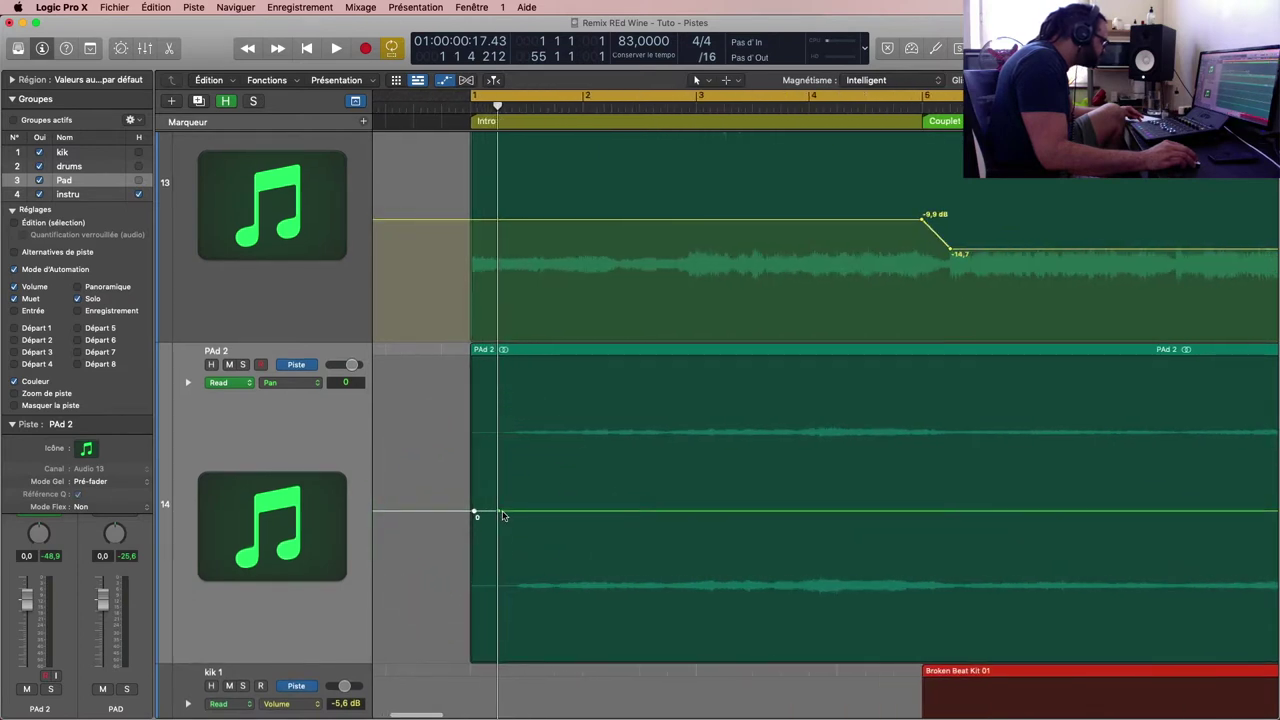
pyautogui.click(500, 515)
pyautogui.click(493, 512)
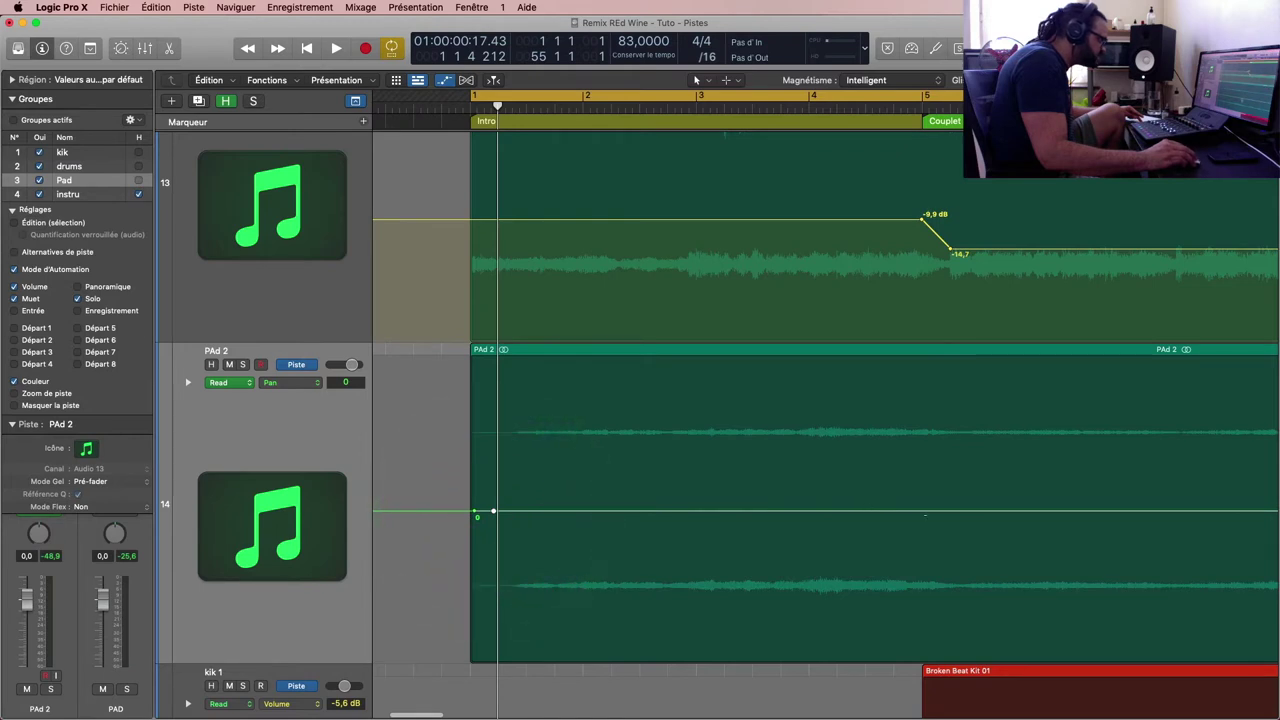
pyautogui.click(937, 512)
pyautogui.click(959, 512)
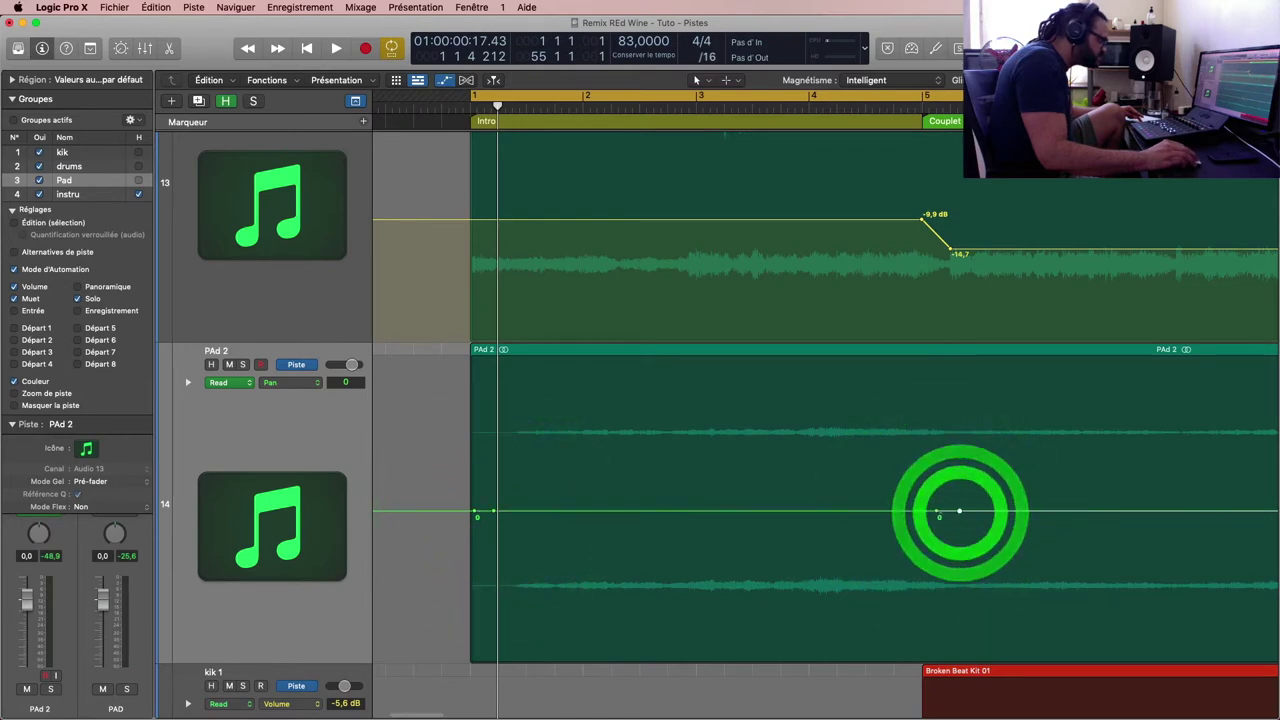
# Step: Set the PAd 2 pan between the inner automation points of the intro to -40
pyautogui.moveTo(906, 512); pyautogui.dragTo(906, 463)
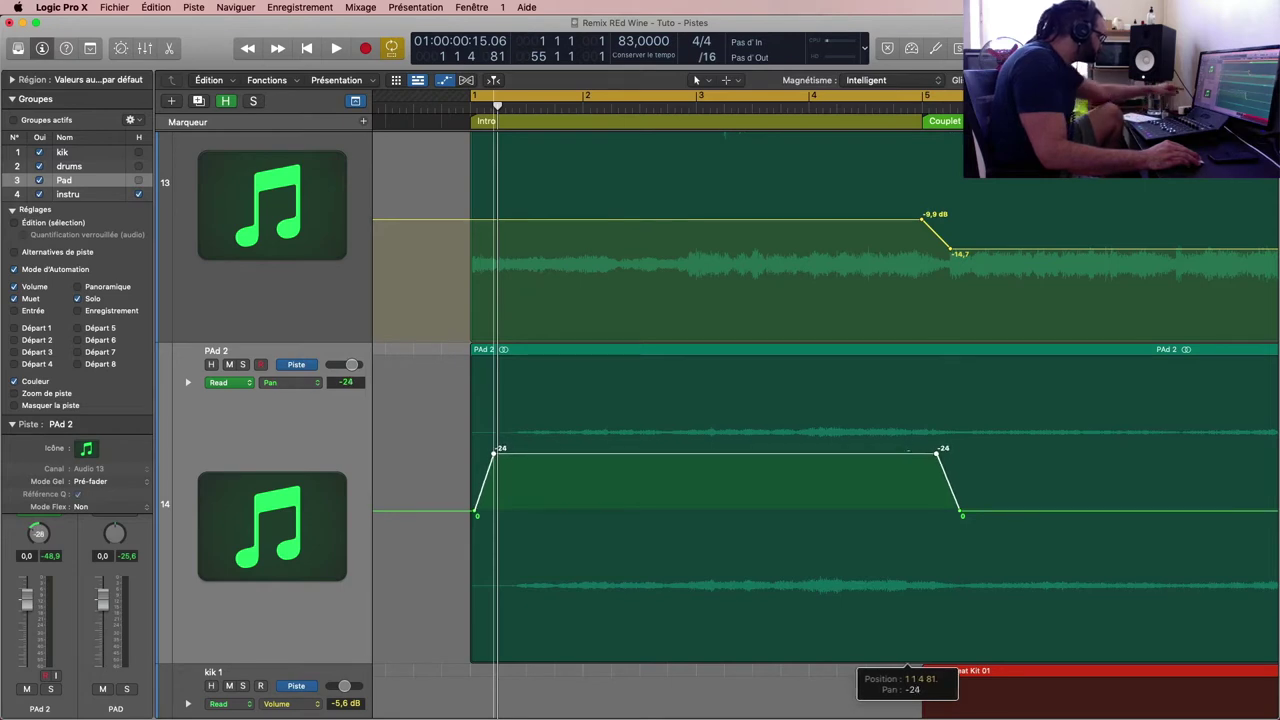
pyautogui.click(410, 510)
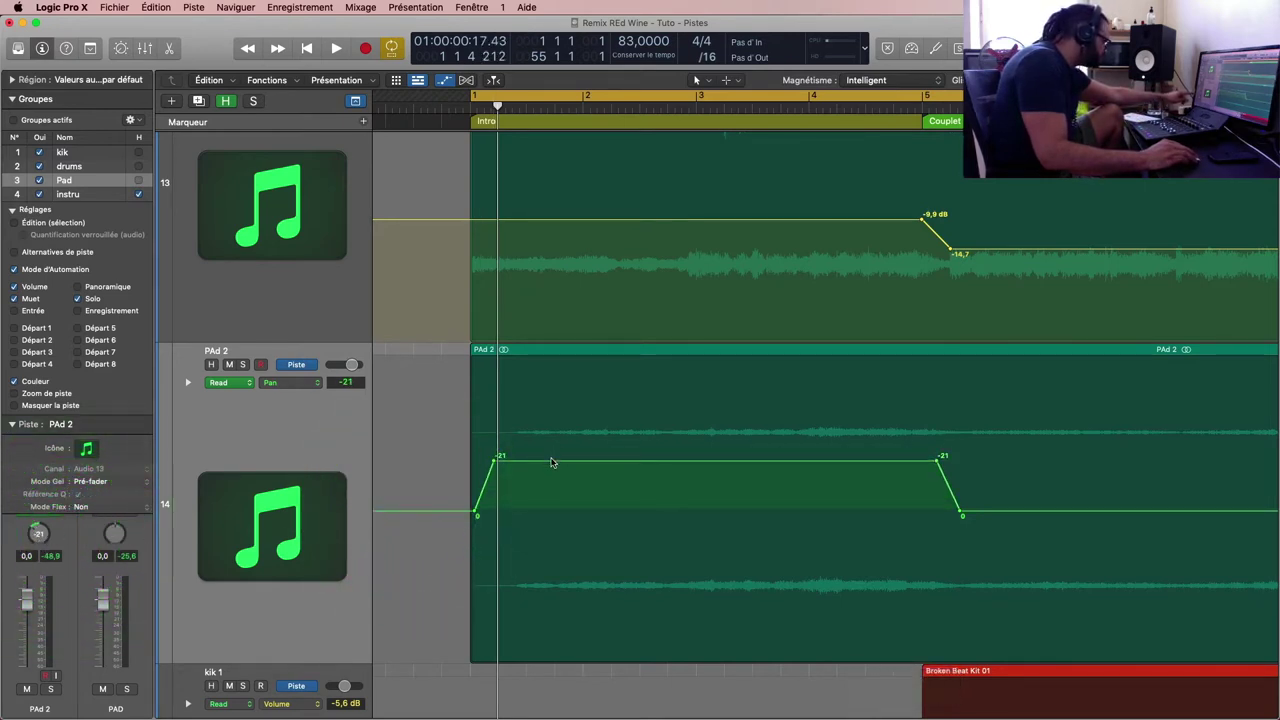
pyautogui.moveTo(552, 460); pyautogui.dragTo(559, 406)
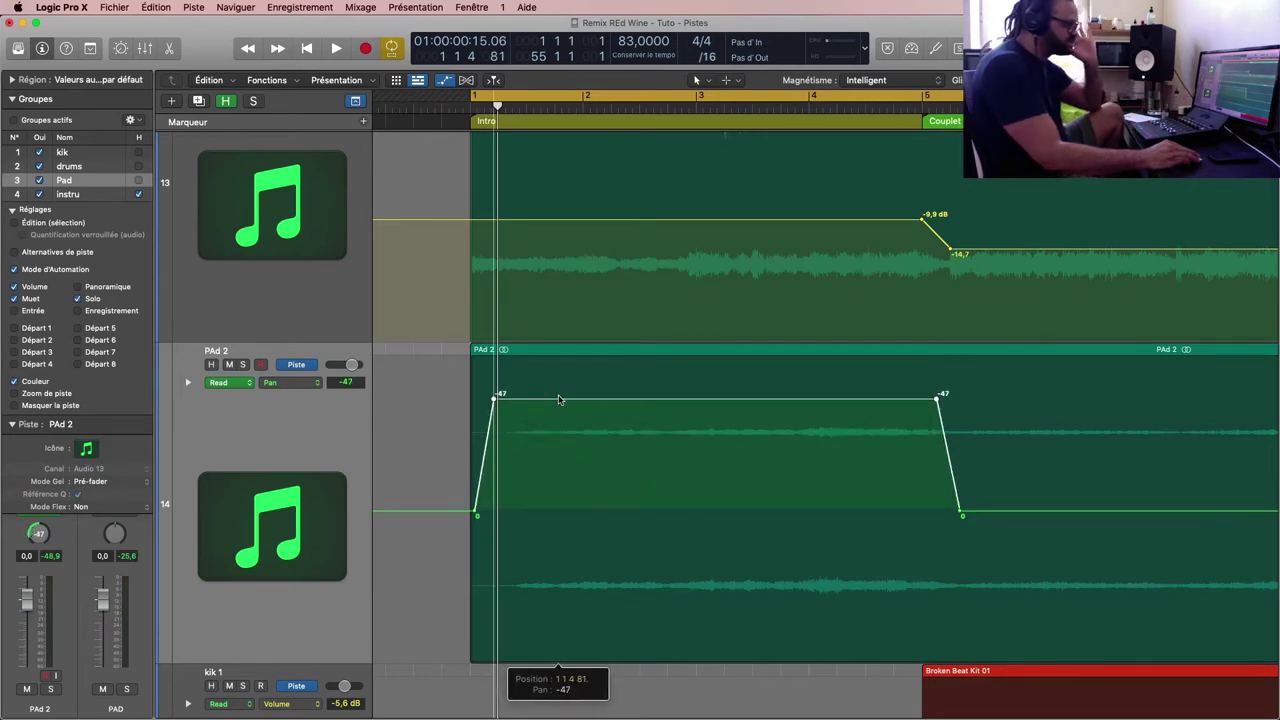
pyautogui.moveTo(558, 479); pyautogui.dragTo(581, 417)
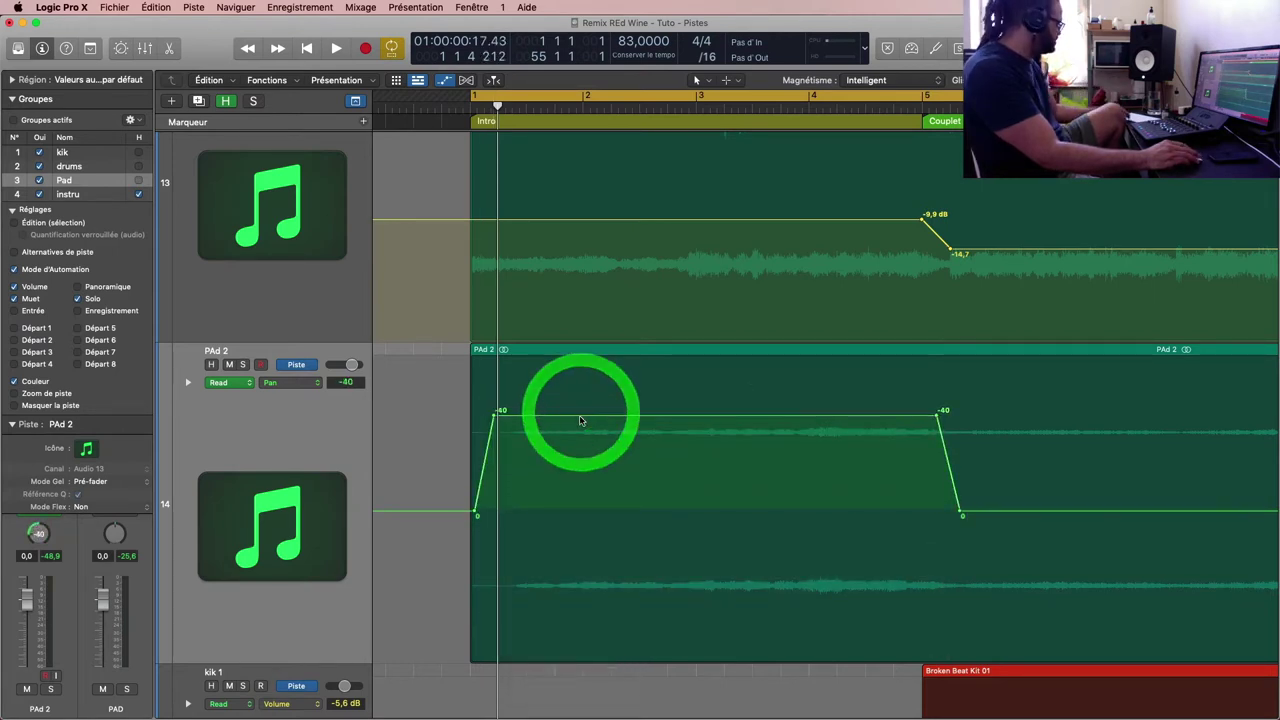
# Step: Mute the PAD 1 track and solo PAd 2 while playing back the intro
pyautogui.scroll(3, 236, 200)
pyautogui.scroll(1, 236, 199)
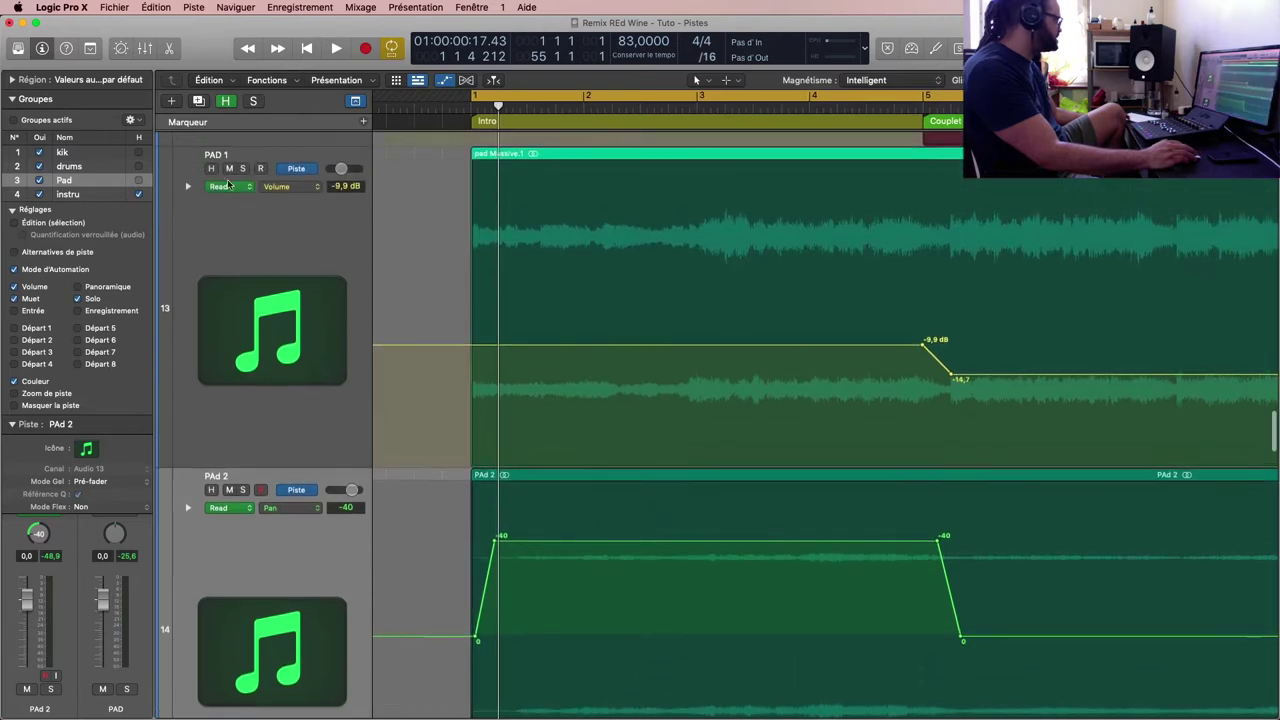
pyautogui.click(224, 168)
pyautogui.scroll(-2, 309, 549)
pyautogui.click(309, 549)
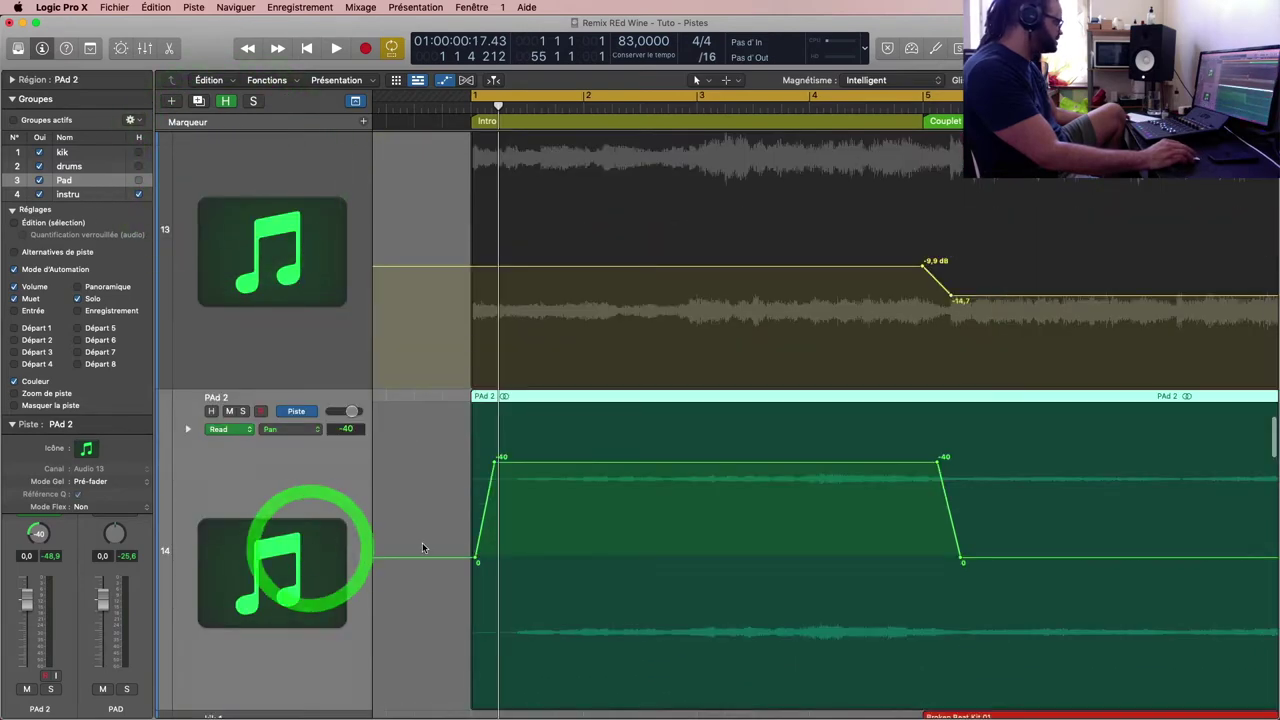
pyautogui.press('space')
pyautogui.click(242, 411)
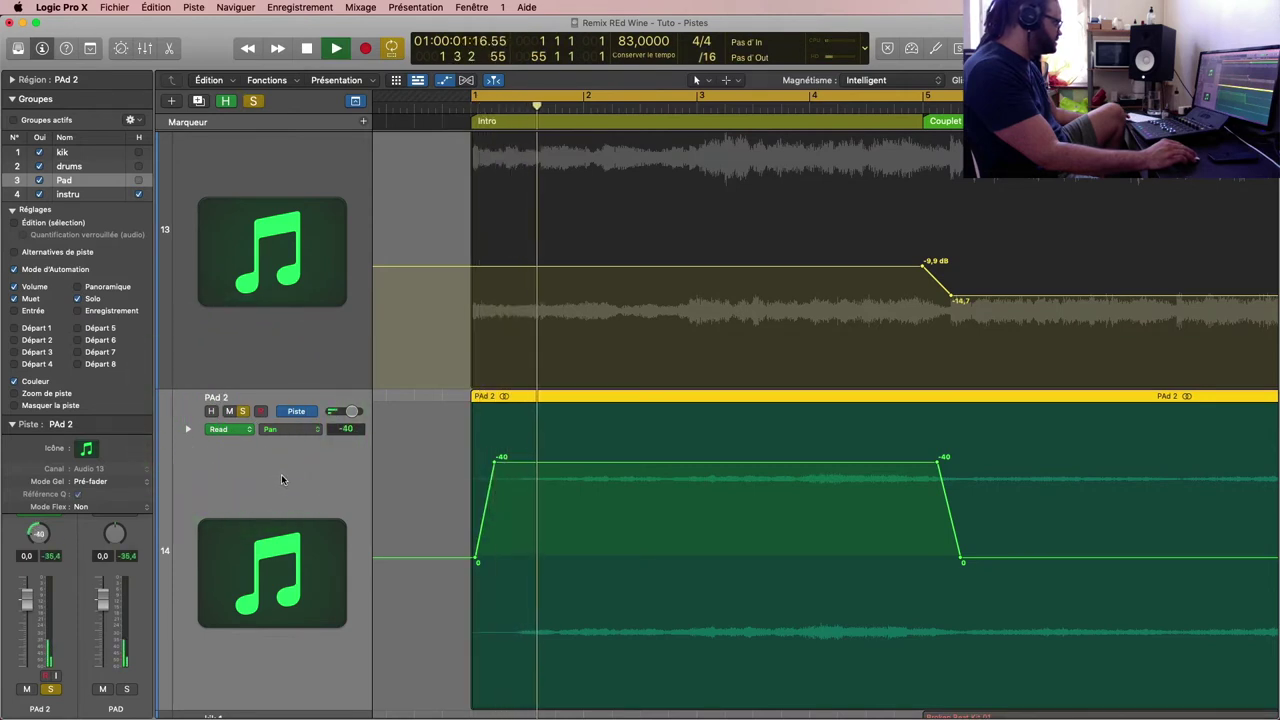
# Step: Set the PAd 2 pan to +54 from about bar 3 to bar 5 and play the intro back from the start
pyautogui.moveTo(688, 466); pyautogui.dragTo(738, 695)
pyautogui.press('Return')
pyautogui.press('space')
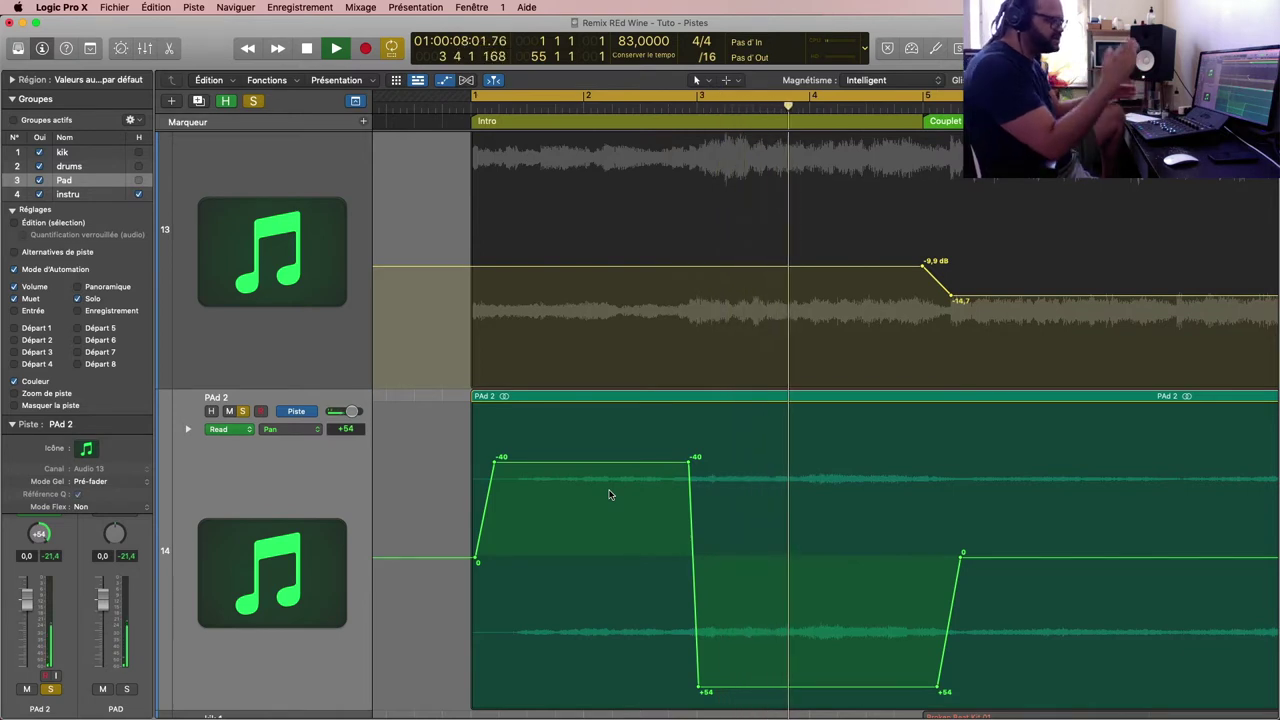
pyautogui.press('space')
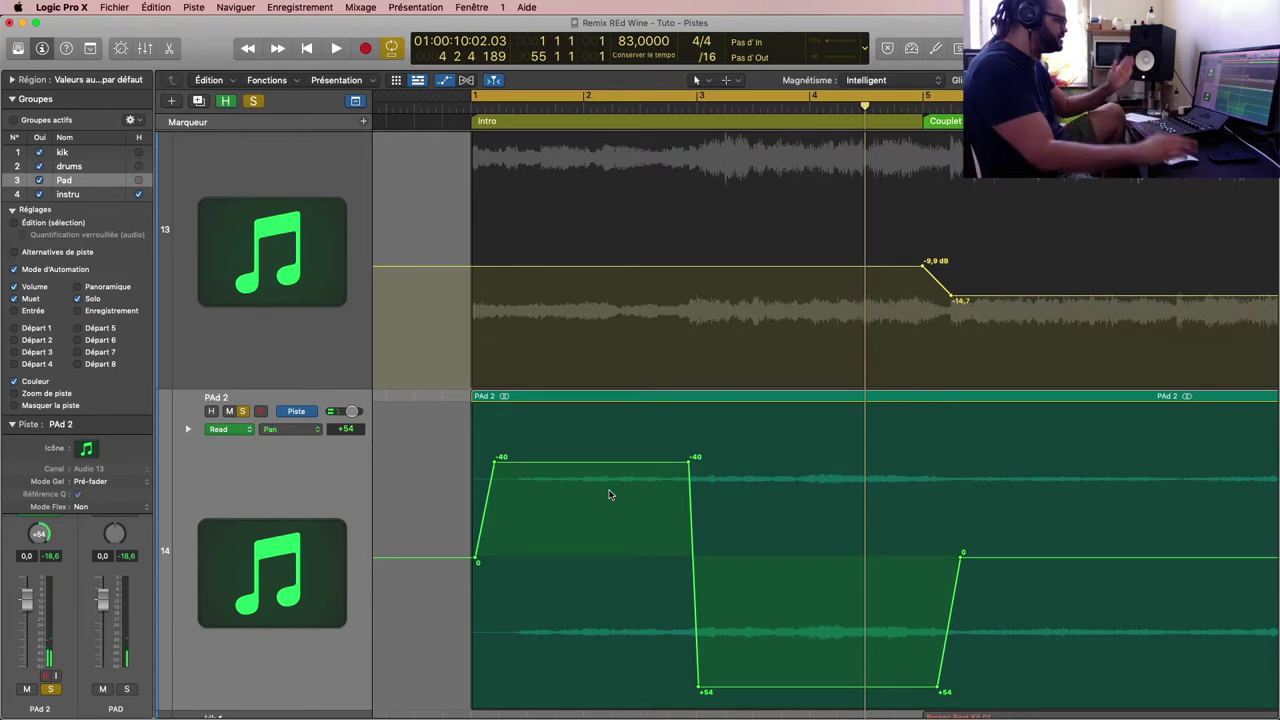
# Step: Move the two pan points near bar 3 close to the centre for a gradual sweep and play it back
pyautogui.moveTo(698, 690); pyautogui.dragTo(698, 575)
pyautogui.moveTo(690, 457); pyautogui.dragTo(690, 541)
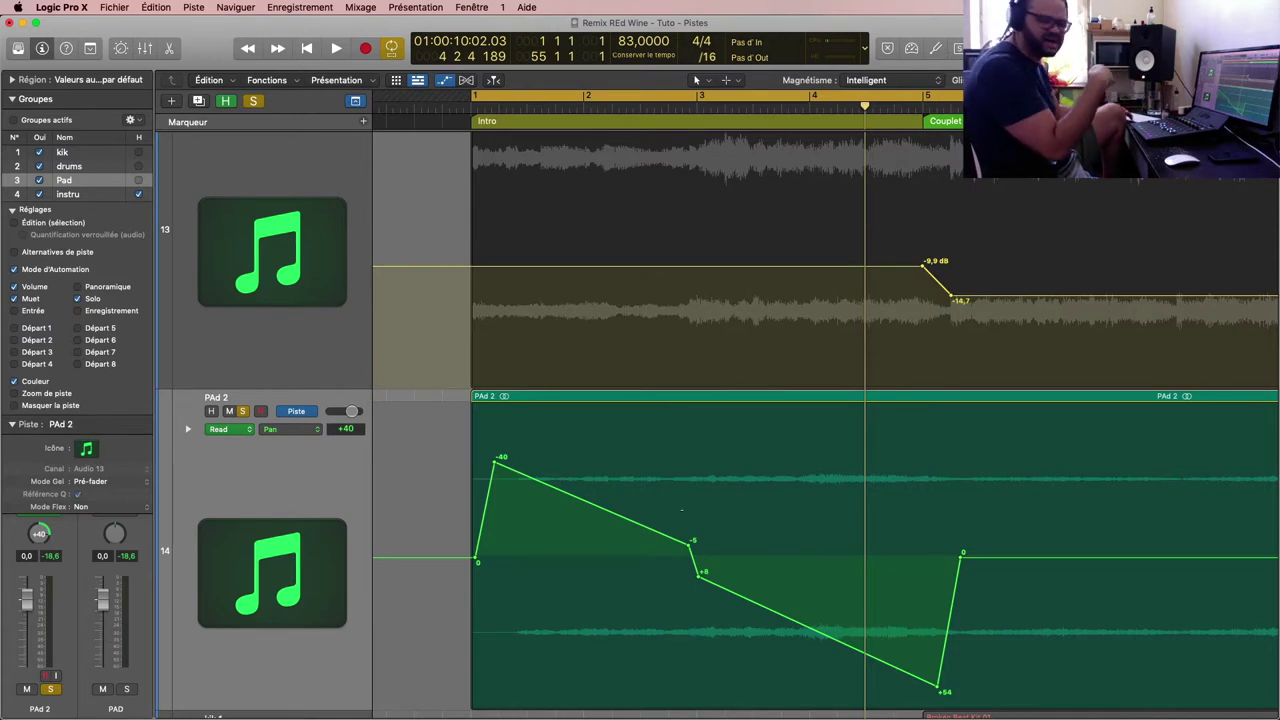
pyautogui.press('space')
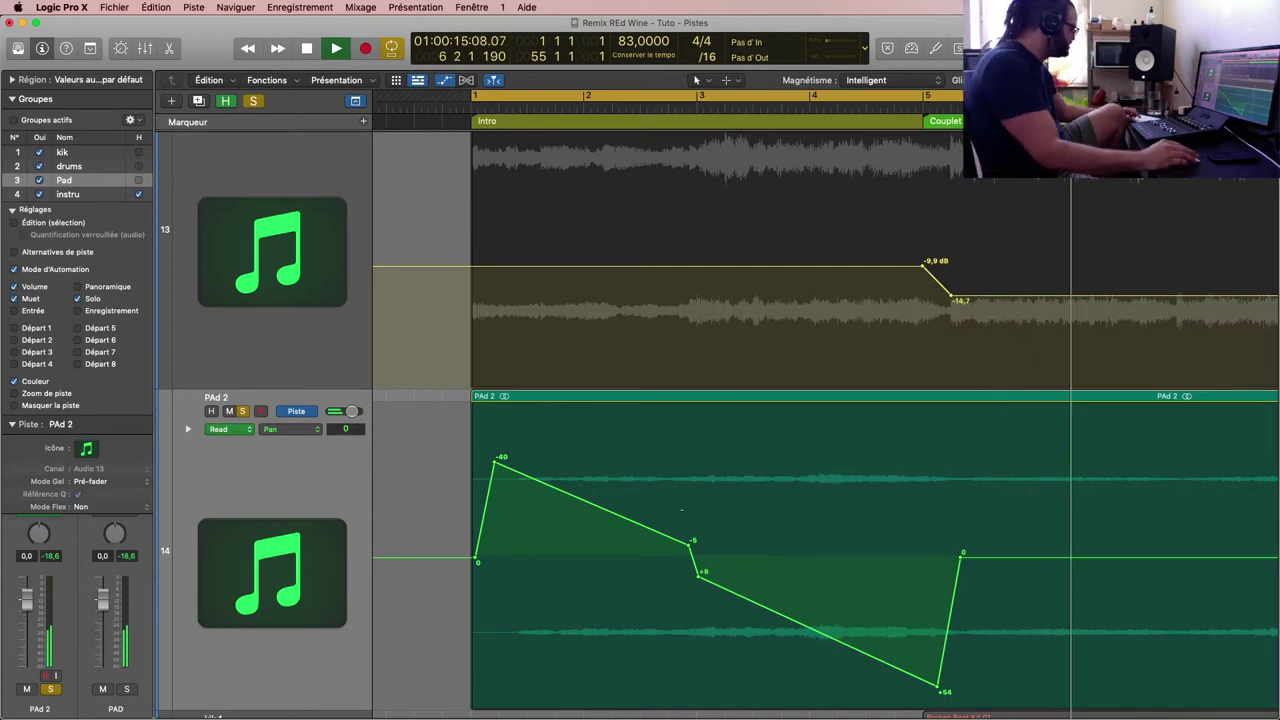
pyautogui.press('z')
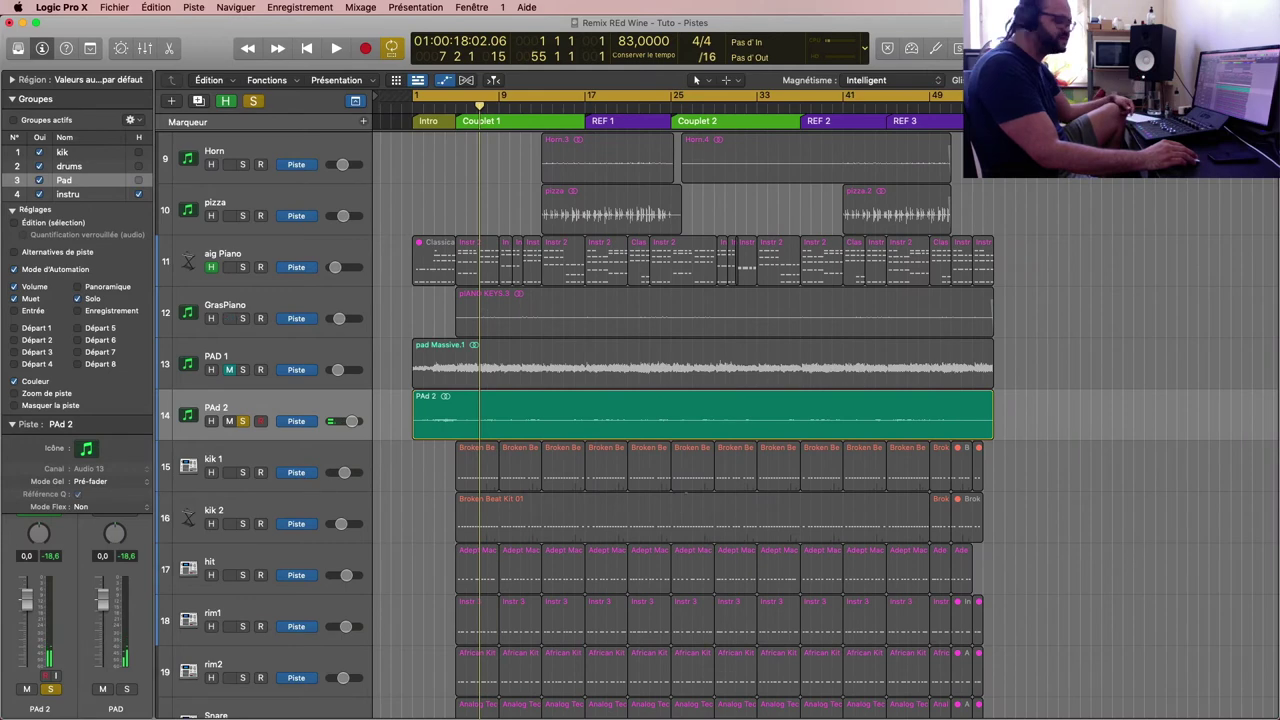
pyautogui.click(293, 404)
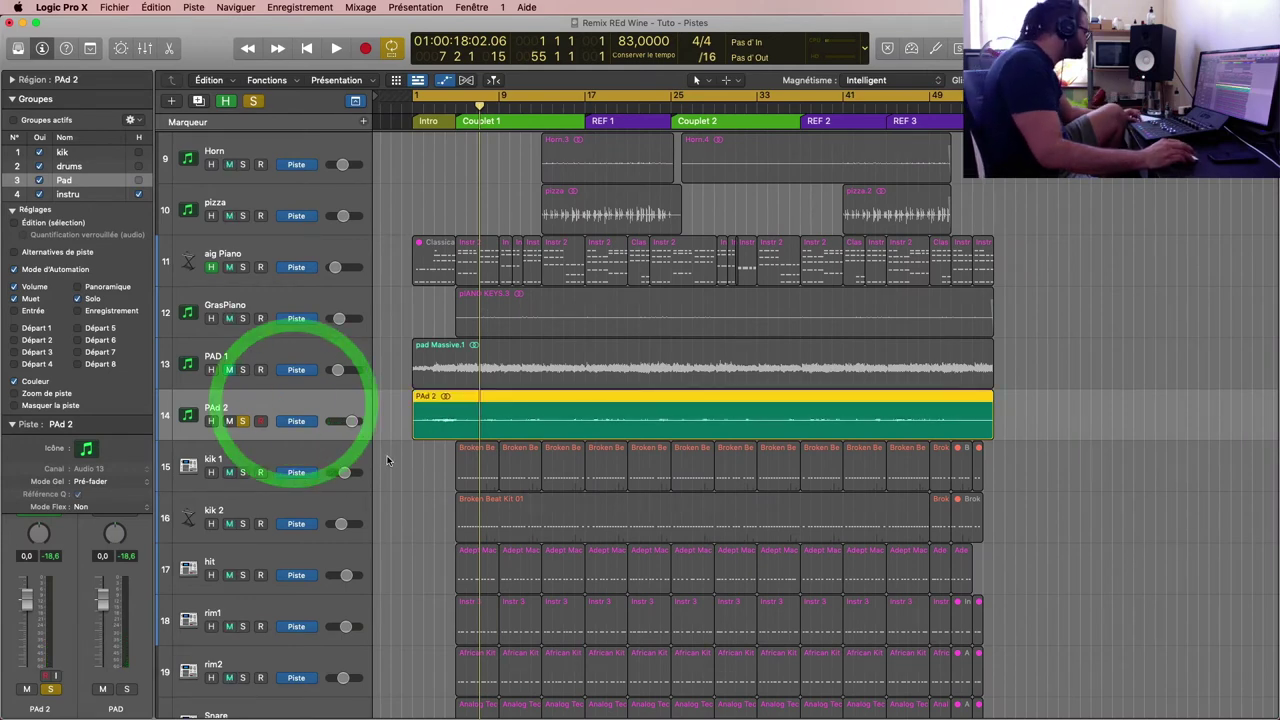
pyautogui.press('z')
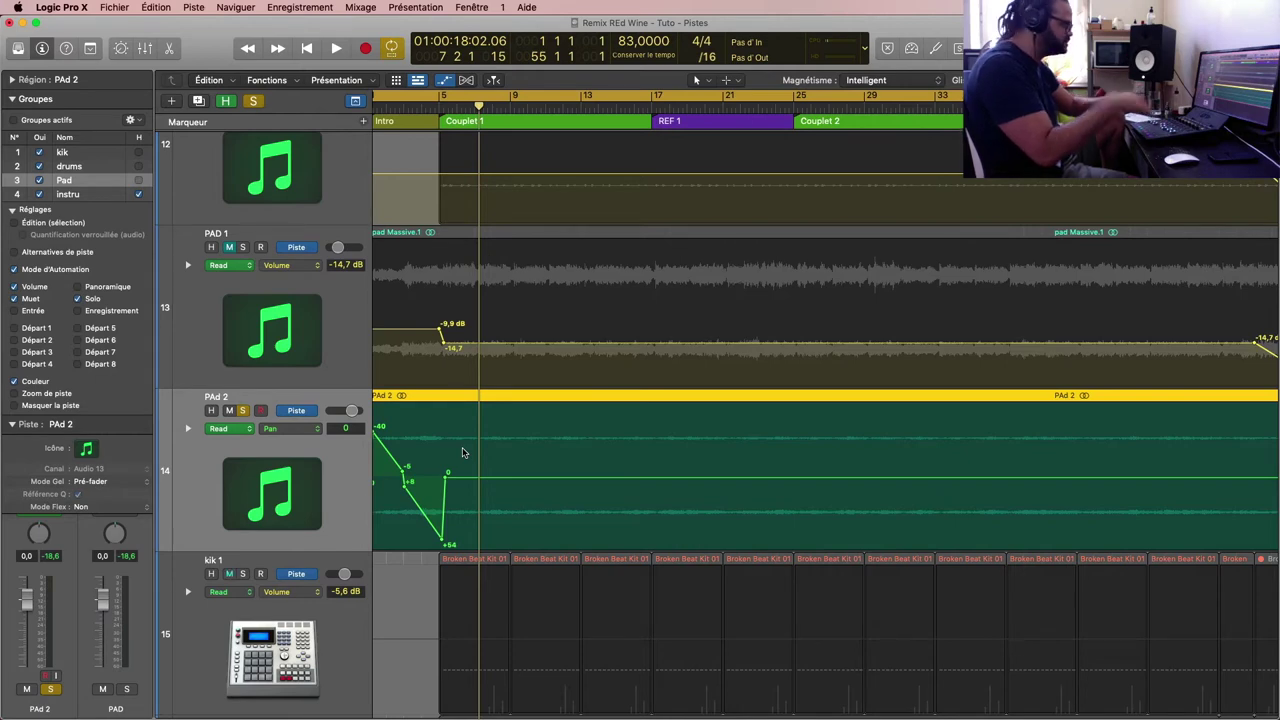
pyautogui.press('z')
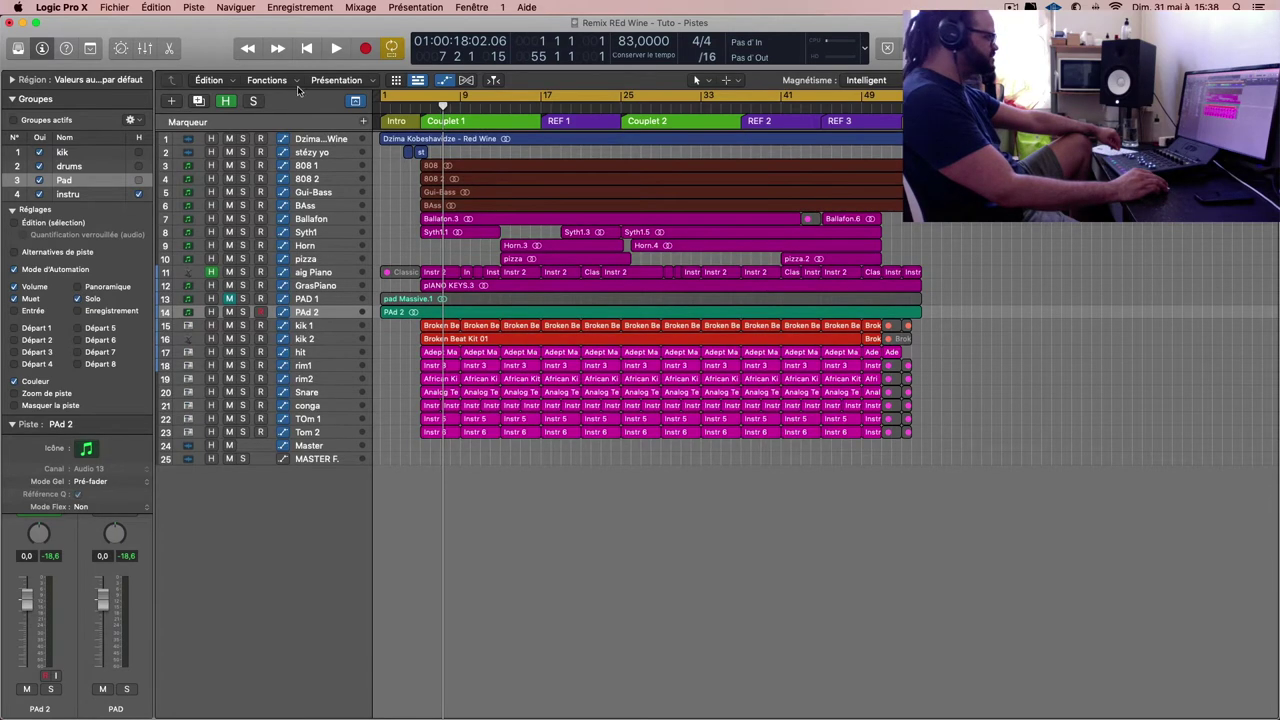
# Step: Save the project under the new name "Remix REd Wine - Tuto _ TEMPLATE" in the Remix REd Wine 2 folder
pyautogui.click(114, 7)
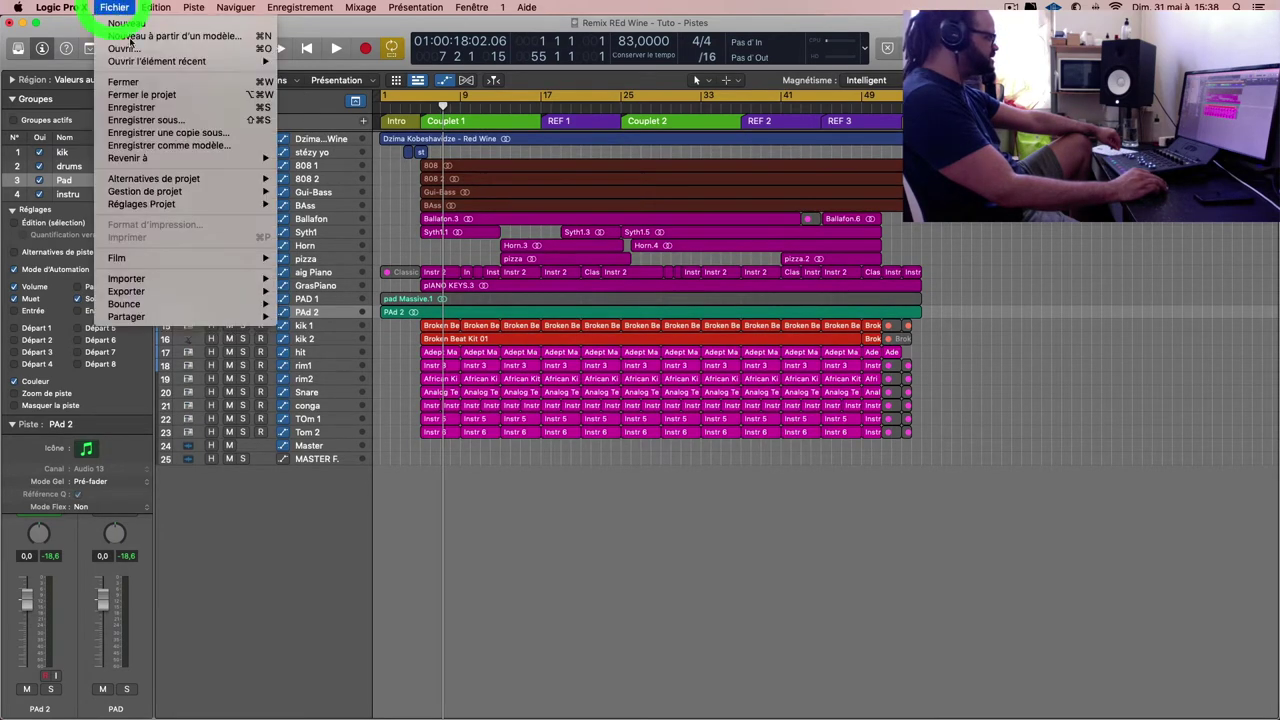
pyautogui.click(176, 120)
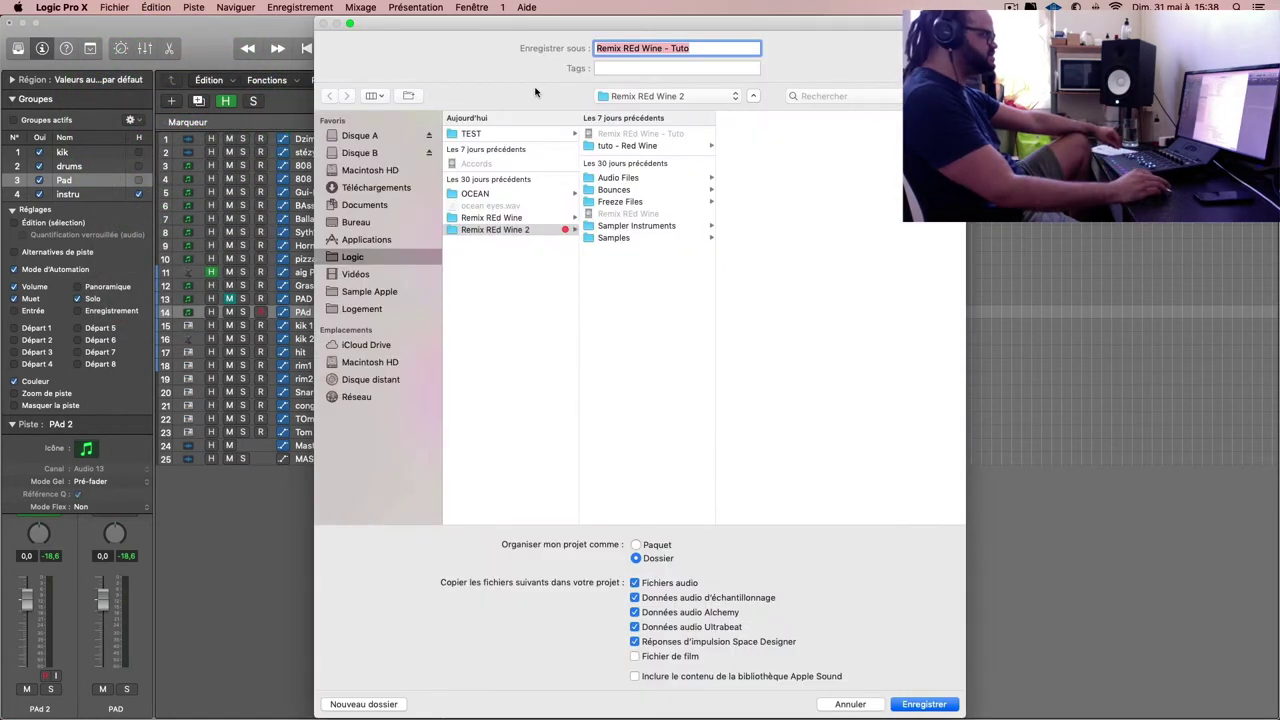
pyautogui.click(712, 48)
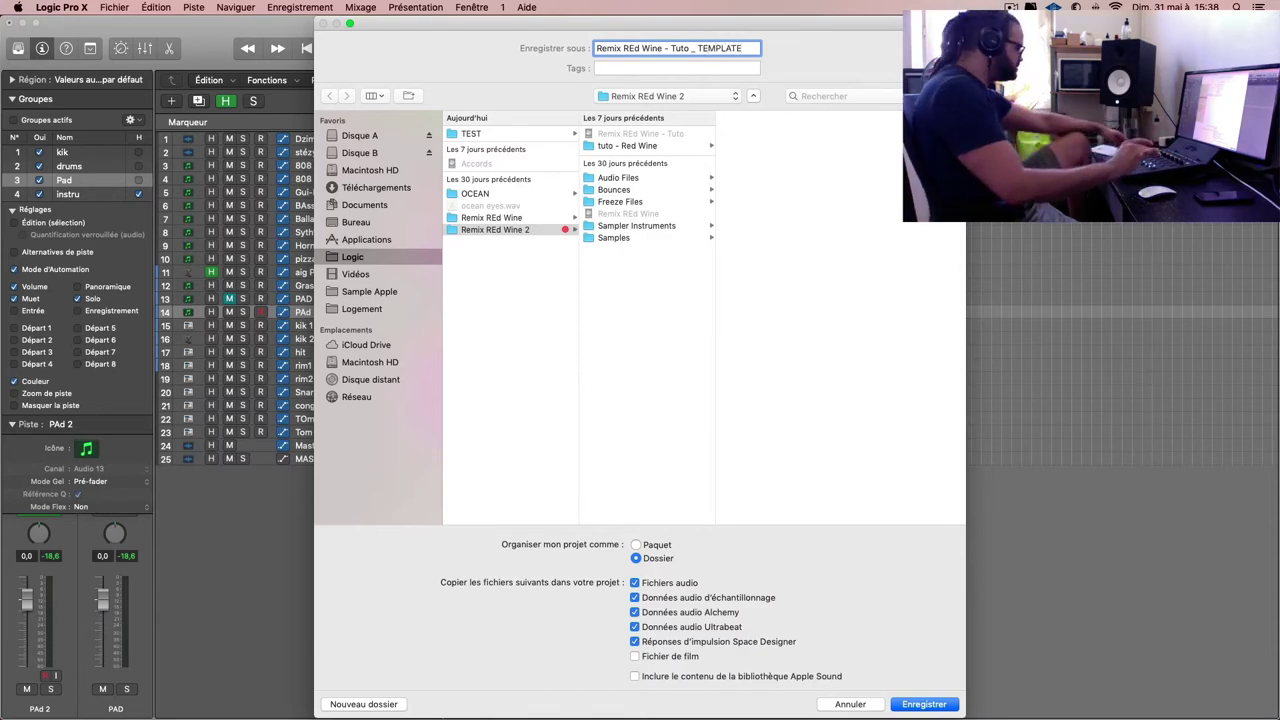
pyautogui.press('Return')
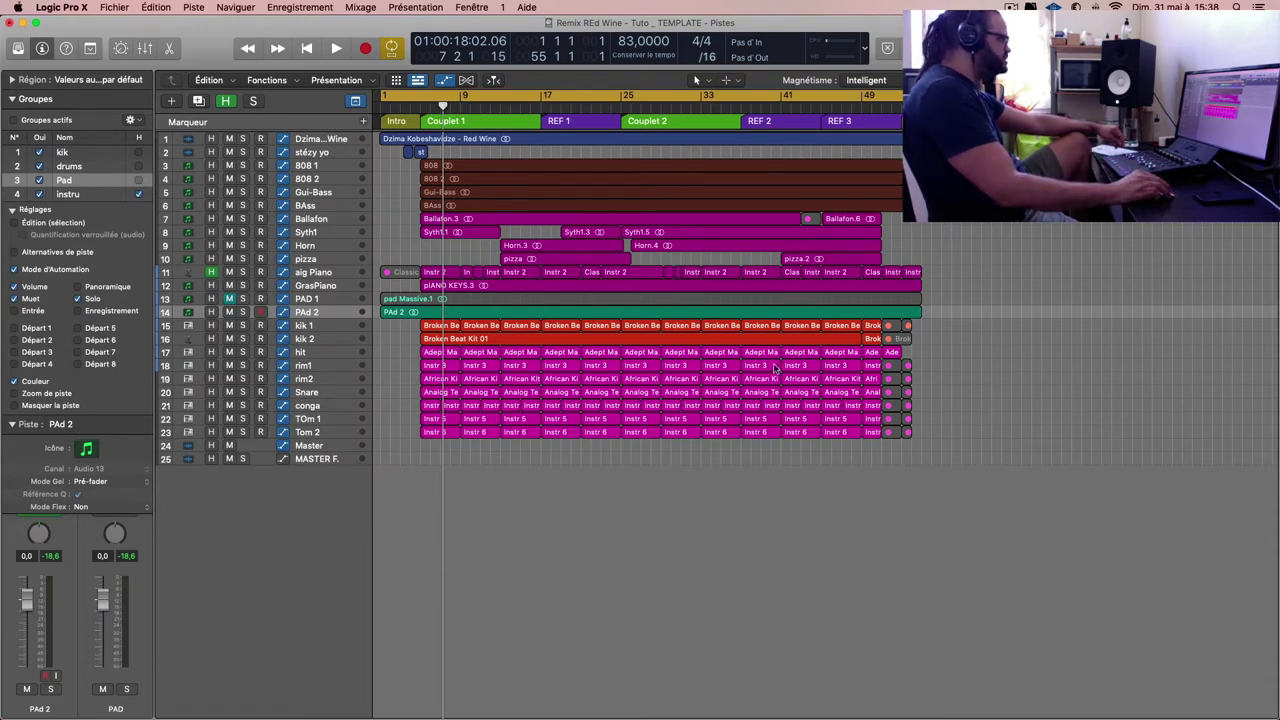
# Step: Delete all regions from the arrangement, keeping the tracks and markers
pyautogui.moveTo(1025, 700); pyautogui.dragTo(380, 135)
pyautogui.press('Delete')
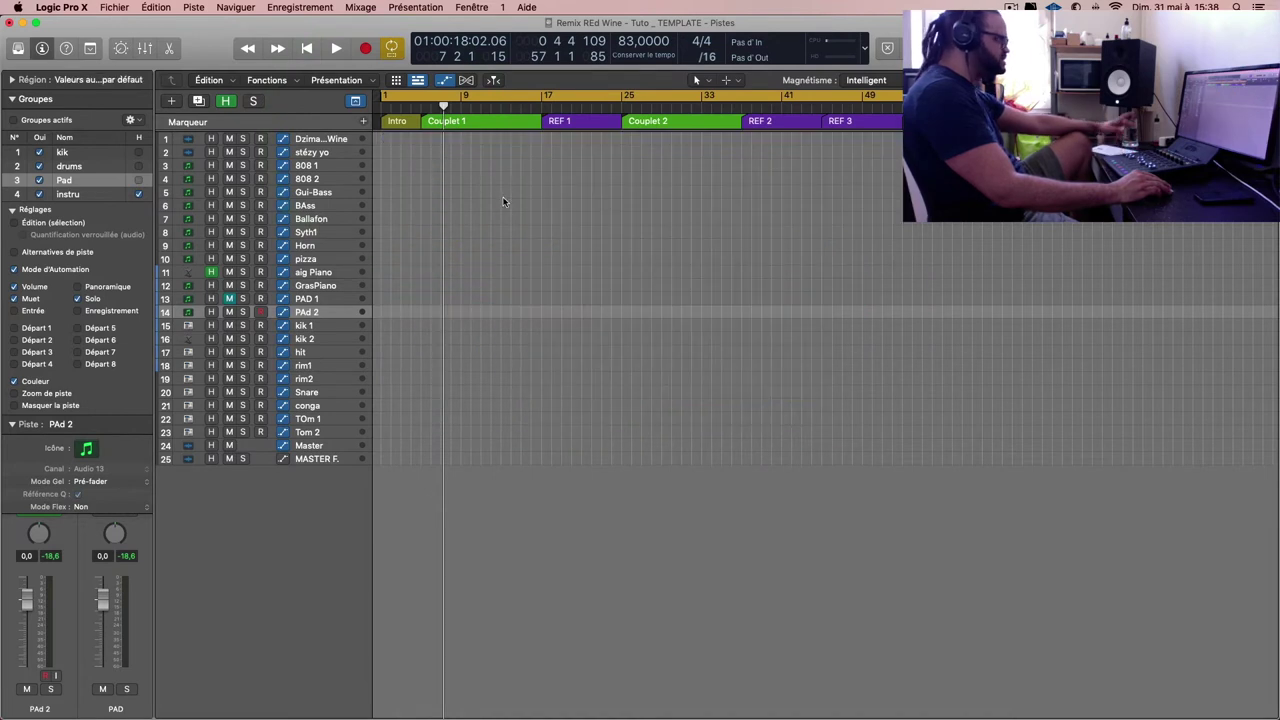
# Step: Examine the channel strips in the mixer from the first vocal track to the buses, select the Master strip and close the mixer
pyautogui.press('x')
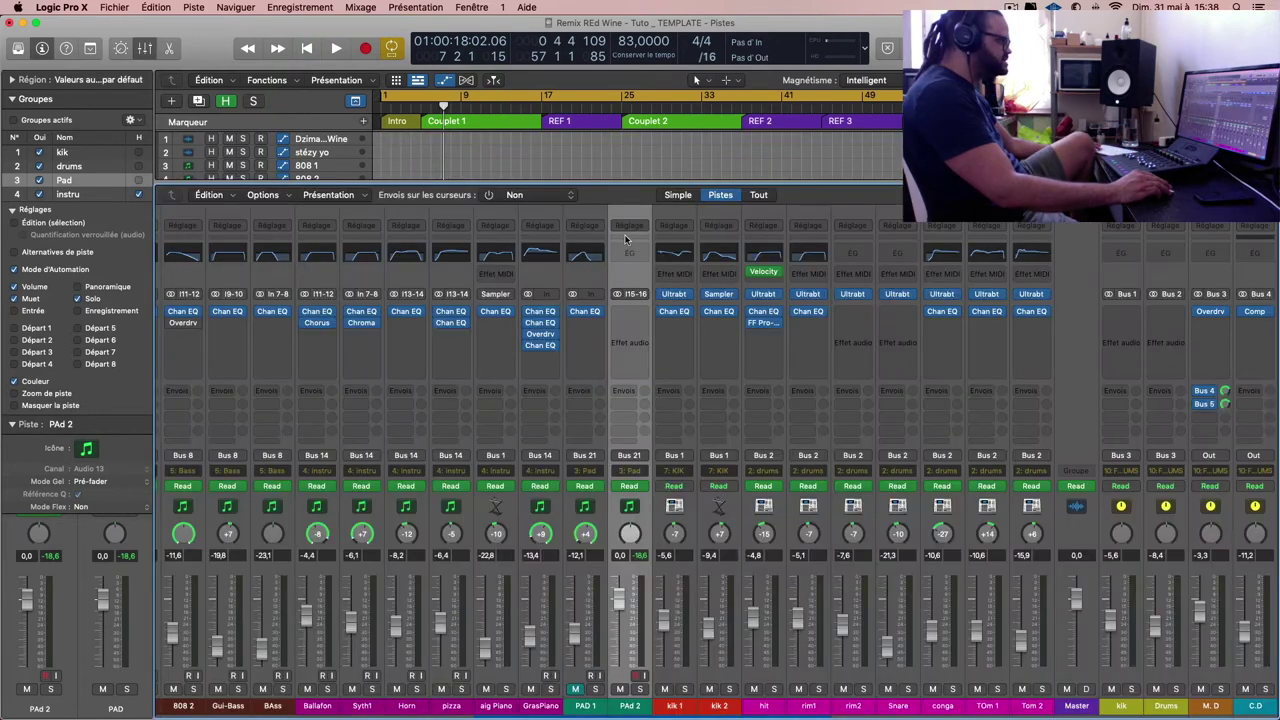
pyautogui.hscroll(-3, 662, 487)
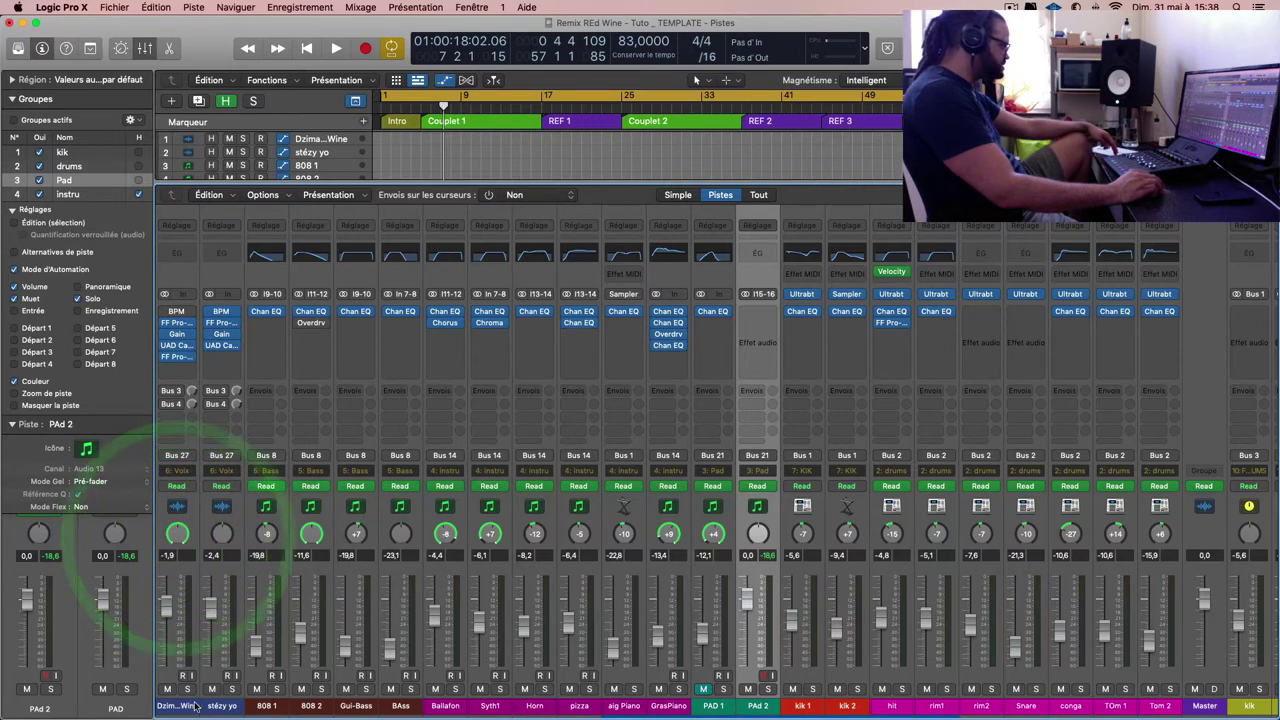
pyautogui.moveTo(183, 707); pyautogui.dragTo(1200, 706)
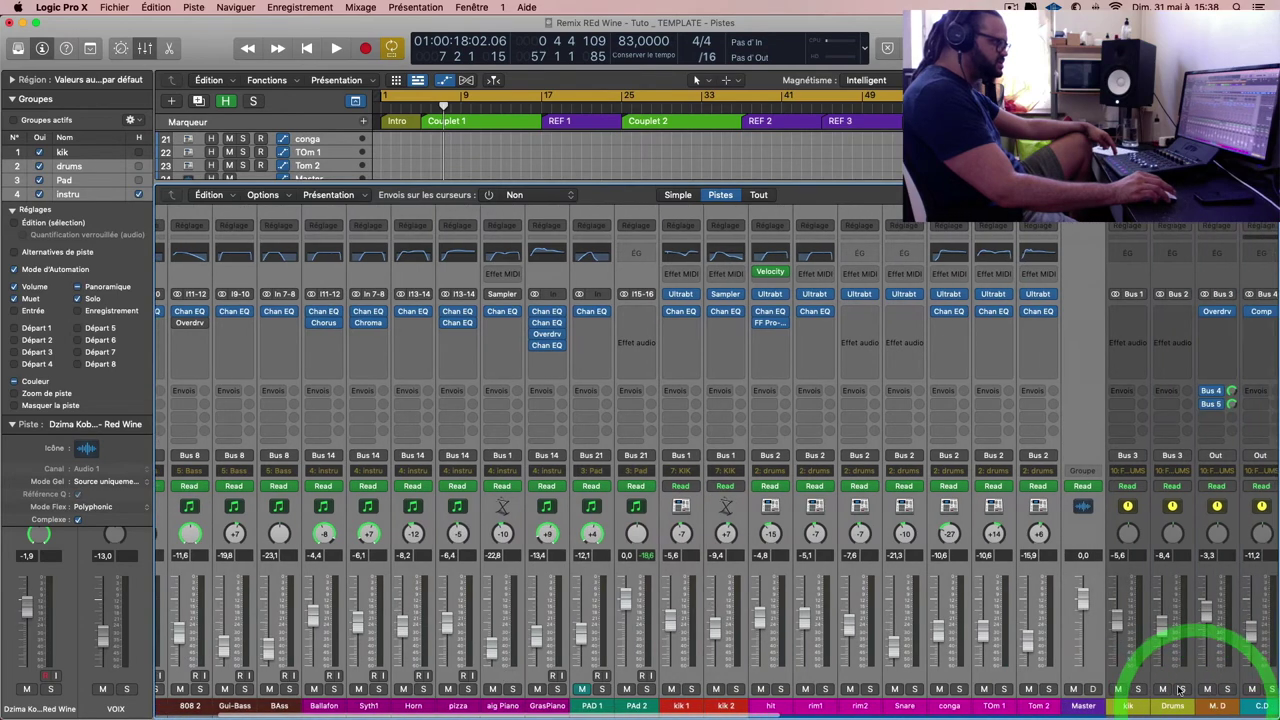
pyautogui.hscroll(5, 788, 707)
pyautogui.click(785, 707)
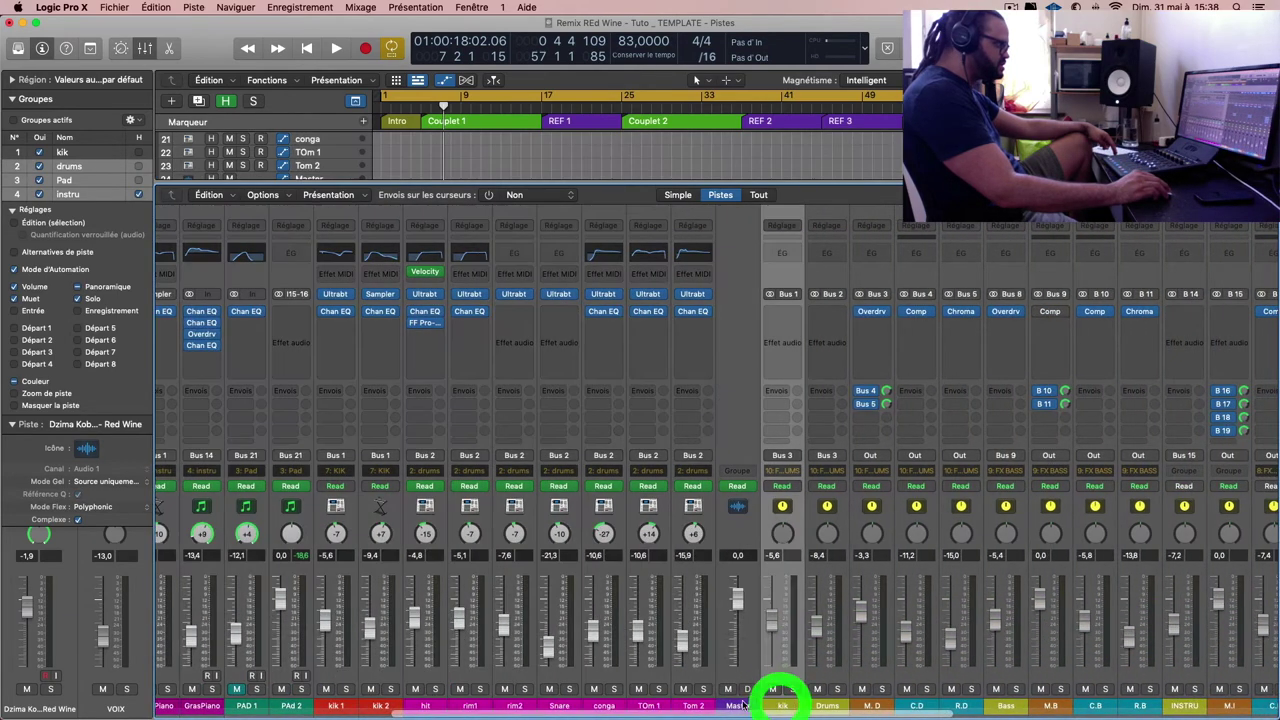
pyautogui.click(737, 706)
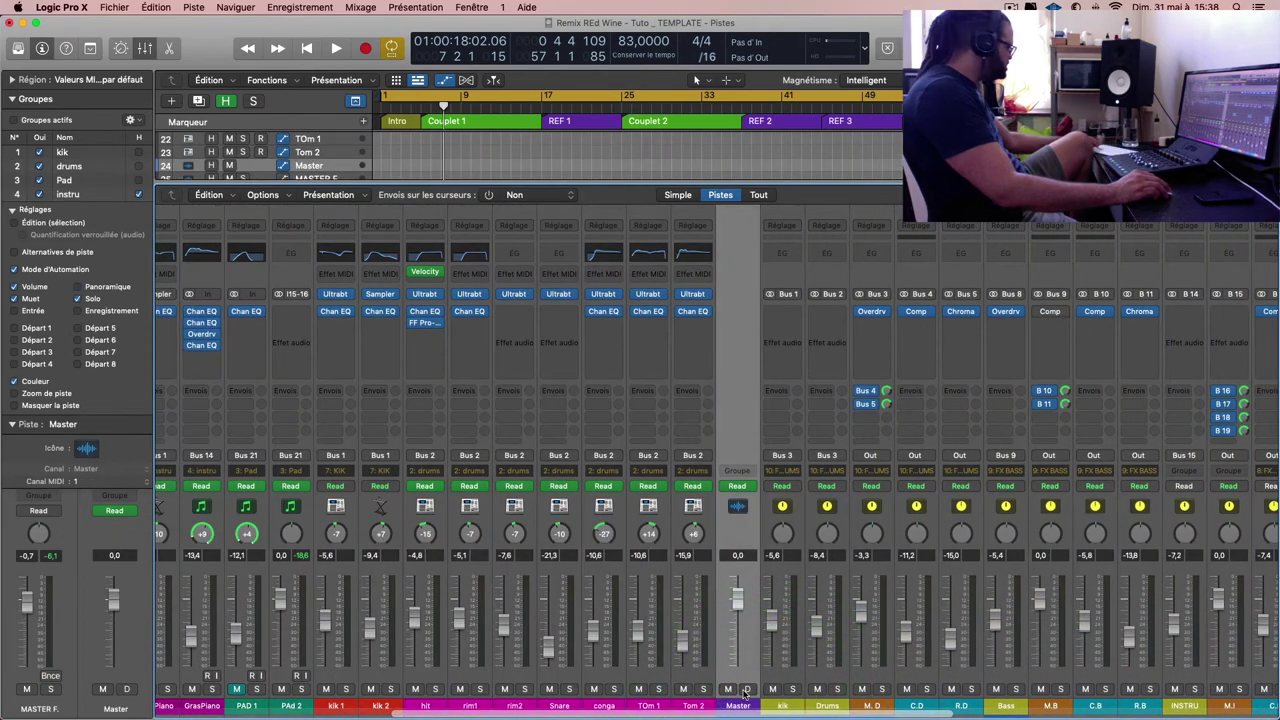
pyautogui.press('x')
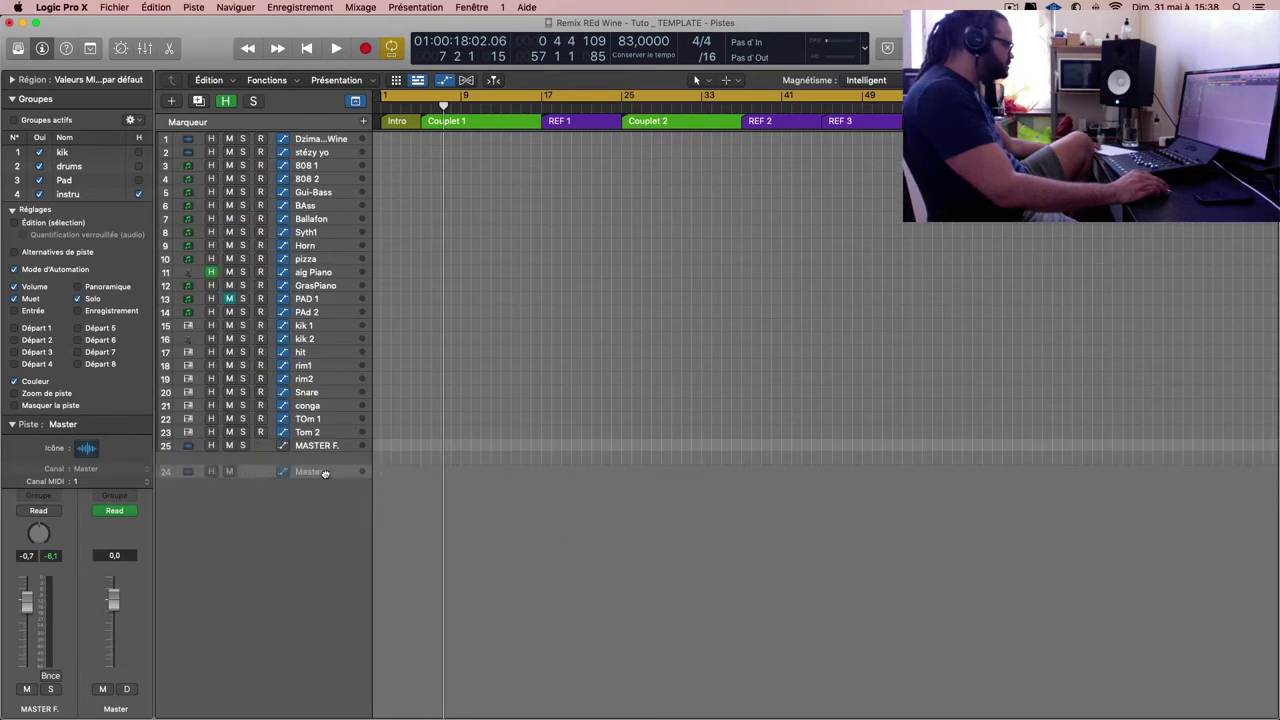
# Step: Try to move the Master track below the MASTER F. track
pyautogui.click(329, 486)
pyautogui.click(325, 460)
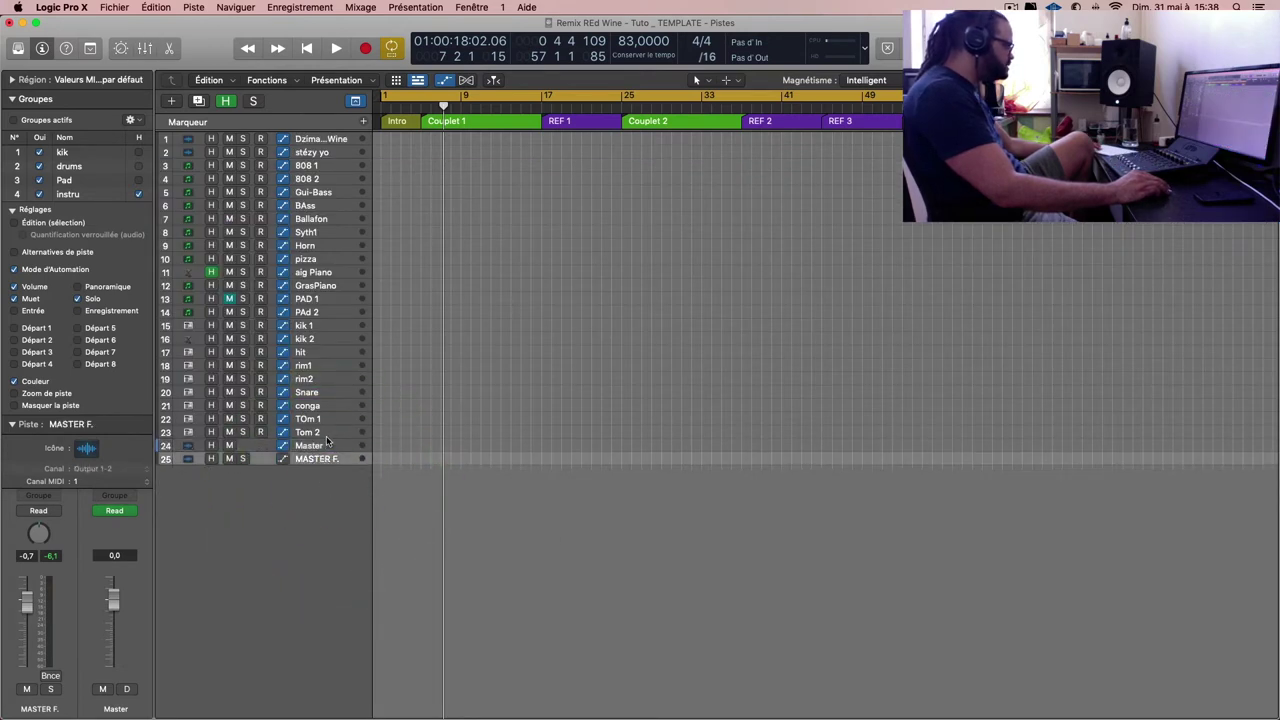
pyautogui.click(326, 441)
# Step: Rename the first vocal track as ACCAP
pyautogui.click(323, 136)
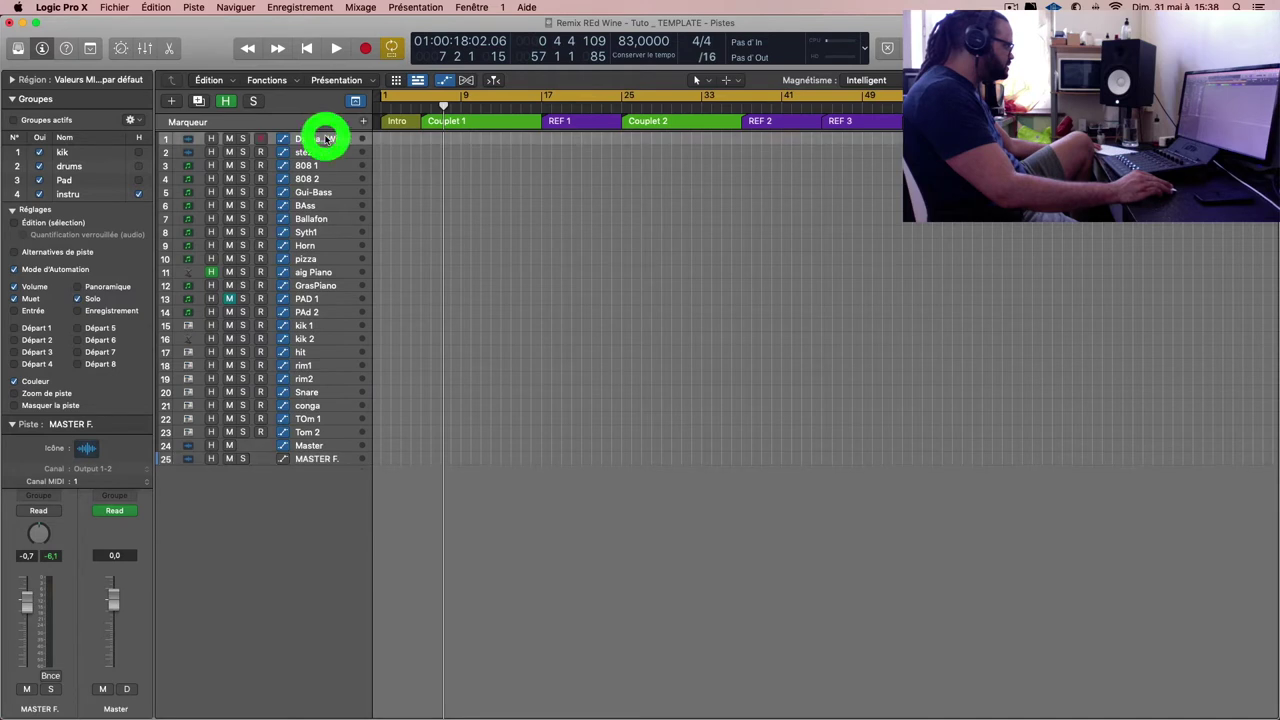
pyautogui.doubleClick(323, 136)
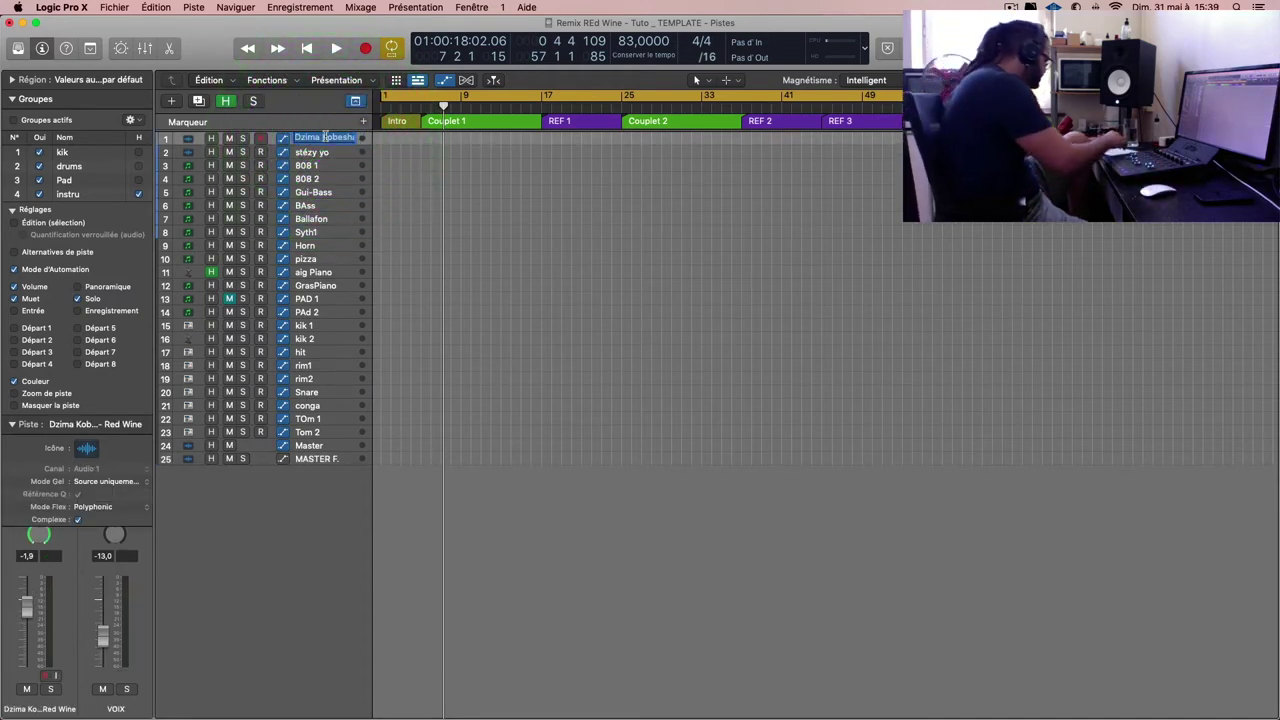
pyautogui.write('ACCA')
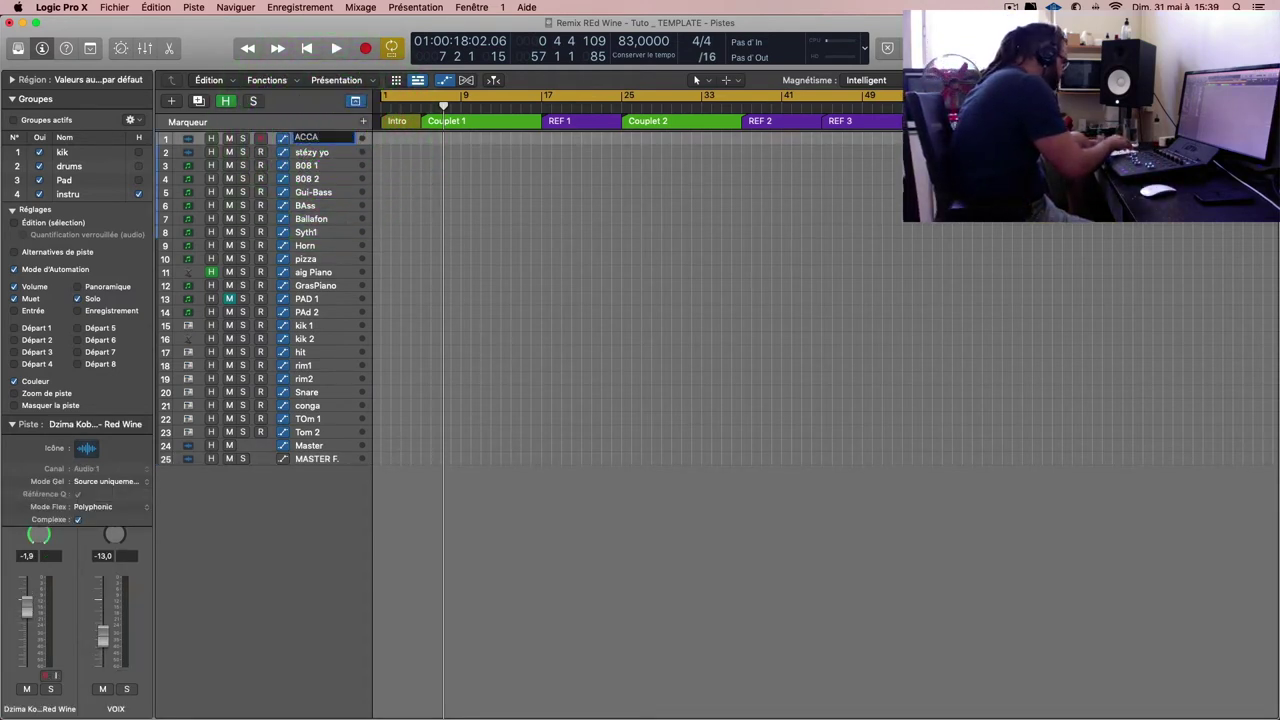
pyautogui.write('P')
pyautogui.press('Return')
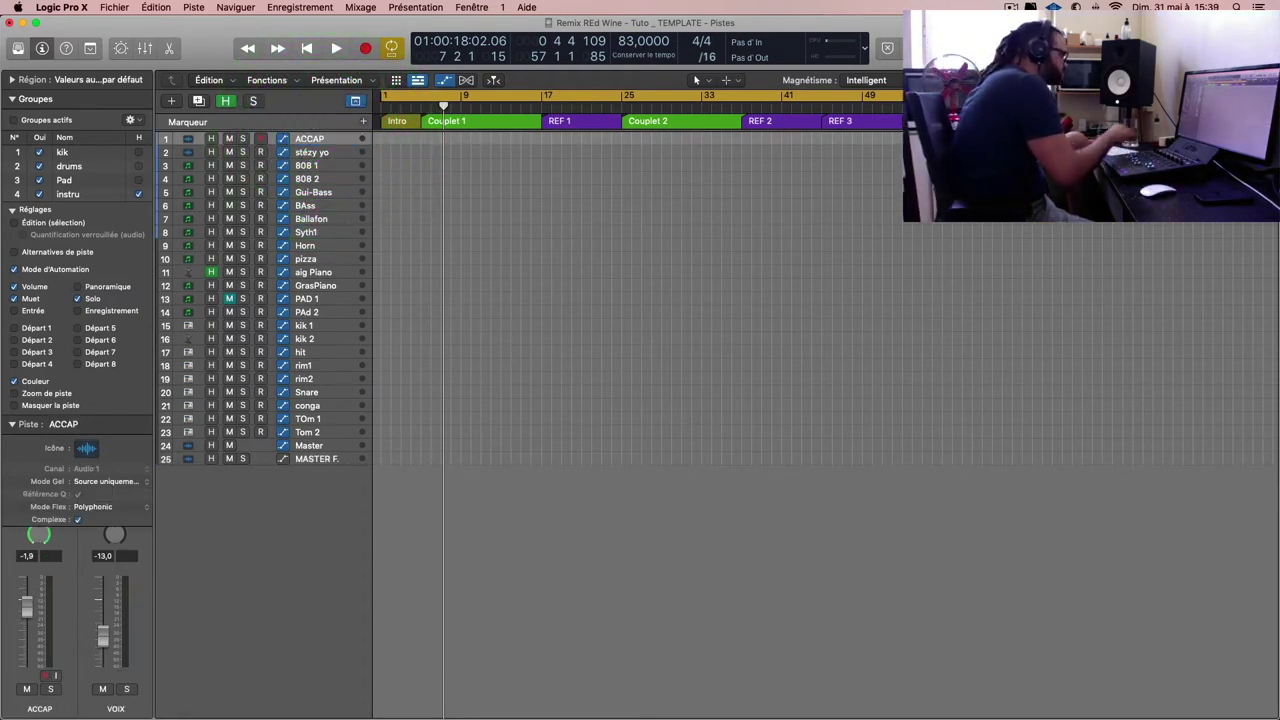
# Step: Collapse the Groups section and open the mixer with only the ACCAP channel strip selected
pyautogui.click(13, 97)
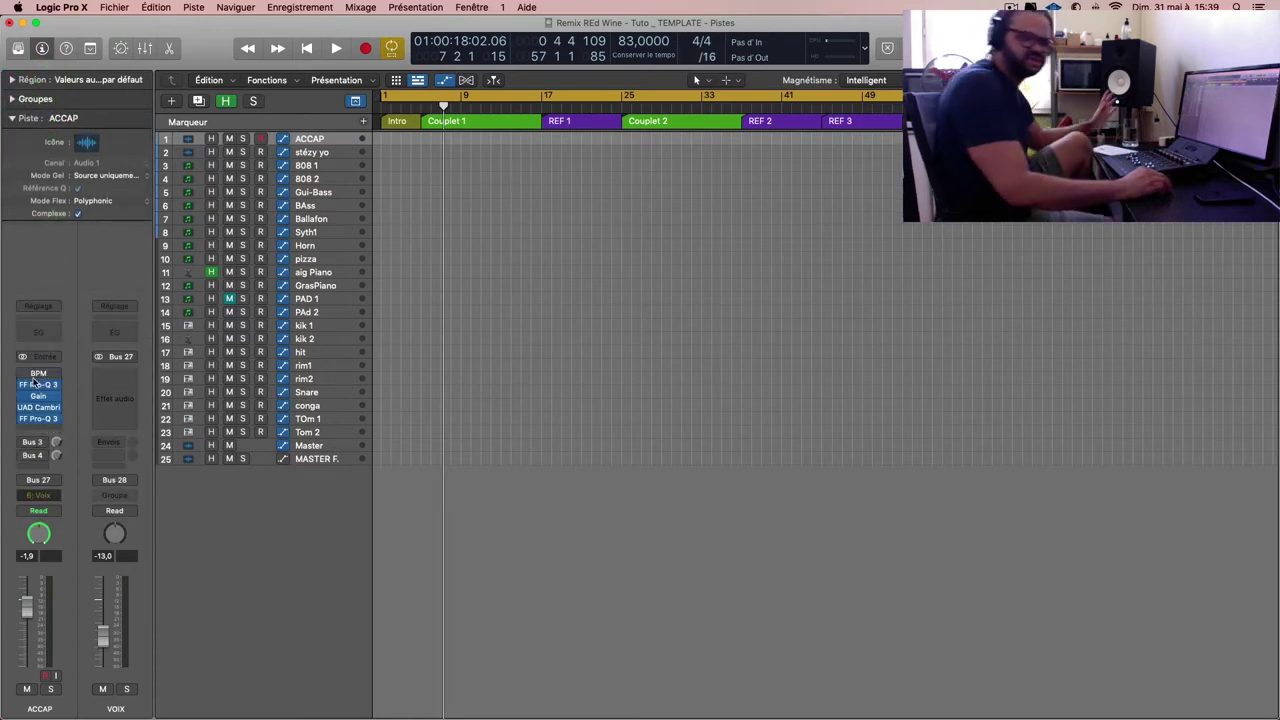
pyautogui.press('x')
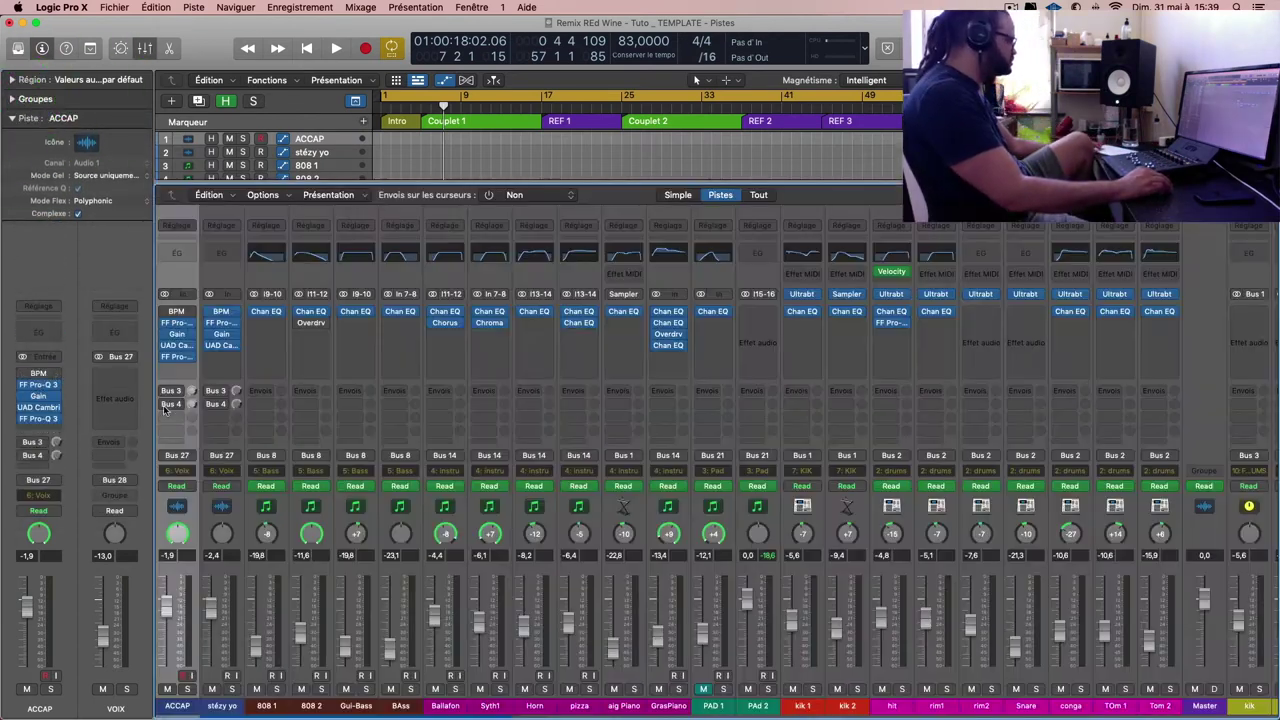
pyautogui.keyDown('shift'); pyautogui.click(217, 706); pyautogui.keyUp('shift')
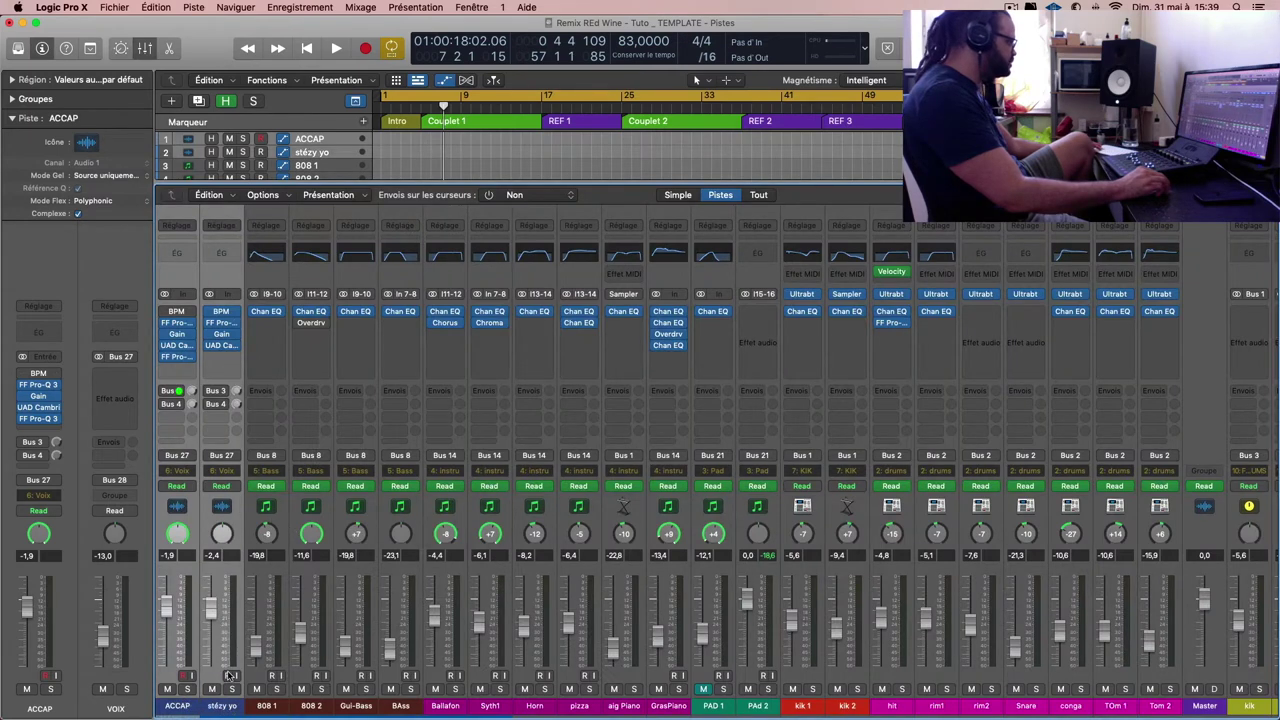
pyautogui.click(217, 686)
pyautogui.click(183, 700)
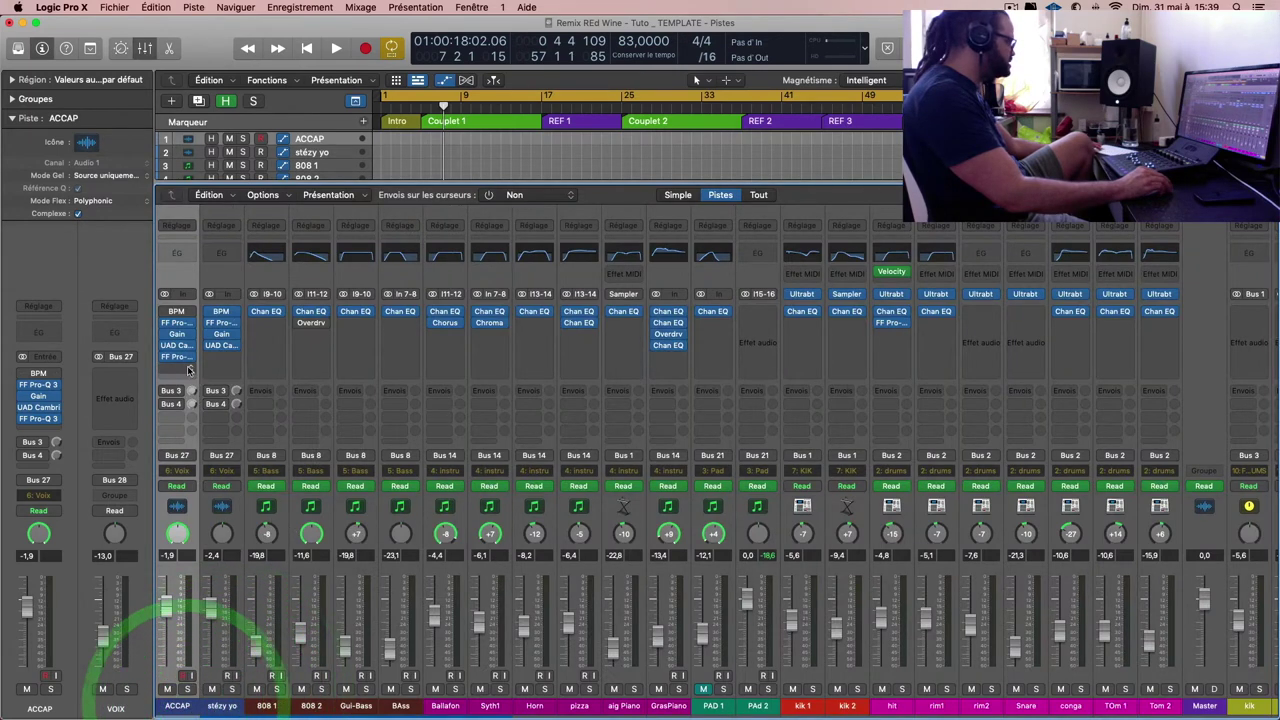
# Step: Remove the BPM Counter and the first FF Pro-Q 3 plug-in from the ACCAP channel strip
pyautogui.moveTo(187, 327)
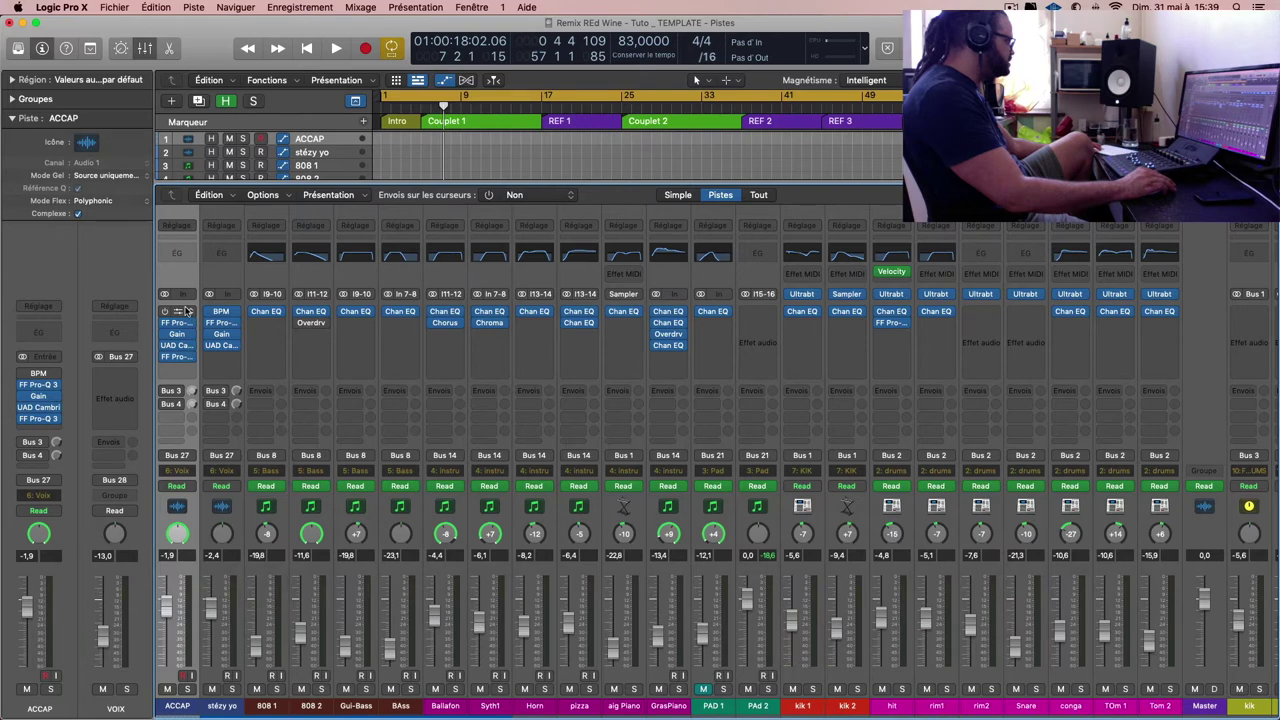
pyautogui.click(191, 313)
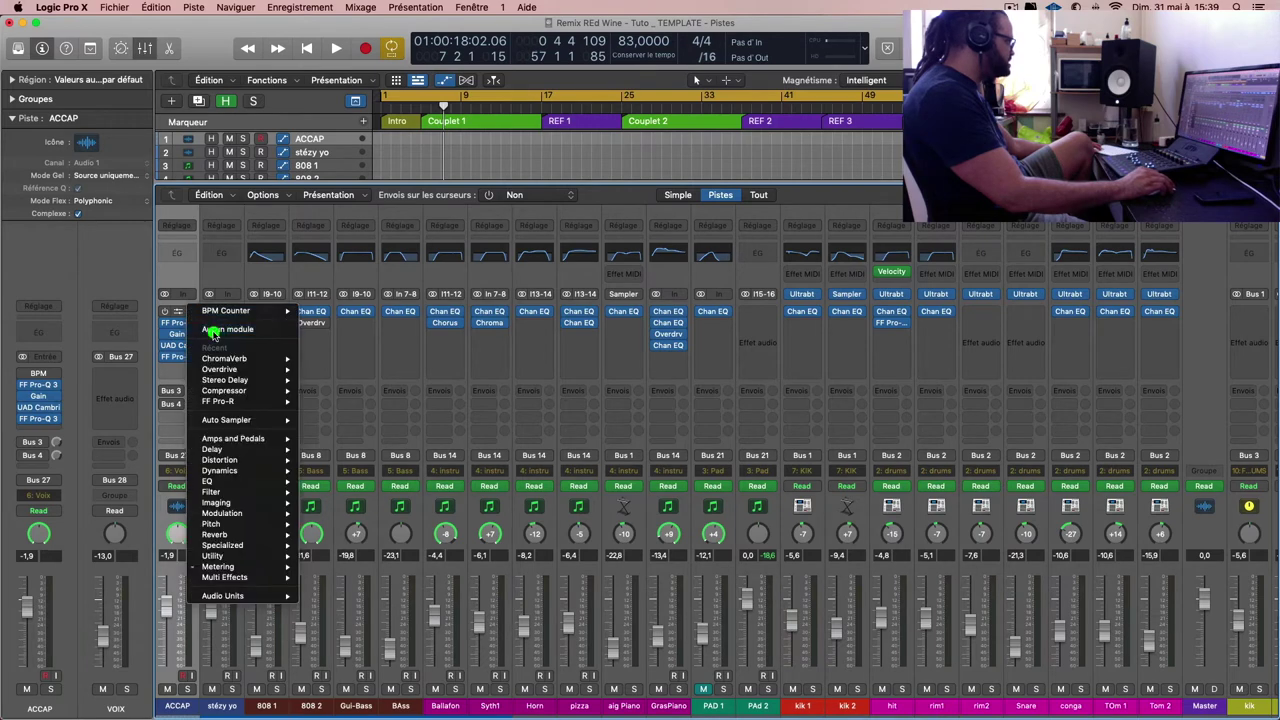
pyautogui.click(212, 333)
pyautogui.click(195, 324)
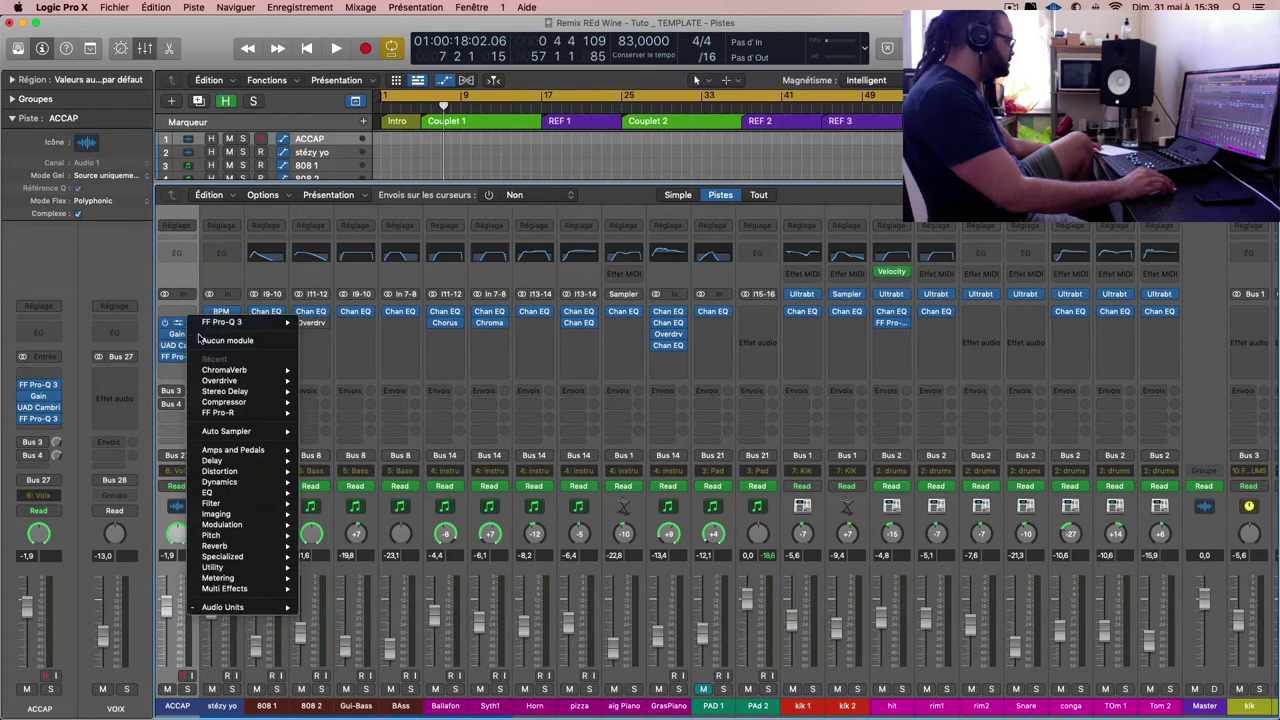
pyautogui.click(214, 340)
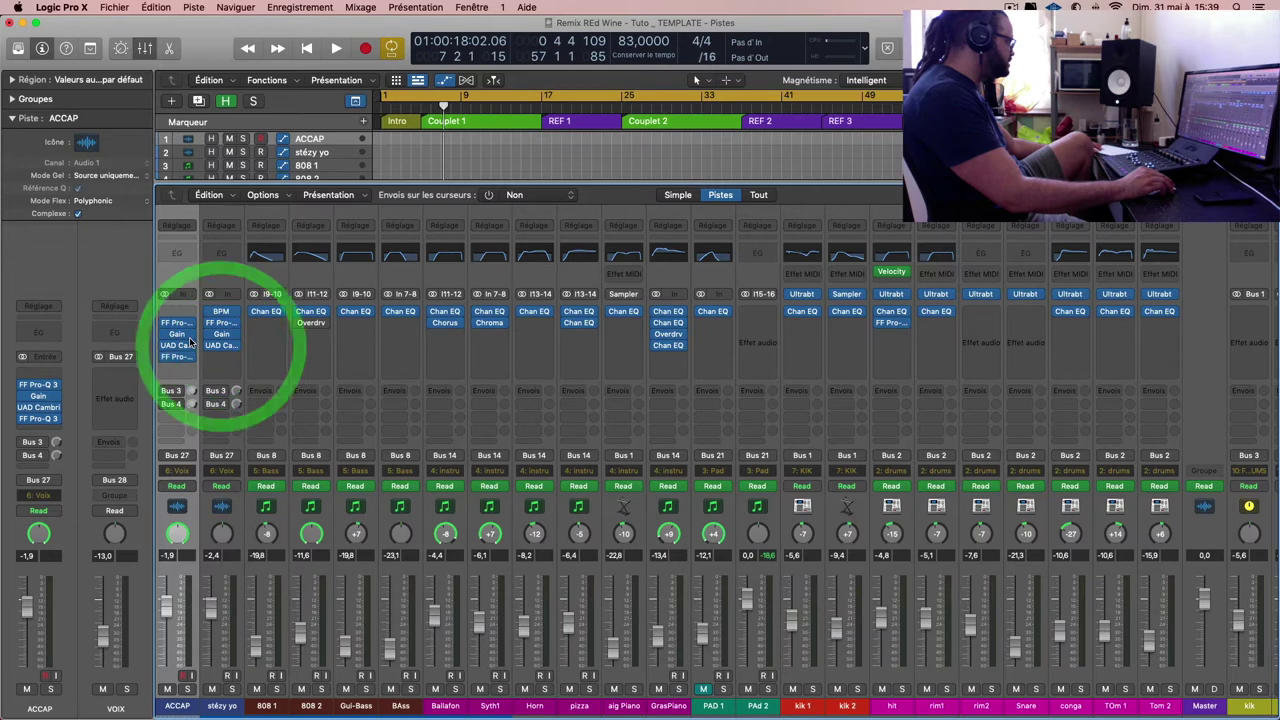
# Step: Reset the whole ACCAP channel strip to its defaults
pyautogui.click(186, 229)
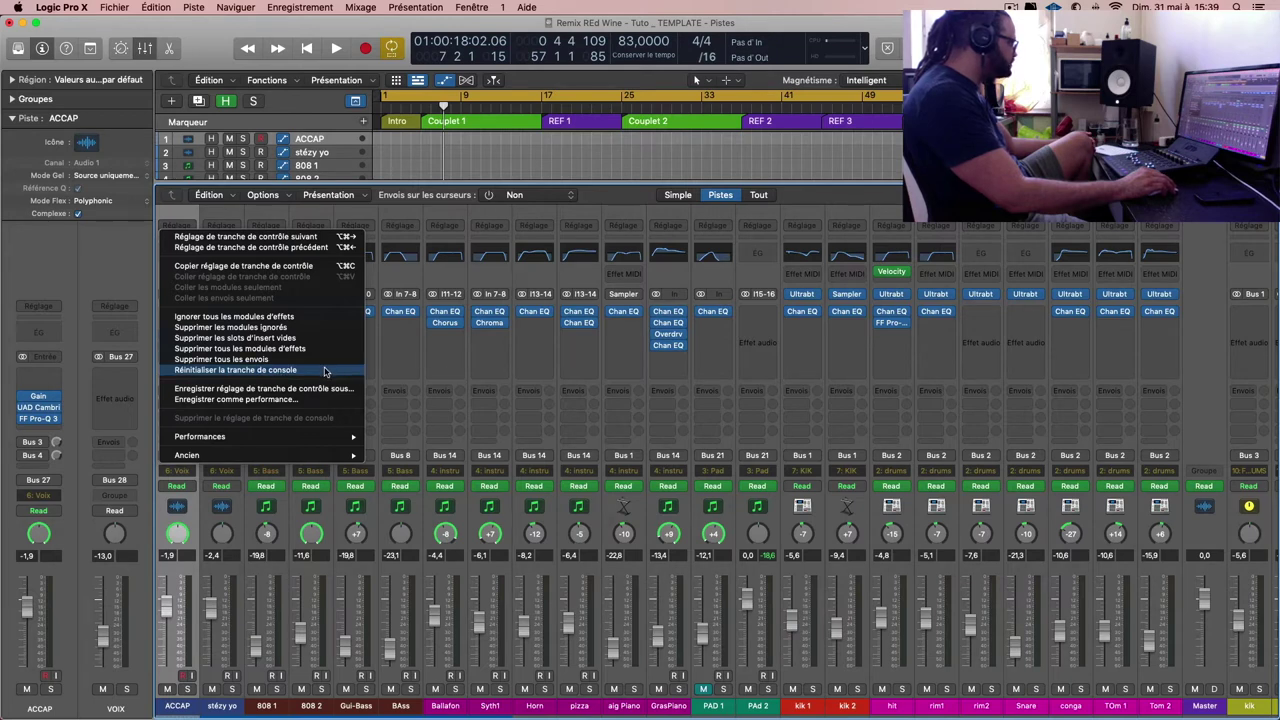
pyautogui.click(398, 372)
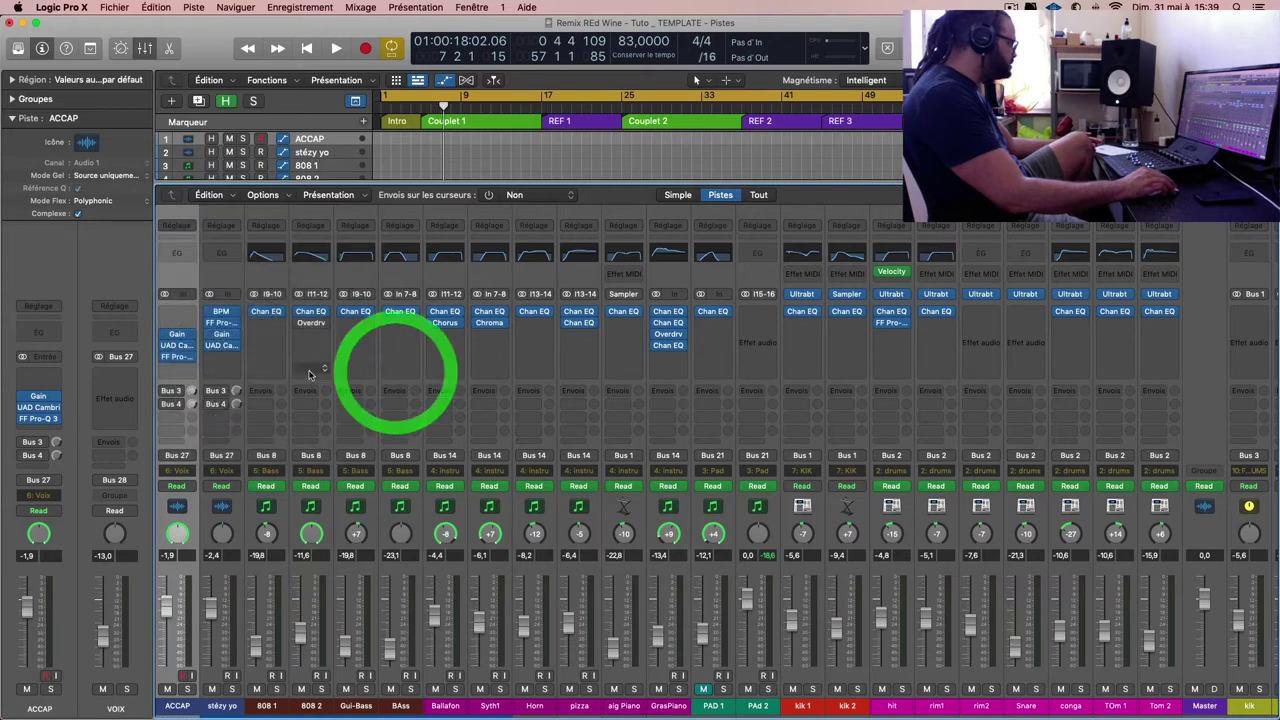
pyautogui.click(185, 233)
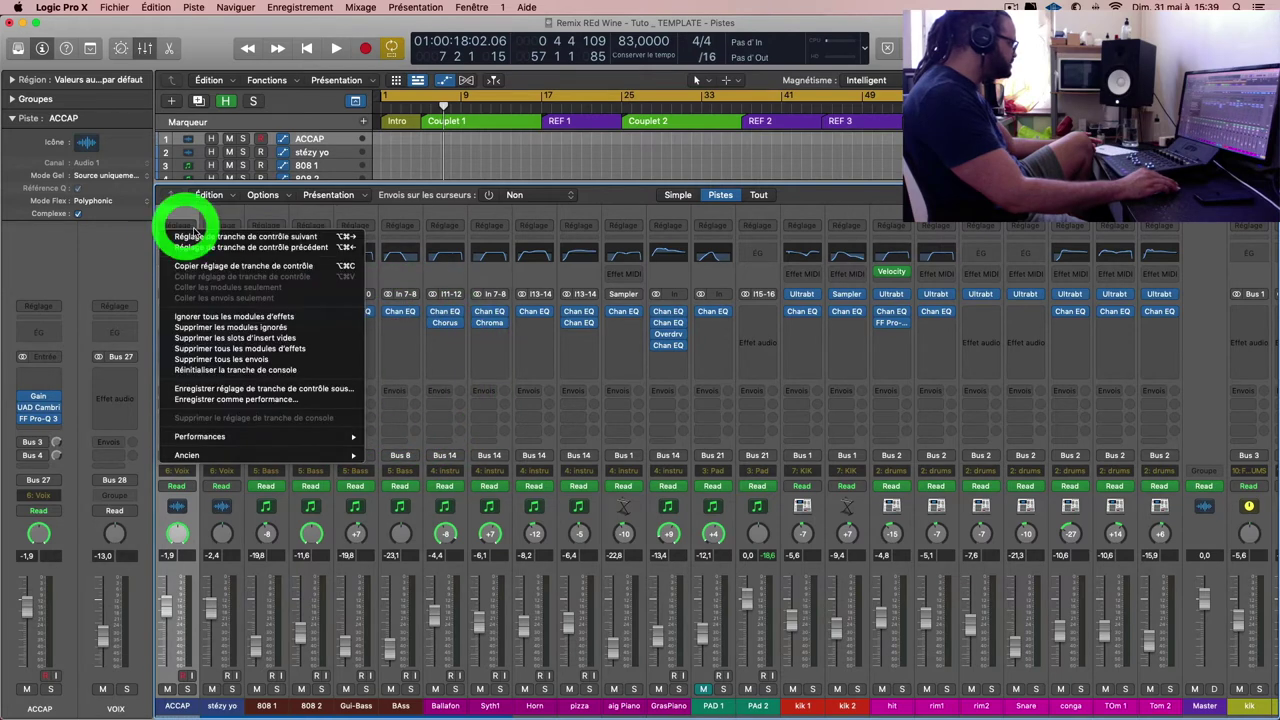
pyautogui.click(292, 372)
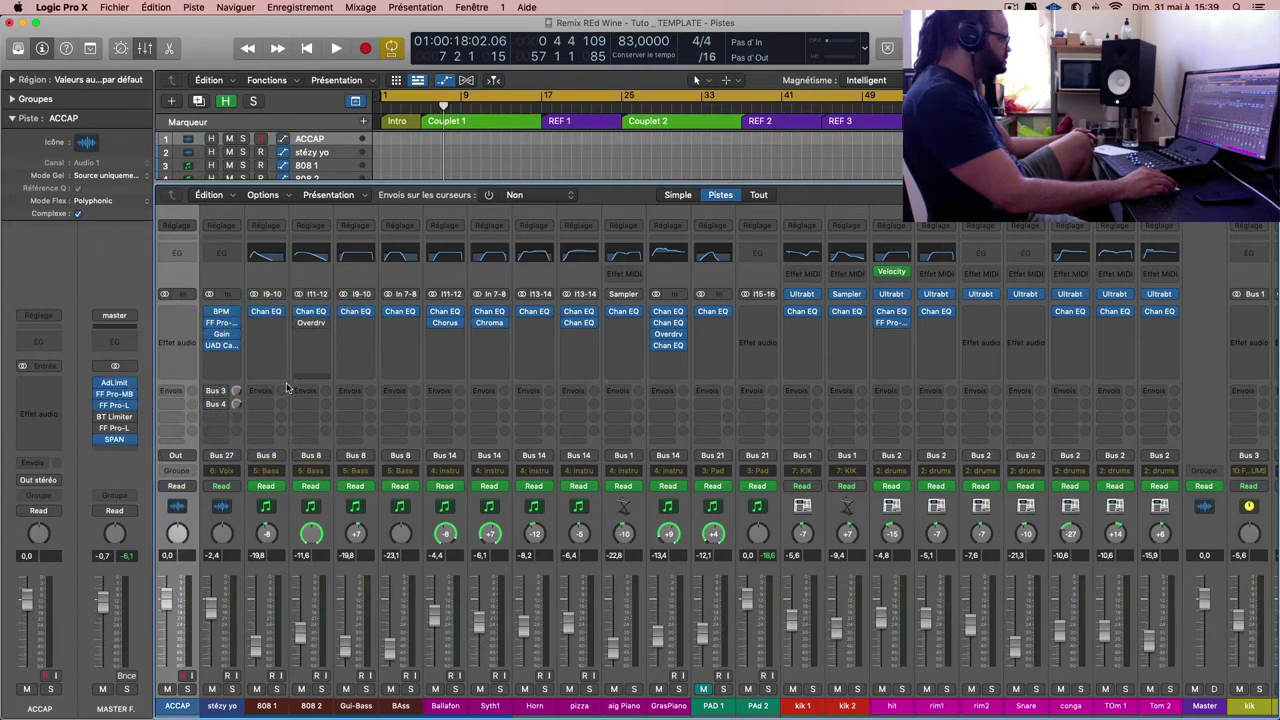
# Step: Route the ACCAP track's output to Bus 27 (VOIX) and set its volume to -4,2 dB
pyautogui.click(180, 455)
pyautogui.moveTo(183, 502)
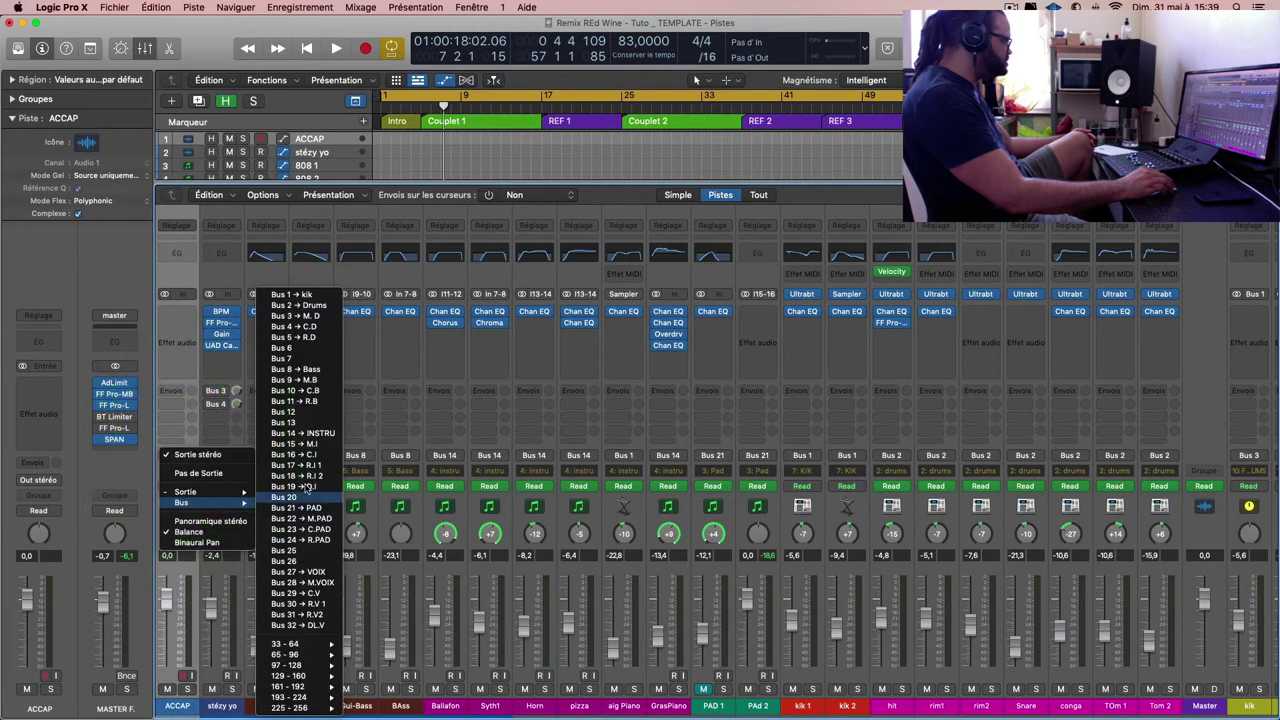
pyautogui.click(329, 557)
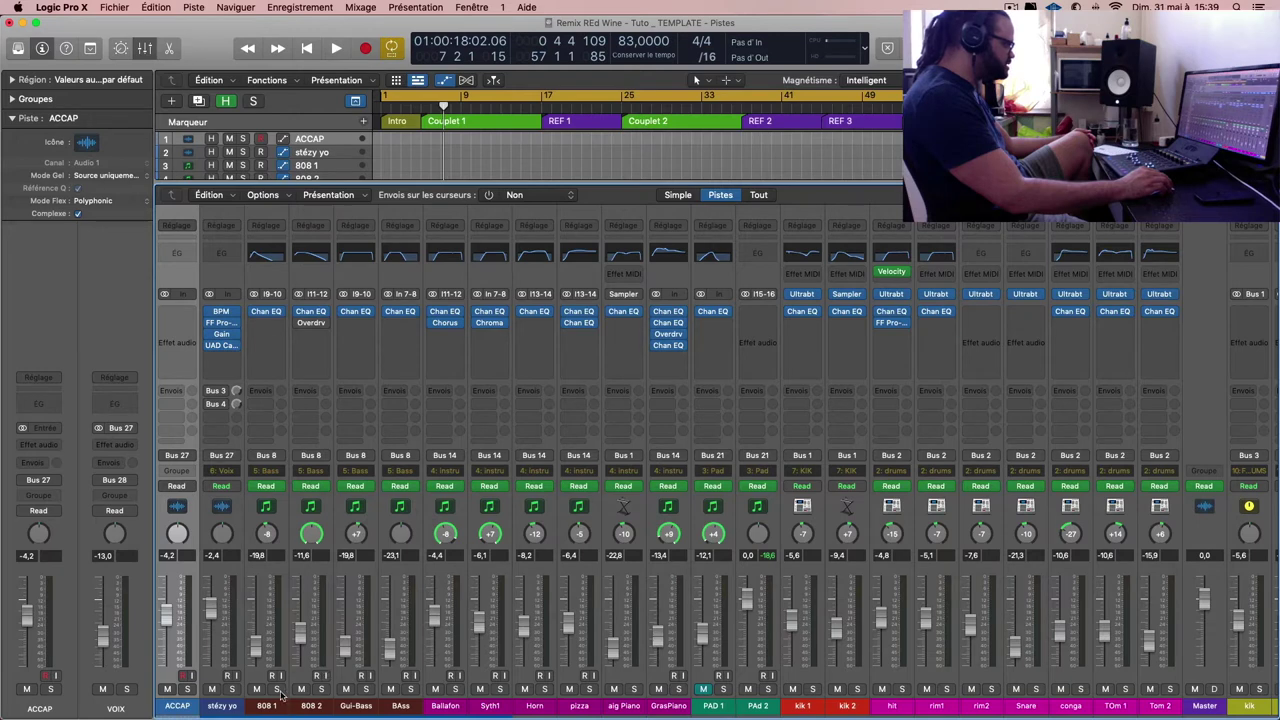
# Step: Select the channel strips from 808 1 to Tom 2 and examine the mixer across to the bus strips
pyautogui.moveTo(270, 706); pyautogui.dragTo(1070, 706)
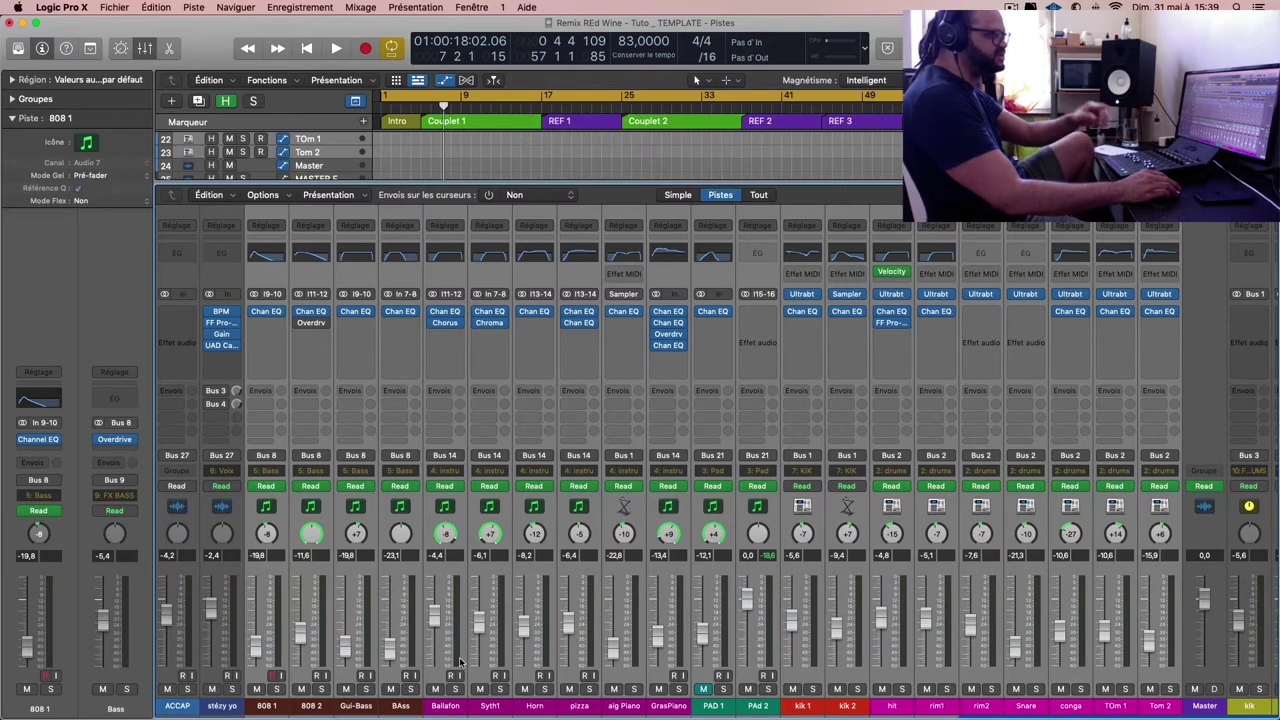
pyautogui.hscroll(1, 460, 662)
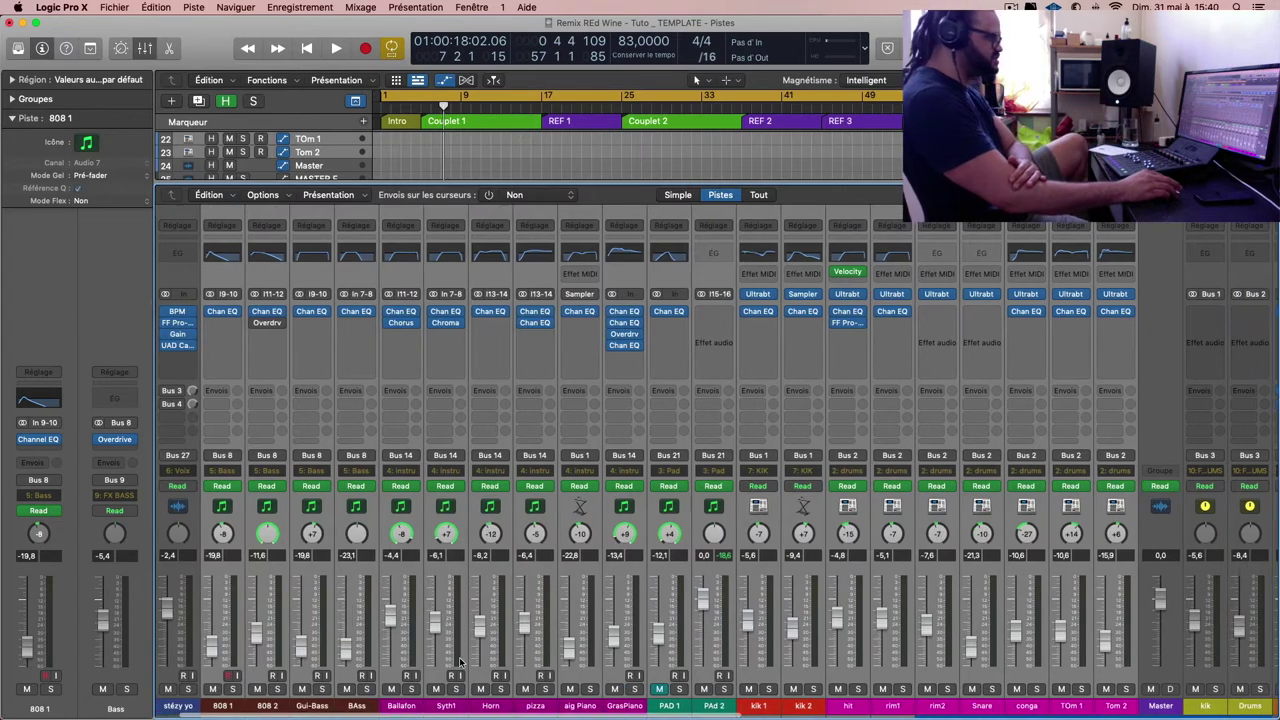
pyautogui.hscroll(13, 460, 662)
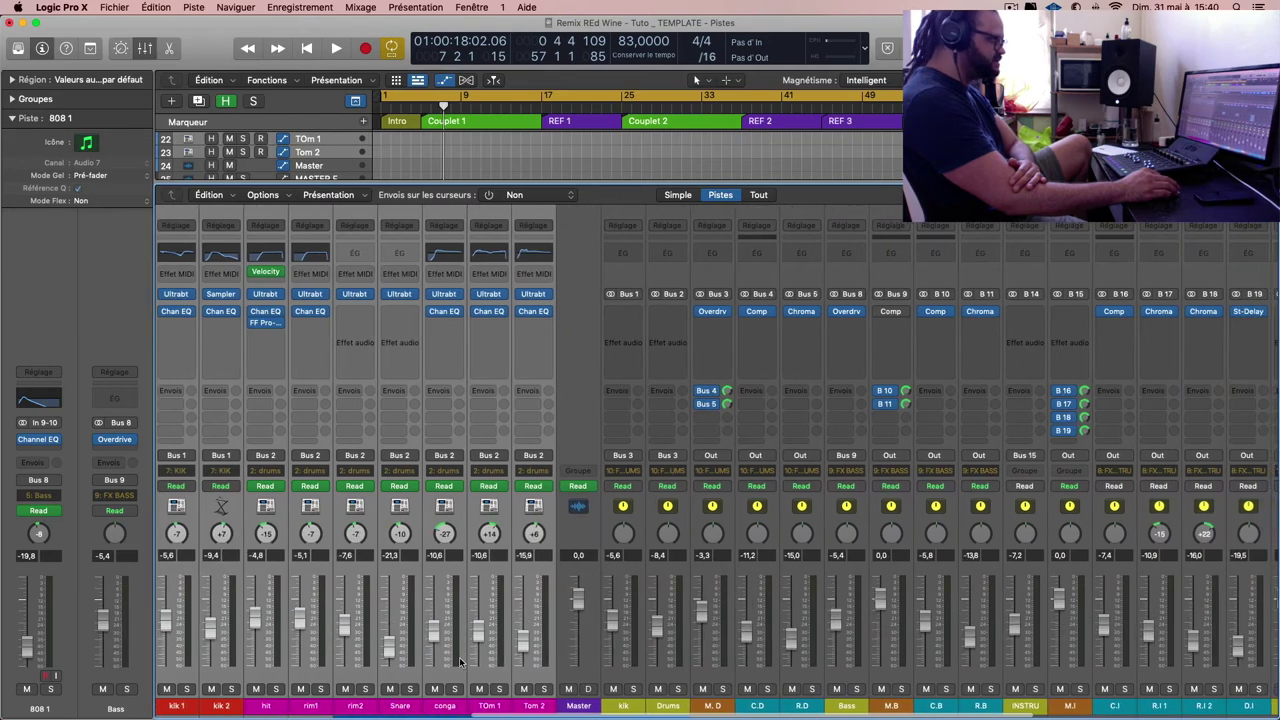
pyautogui.hscroll(-3, 460, 662)
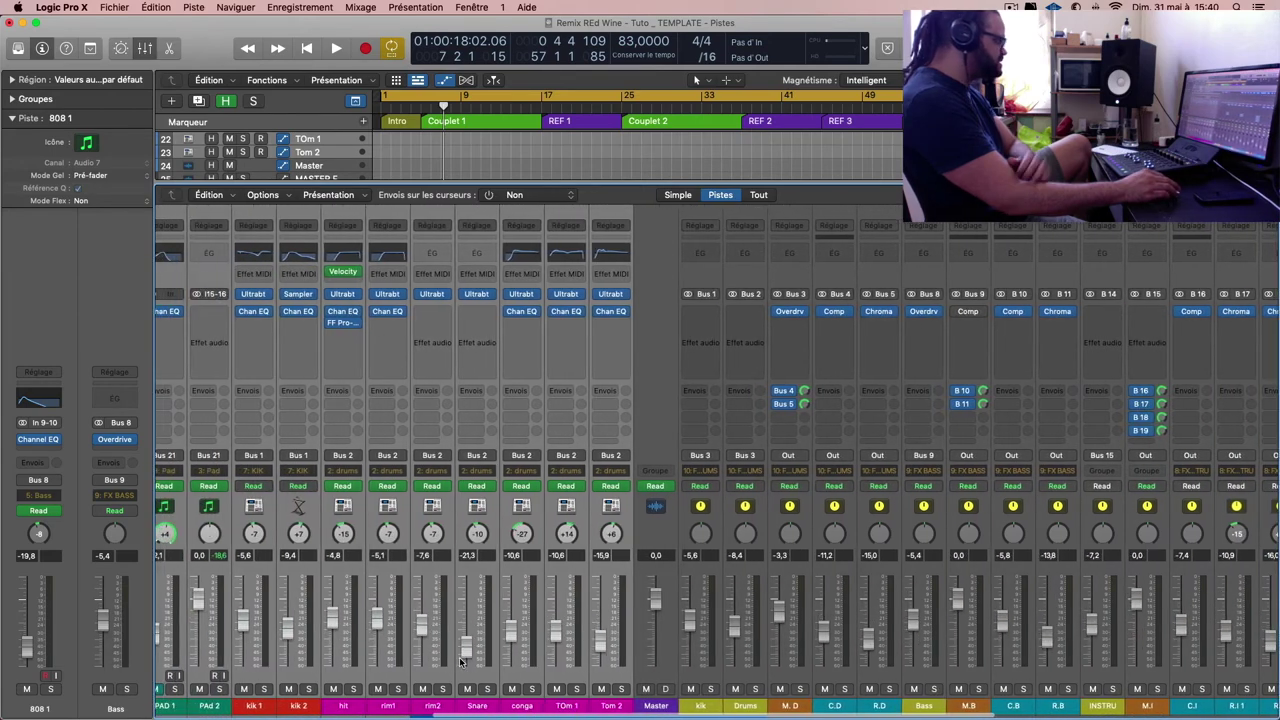
# Step: Close the mixer and select the MASTER F. track in the track list
pyautogui.press('x')
pyautogui.click(487, 349)
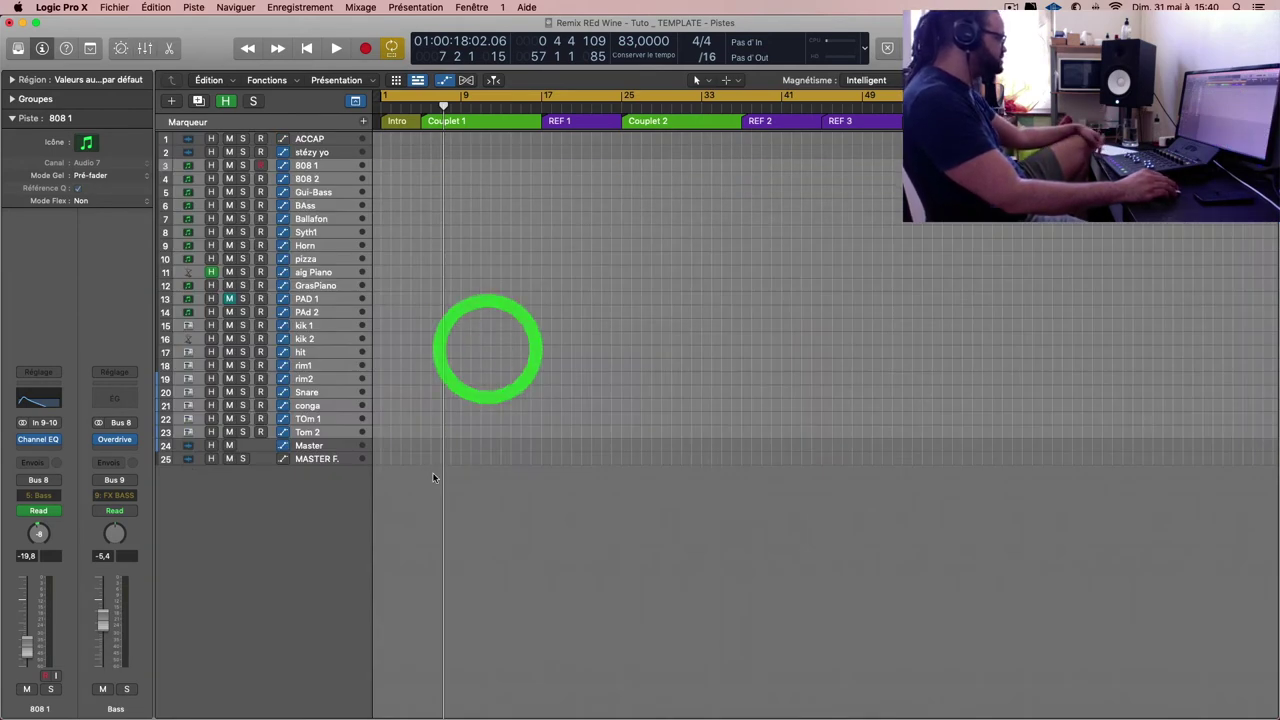
pyautogui.click(428, 475)
pyautogui.click(337, 444)
pyautogui.click(340, 458)
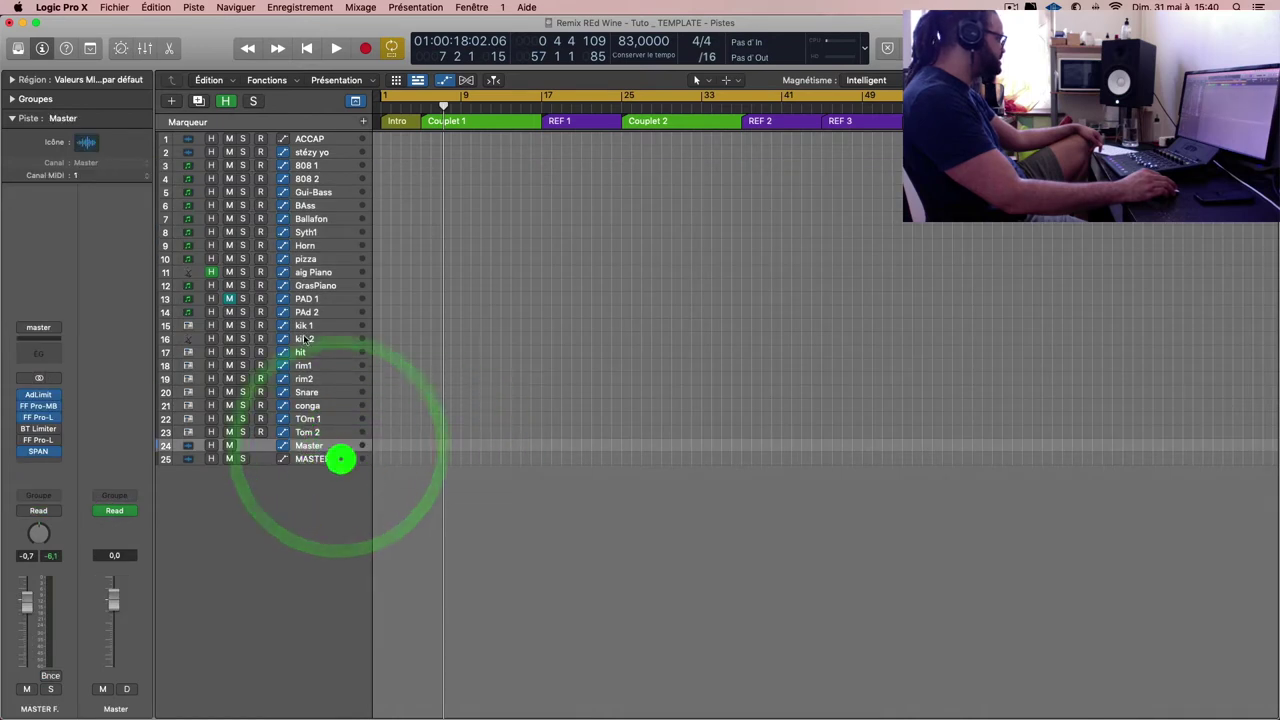
# Step: Save the project as a template named "mix RED" in the Project Templates folder
pyautogui.click(78, 14)
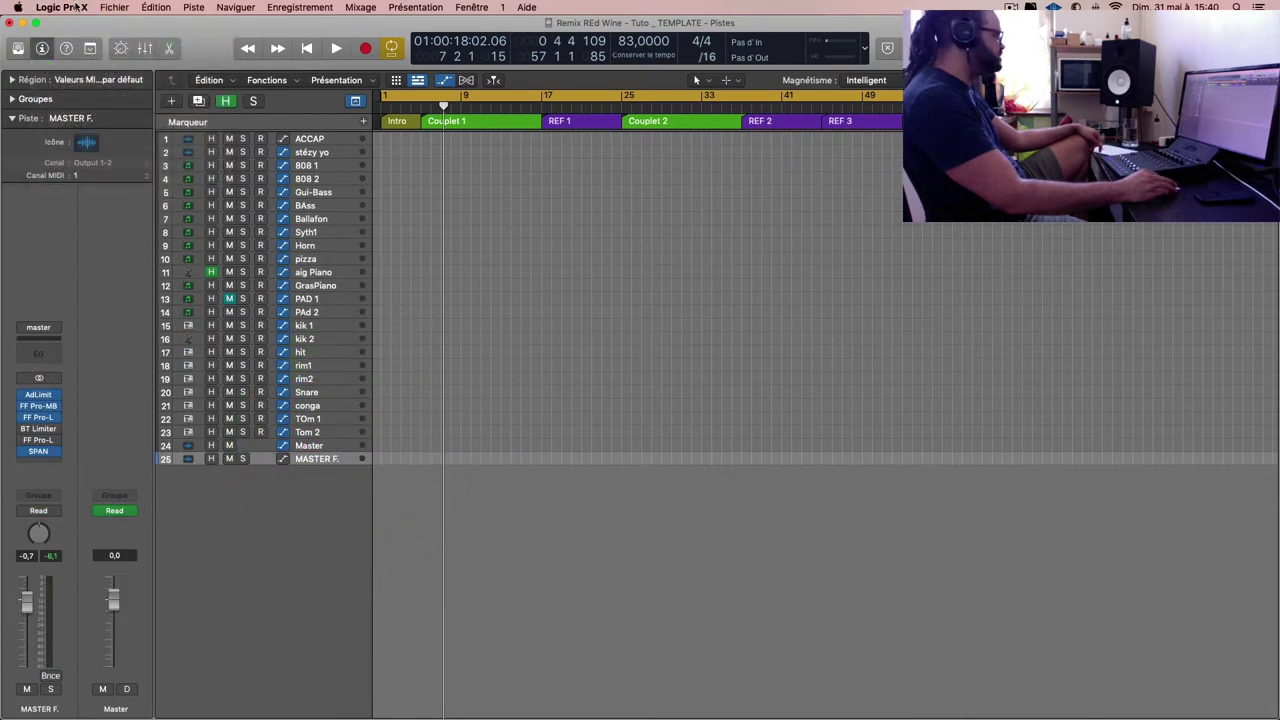
pyautogui.click(78, 8)
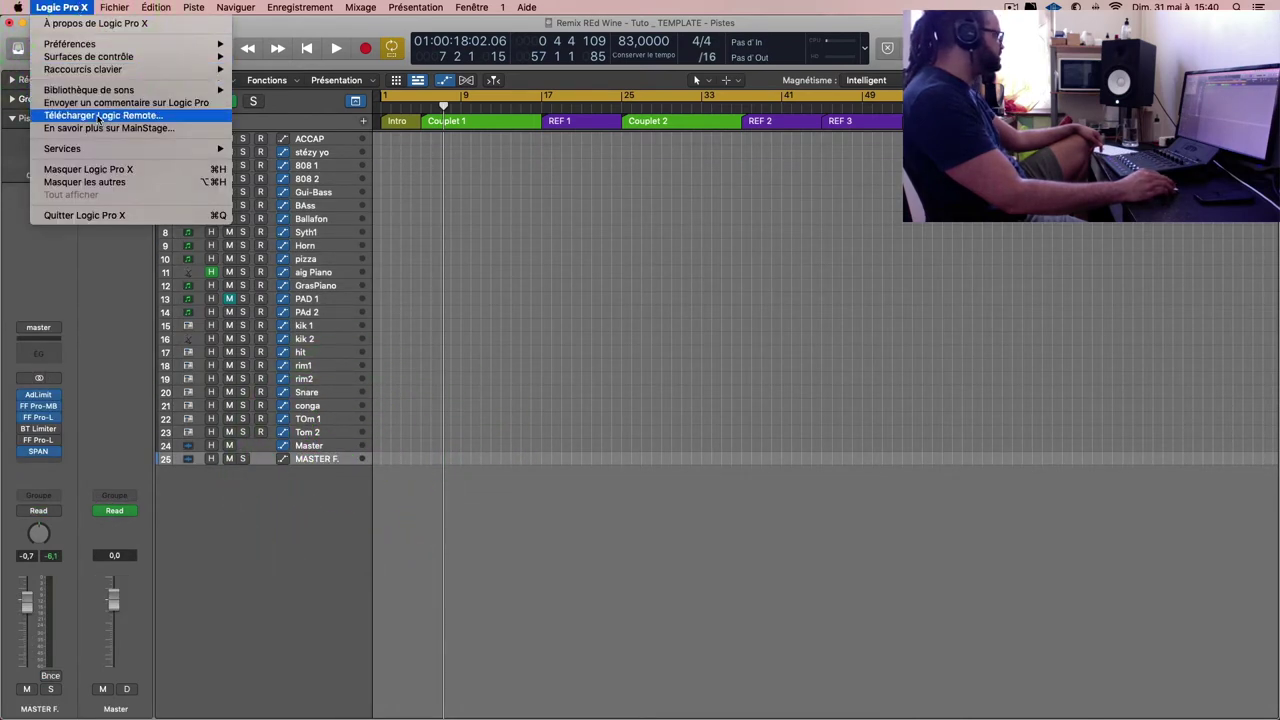
pyautogui.moveTo(114, 7)
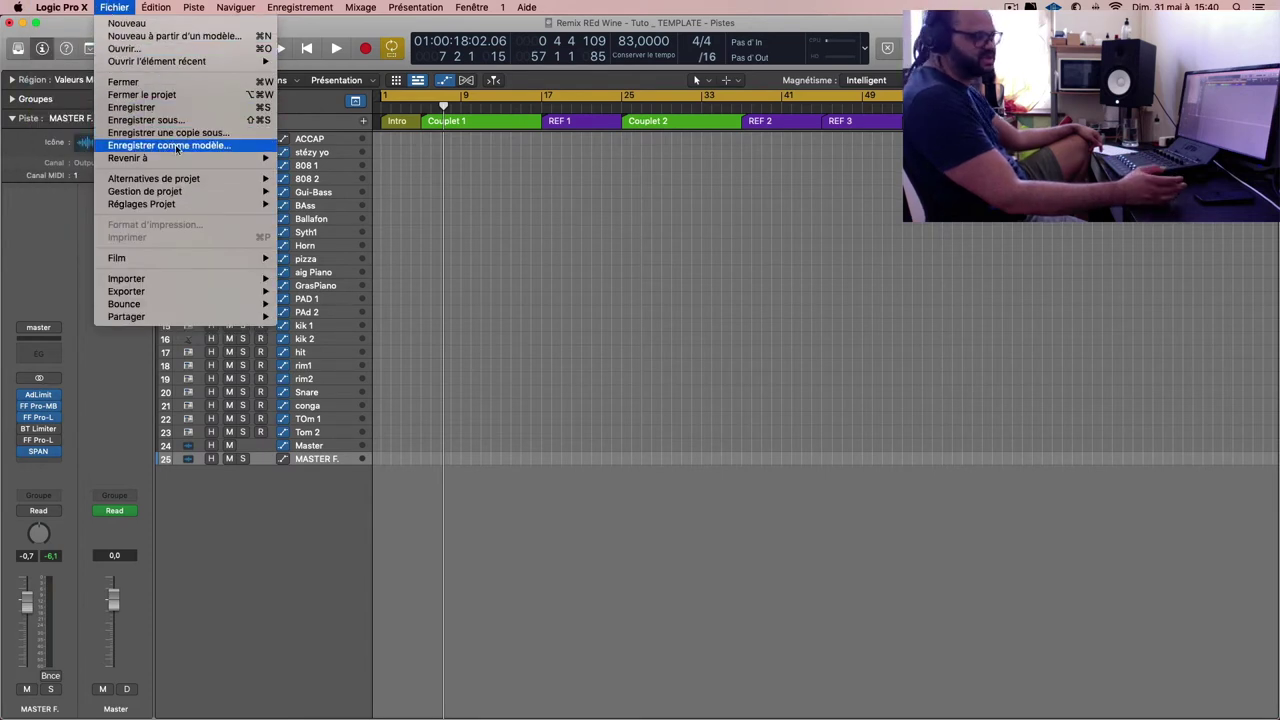
pyautogui.click(176, 147)
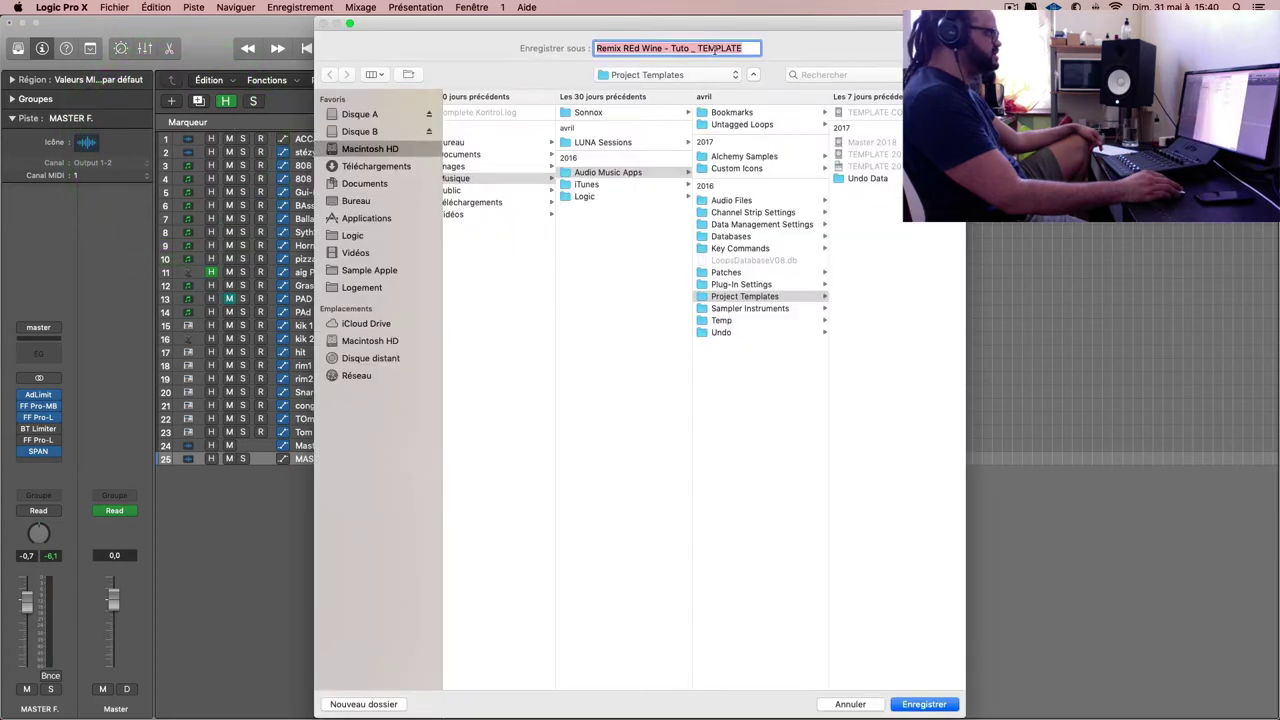
pyautogui.click(715, 48)
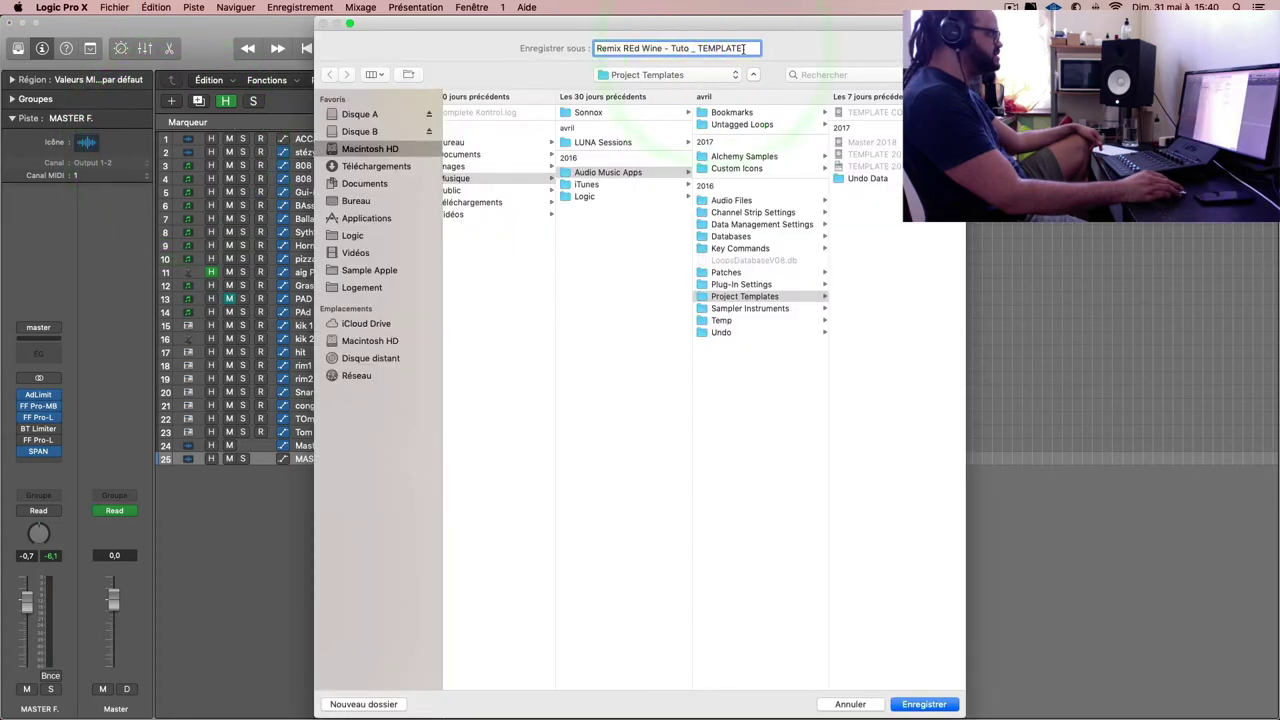
pyautogui.press('super+a')
pyautogui.click(460, 22)
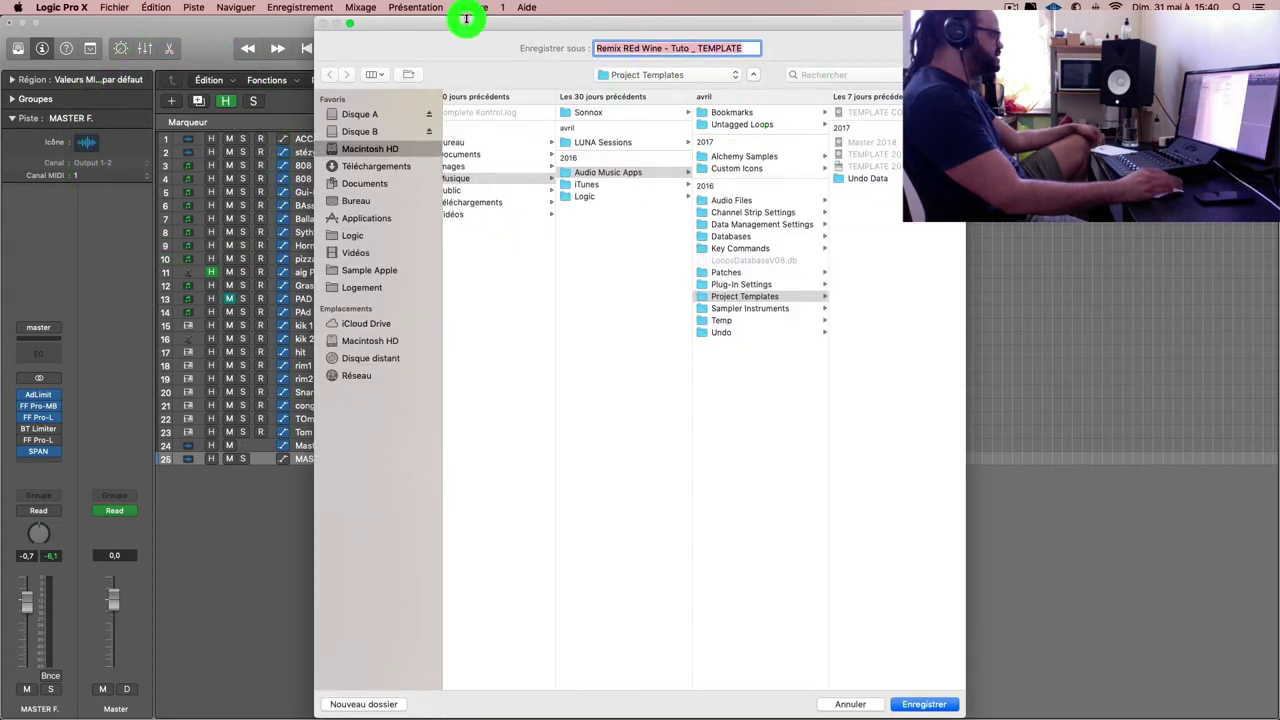
pyautogui.write('mix')
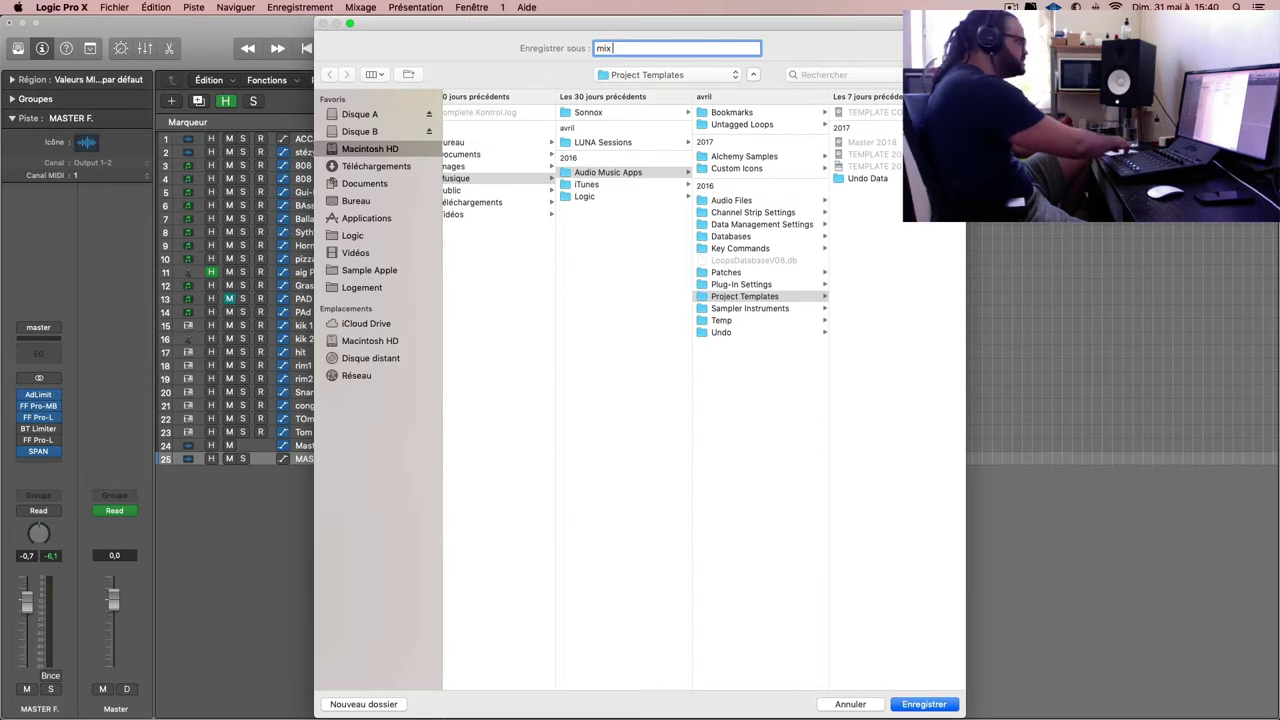
pyautogui.write(' RED')
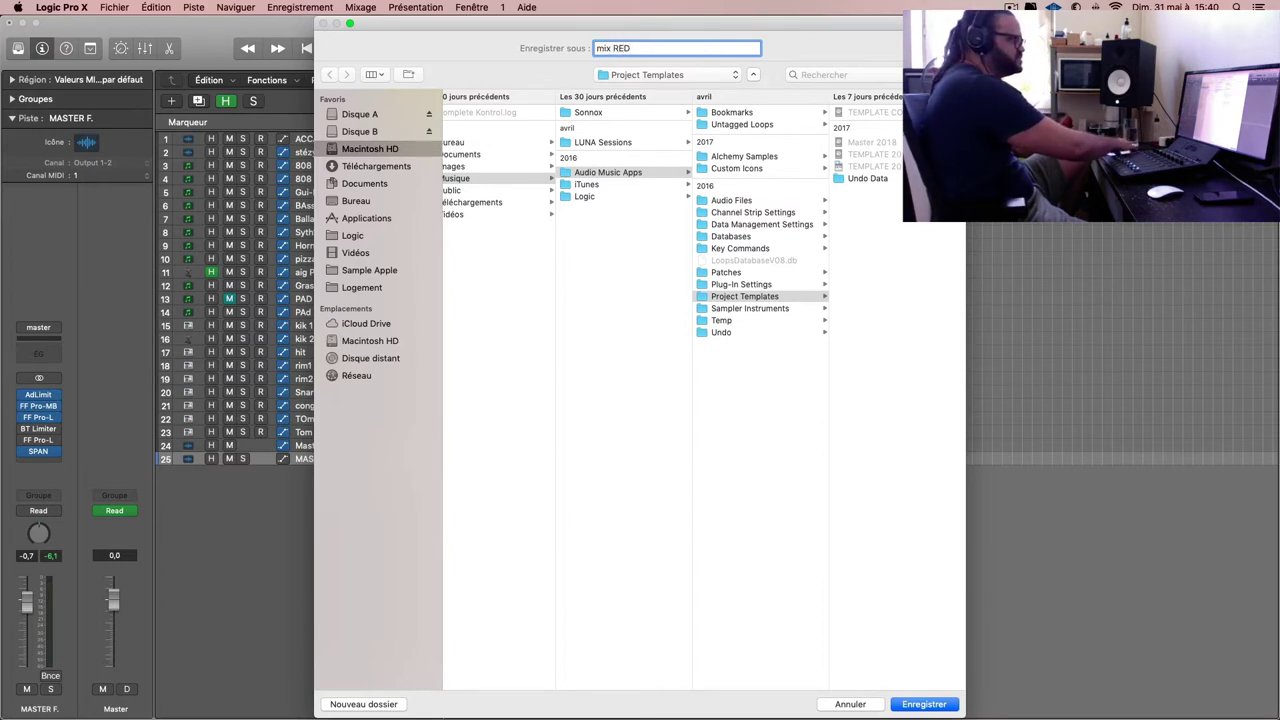
pyautogui.press('Return')
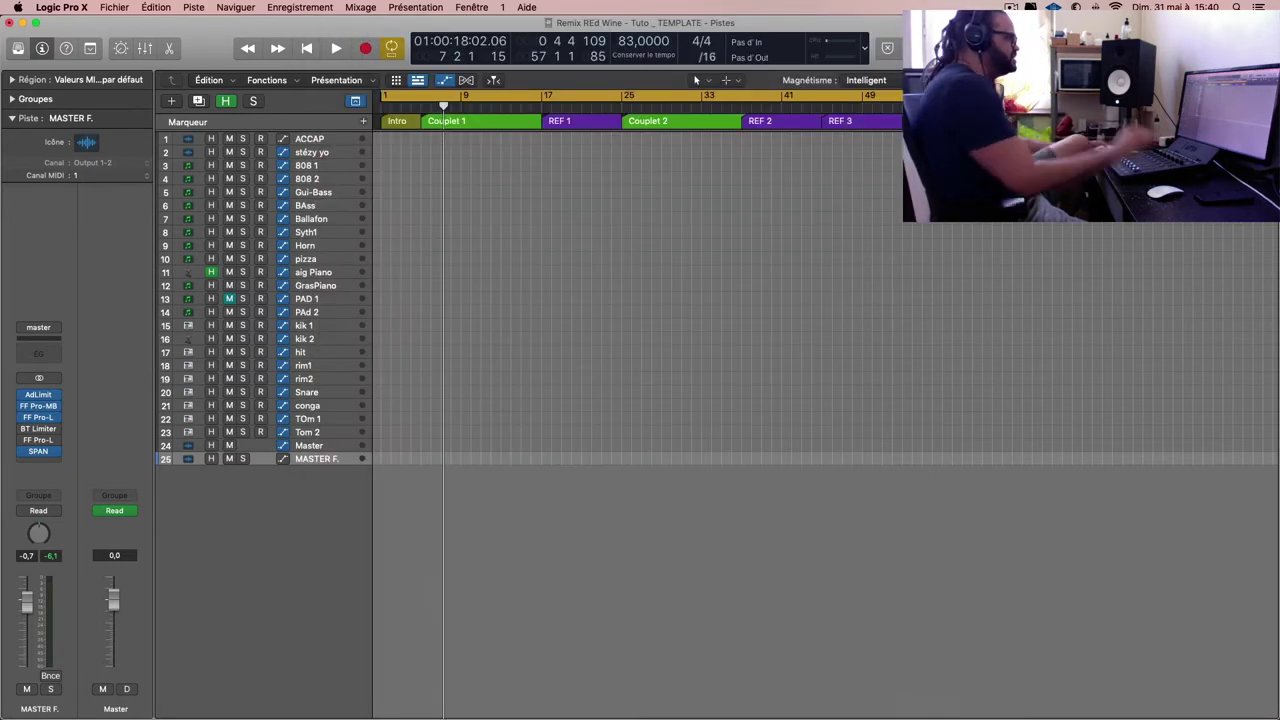
# Step: Close the Remix REd Wine project without saving its changes
pyautogui.click(114, 7)
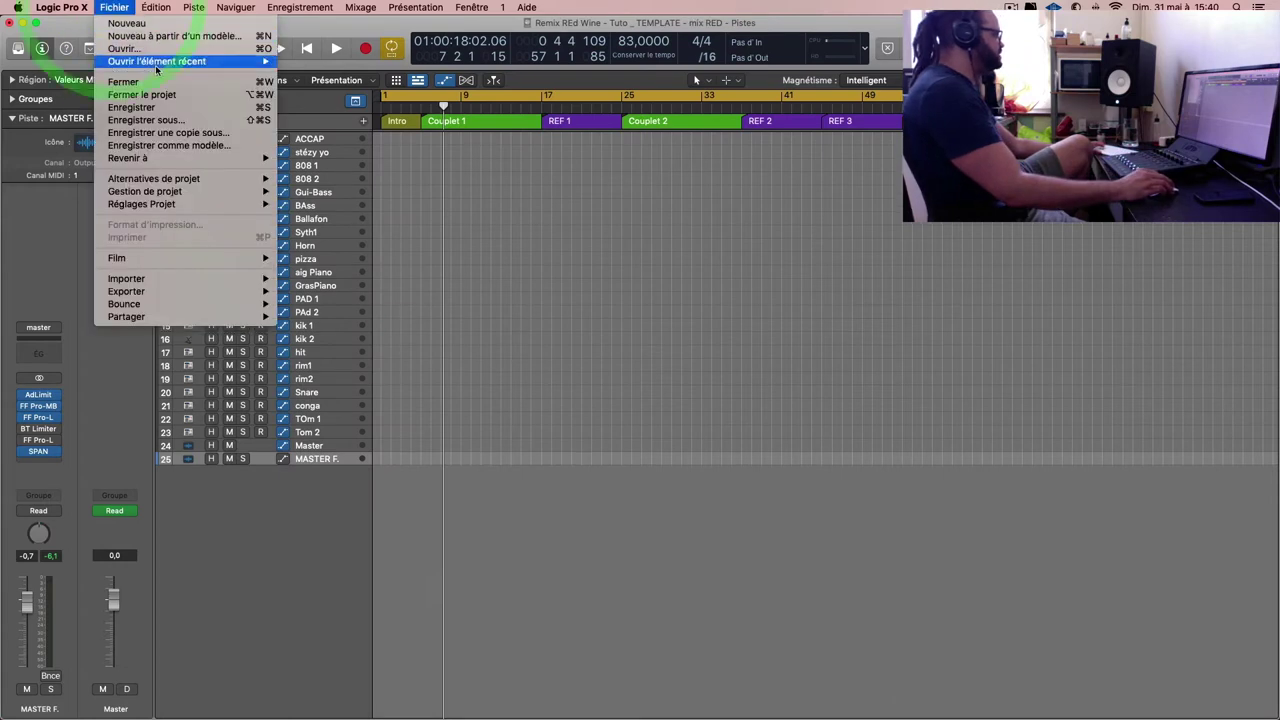
pyautogui.click(160, 94)
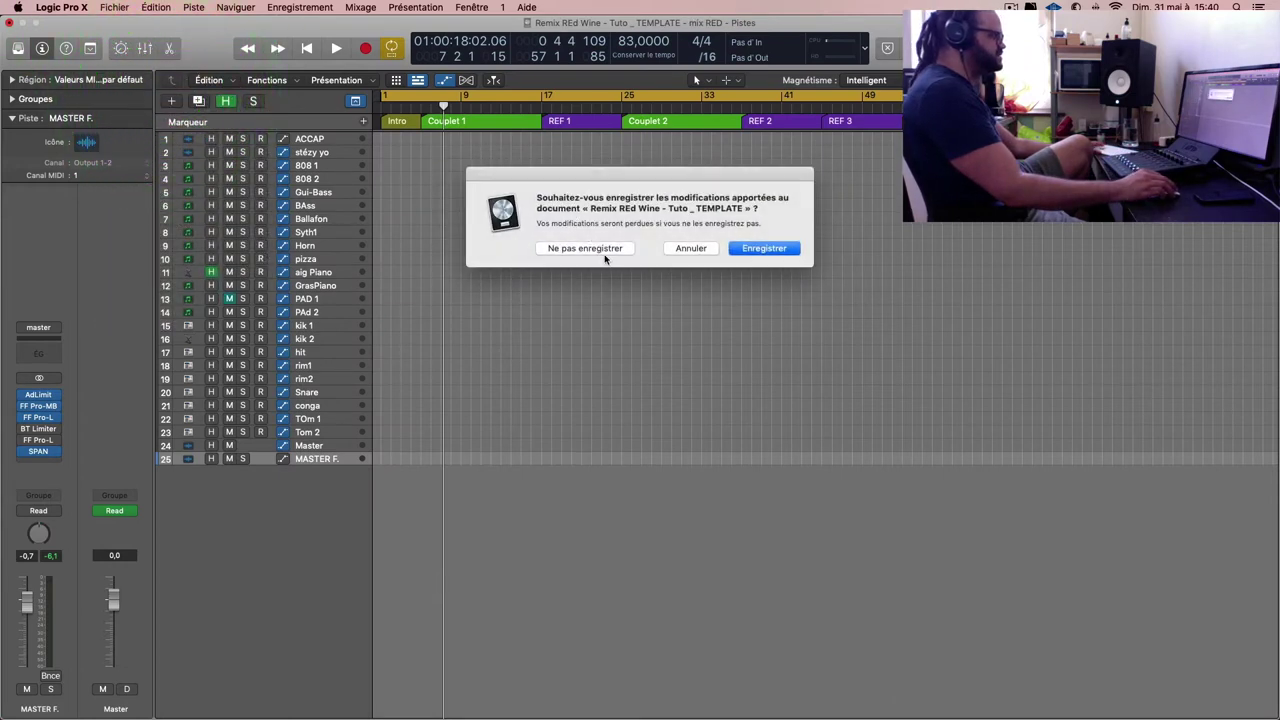
pyautogui.click(603, 251)
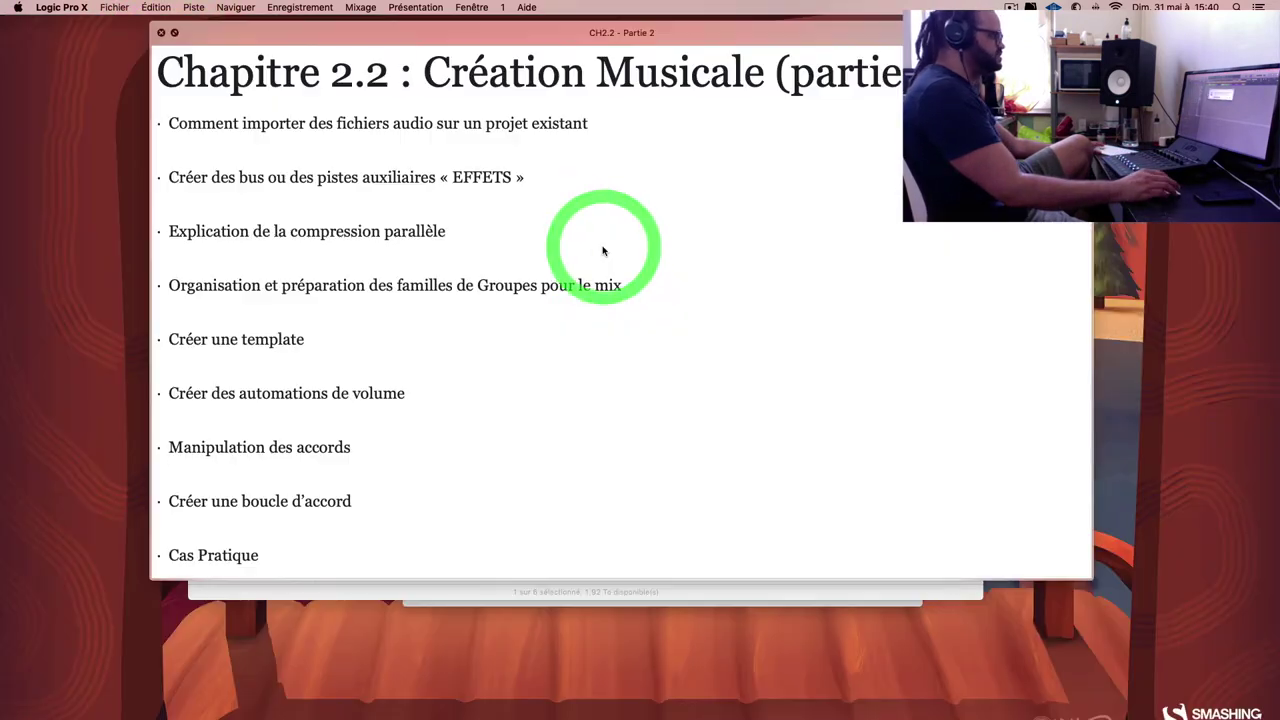
pyautogui.click(114, 7)
pyautogui.click(140, 24)
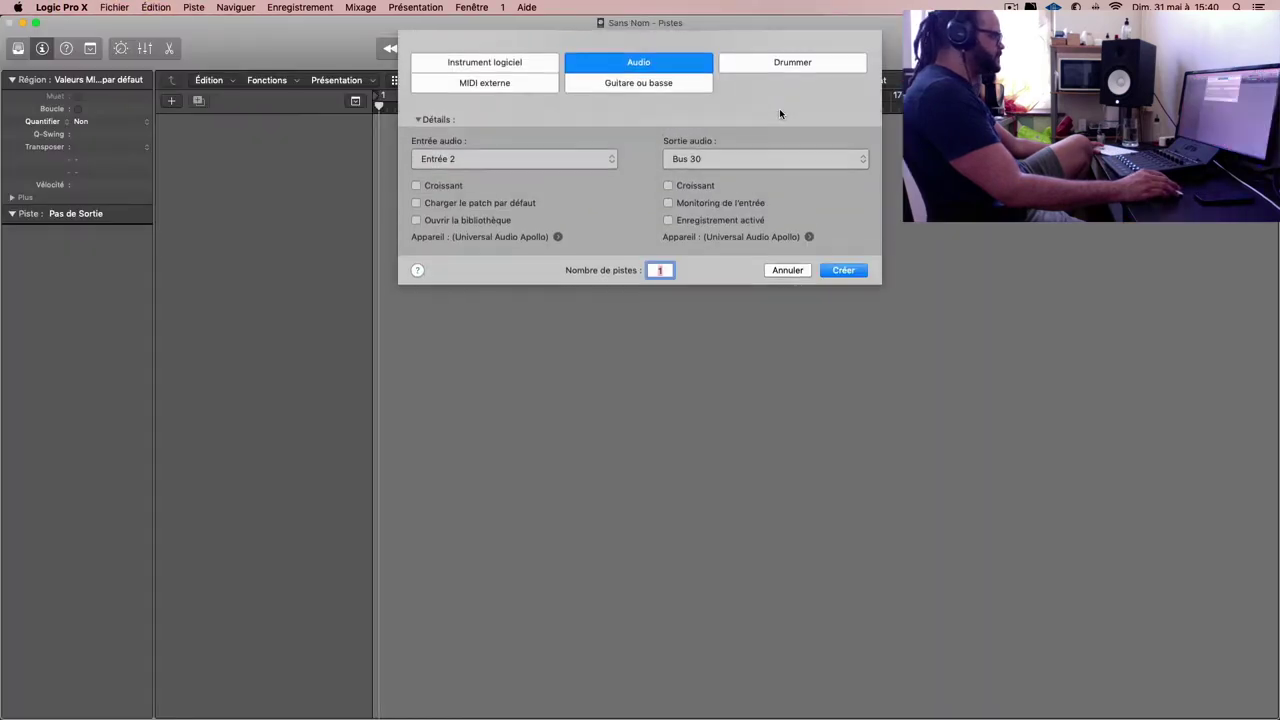
pyautogui.click(787, 270)
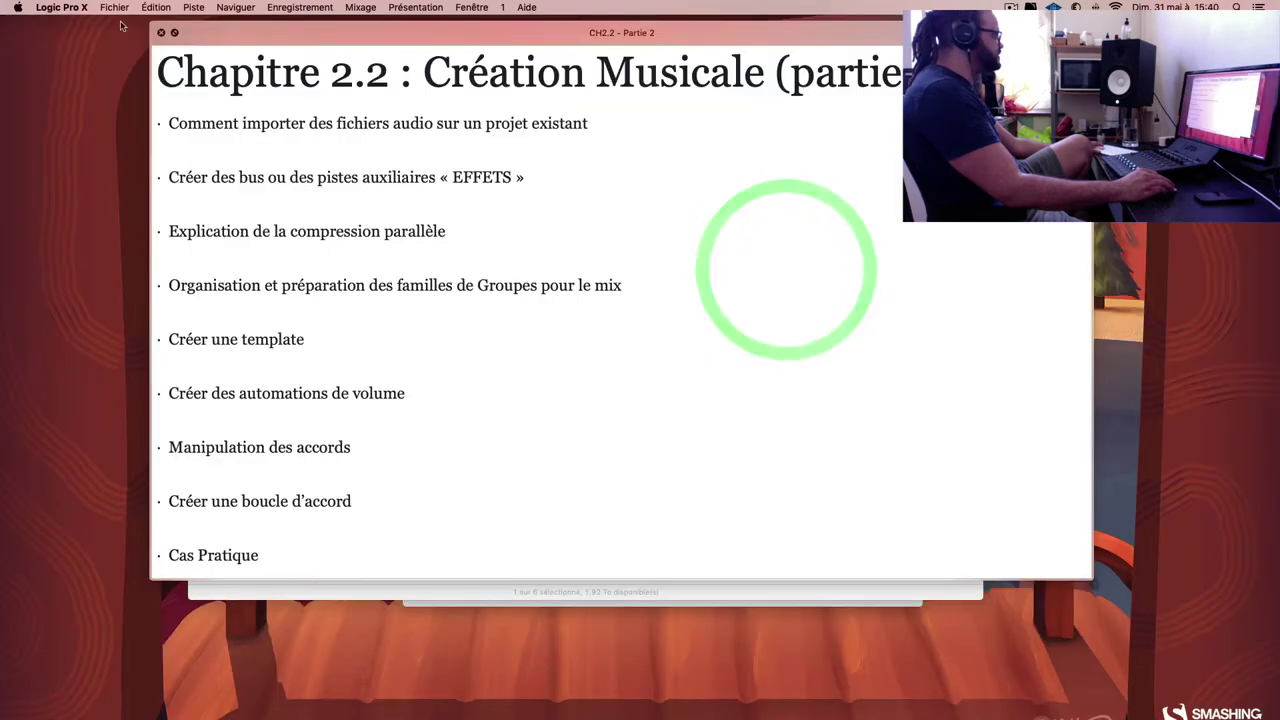
# Step: Create a new project from the "mix RED" template in Mes modèles
pyautogui.click(108, 14)
pyautogui.press('super+n')
pyautogui.click(114, 7)
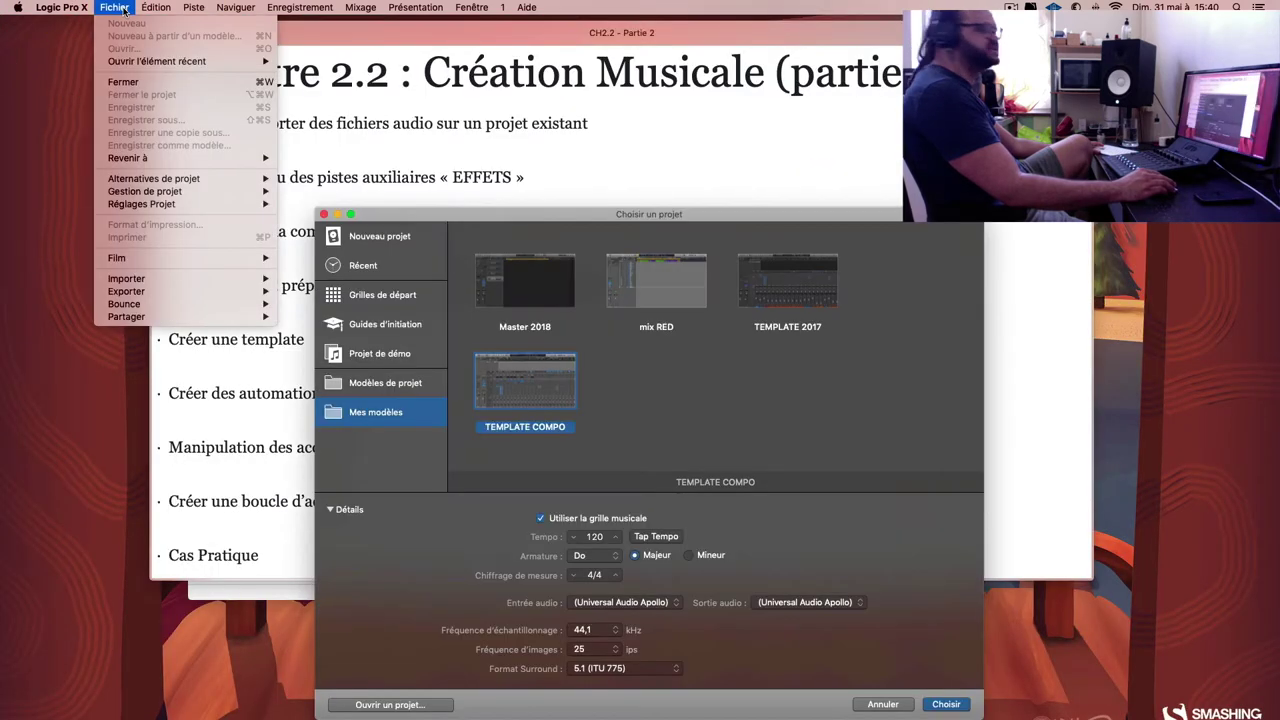
pyautogui.click(411, 441)
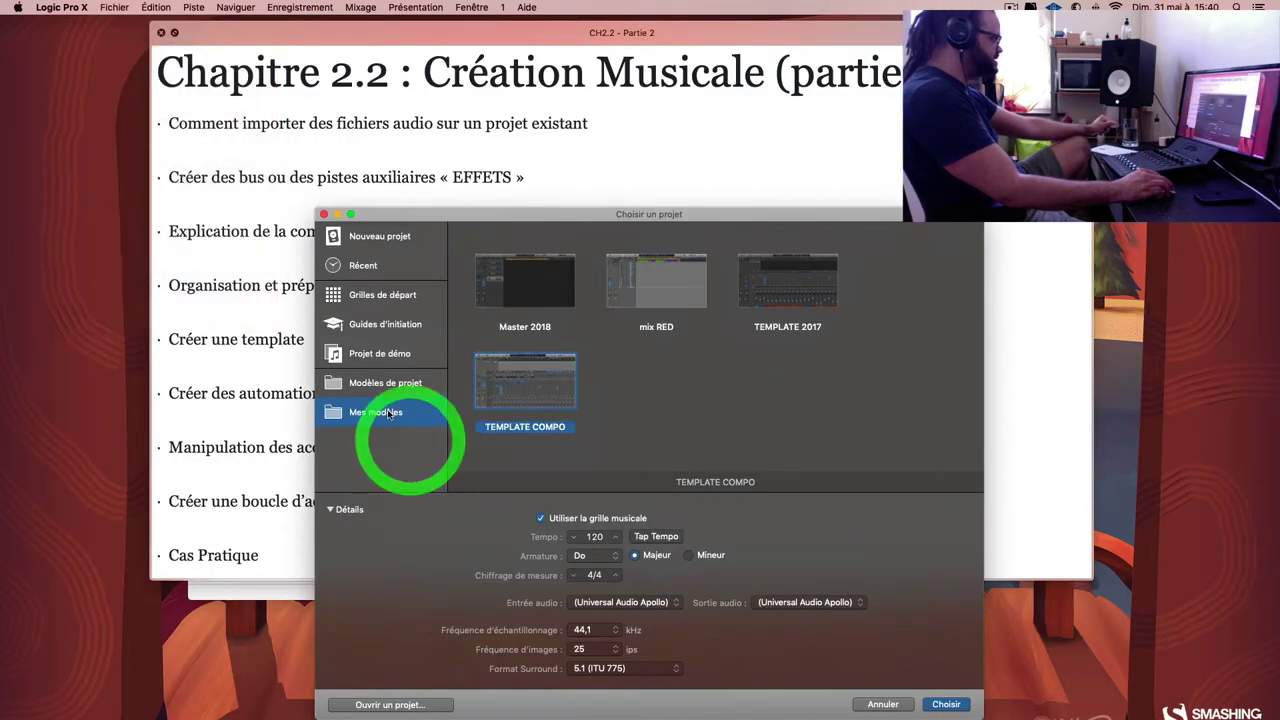
pyautogui.click(665, 284)
pyautogui.doubleClick(665, 284)
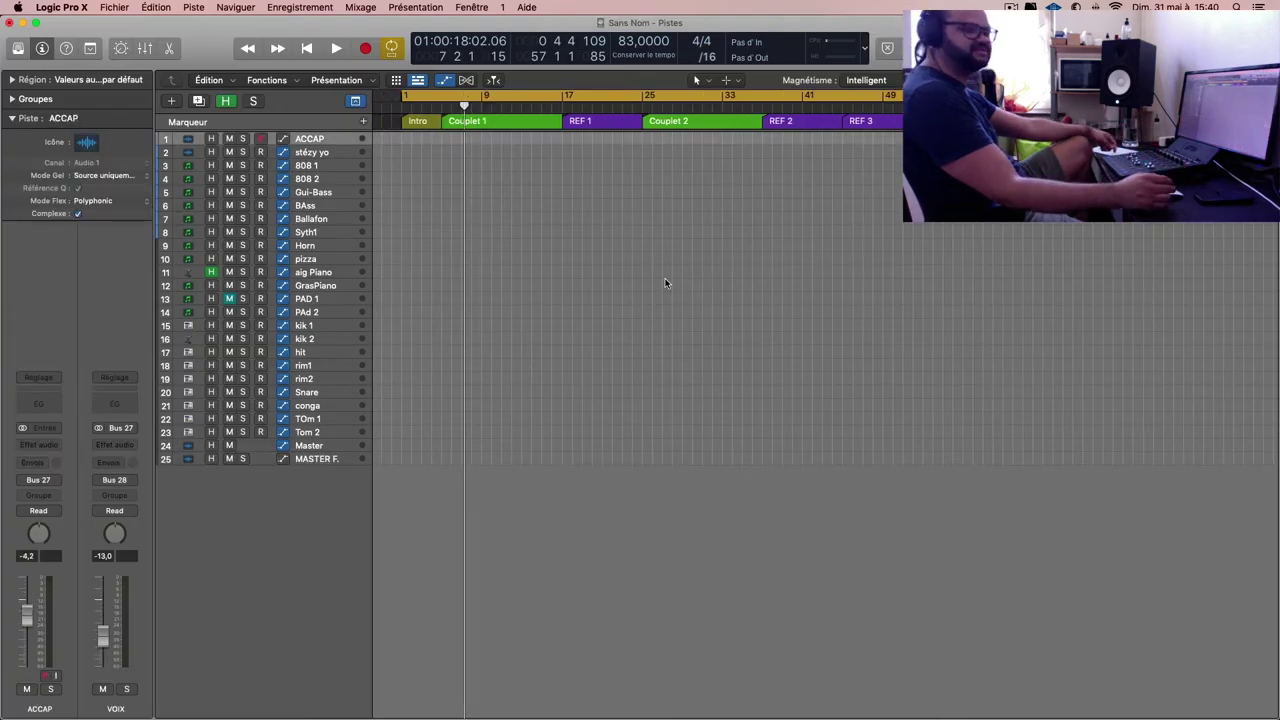
# Step: Show the mixer and examine the template's channel strips from the instrument tracks across to the bus strips
pyautogui.press('x')
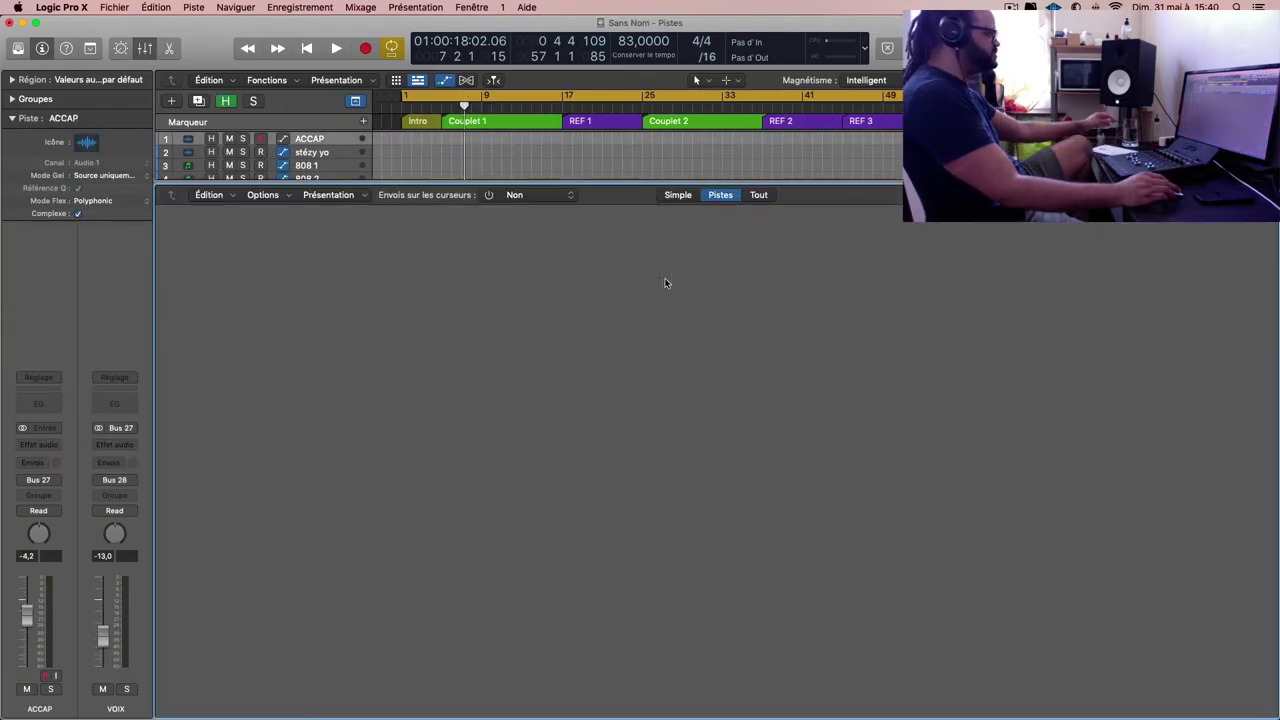
pyautogui.hscroll(15, 665, 283)
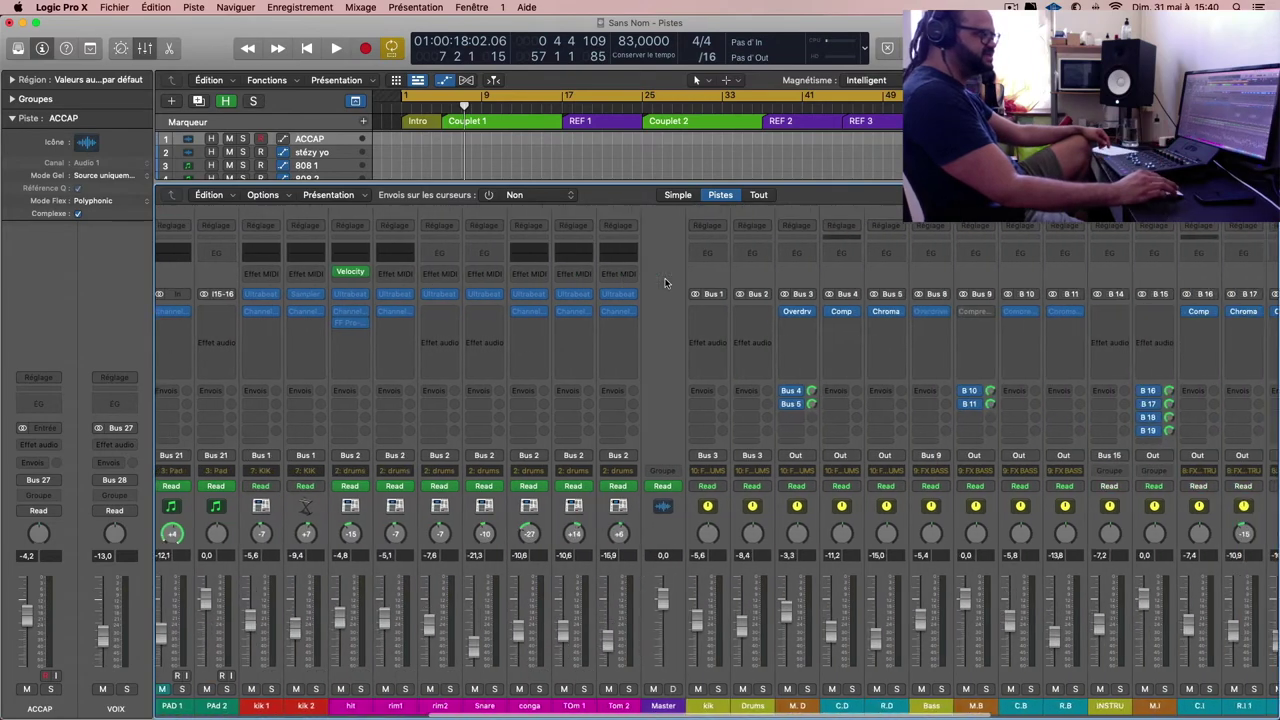
pyautogui.hscroll(8, 665, 283)
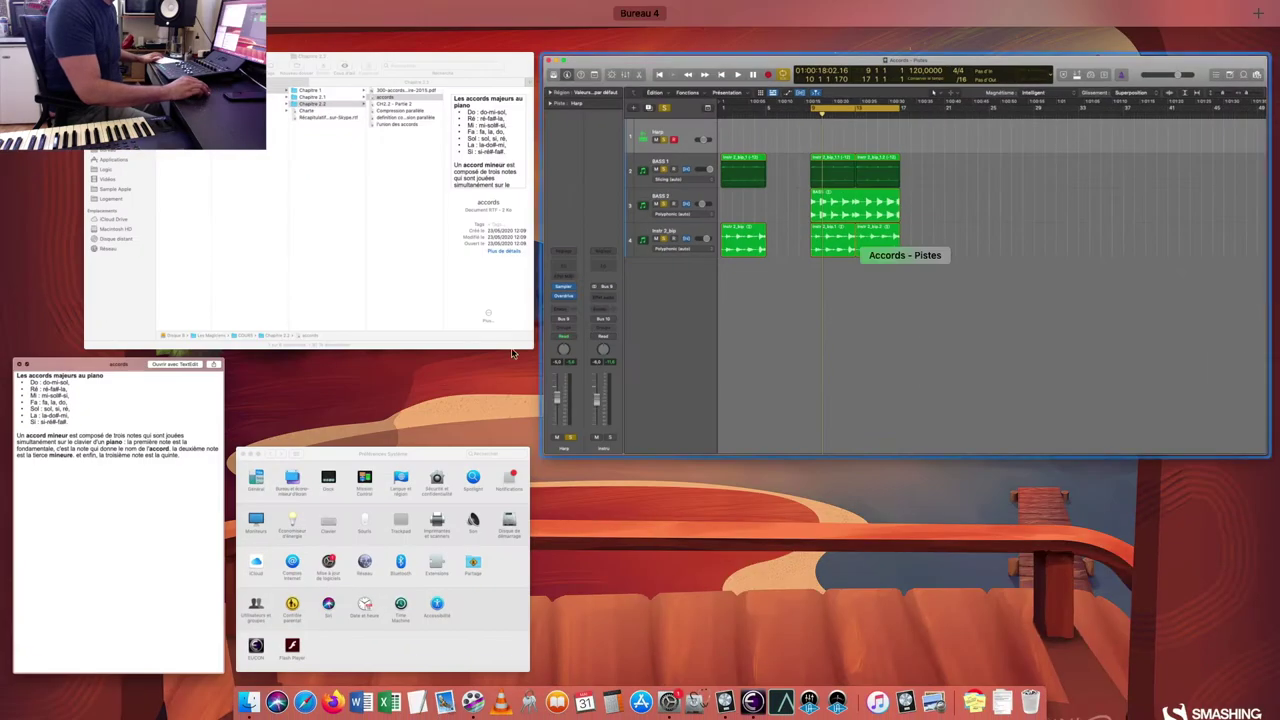
# Step: Reposition the "accords" preview over the Accords project and bring the Finder window showing Chapitre 2.2 forward
pyautogui.press('space')
pyautogui.moveTo(207, 32); pyautogui.dragTo(844, 159)
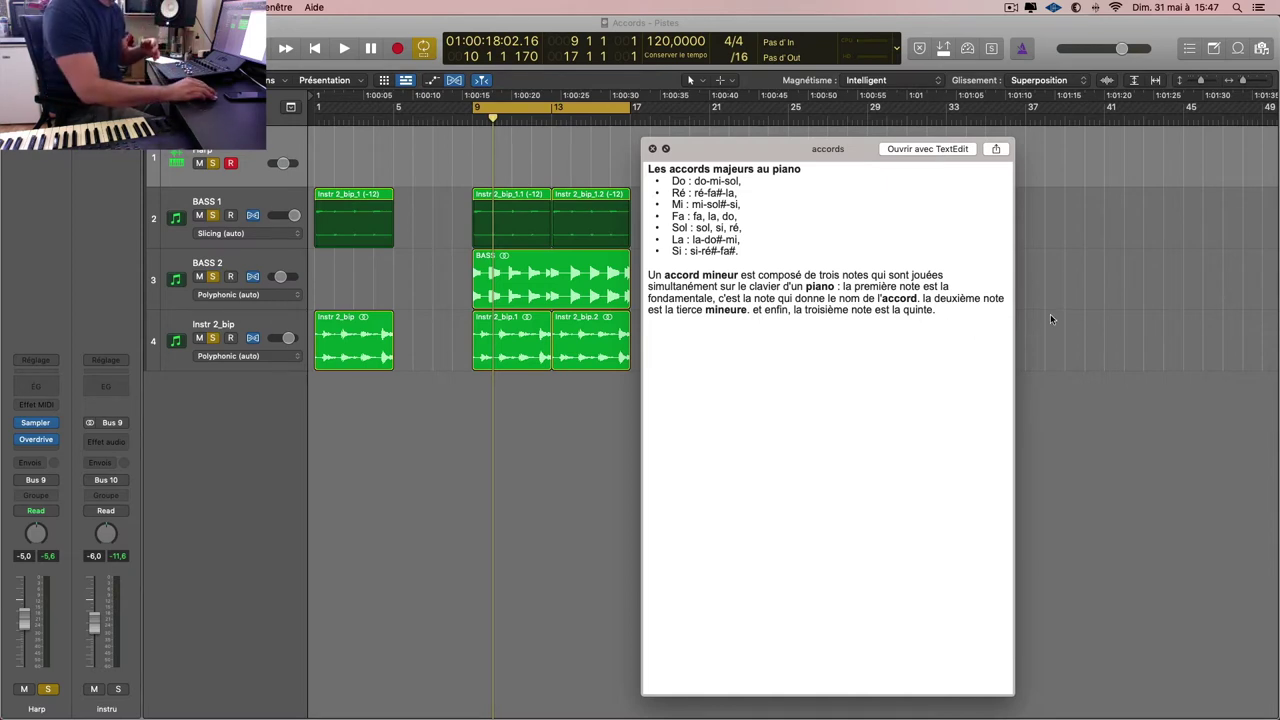
pyautogui.hotkey('ctrl', 'Up')
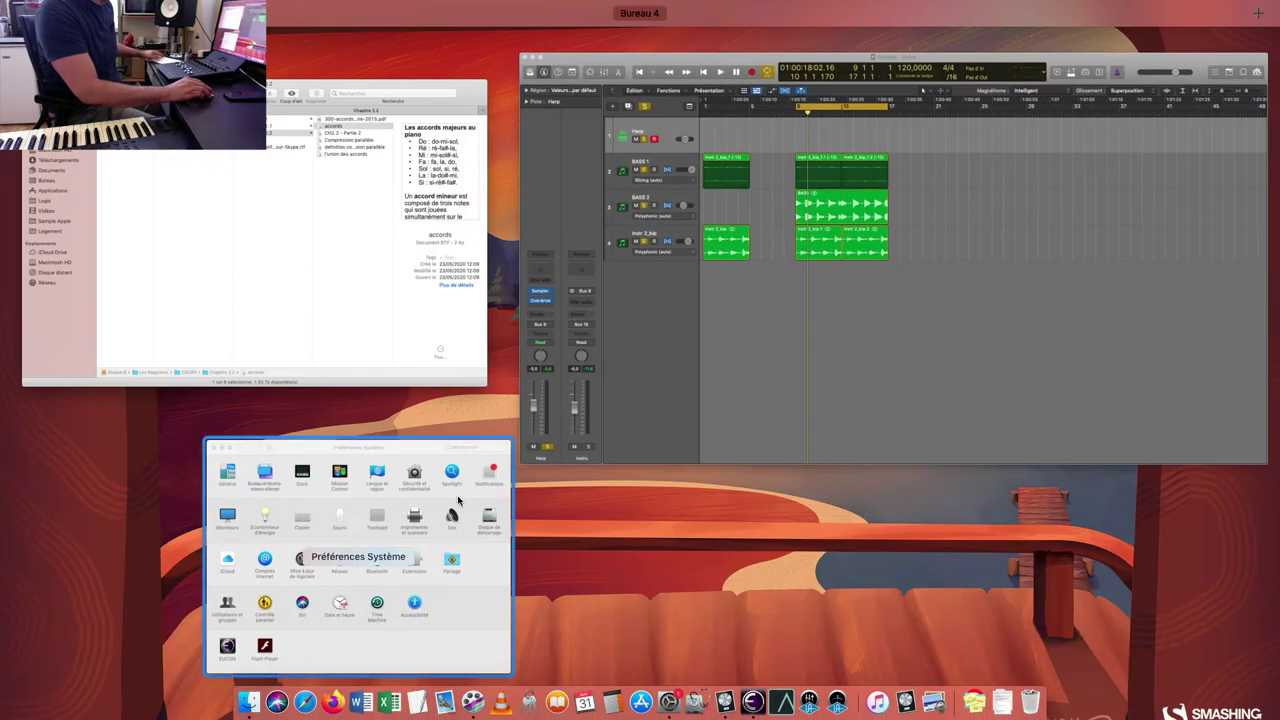
pyautogui.click(427, 305)
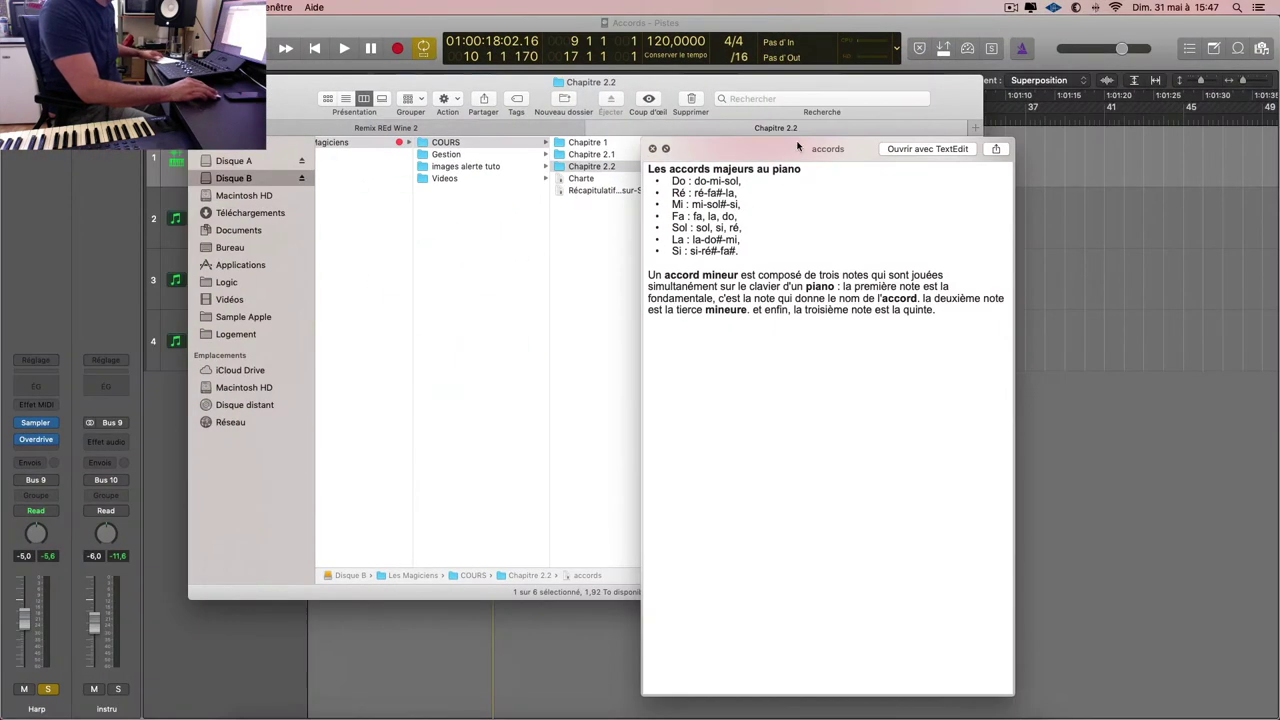
pyautogui.moveTo(748, 145); pyautogui.dragTo(903, 240)
pyautogui.click(570, 178)
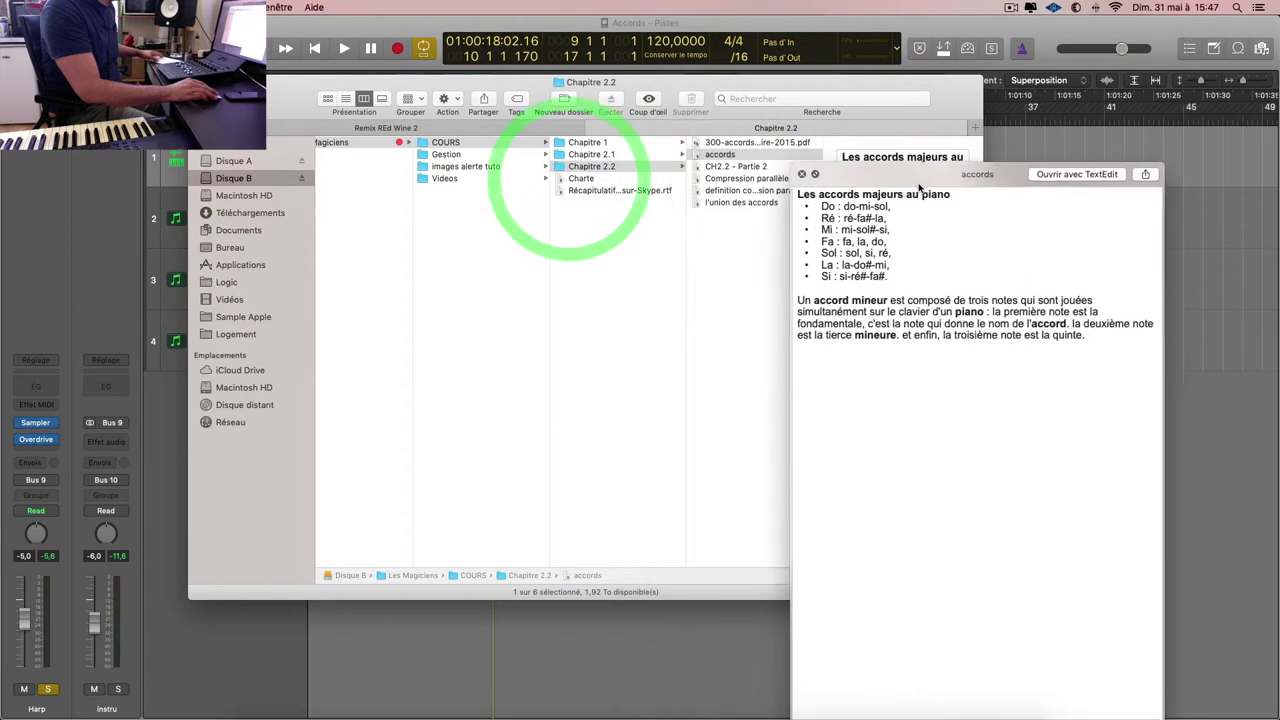
# Step: Preview the file "l'union des accords" from the Chapitre 2.2 folder and return to the Accords project
pyautogui.click(786, 203)
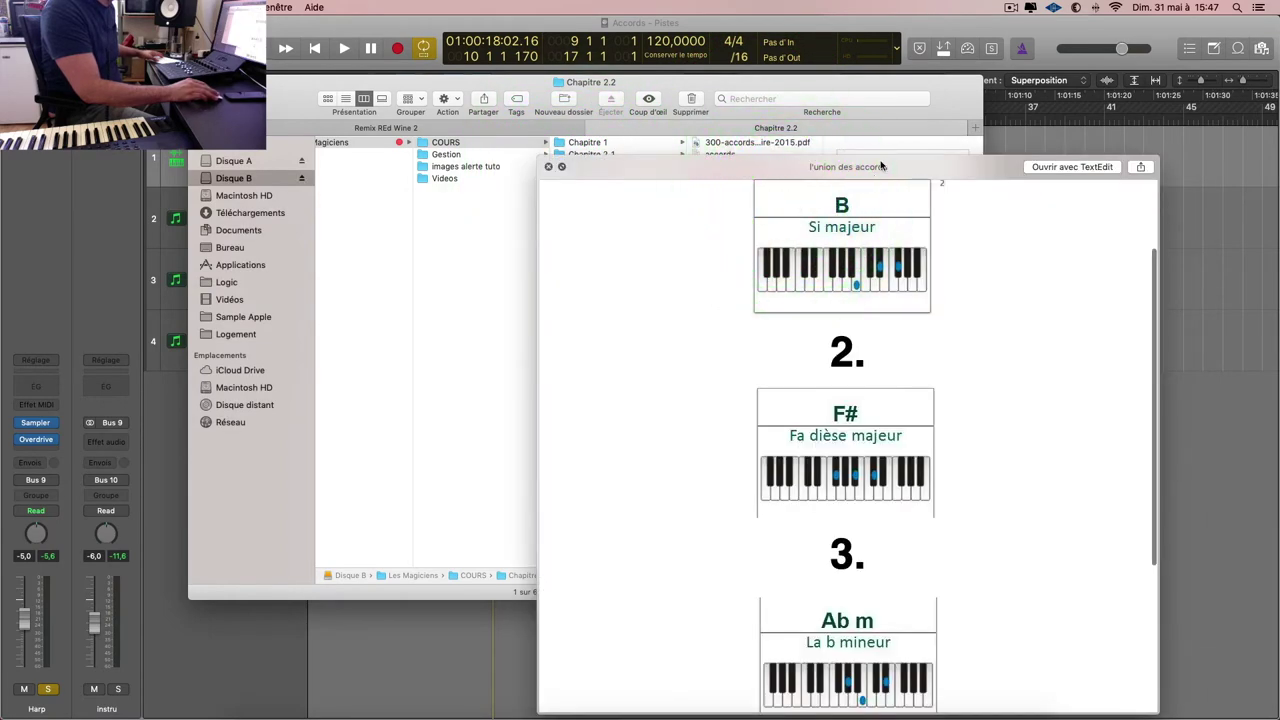
pyautogui.moveTo(885, 188); pyautogui.dragTo(880, 140)
pyautogui.click(1174, 270)
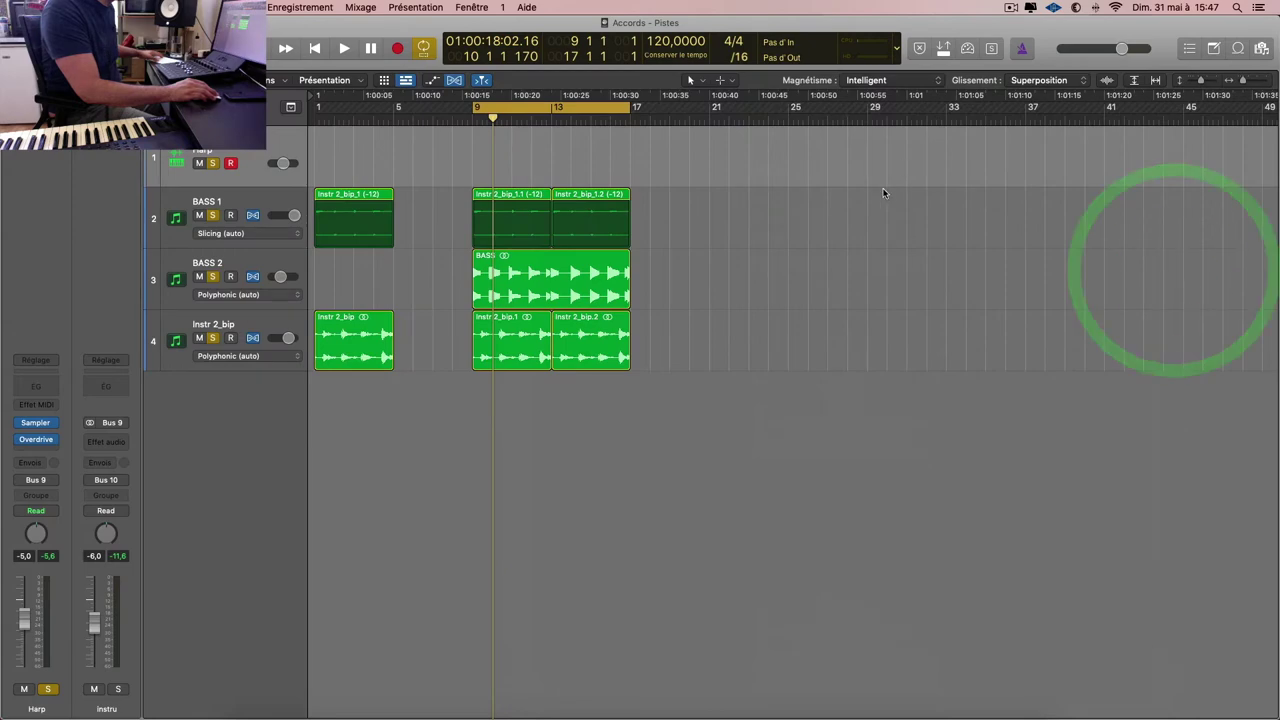
# Step: Switch back to Finder and open "l'union des accords" in TextEdit
pyautogui.hotkey('ctrl', 'Up')
pyautogui.press('super+Tab')
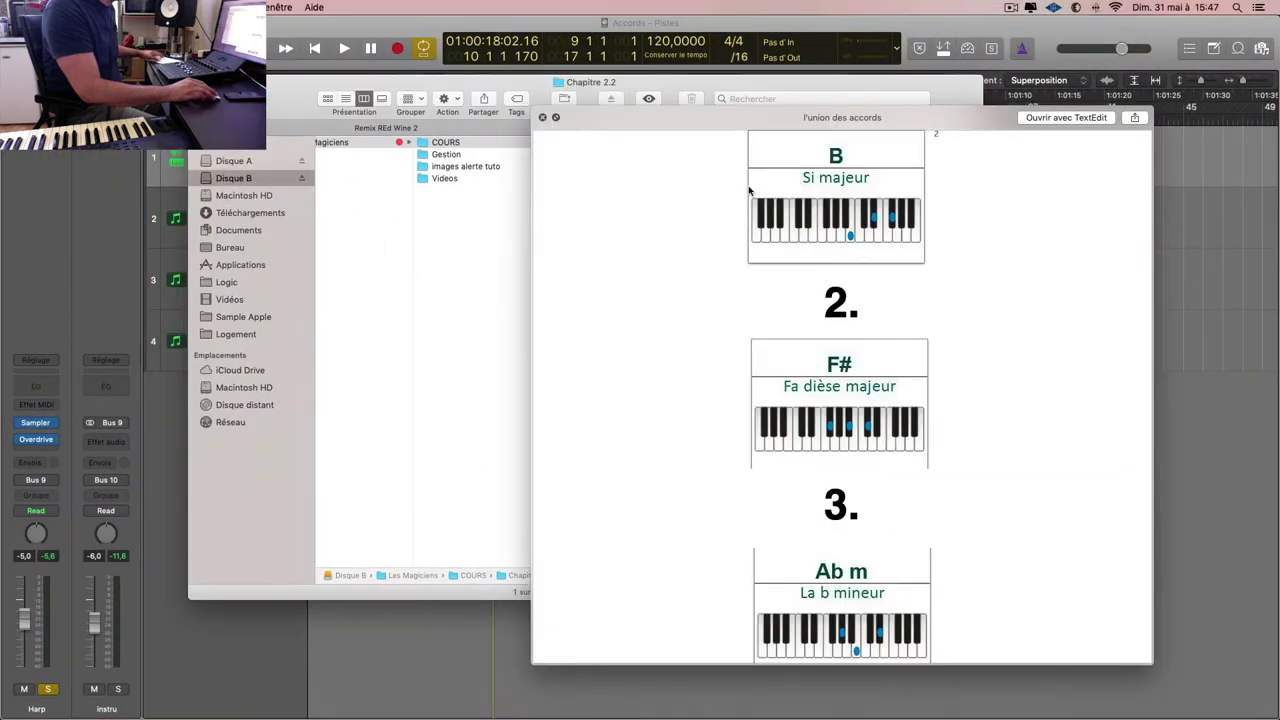
pyautogui.press('space')
pyautogui.doubleClick(760, 205)
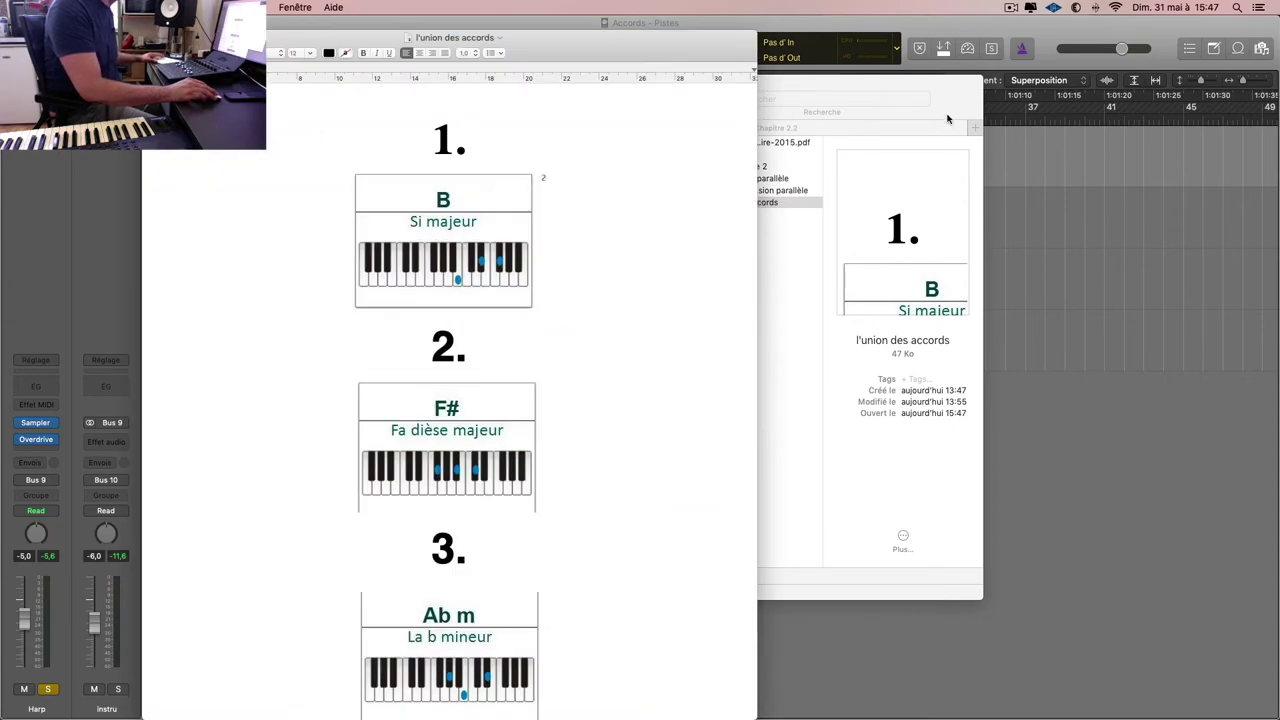
# Step: Place the "l'union des accords" document in front of the Logic project and examine its numbered chord diagrams
pyautogui.click(1057, 214)
pyautogui.hotkey('ctrl', 'Up')
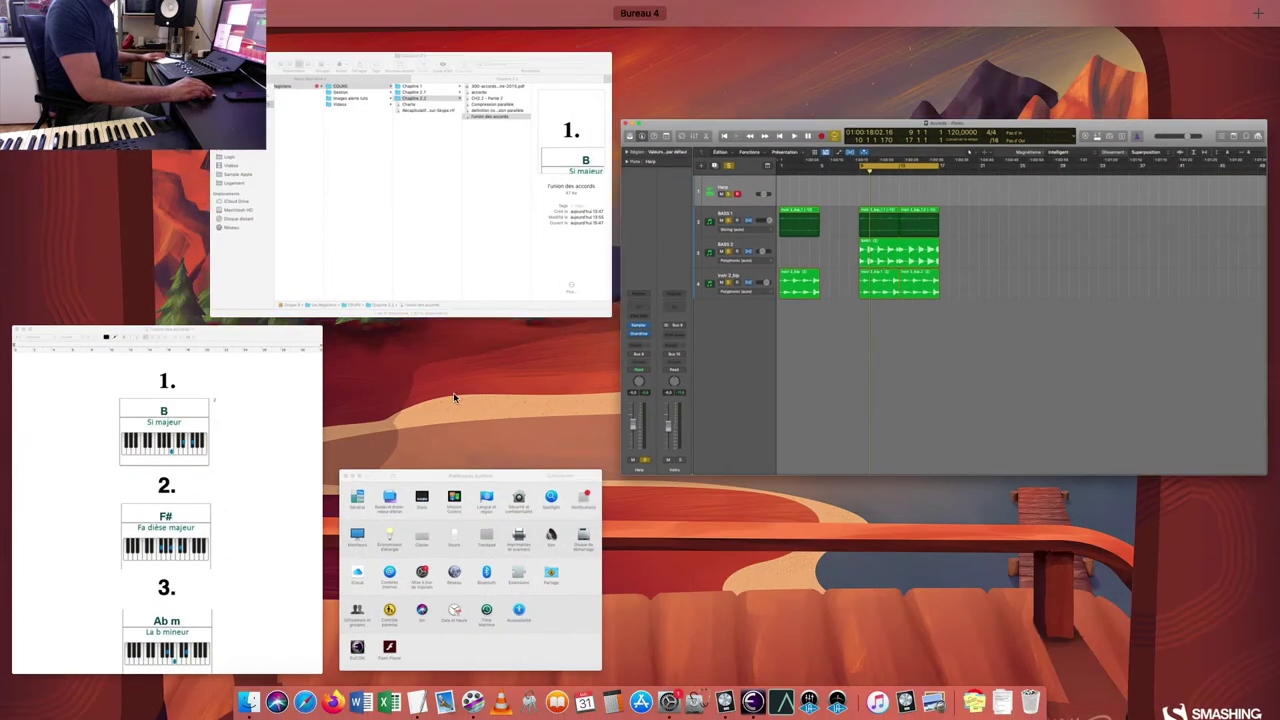
pyautogui.click(200, 460)
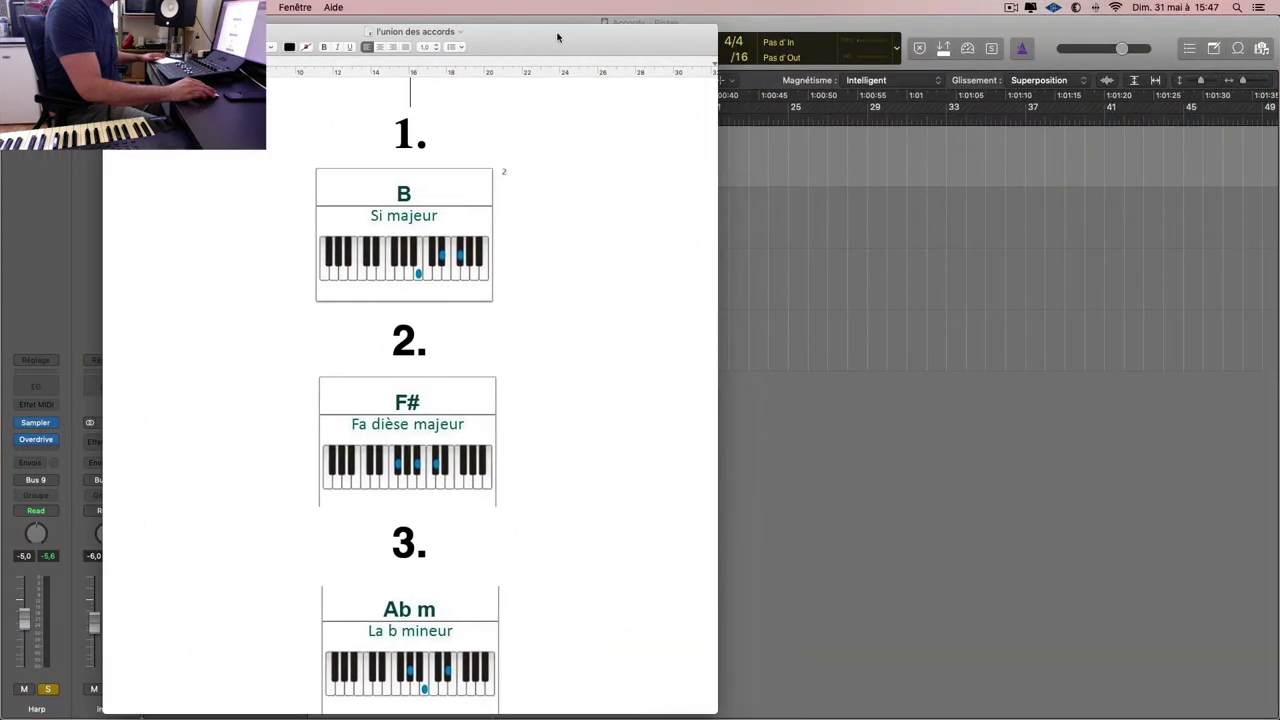
pyautogui.click(586, 229)
pyautogui.click(629, 47)
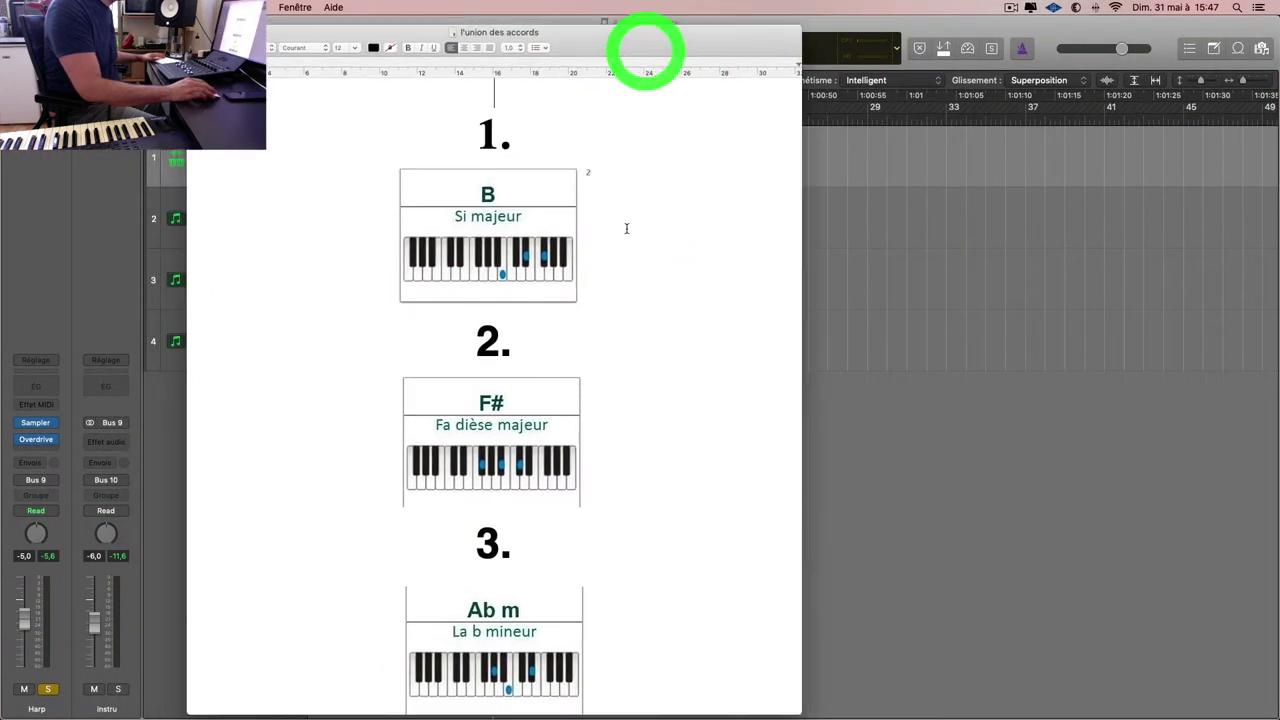
pyautogui.scroll(-5, 628, 228)
pyautogui.scroll(3, 632, 232)
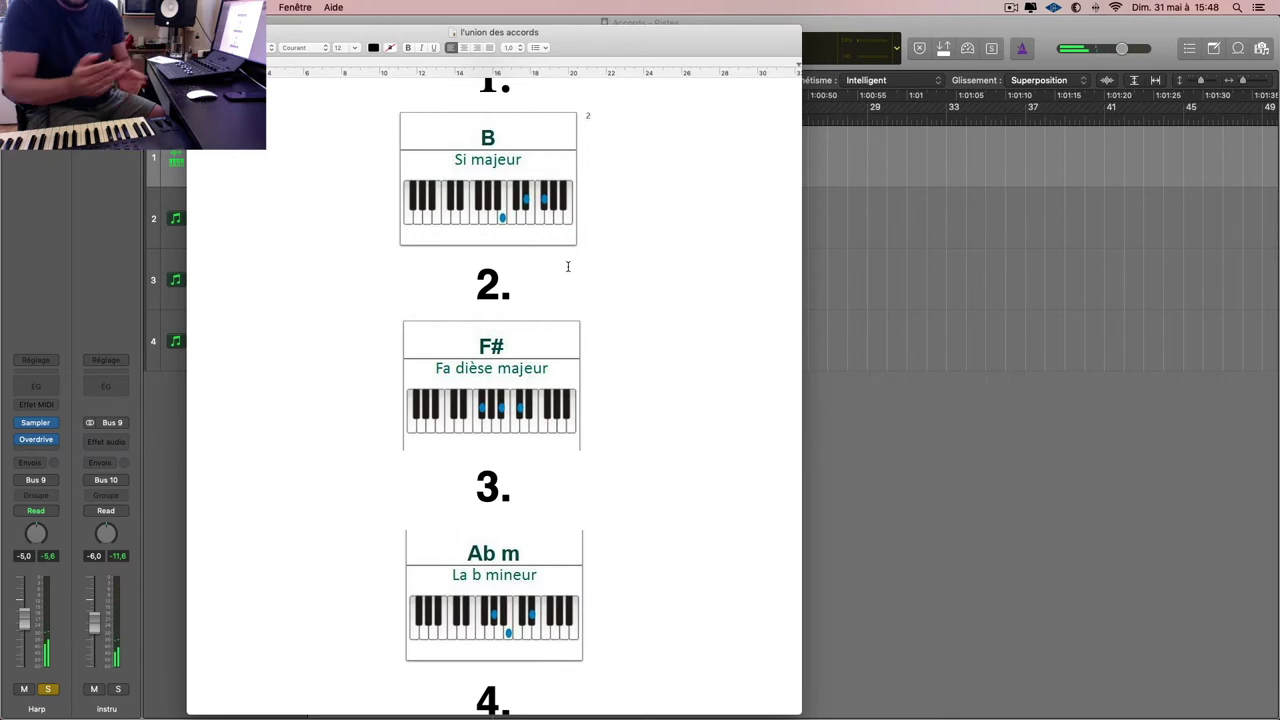
# Step: Return to the Accords project in Logic Pro and toggle low-latency mode on and off to compare the Harp's response
pyautogui.click(934, 238)
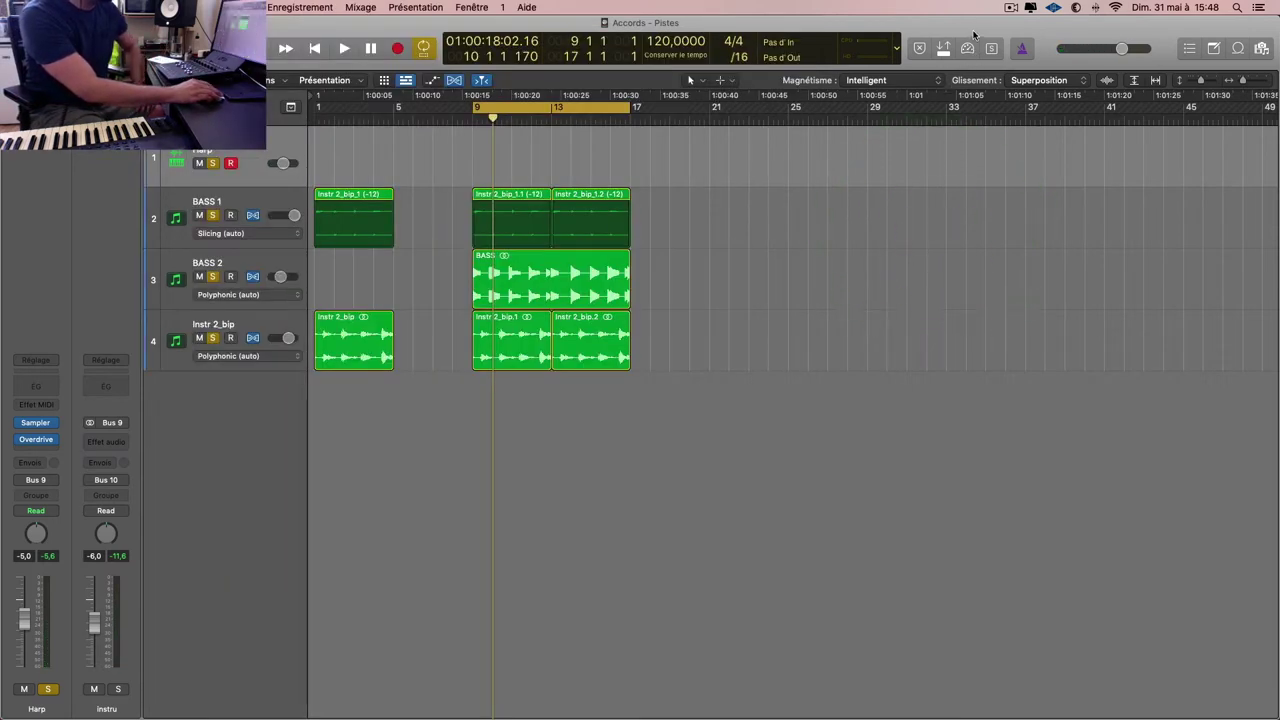
pyautogui.click(973, 37)
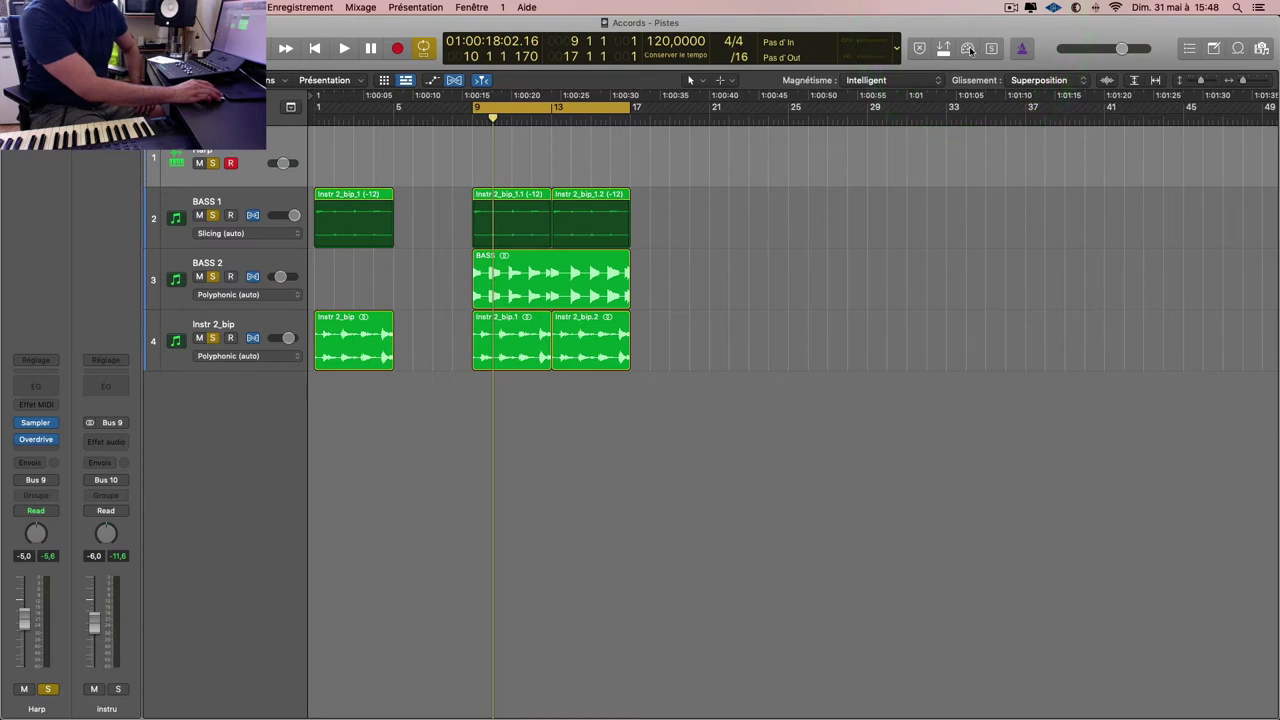
pyautogui.click(968, 50)
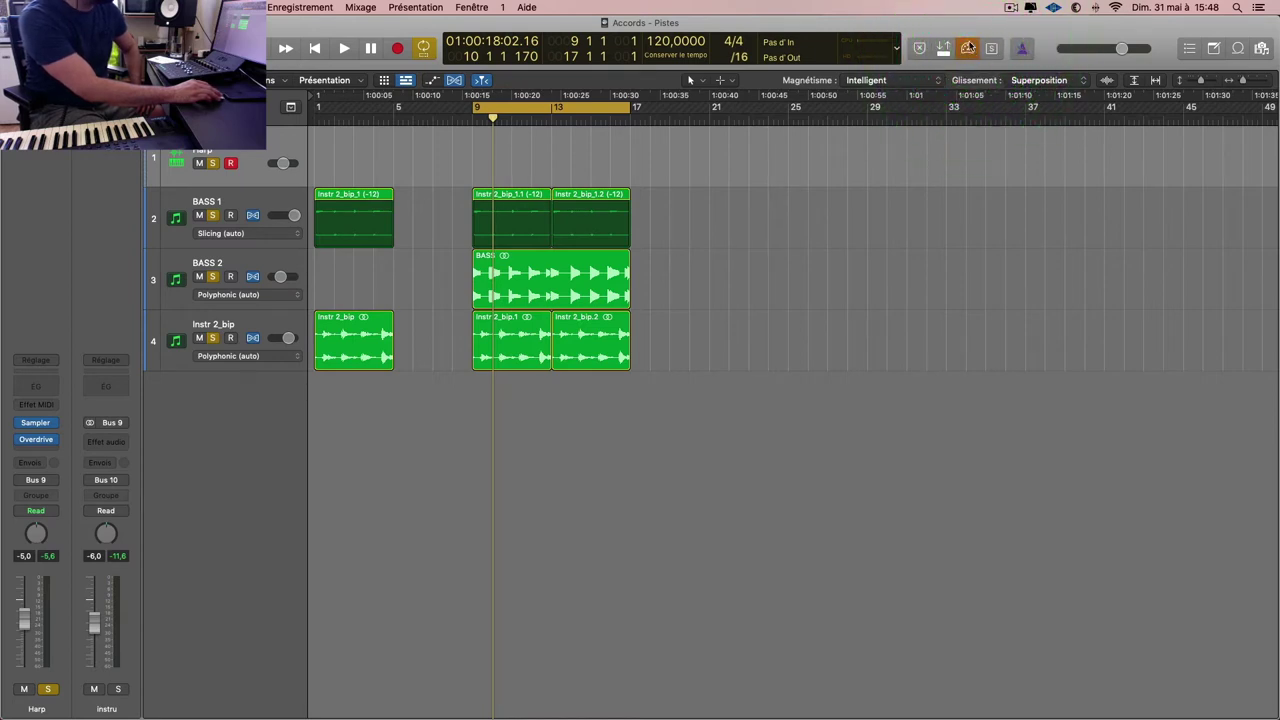
pyautogui.click(972, 40)
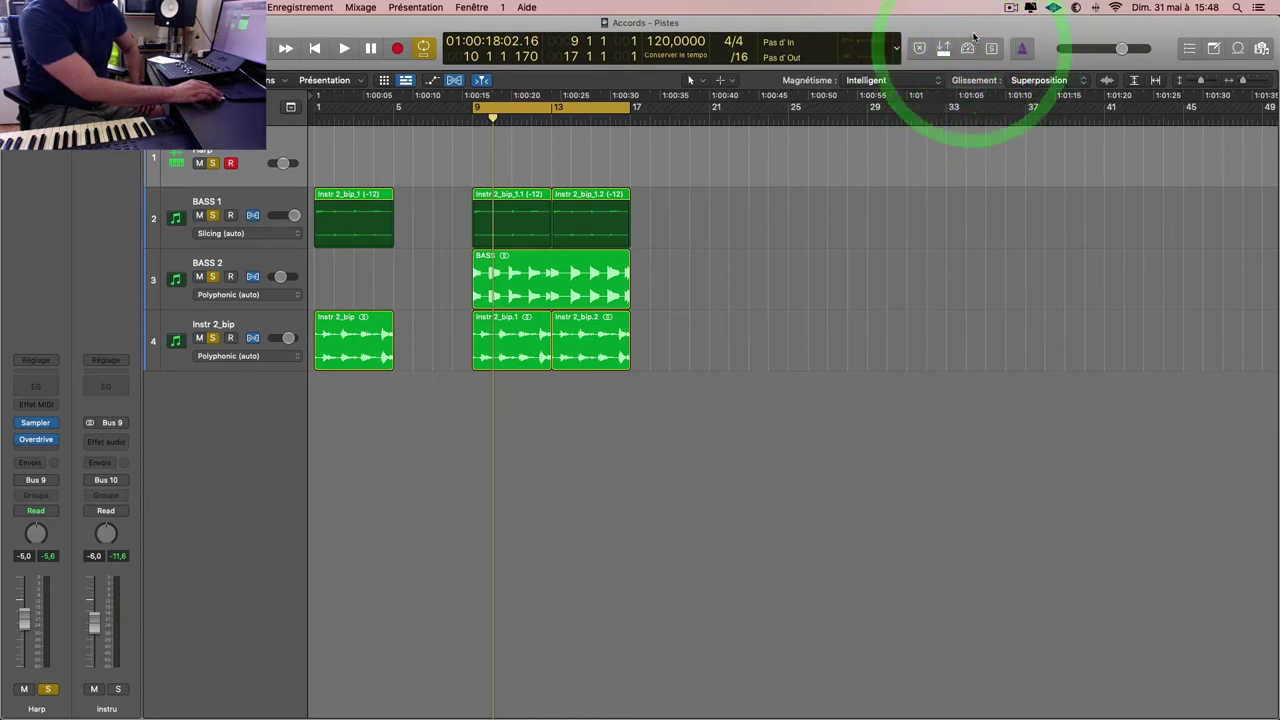
pyautogui.click(970, 49)
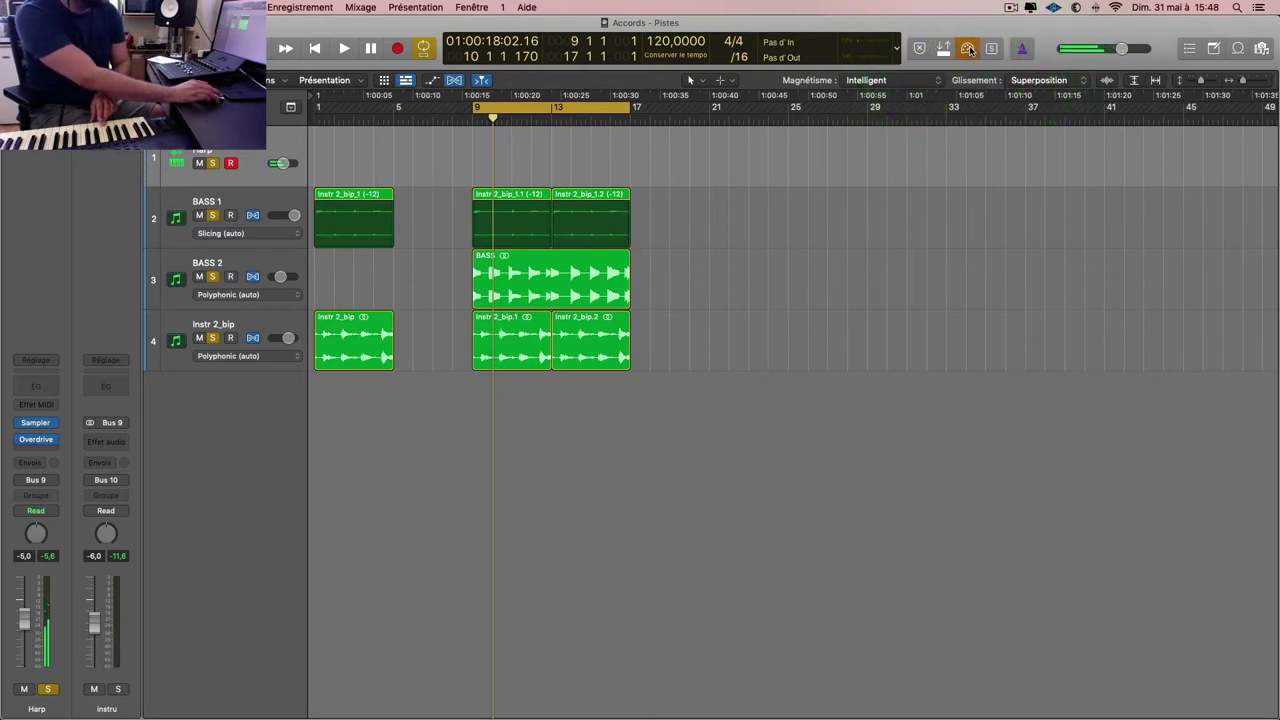
pyautogui.click(968, 49)
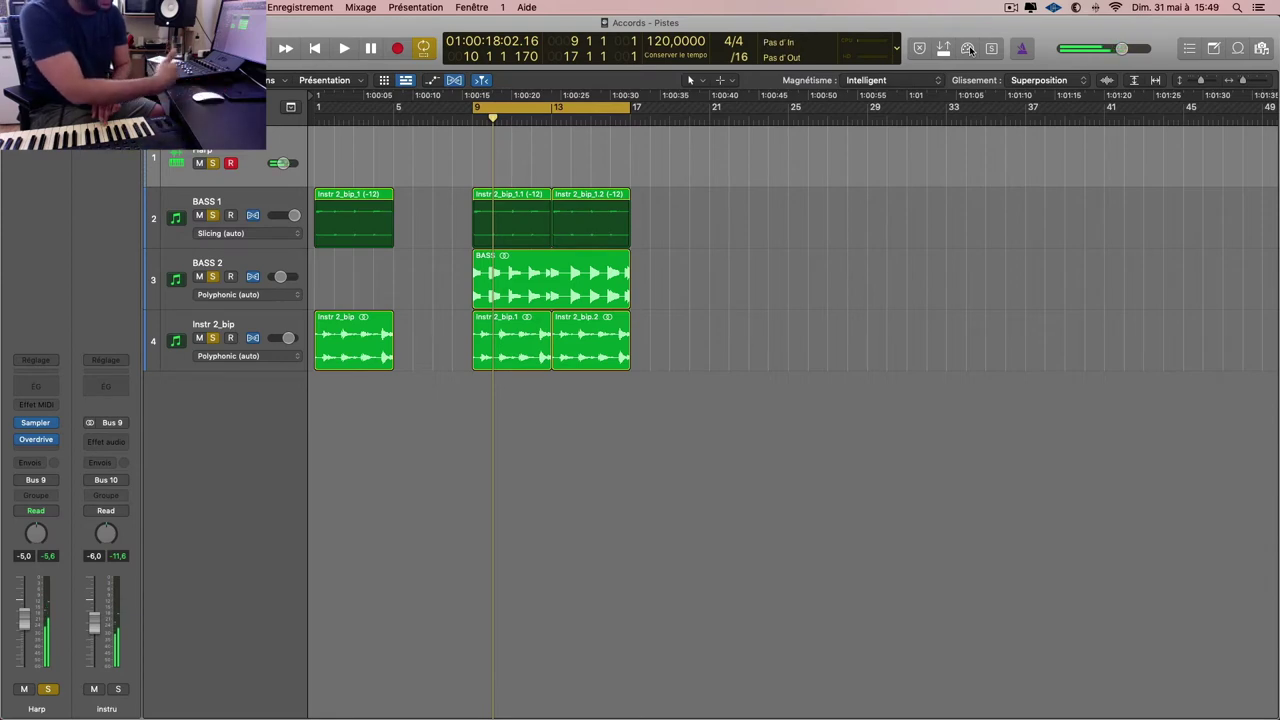
# Step: Check the Mode de faible latence option in the control bar customization and turn low-latency mode on
pyautogui.rightClick(968, 49)
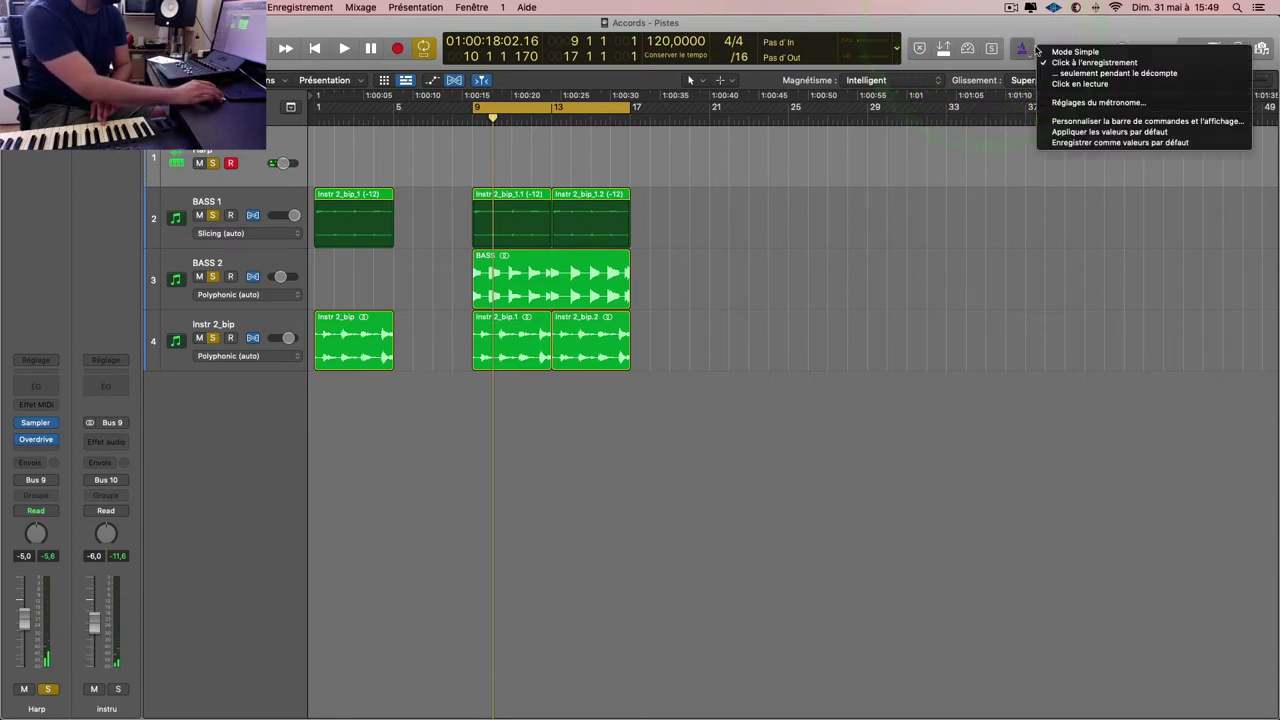
pyautogui.click(1036, 49)
pyautogui.rightClick(1036, 42)
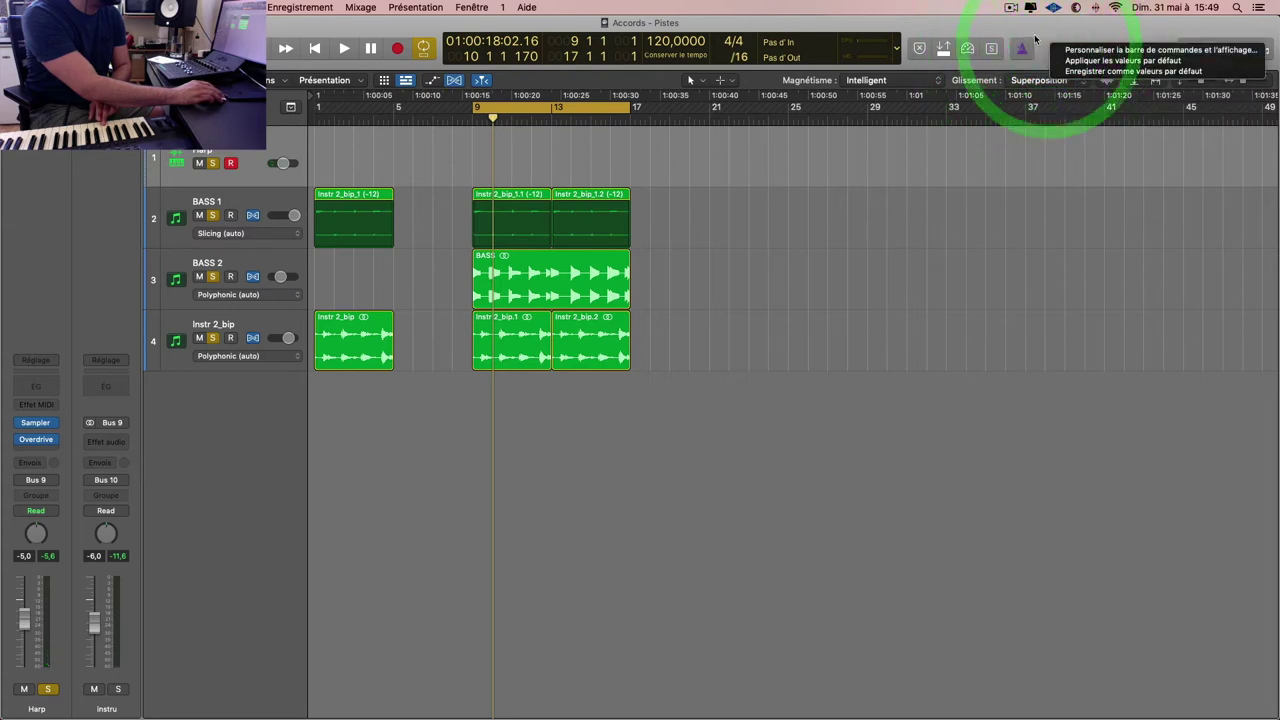
pyautogui.rightClick(1045, 50)
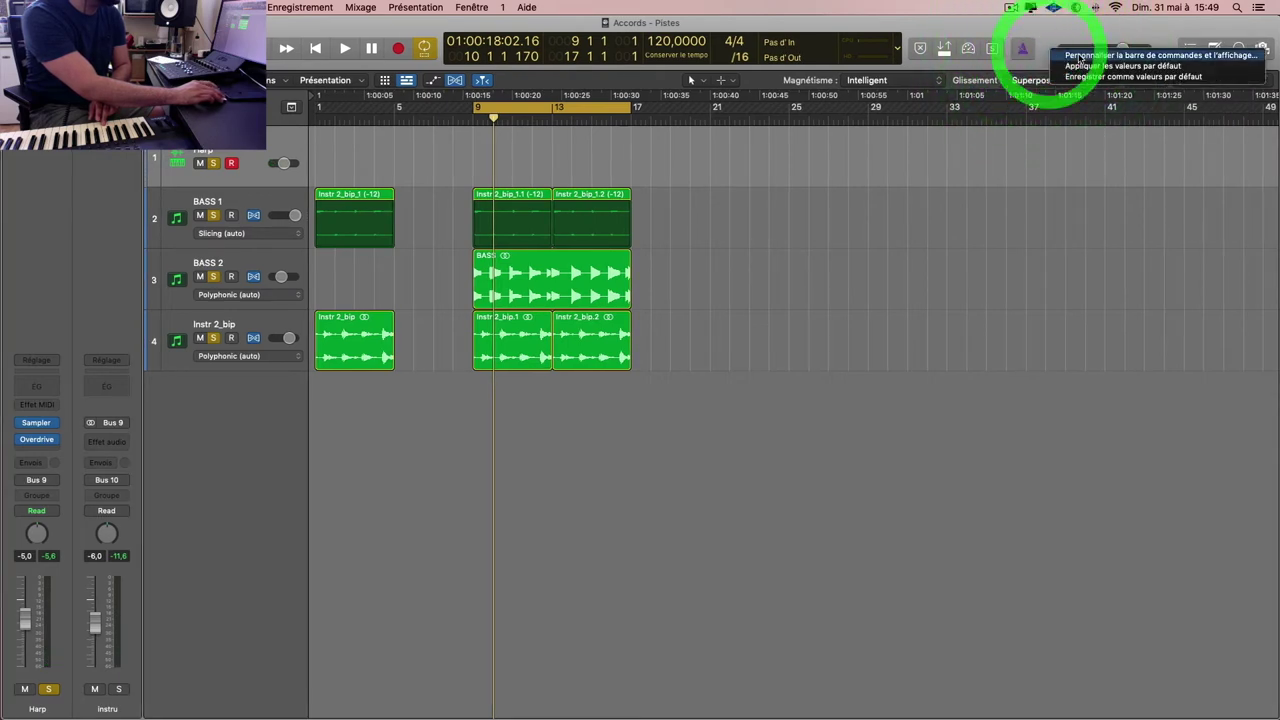
pyautogui.click(1100, 55)
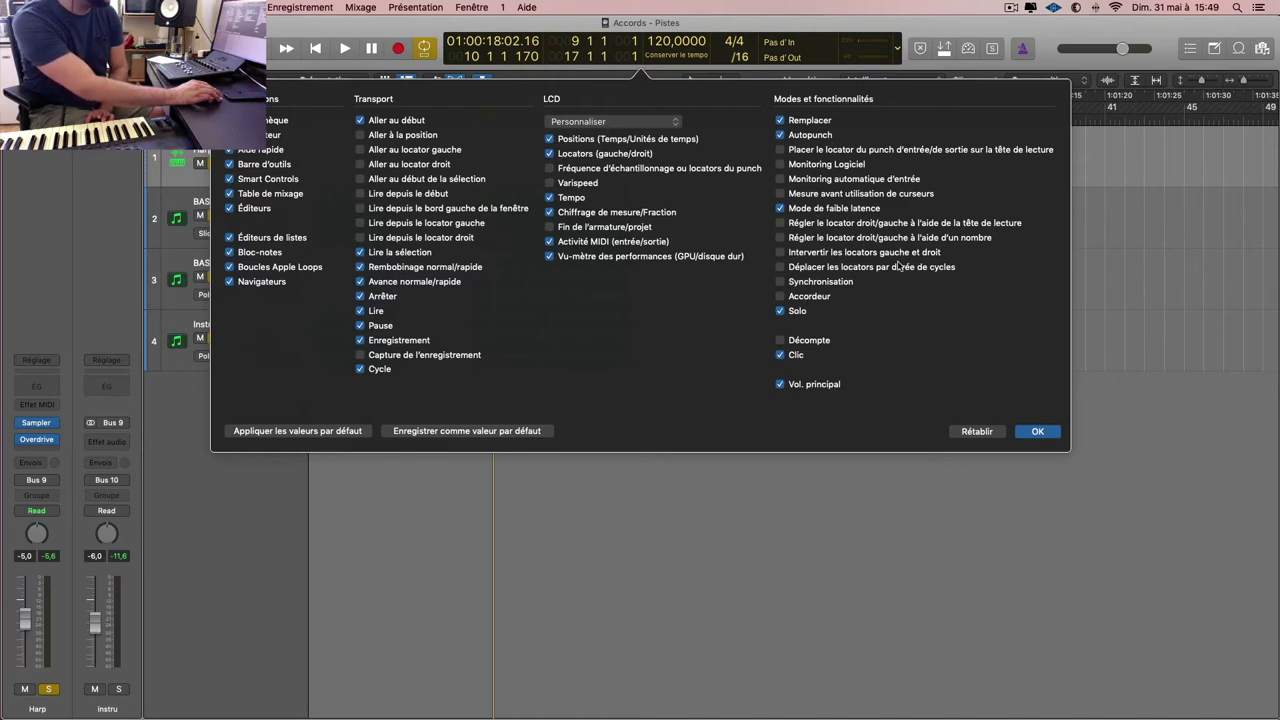
pyautogui.click(1045, 431)
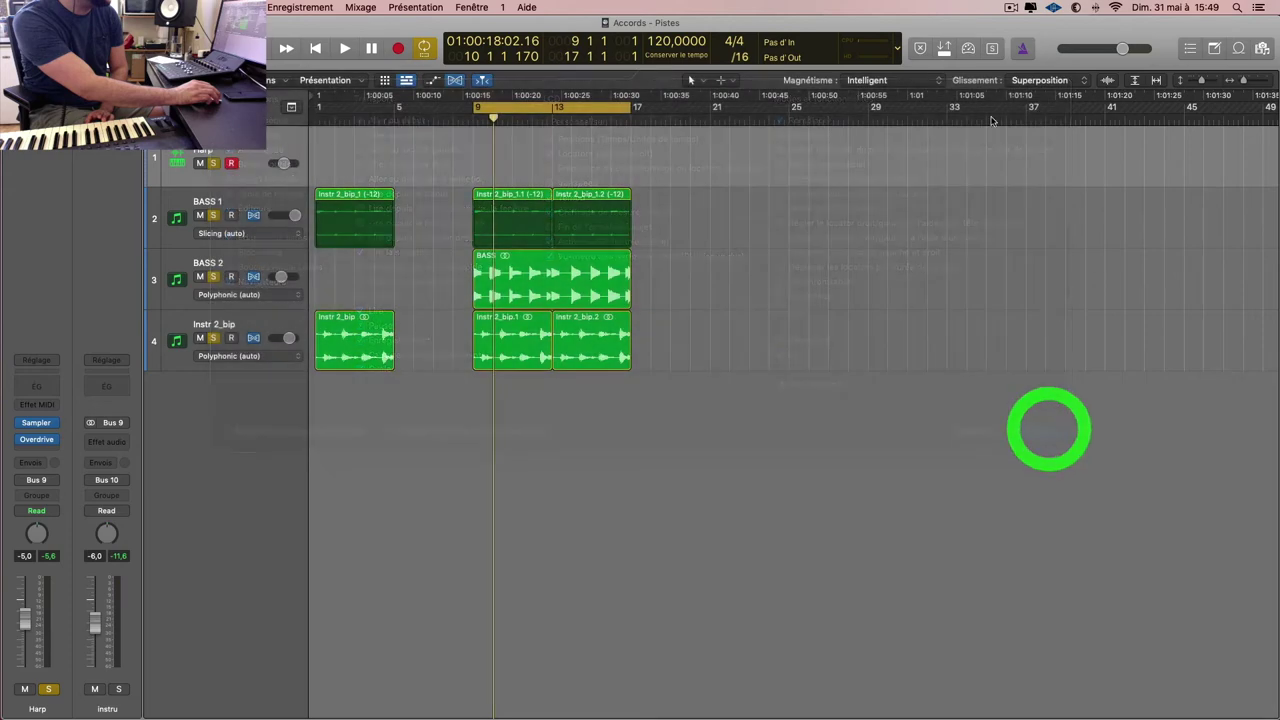
pyautogui.click(966, 52)
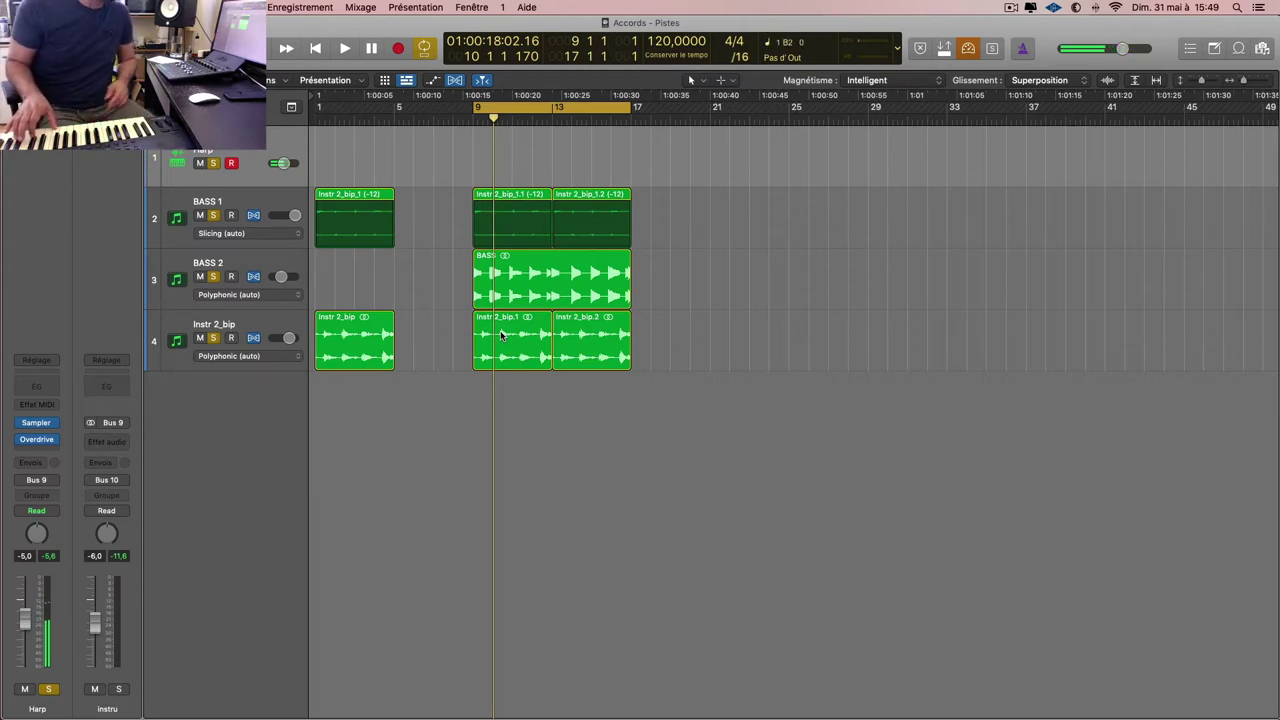
# Step: Shrink the Accords project window and place the "l'union des accords" chord document beside it, showing its first chord
pyautogui.hotkey('ctrl', 'Up')
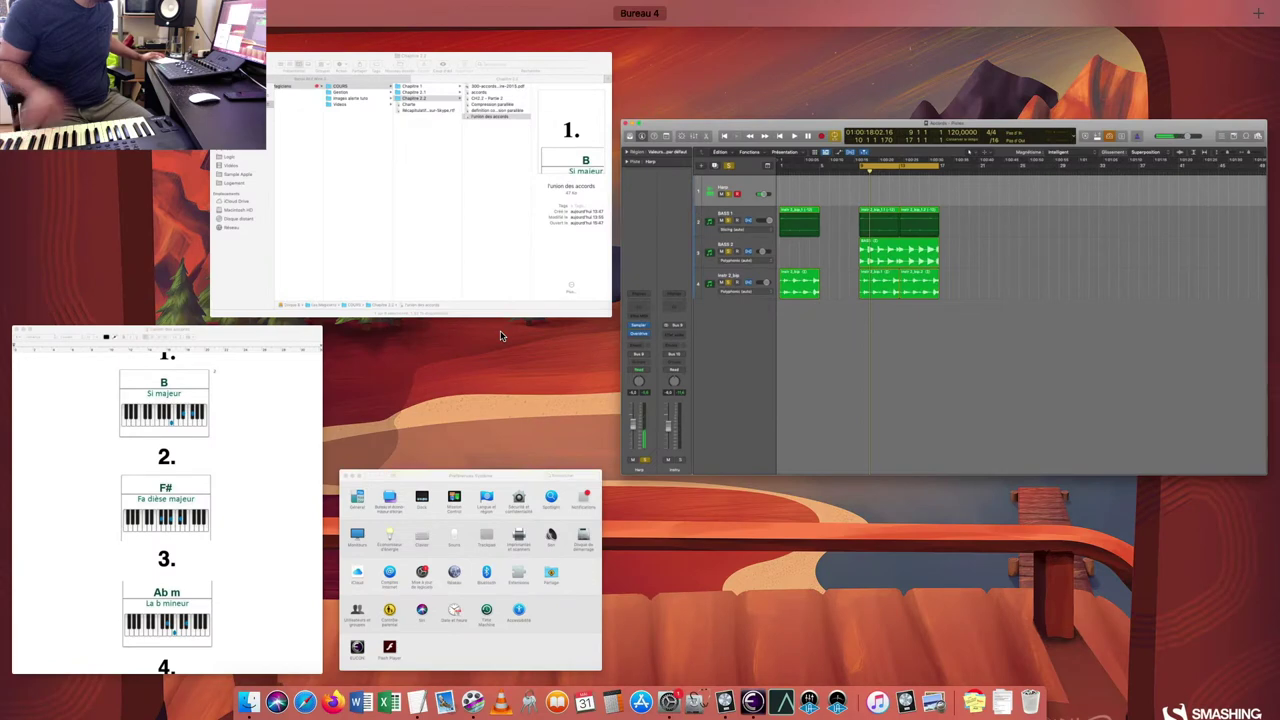
pyautogui.click(195, 475)
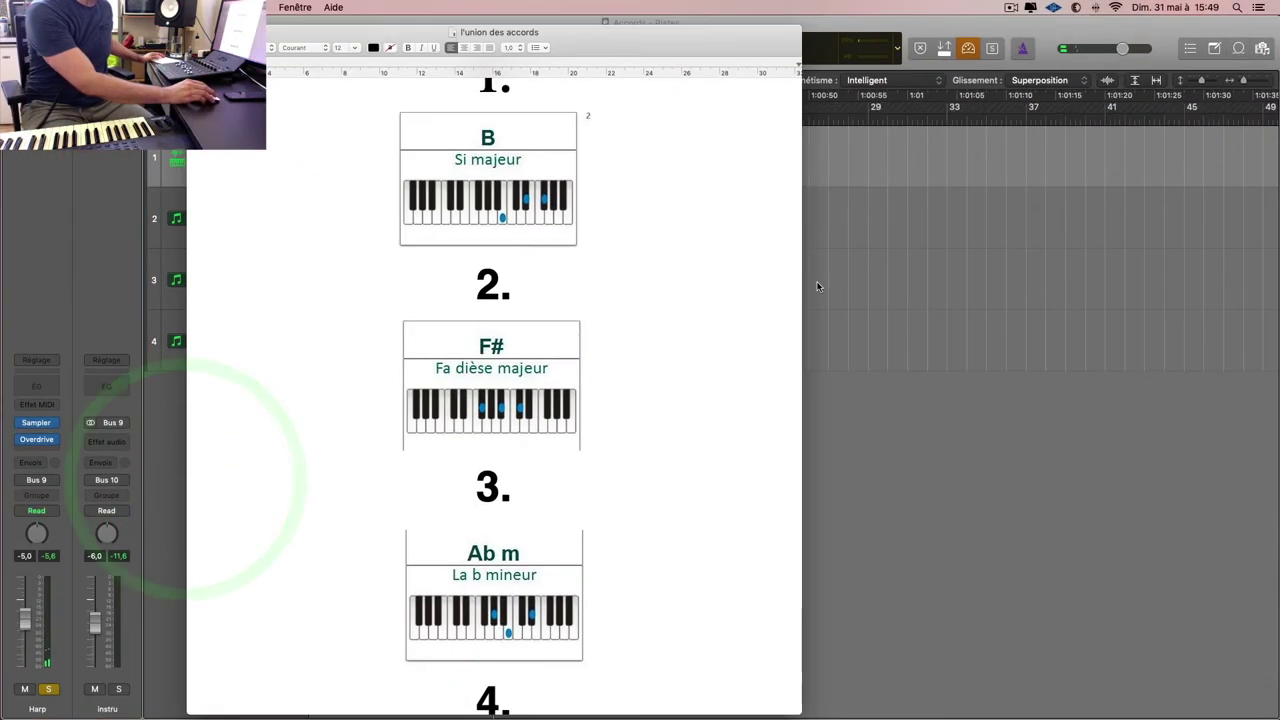
pyautogui.click(1177, 593)
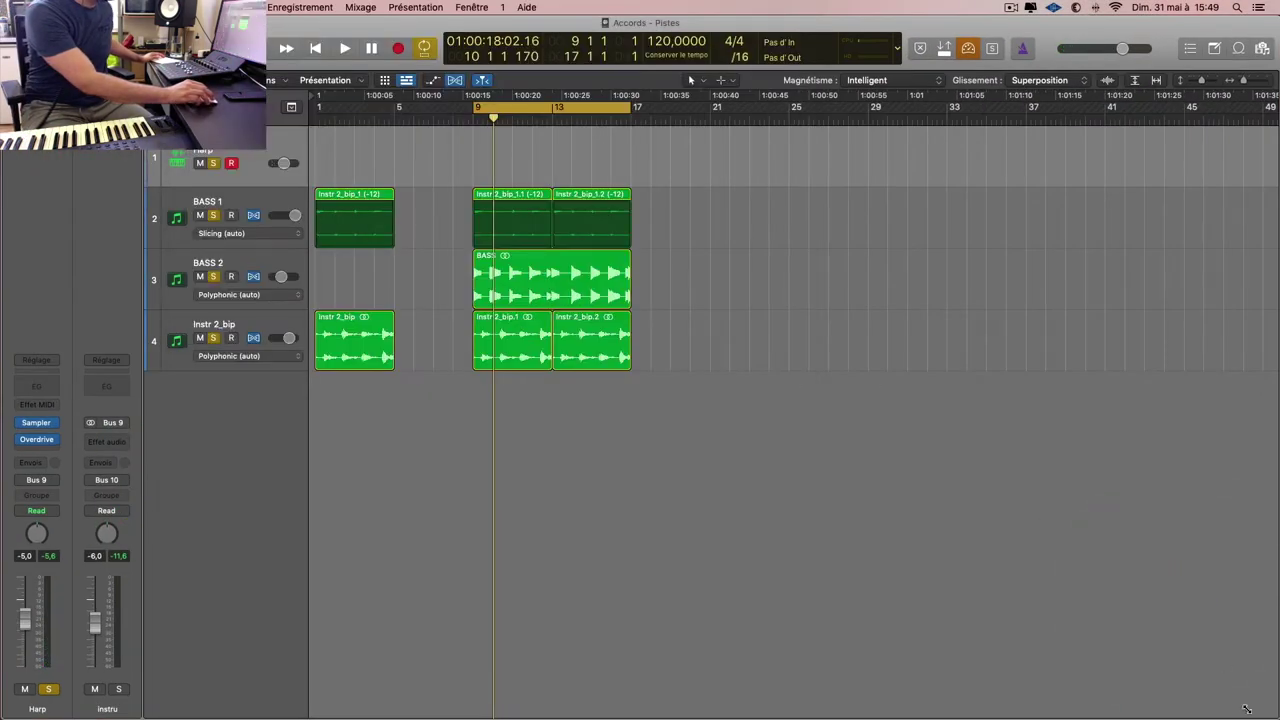
pyautogui.moveTo(1246, 708); pyautogui.dragTo(694, 683)
pyautogui.click(860, 97)
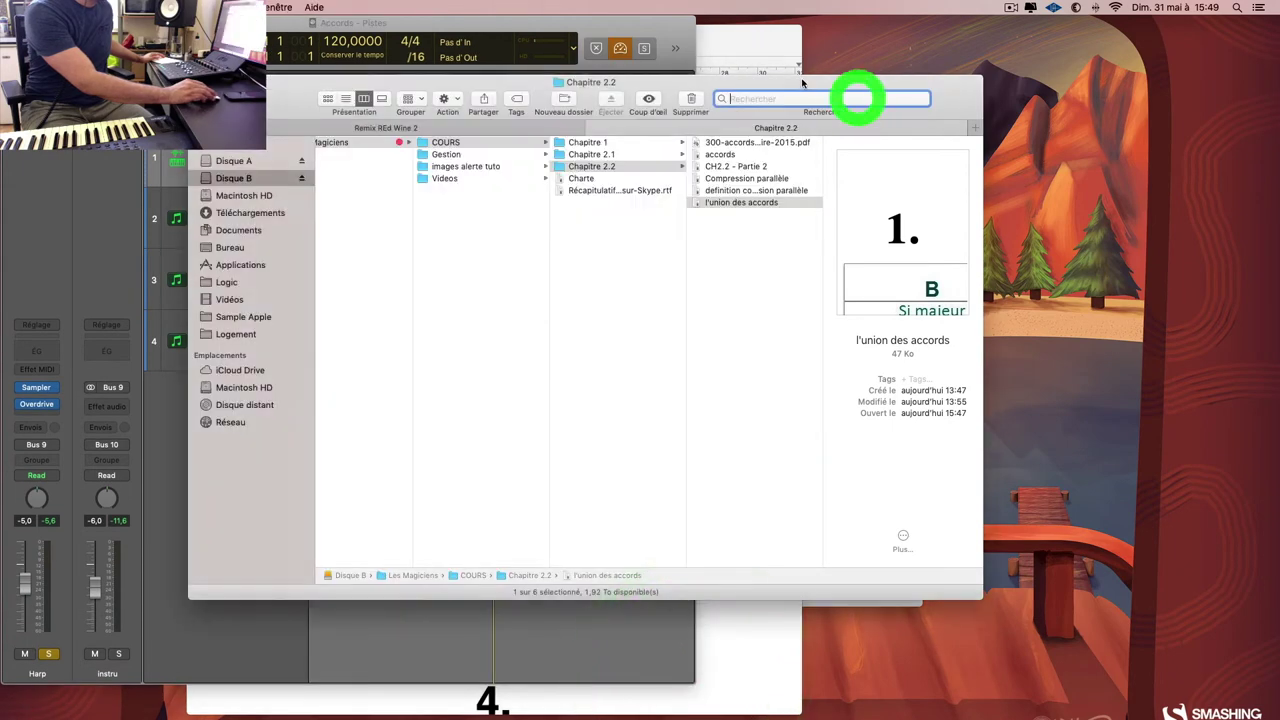
pyautogui.press('super+o')
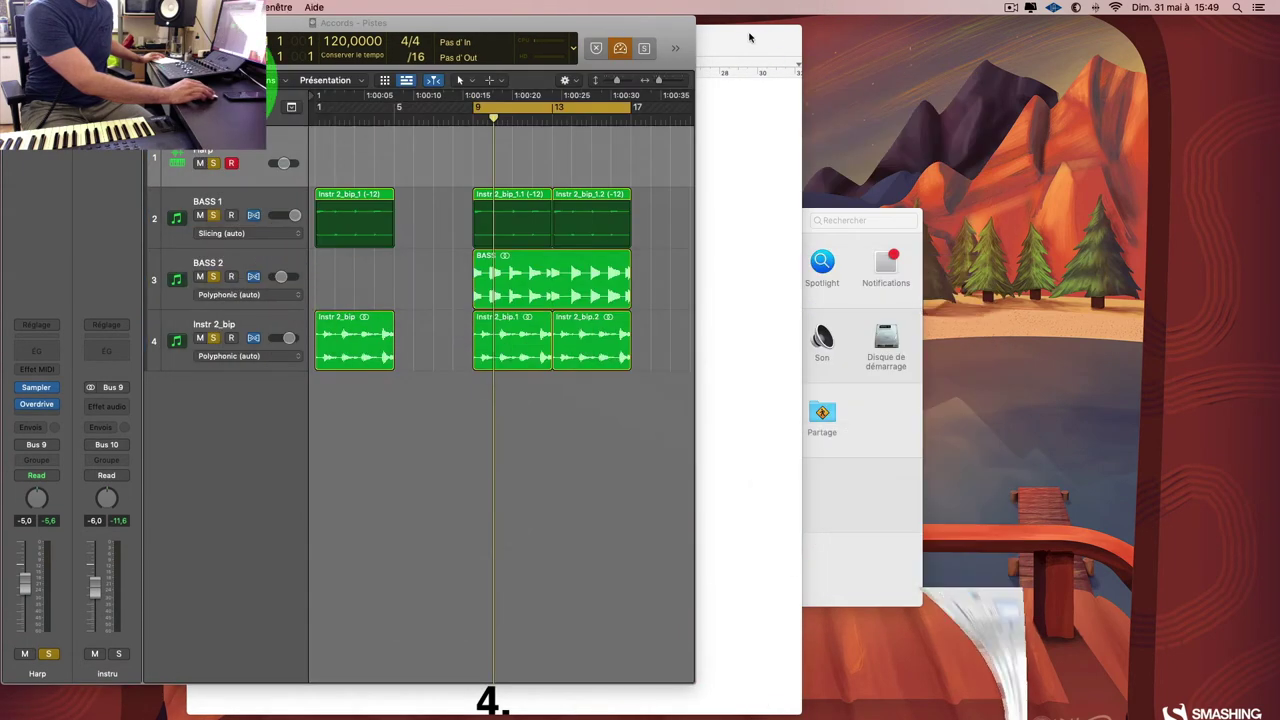
pyautogui.click(1230, 16)
pyautogui.click(566, 157)
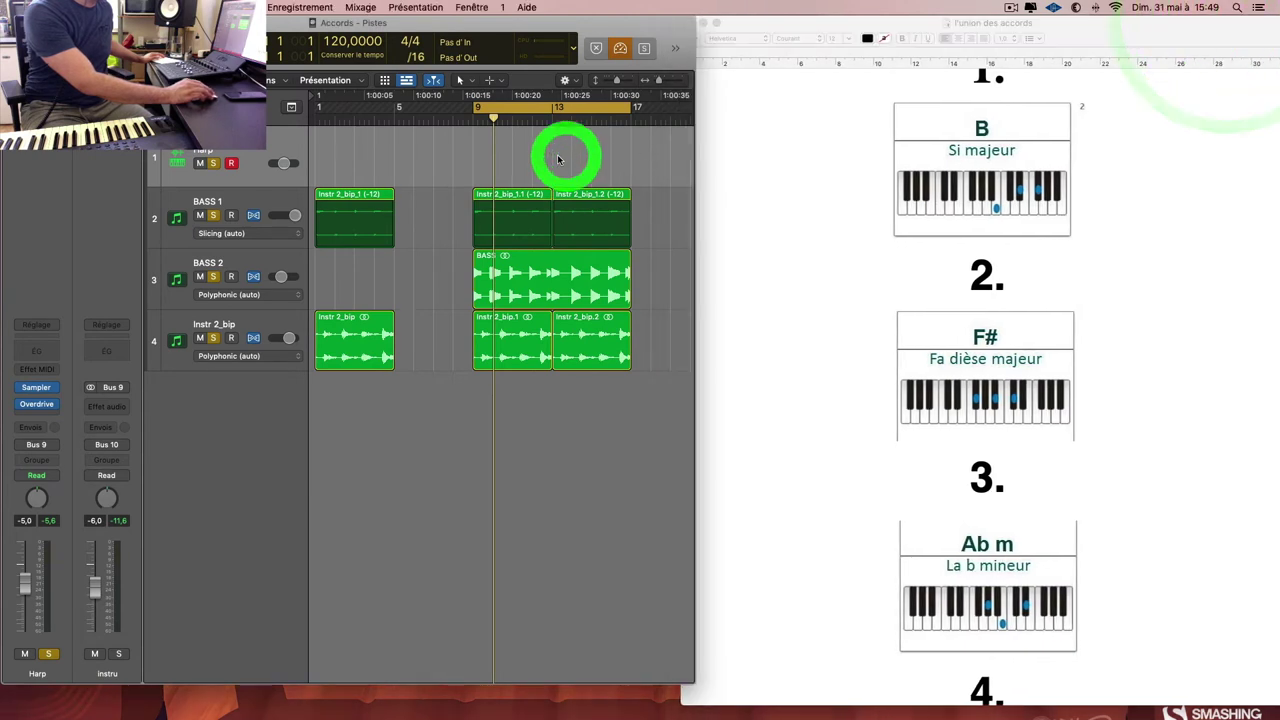
pyautogui.scroll(2, 970, 178)
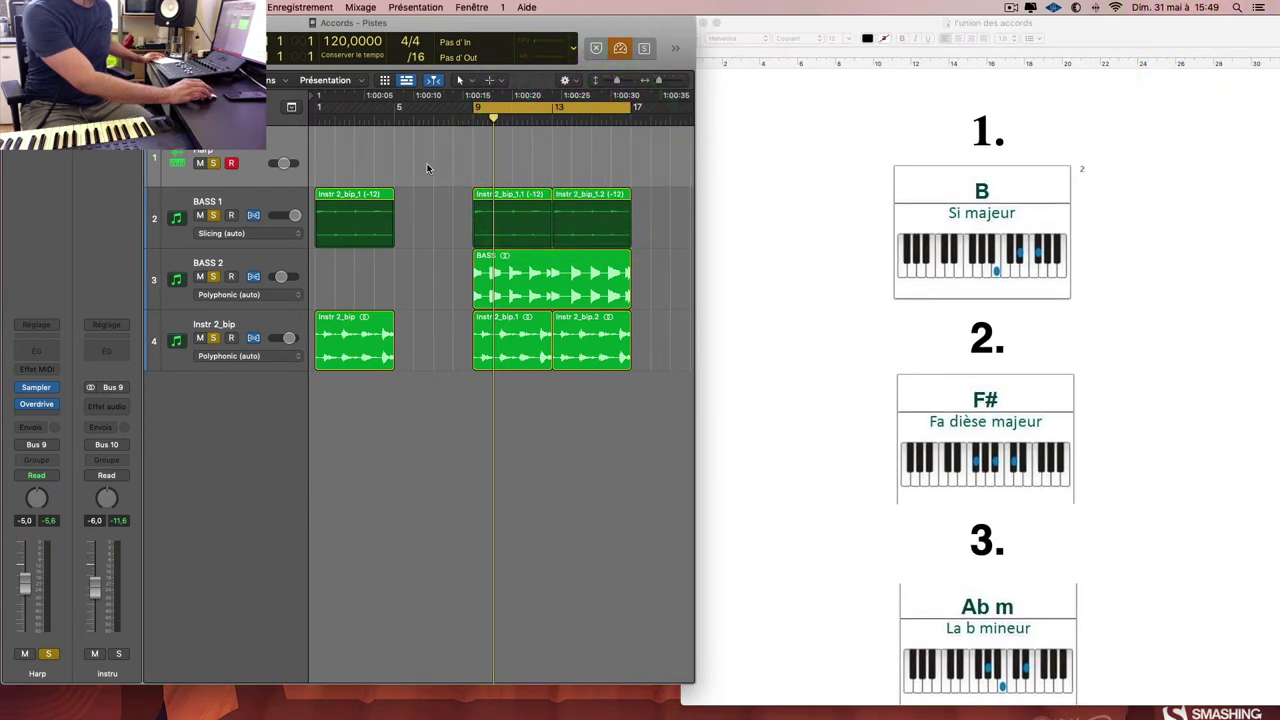
# Step: Open the Harp track's piano roll and review the chord sheet's four chords: B, F#, Ab m and E
pyautogui.click(470, 157)
pyautogui.press('e')
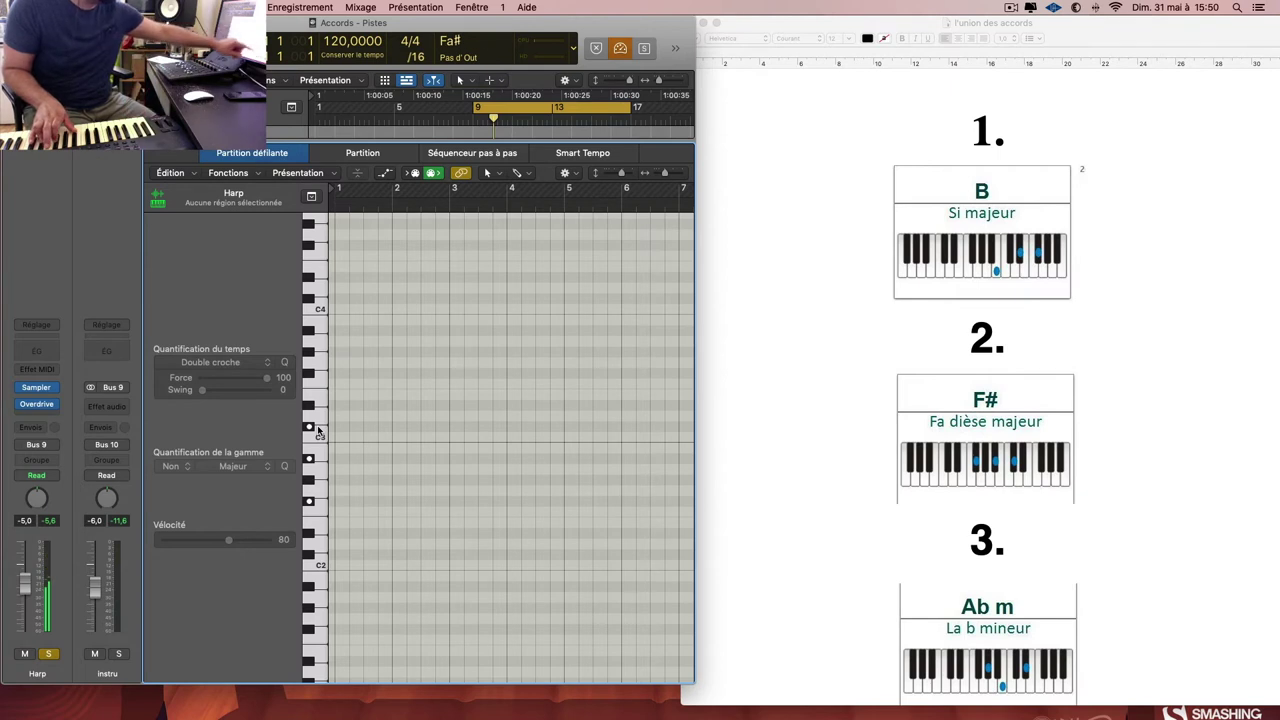
pyautogui.scroll(-5, 1000, 430)
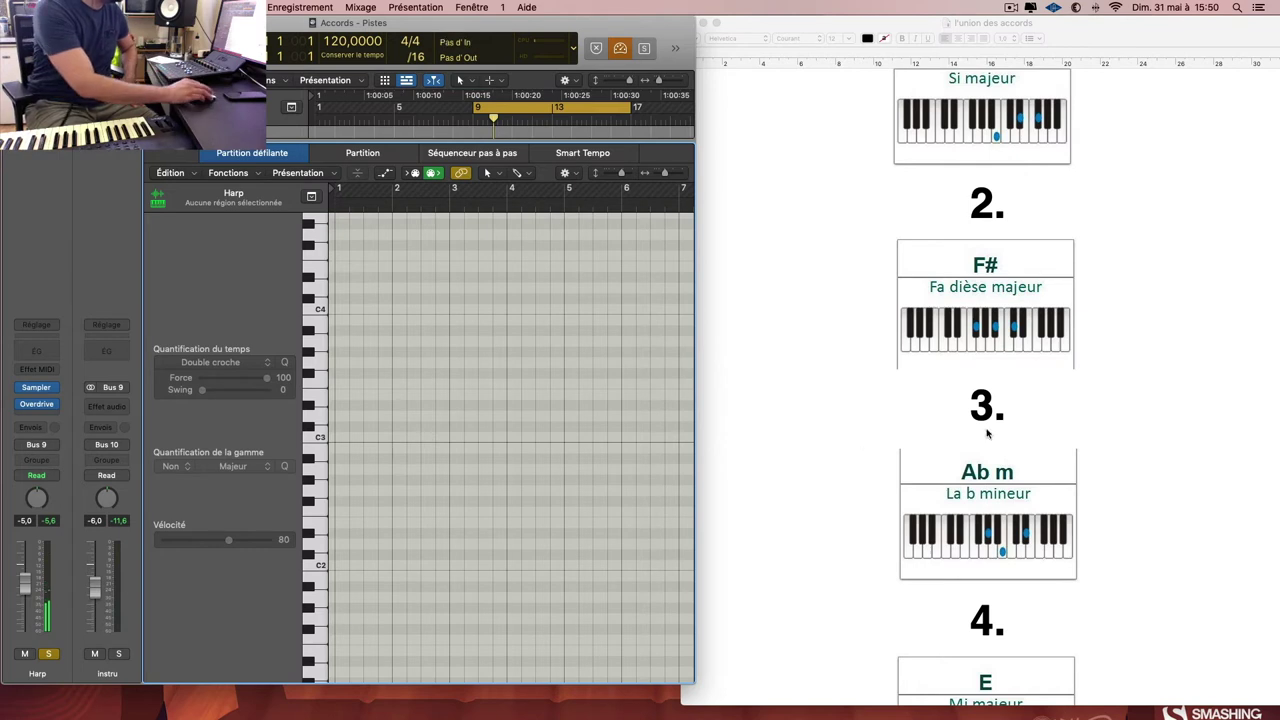
pyautogui.scroll(-2, 990, 435)
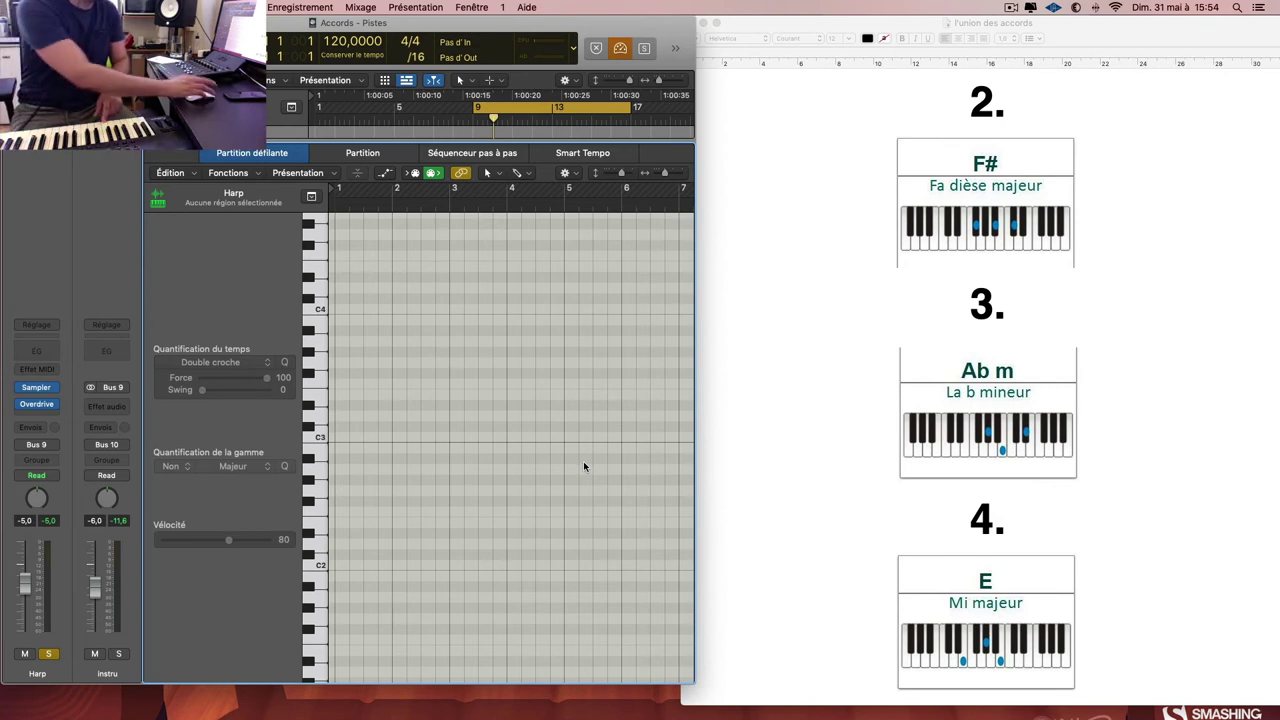
pyautogui.scroll(3, 1010, 348)
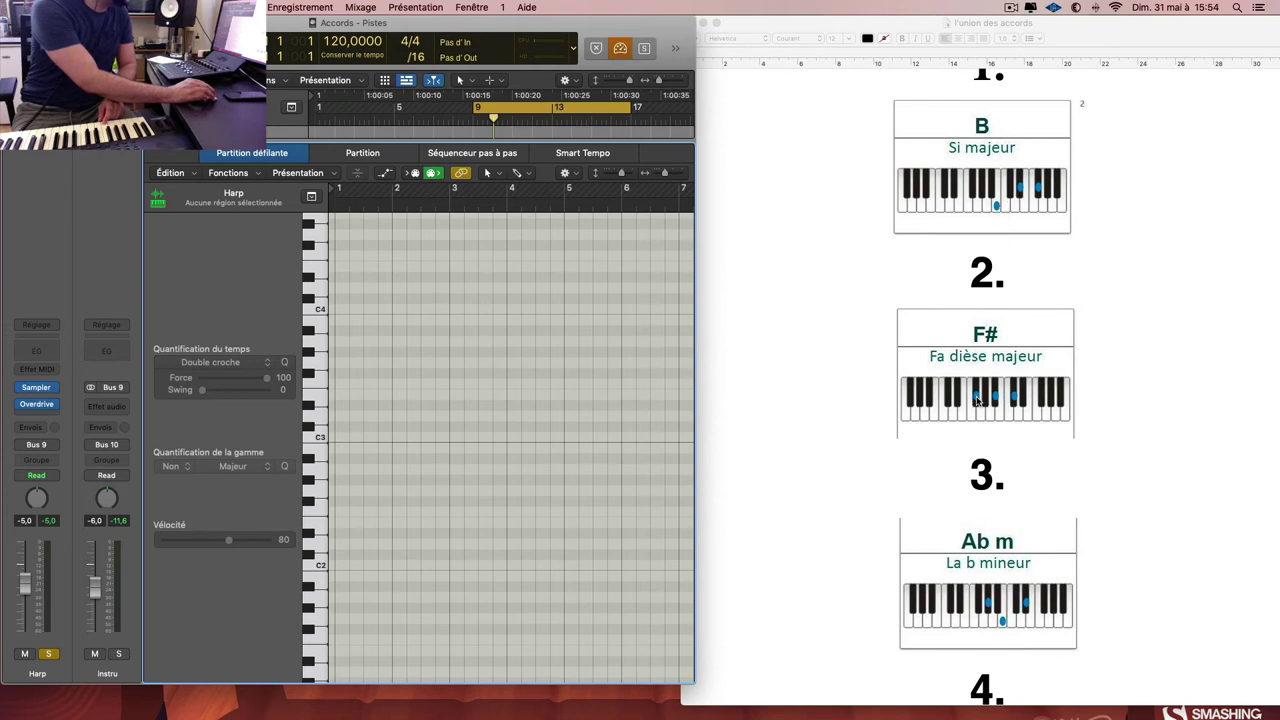
pyautogui.scroll(-3, 978, 400)
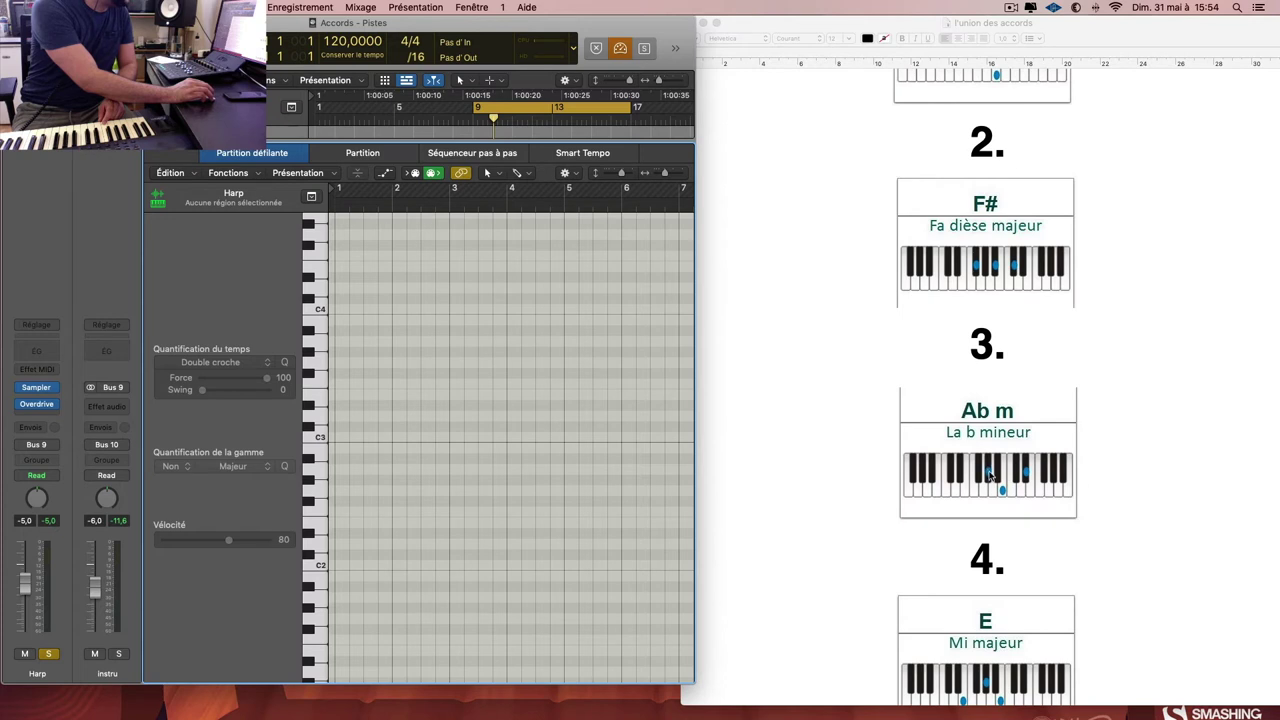
pyautogui.scroll(-1, 989, 480)
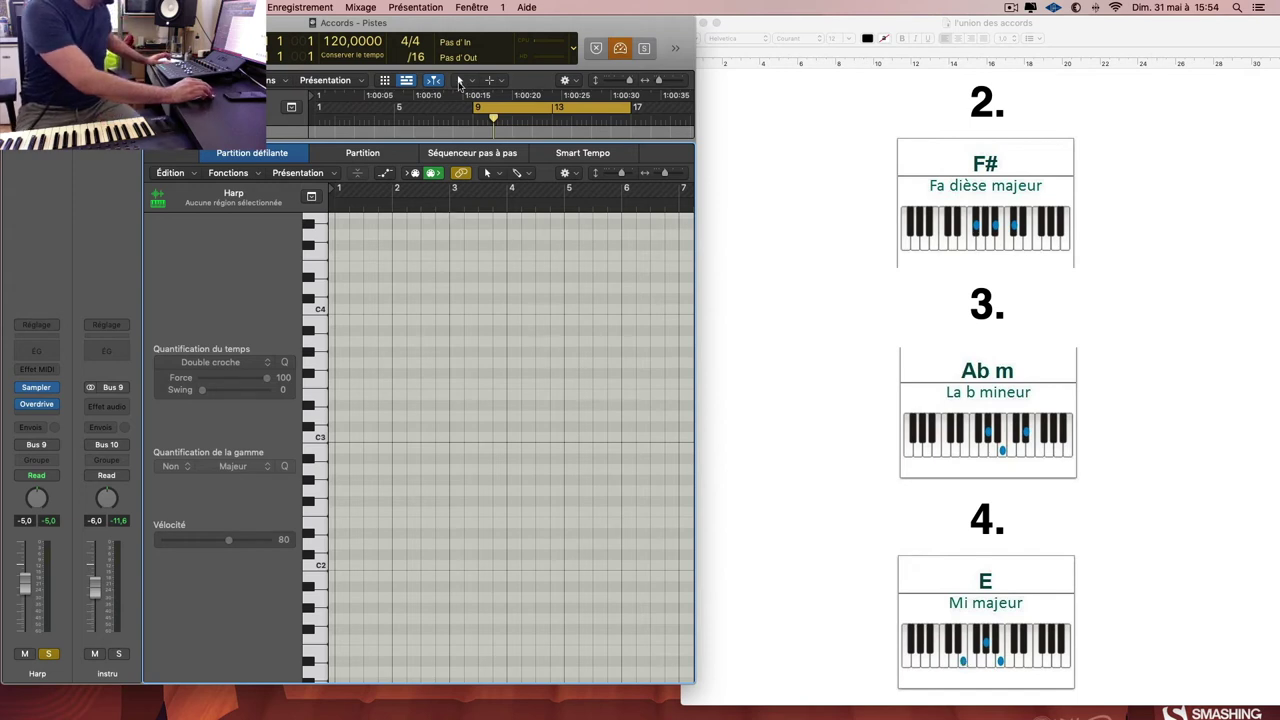
# Step: Close the piano roll and the mixer to bring back the full track area
pyautogui.press('x')
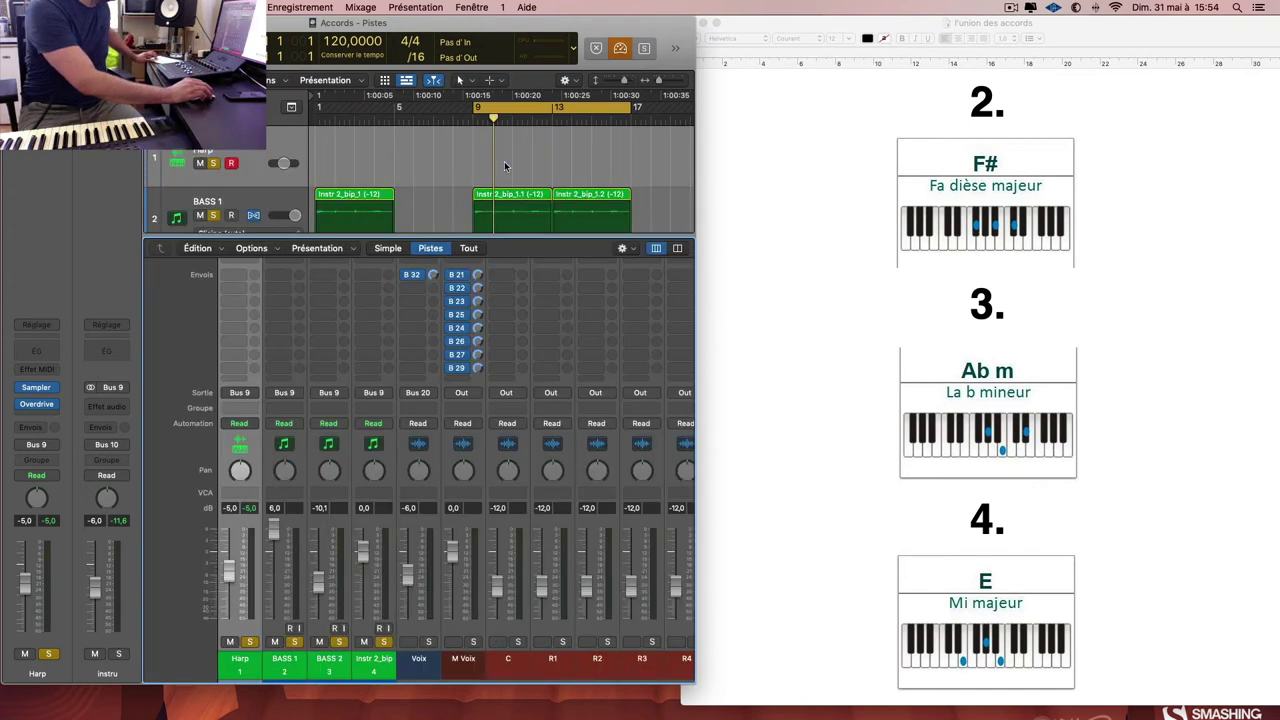
pyautogui.press('x')
pyautogui.click(274, 146)
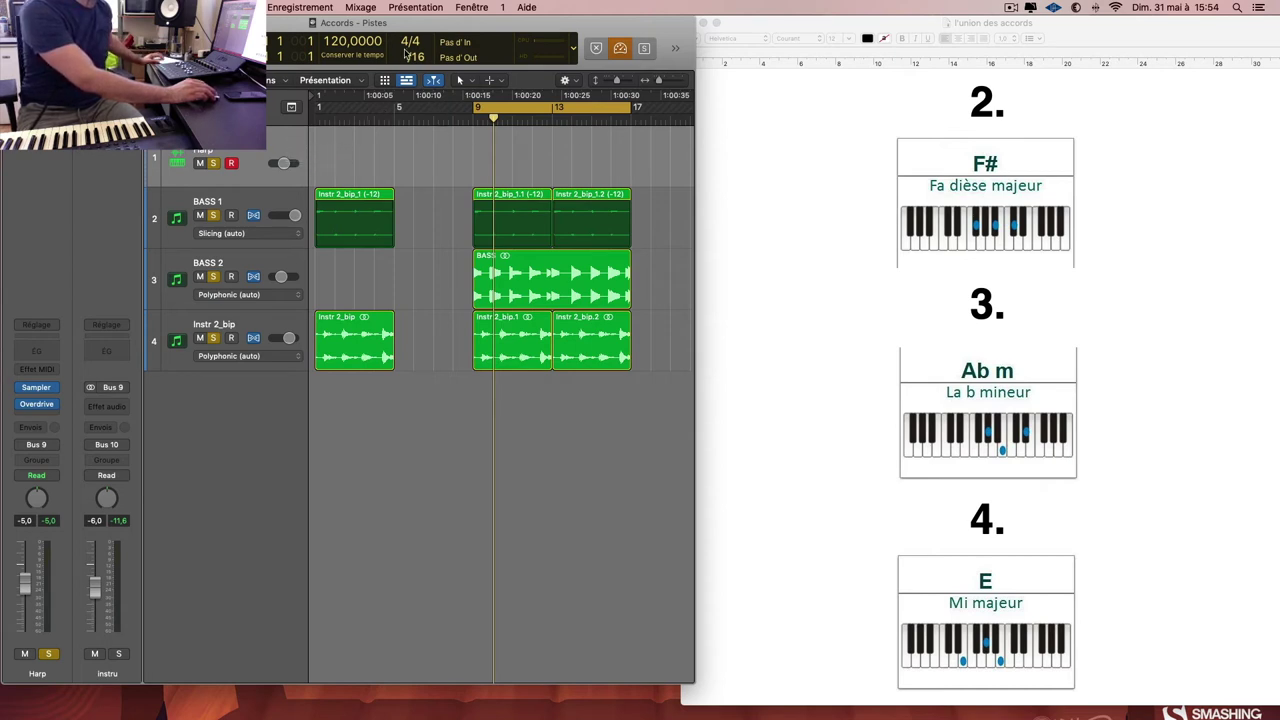
pyautogui.click(343, 41)
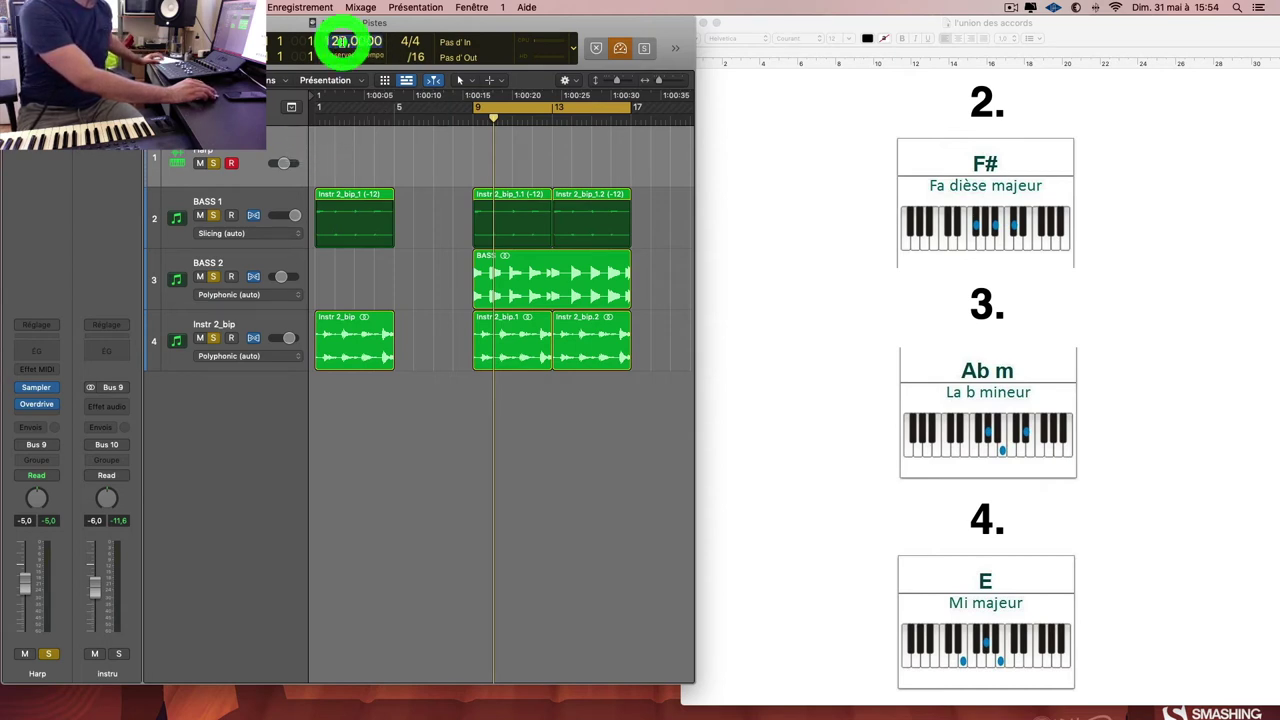
pyautogui.click(470, 178)
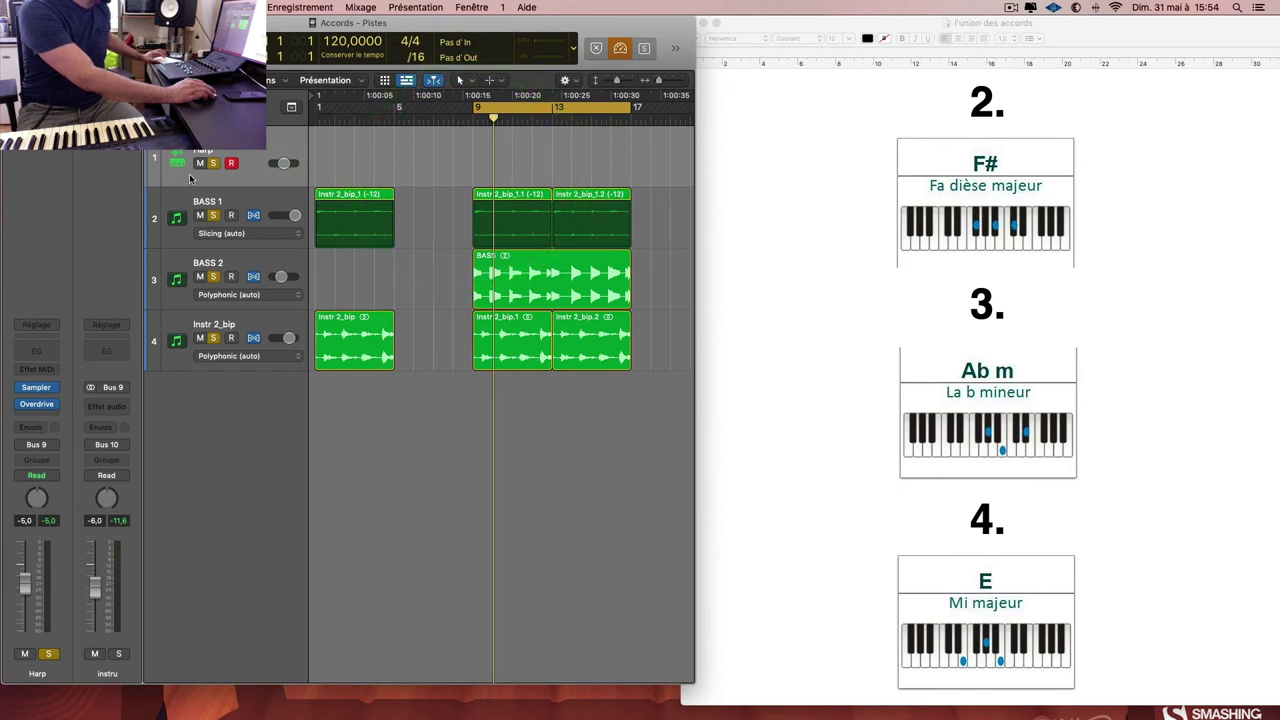
# Step: Mute BASS 2 and Instr 2_bip, and leave only BASS 1 soloed alongside the Harp track during playback
pyautogui.moveTo(215, 215); pyautogui.dragTo(215, 340)
pyautogui.click(200, 277)
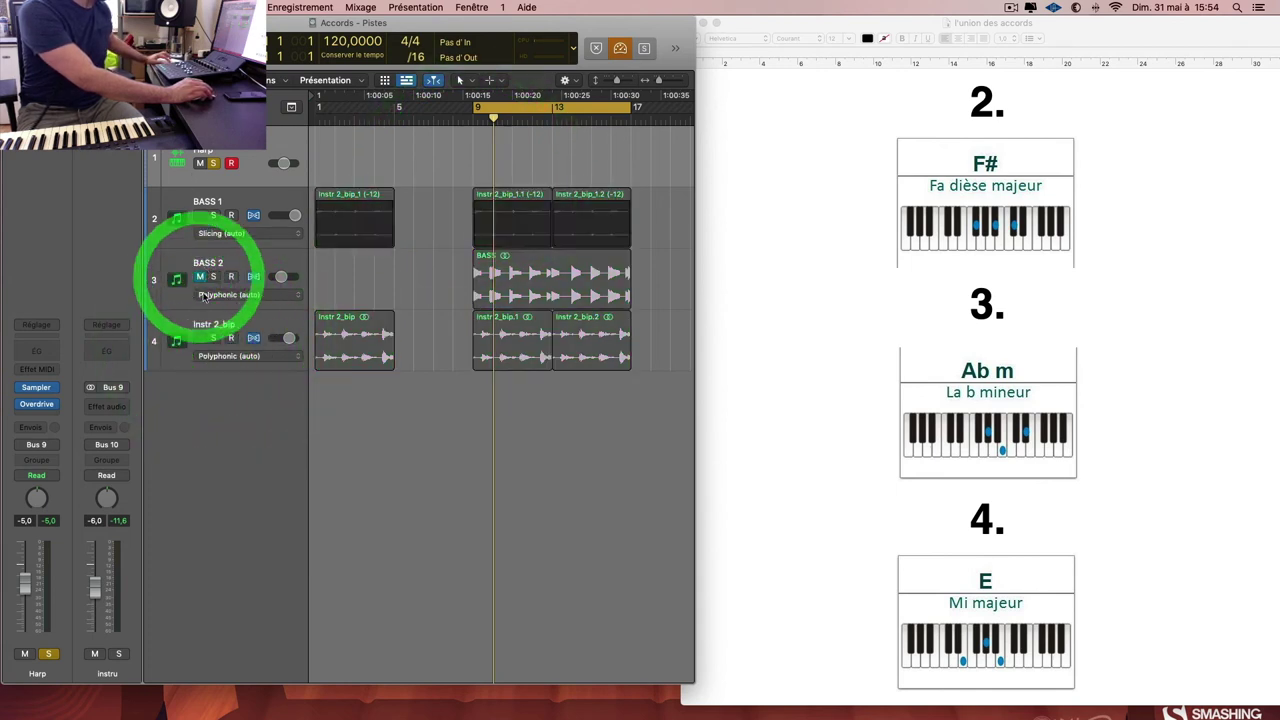
pyautogui.click(200, 338)
pyautogui.click(200, 215)
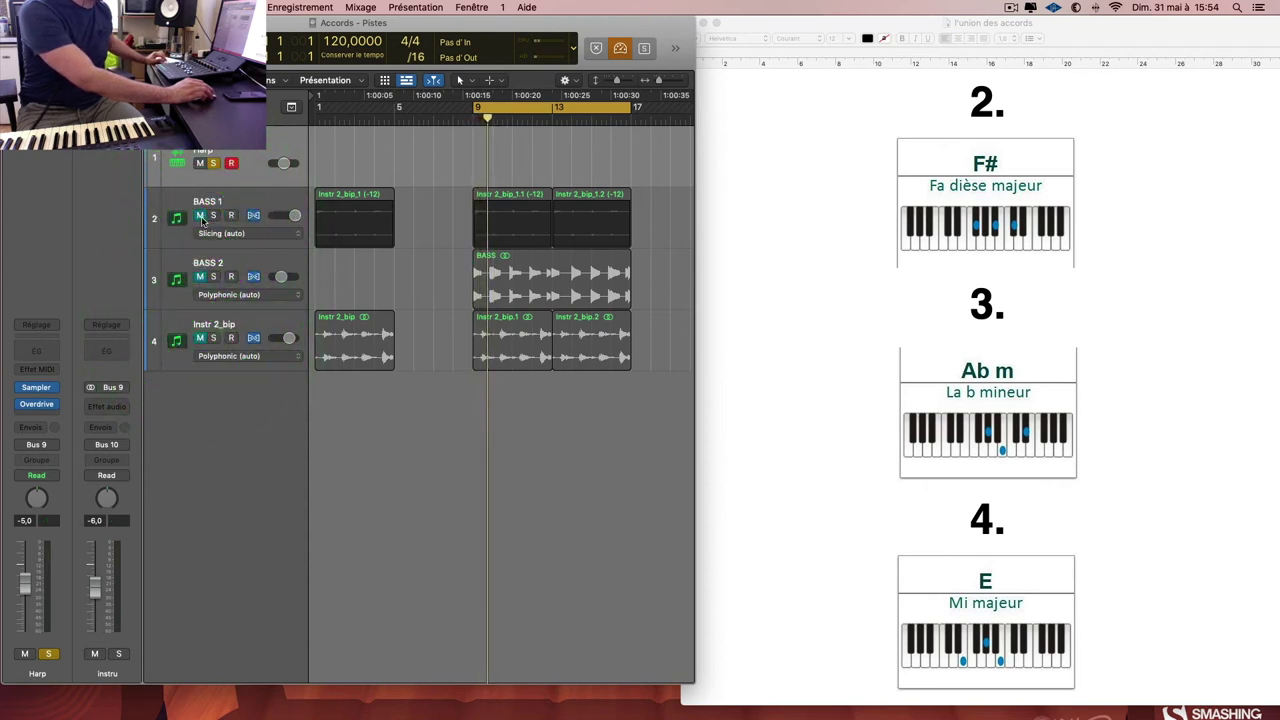
pyautogui.click(201, 215)
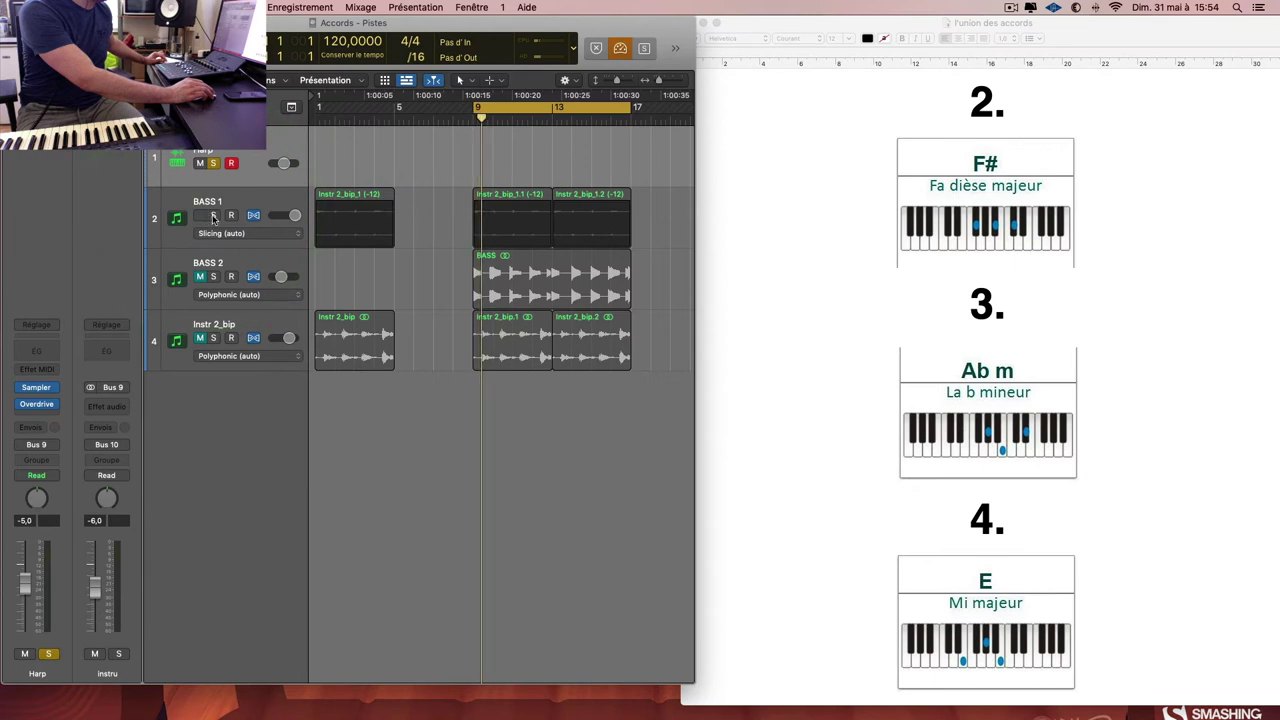
pyautogui.click(213, 216)
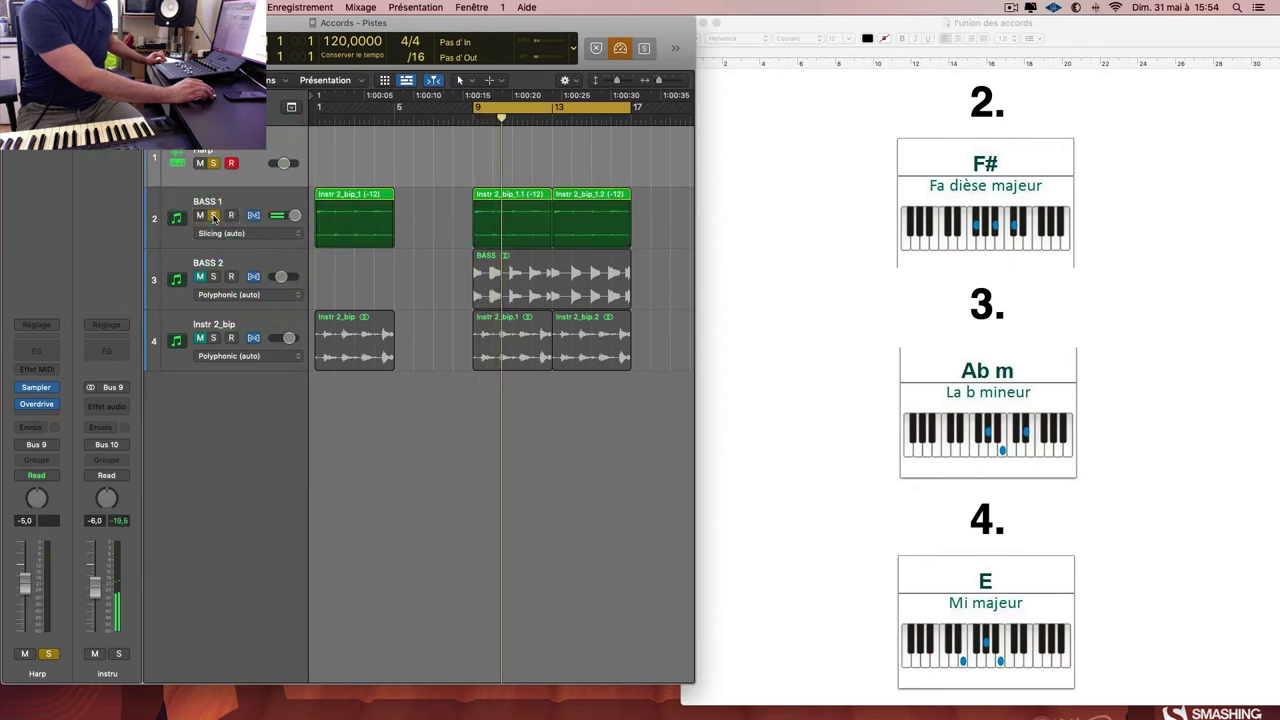
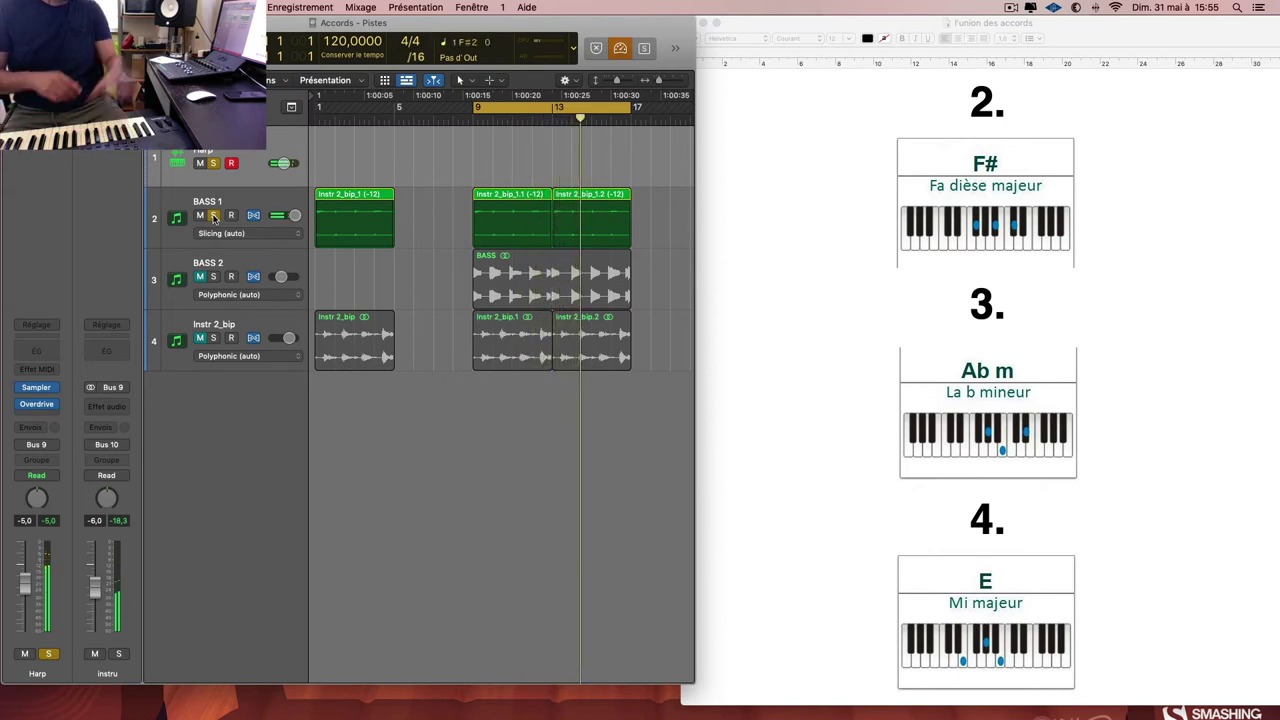
# Step: Record the chord roots B, F#, Ab and E in octaves on the Harp track, one per bar over bars 9 to 12
pyautogui.press('e')
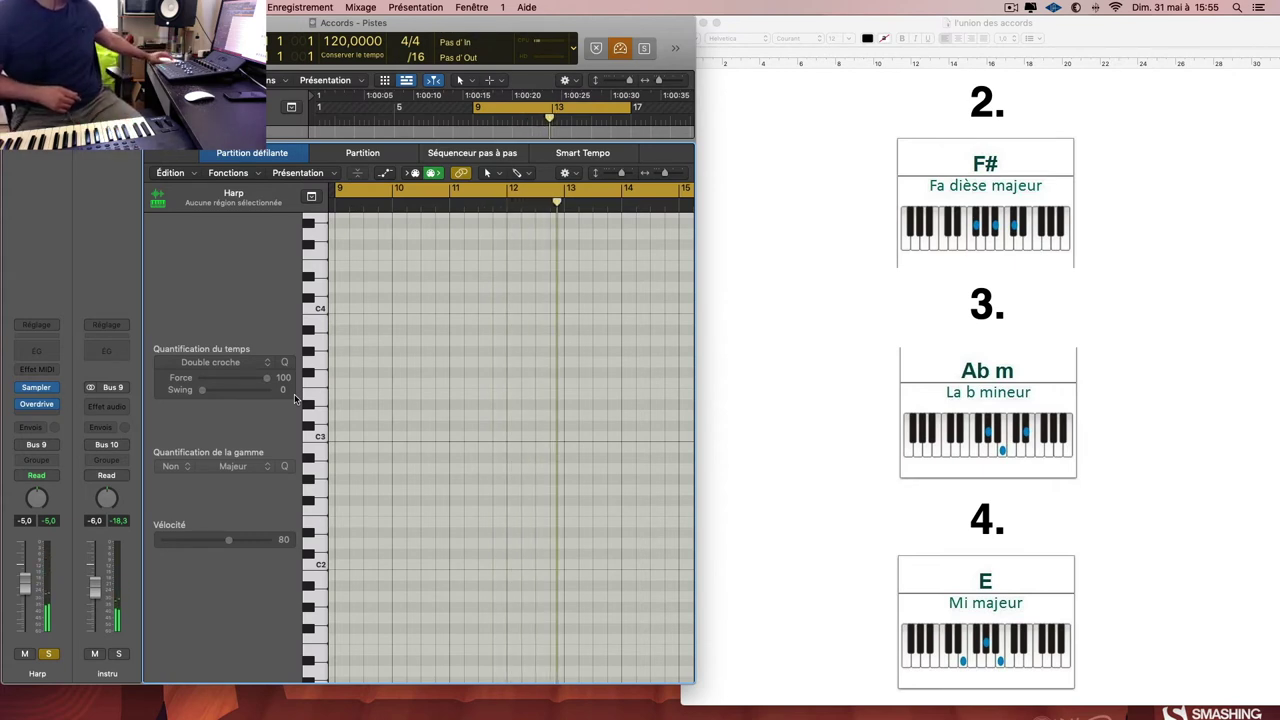
pyautogui.press('r')
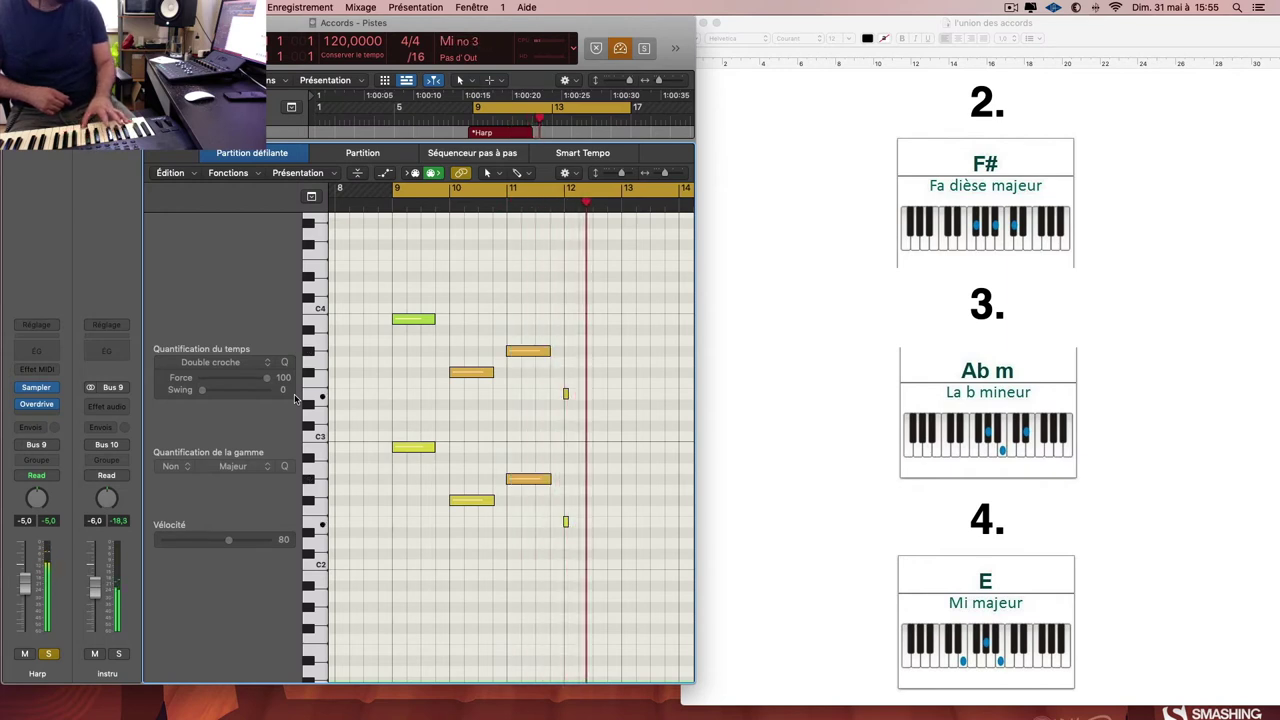
pyautogui.press('space')
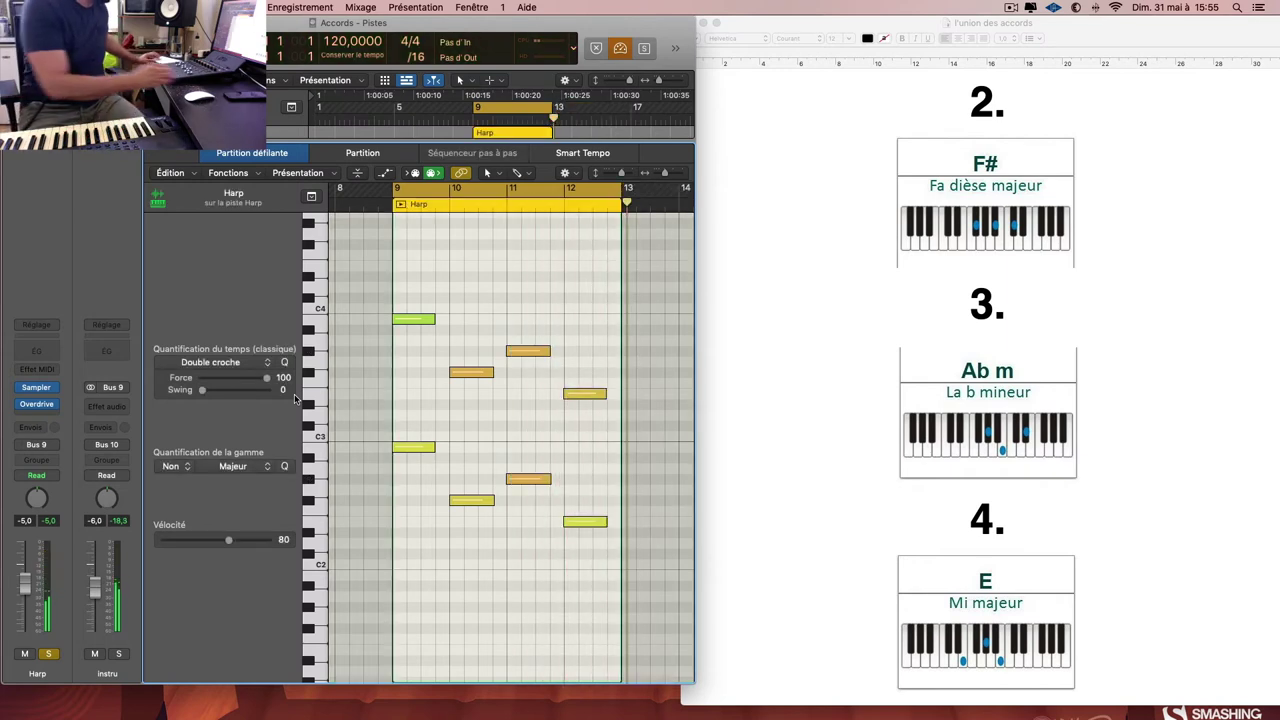
pyautogui.press('x')
pyautogui.press('x')
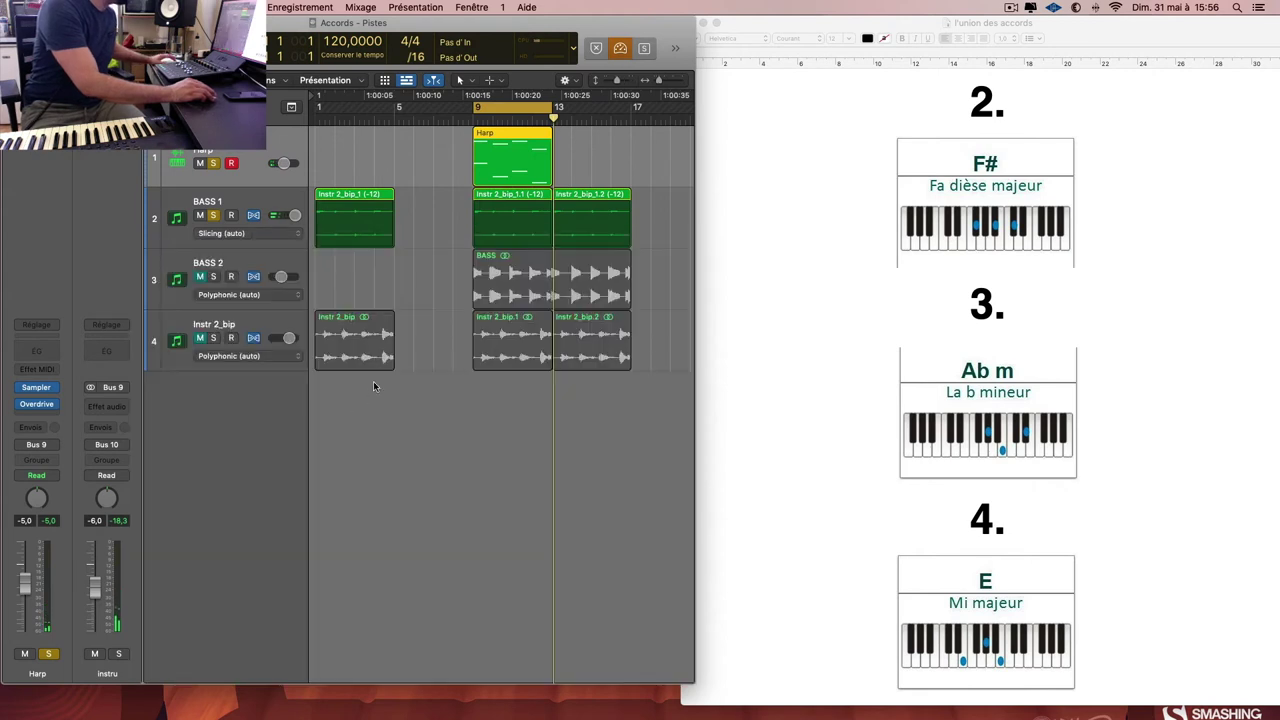
# Step: Play the Harp region back, copy it to bar 13, and select both Harp regions with the cycle over bars 9 to 17
pyautogui.click(508, 167)
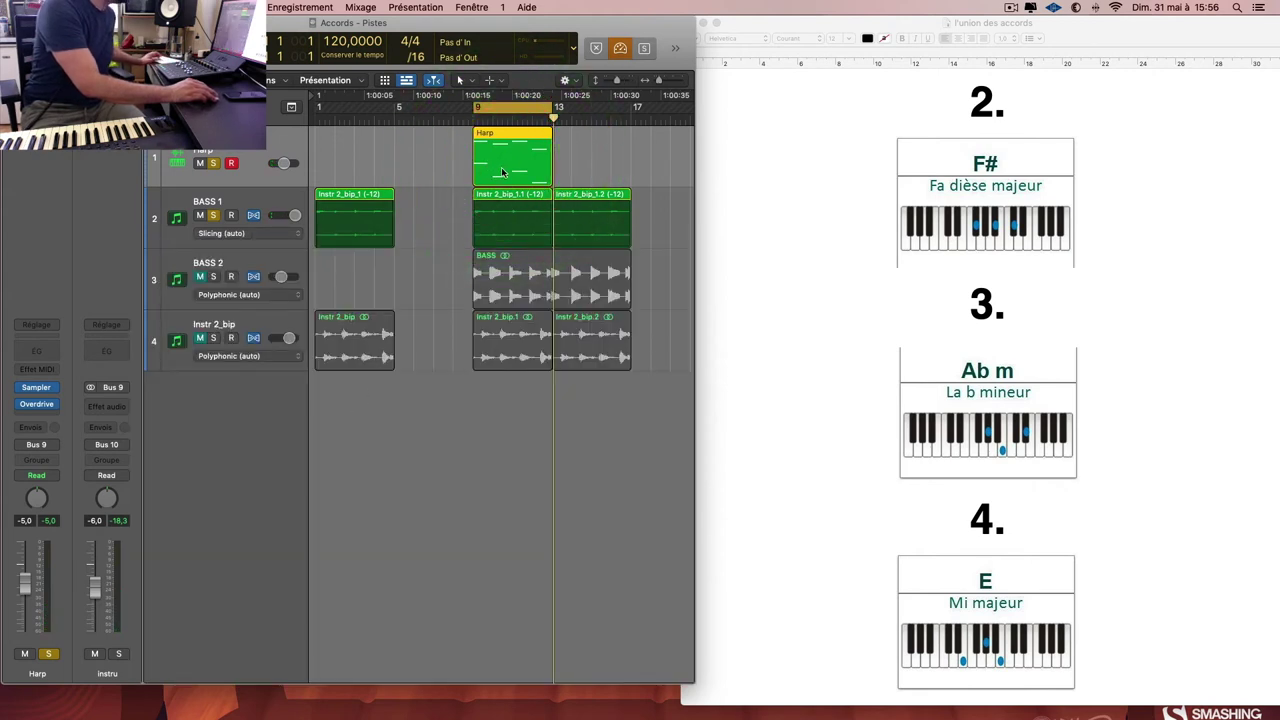
pyautogui.press('space')
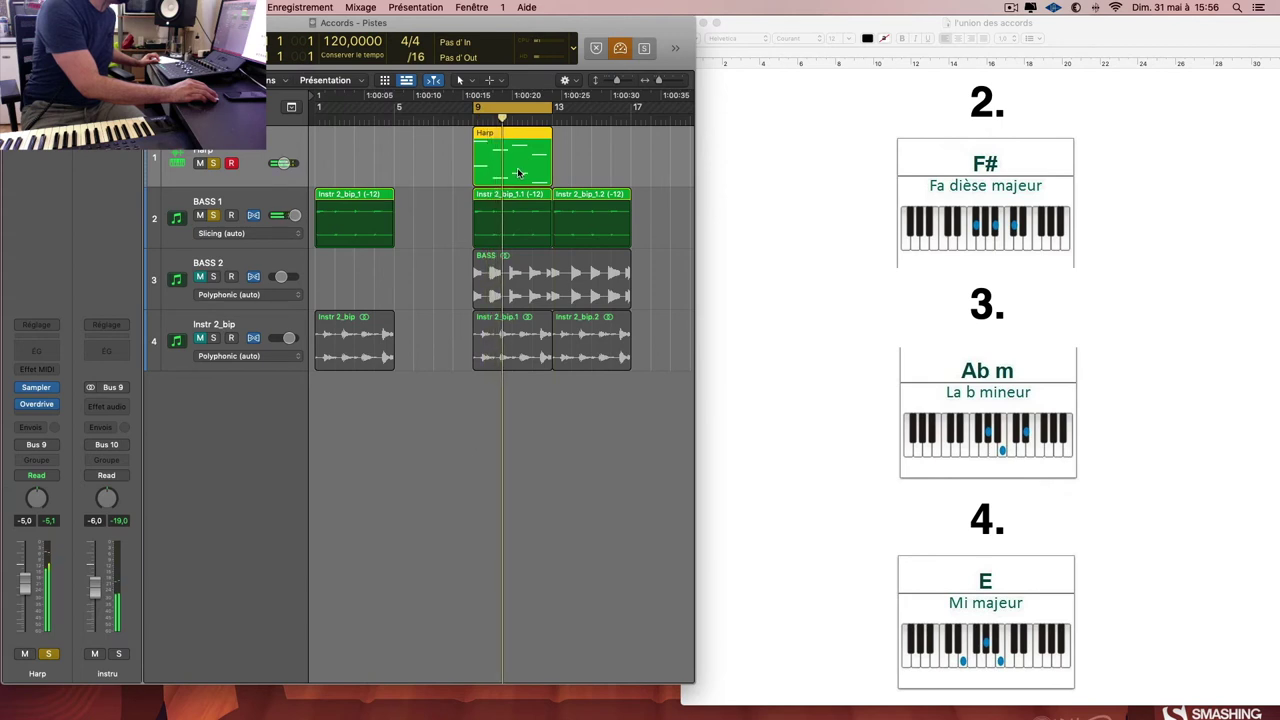
pyautogui.moveTo(517, 173); pyautogui.dragTo(600, 165)
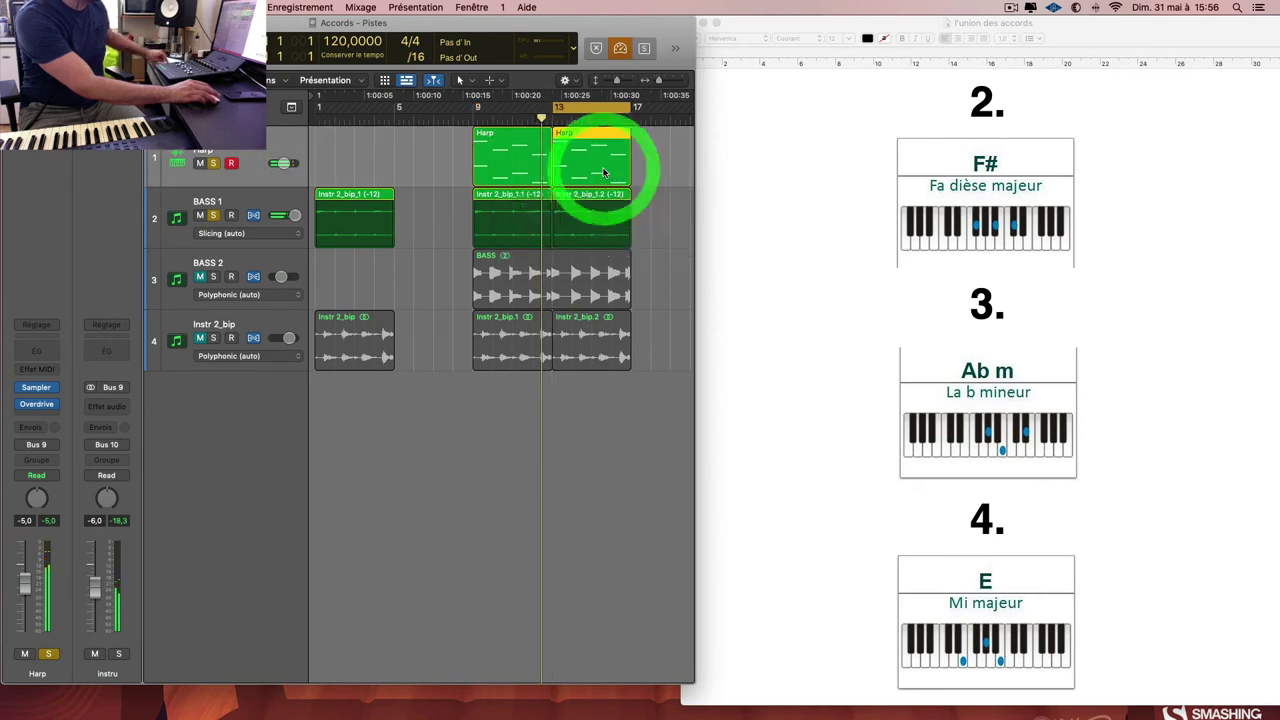
pyautogui.keyDown('shift'); pyautogui.click(475, 152); pyautogui.keyUp('shift')
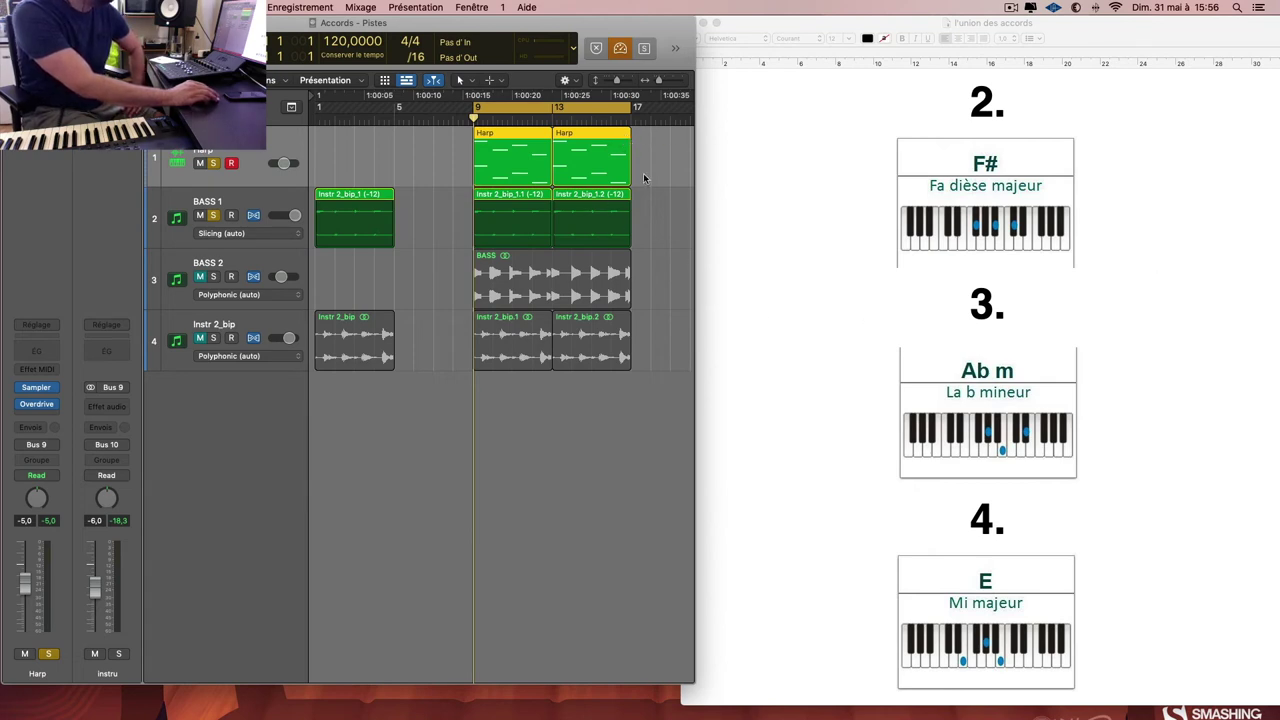
pyautogui.click(471, 157)
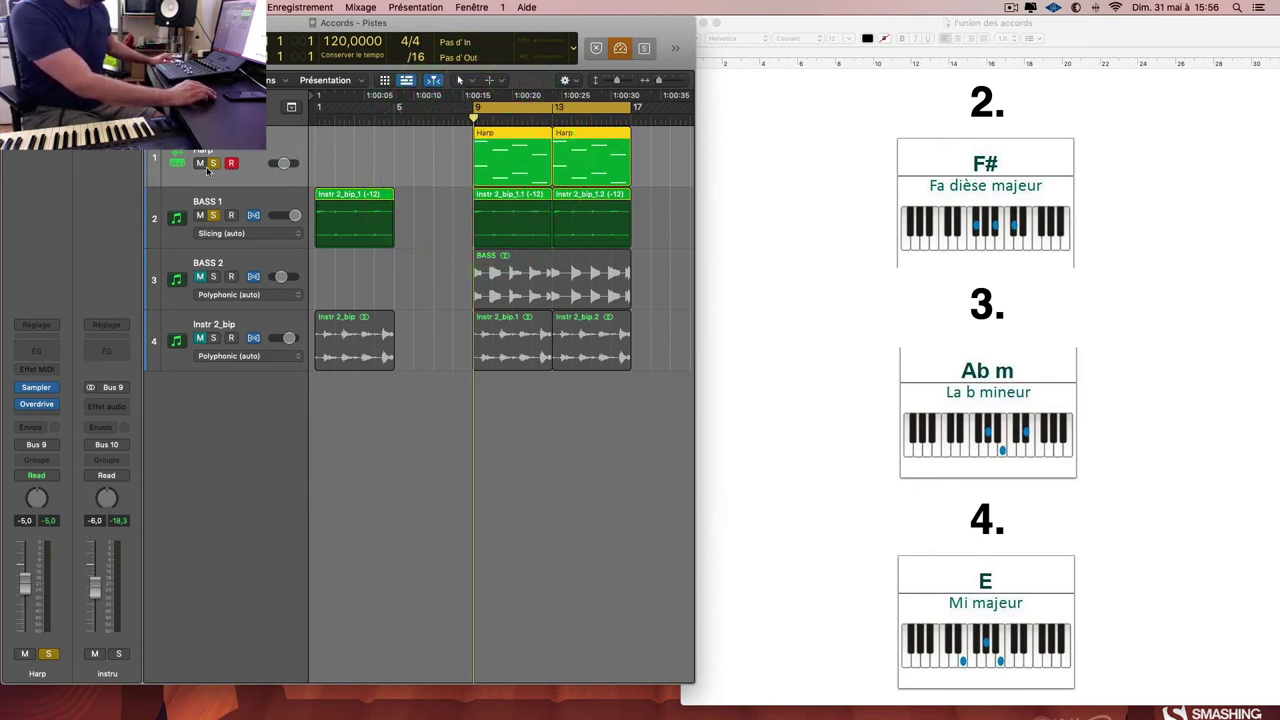
# Step: Toggle solo on BASS 1 and open both Harp regions in the piano roll with the inspector hidden
pyautogui.click(212, 216)
pyautogui.press('p')
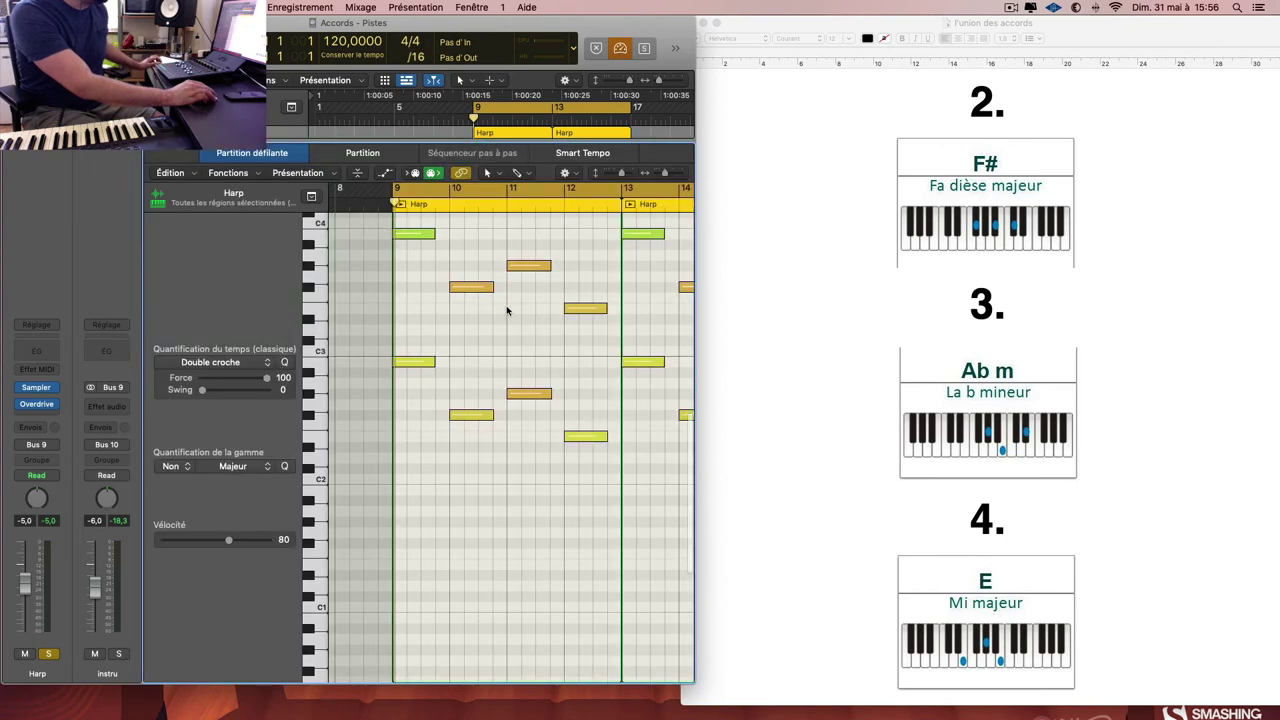
pyautogui.click(623, 314)
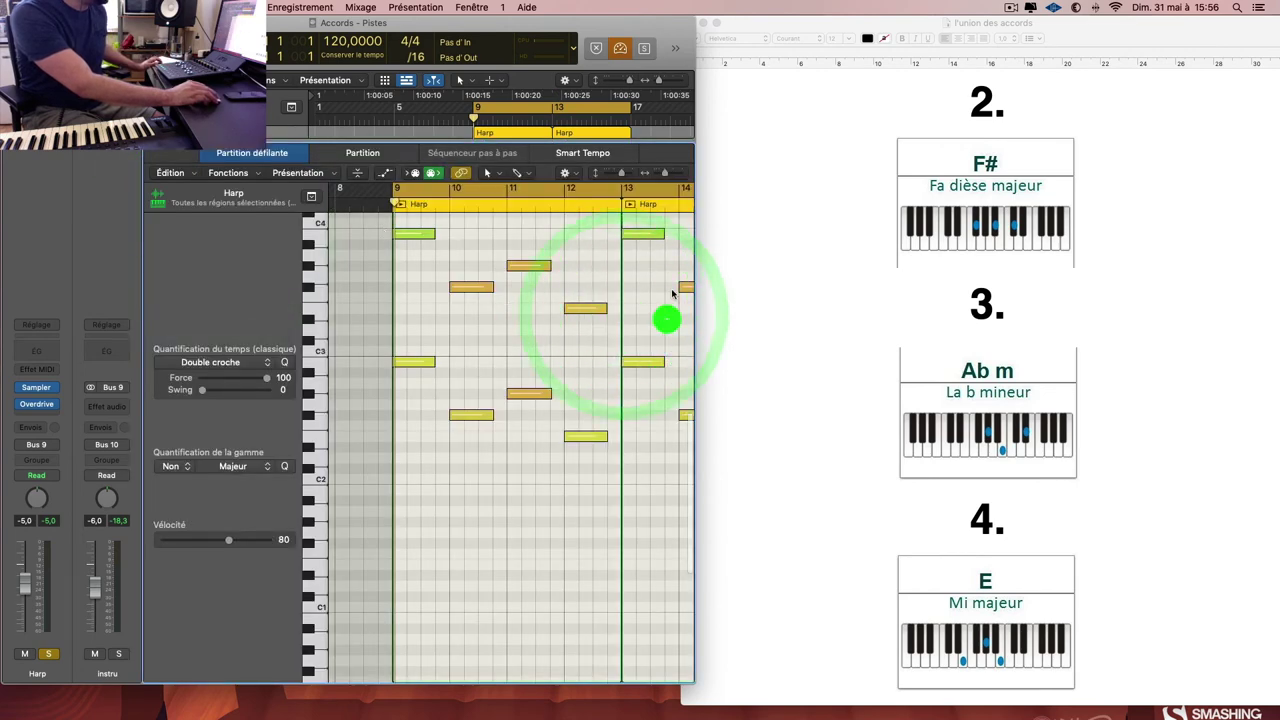
pyautogui.hscroll(5, 660, 310)
pyautogui.hscroll(-4, 649, 294)
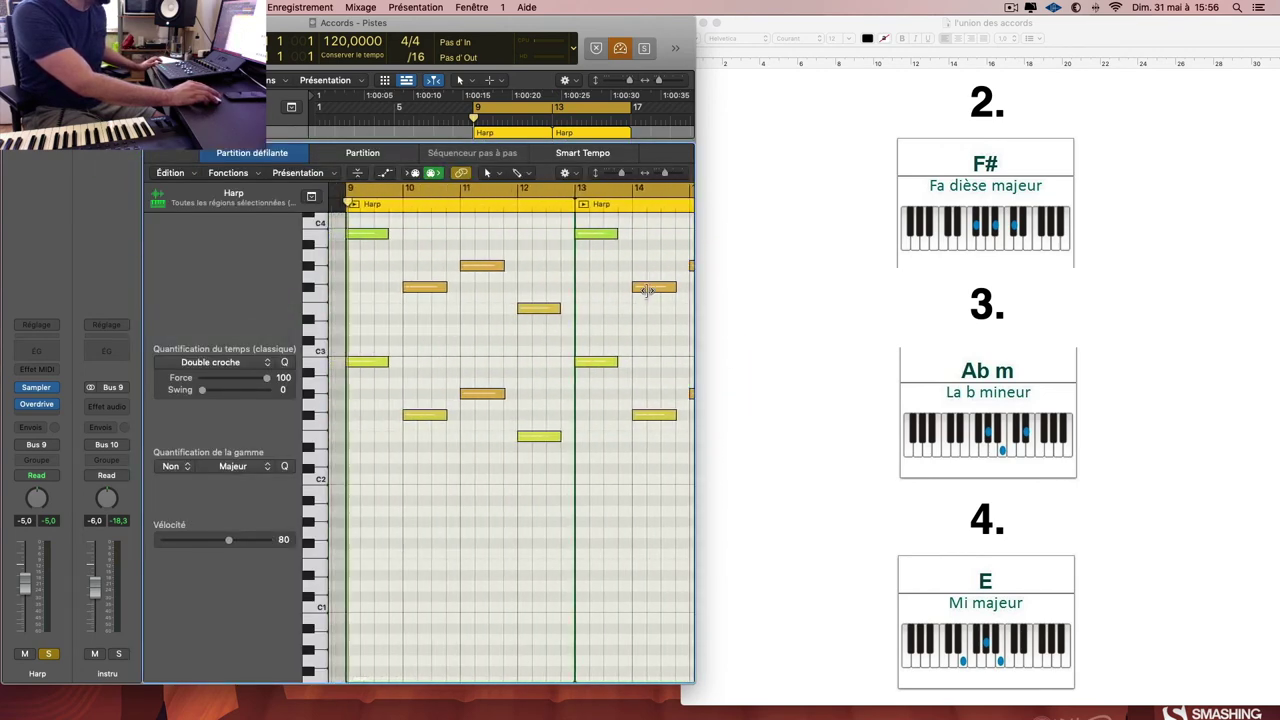
pyautogui.press('i')
pyautogui.hscroll(-3, 620, 290)
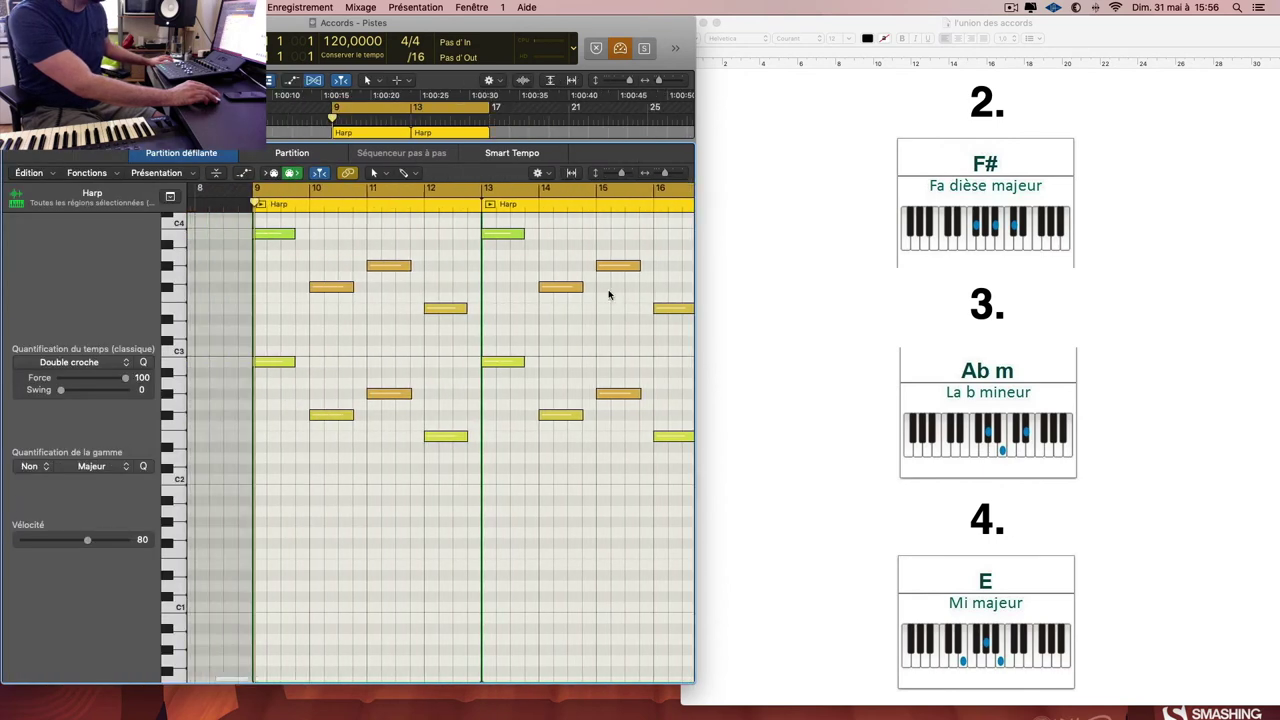
# Step: Select all the notes in both Harp regions and open the Vélocité corrigée MIDI transform for them
pyautogui.hscroll(3, 609, 290)
pyautogui.hscroll(1, 608, 294)
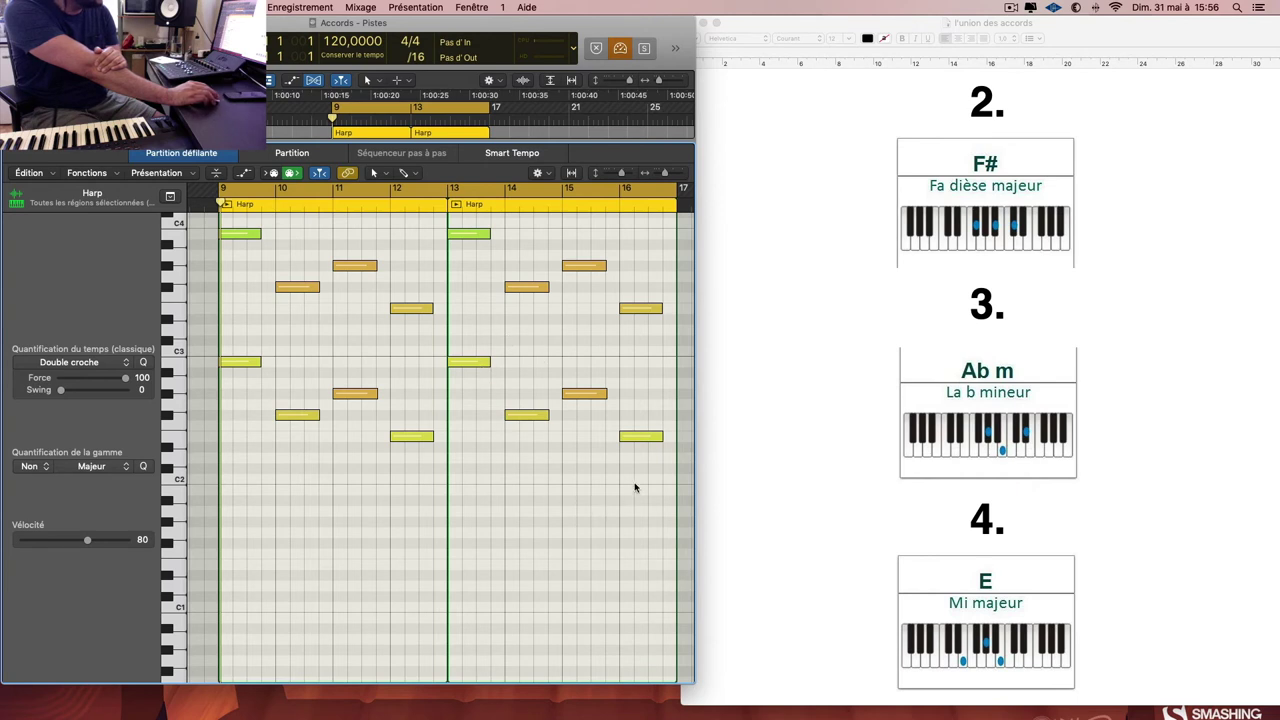
pyautogui.moveTo(634, 488); pyautogui.dragTo(234, 228)
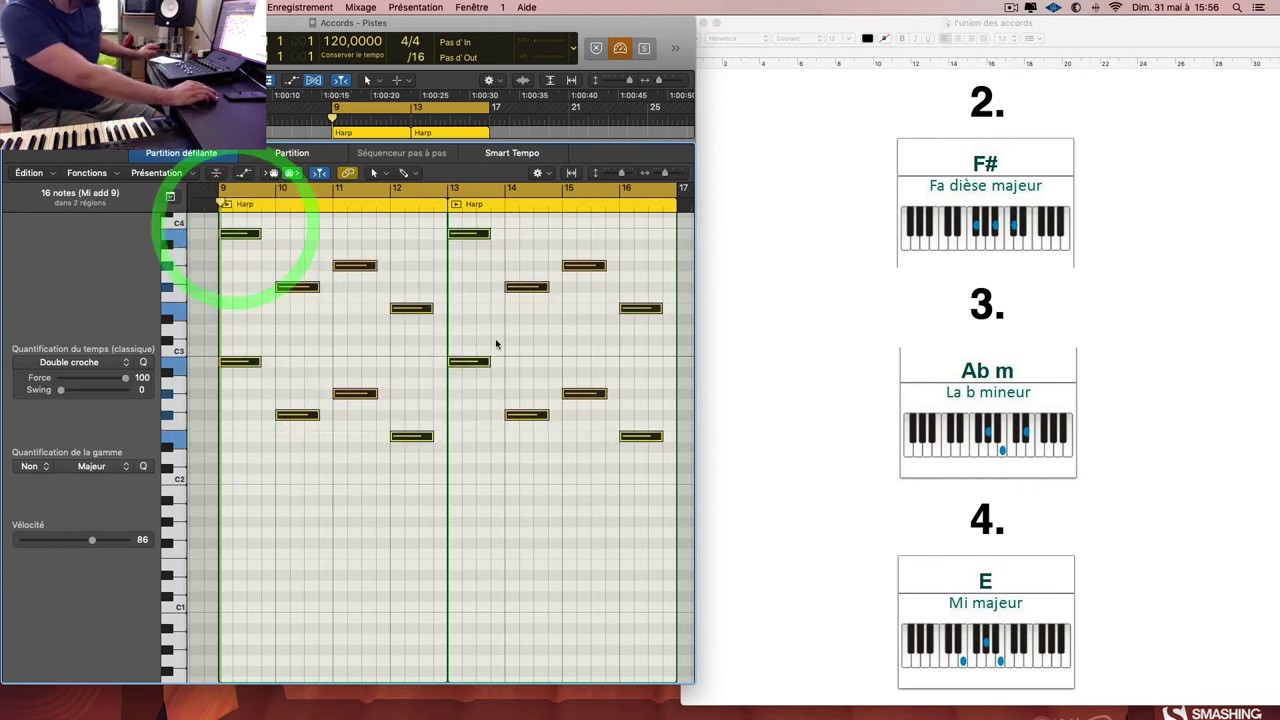
pyautogui.click(496, 344)
pyautogui.click(507, 326)
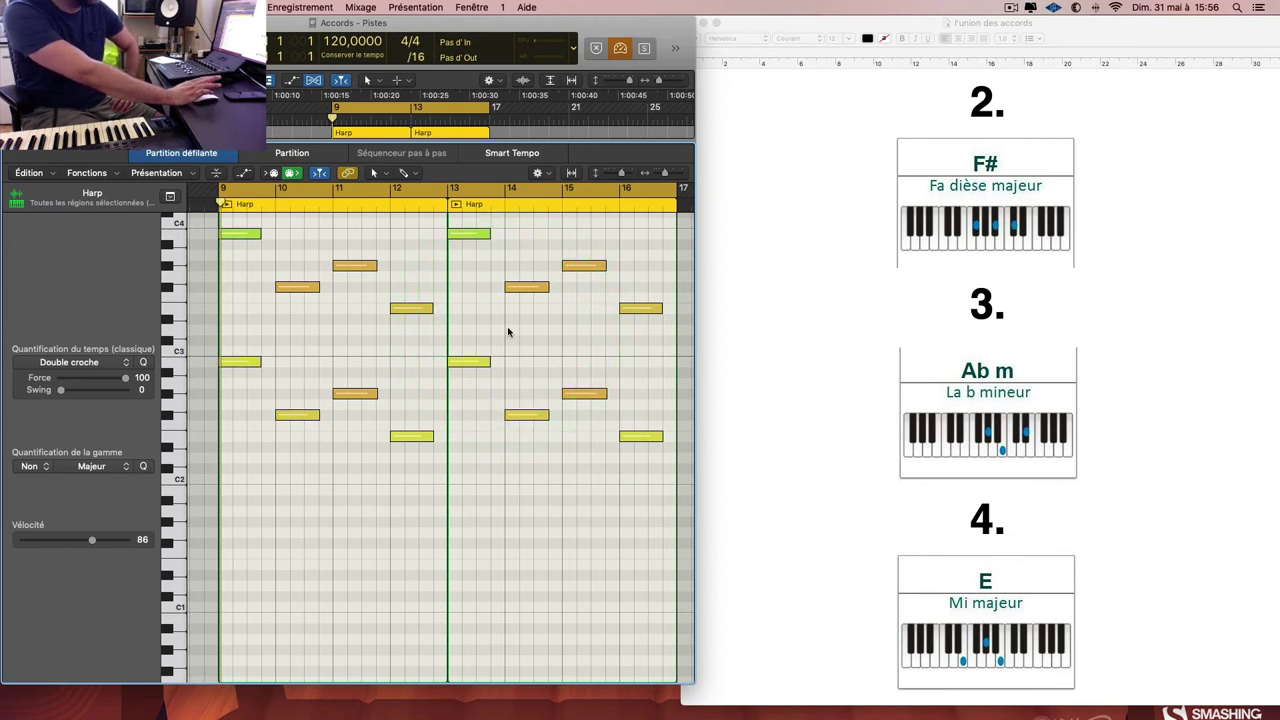
pyautogui.press('super+a')
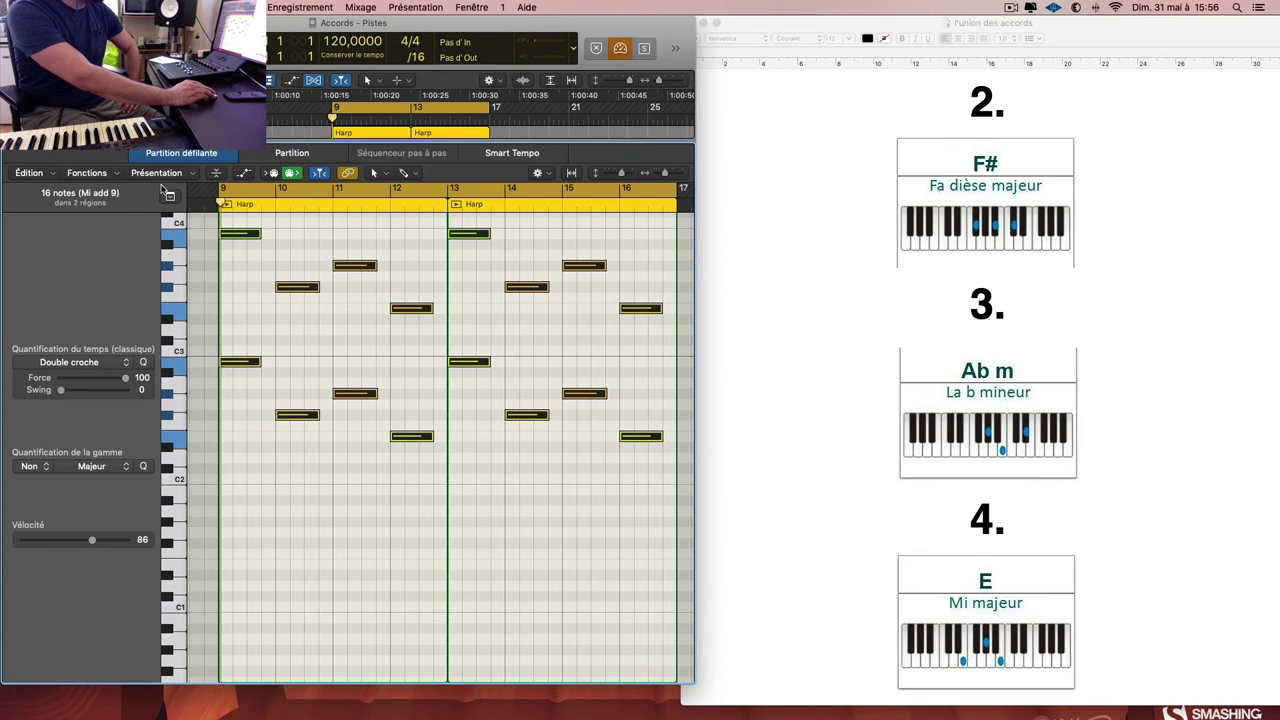
pyautogui.click(104, 173)
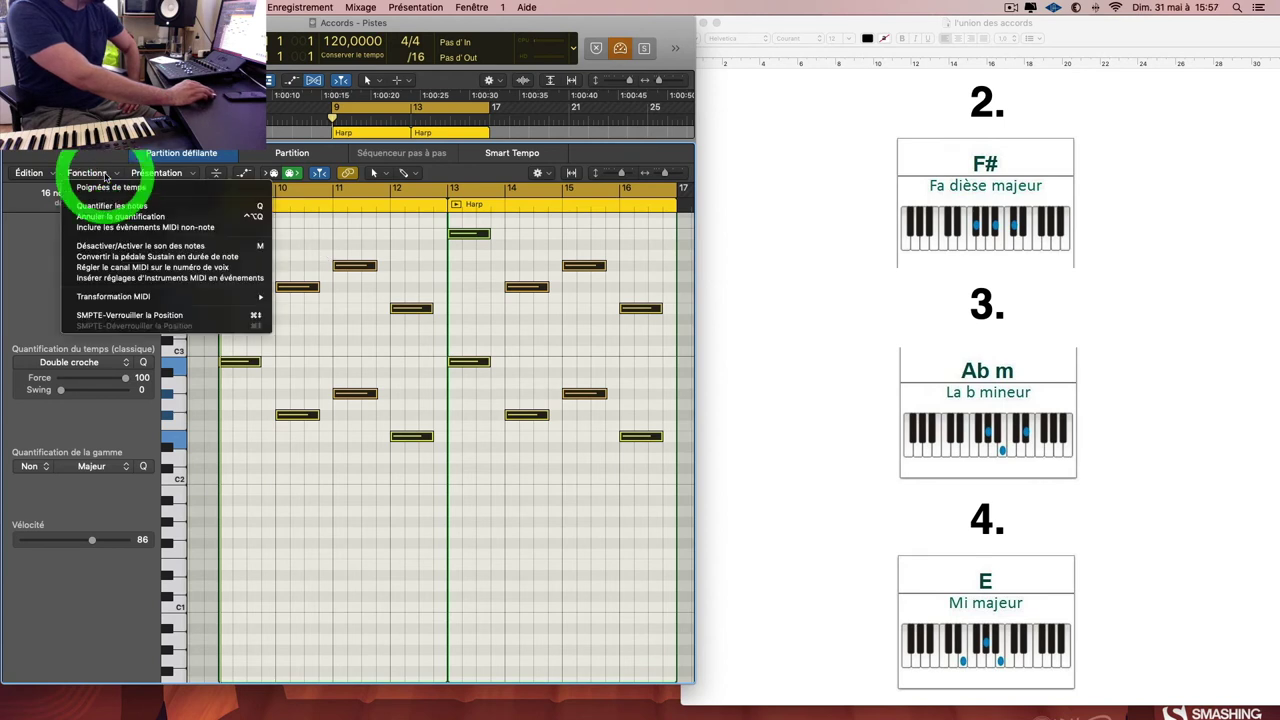
pyautogui.moveTo(138, 298)
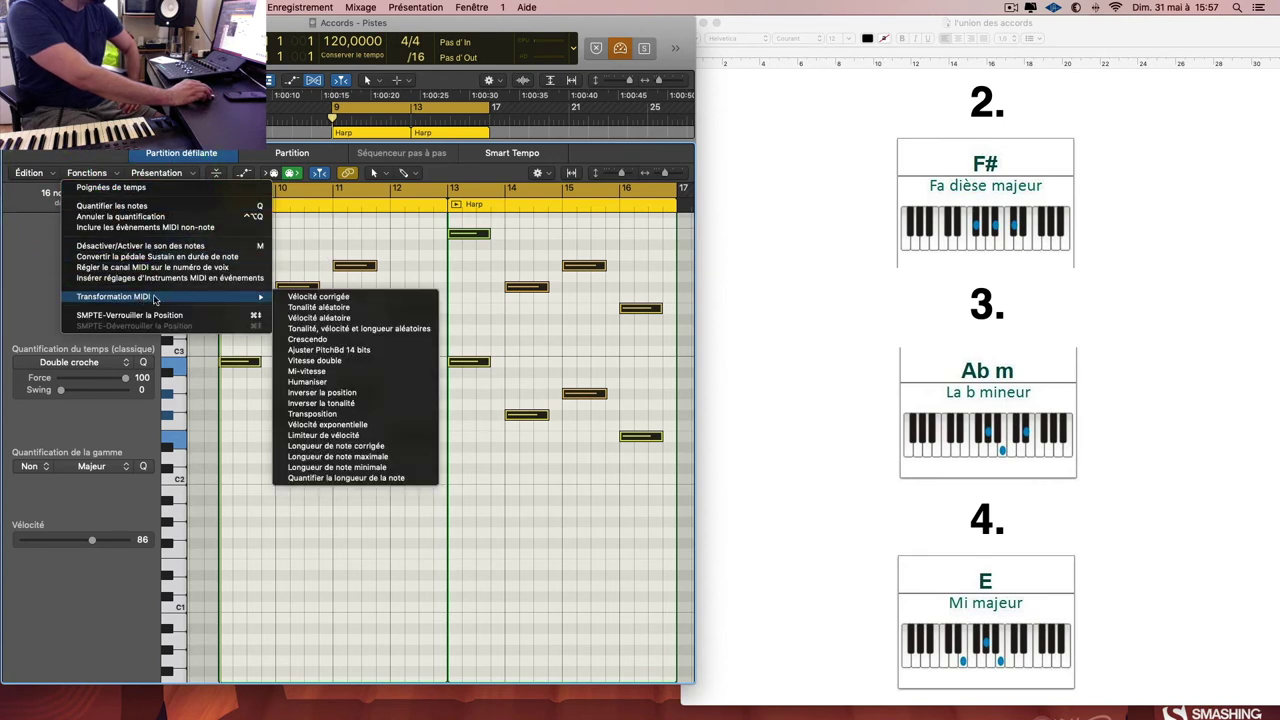
pyautogui.click(322, 296)
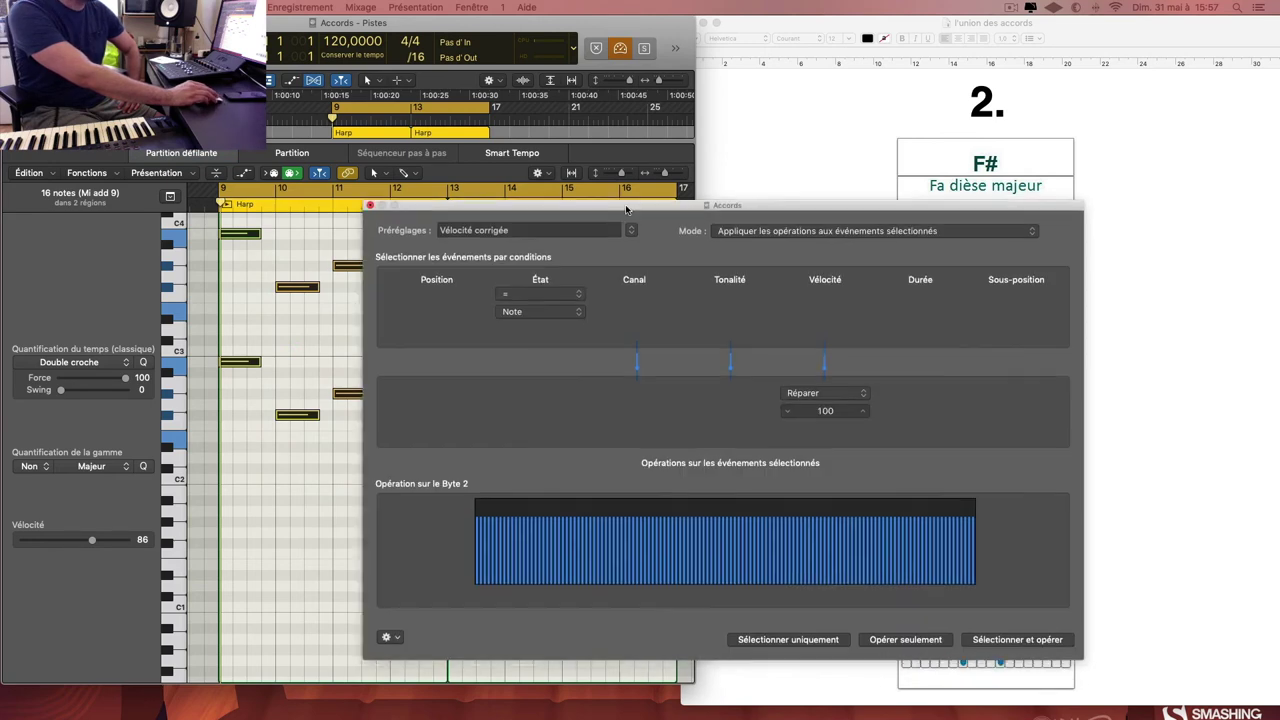
# Step: Fix the velocity of the selected Harp notes at 50, then move the transform window aside and deselect the notes
pyautogui.moveTo(653, 210); pyautogui.dragTo(581, 157)
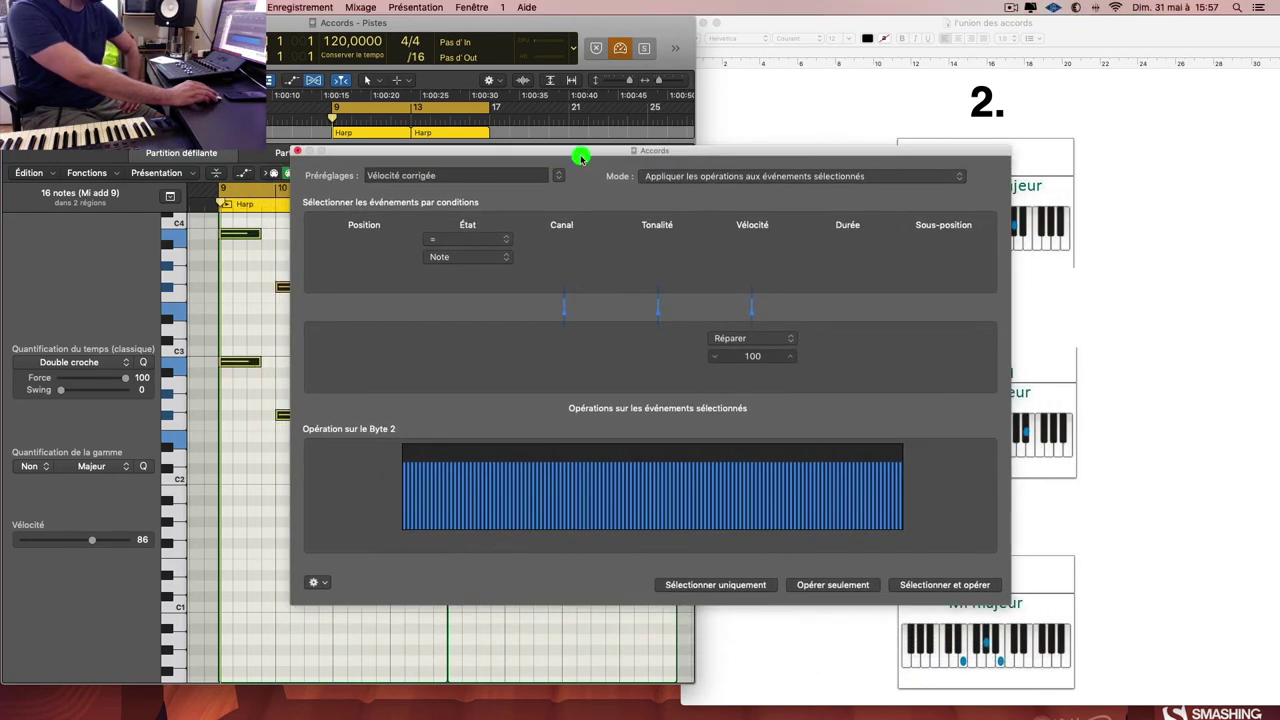
pyautogui.doubleClick(745, 356)
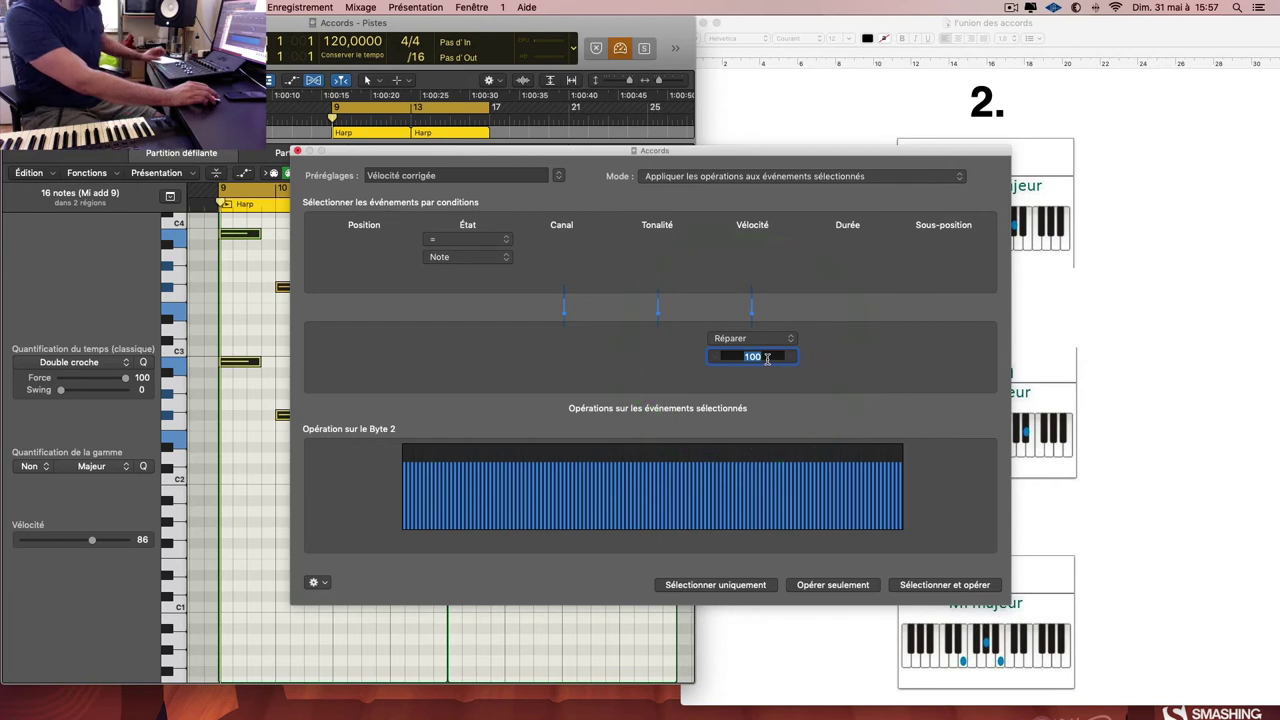
pyautogui.write('50')
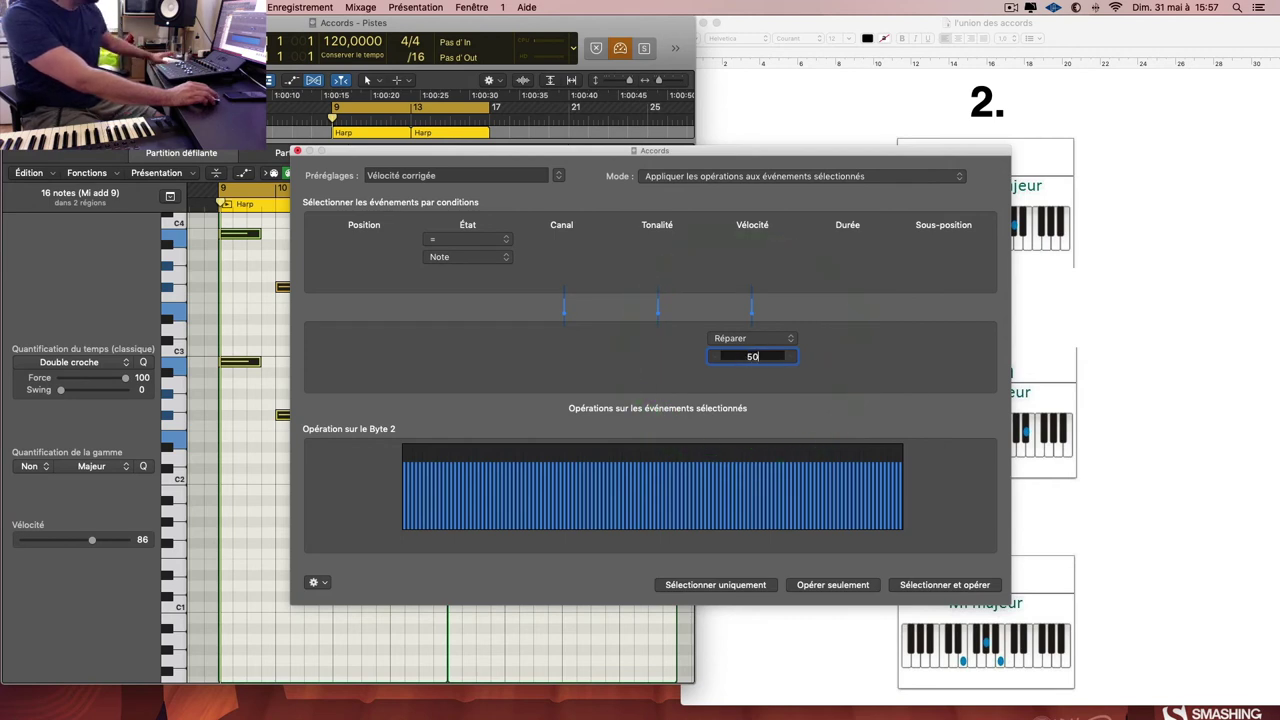
pyautogui.click(962, 586)
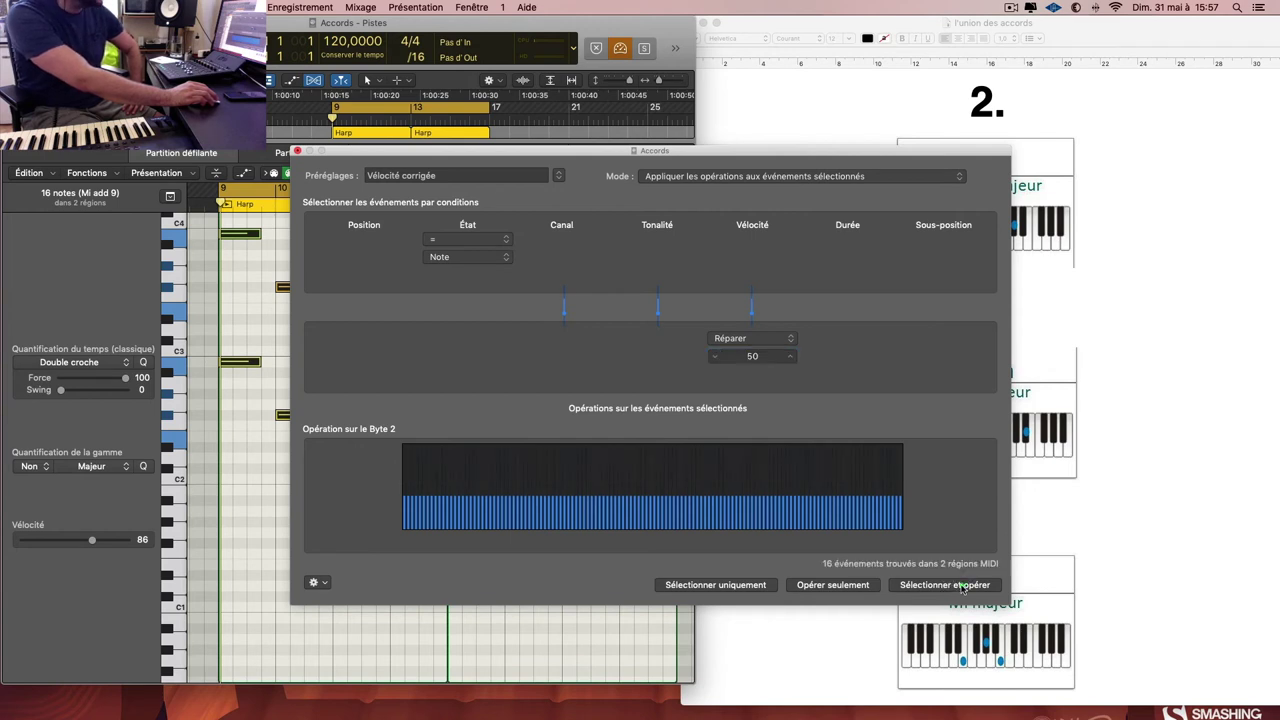
pyautogui.moveTo(399, 154); pyautogui.dragTo(806, 174)
pyautogui.click(546, 324)
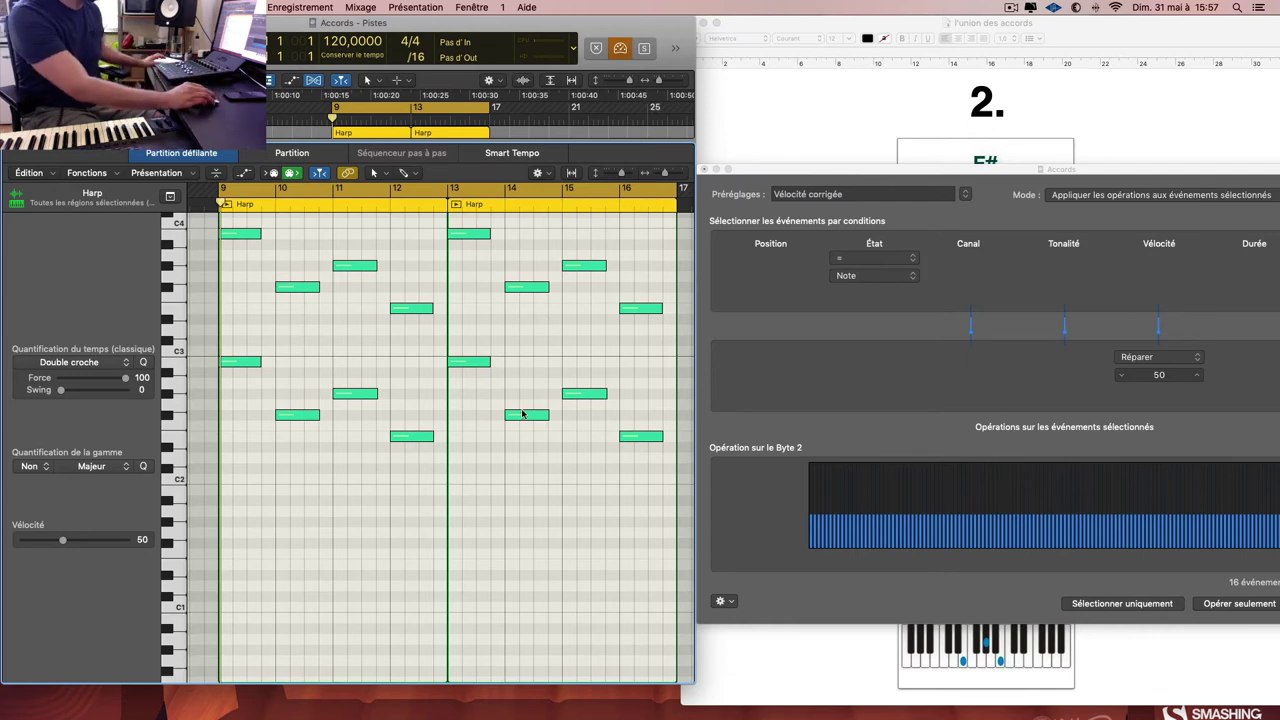
# Step: Play the Harp regions back and solo BASS 1 alongside them, with the transform window and piano roll out of the way
pyautogui.press('space')
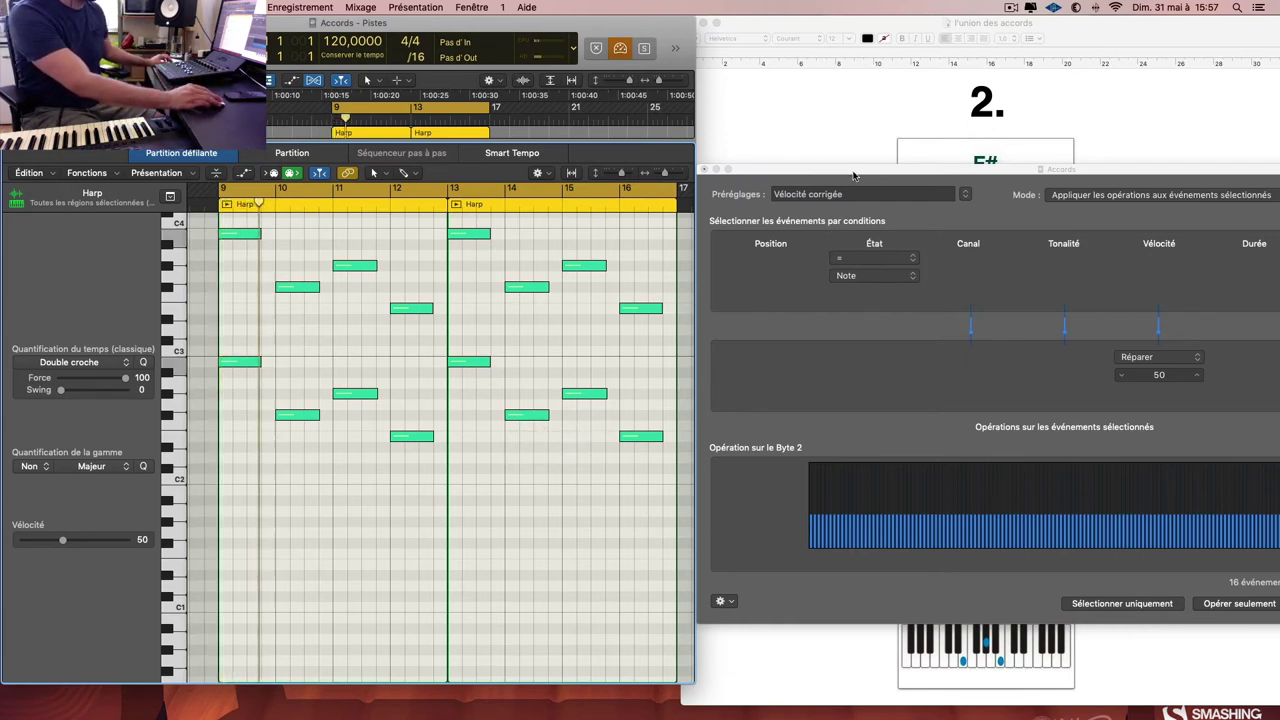
pyautogui.moveTo(848, 174); pyautogui.dragTo(1279, 205)
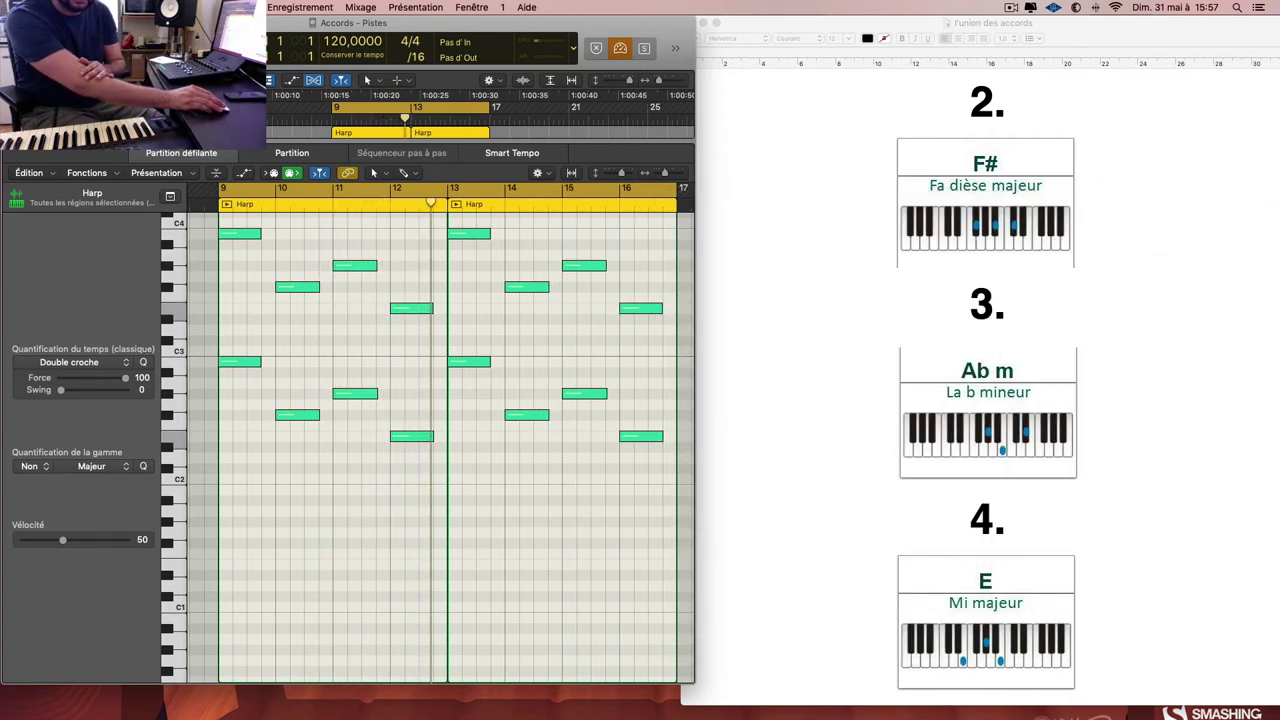
pyautogui.press('e')
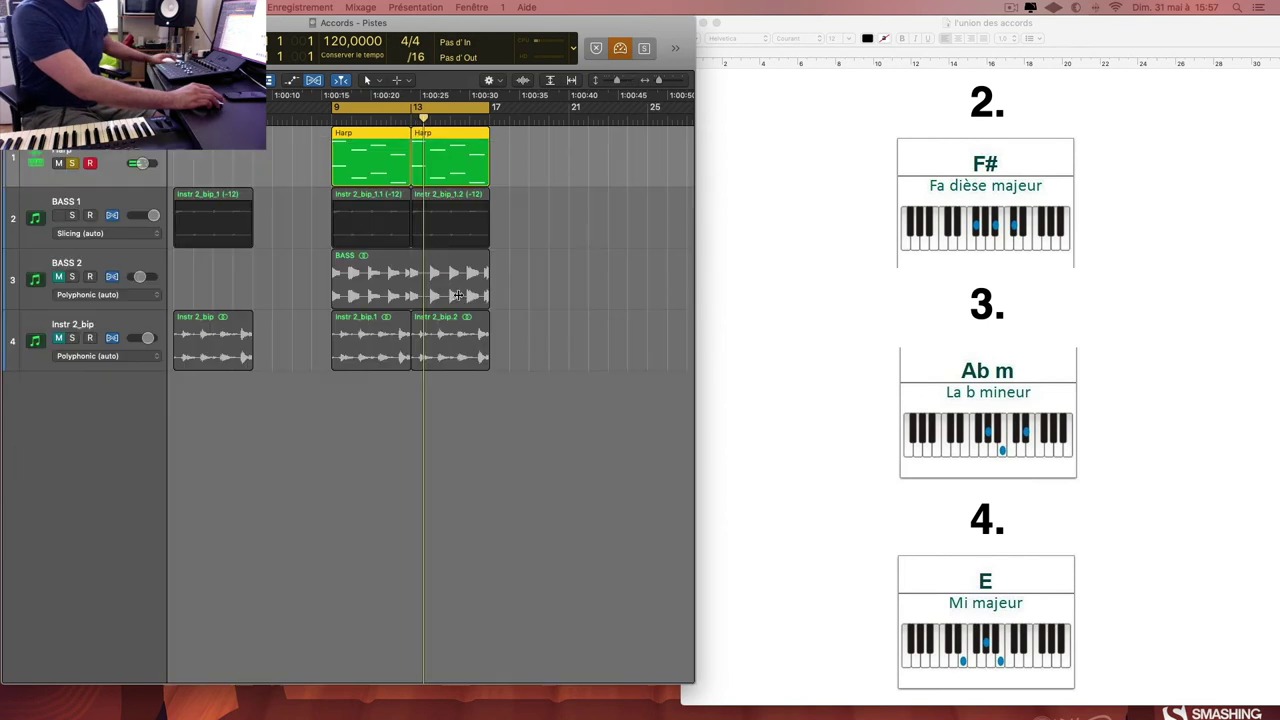
pyautogui.click(71, 215)
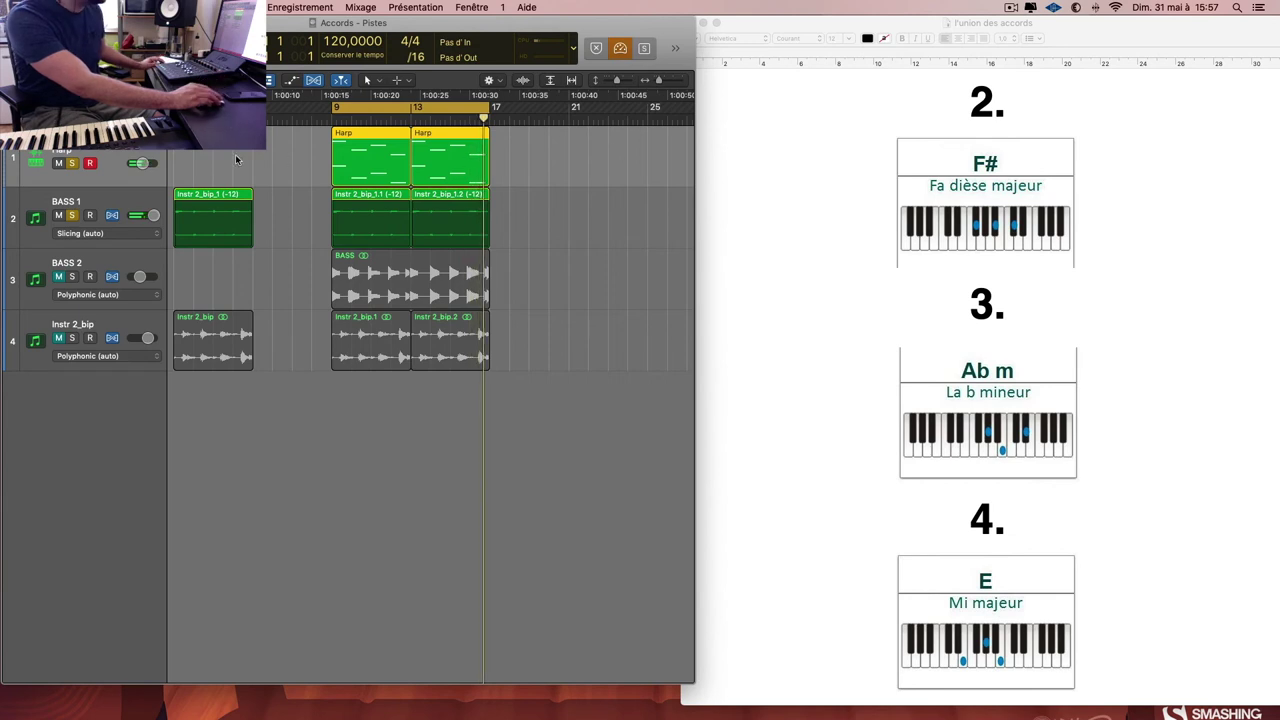
# Step: Create a new empty track below Harp that duplicates the Harp track's settings
pyautogui.click(105, 154)
pyautogui.press('cmd+d')
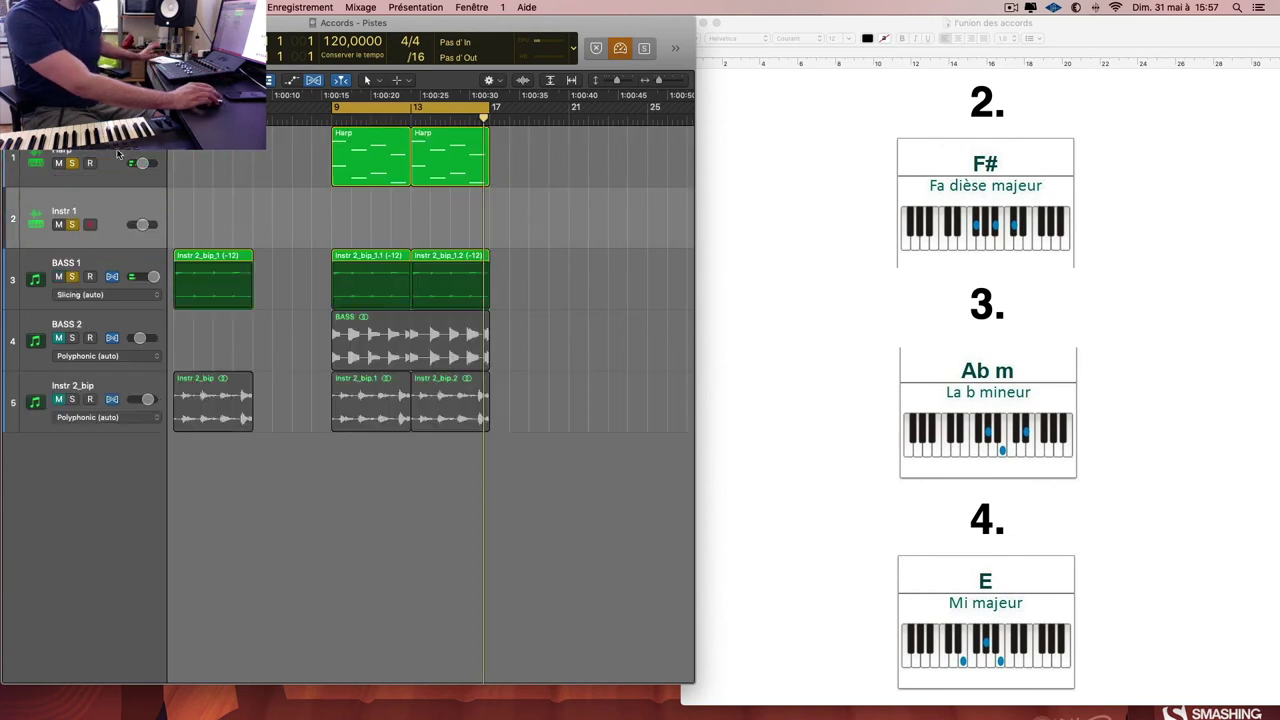
pyautogui.click(126, 203)
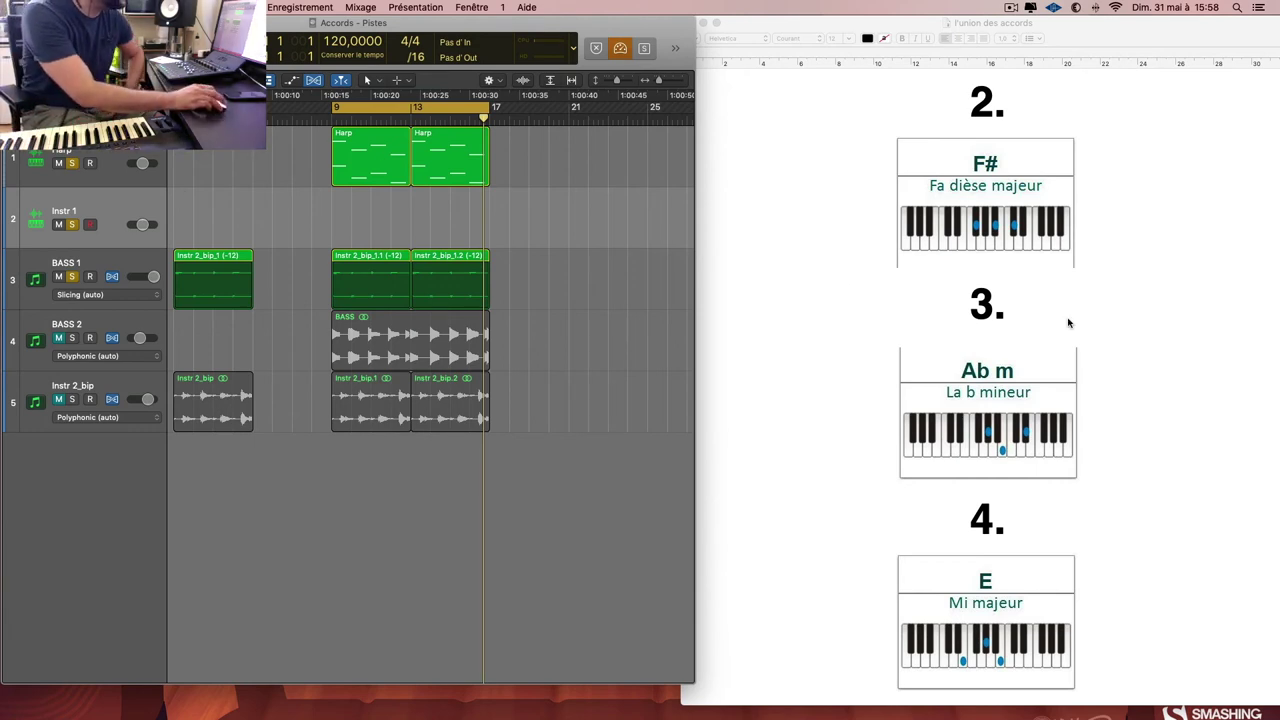
# Step: Examine the B major diagram in the chord sheet to identify the chord's keys, then check the chords that follow
pyautogui.scroll(5, 1130, 312)
pyautogui.click(1135, 310)
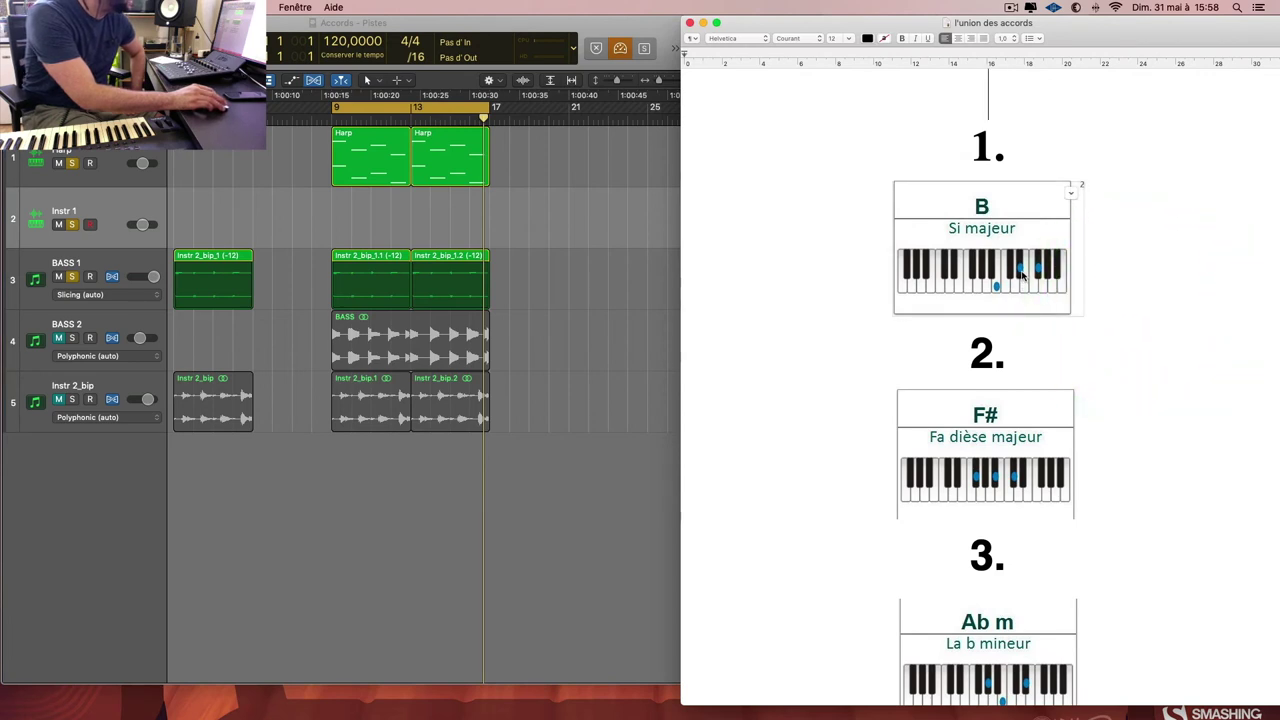
pyautogui.click(1022, 272)
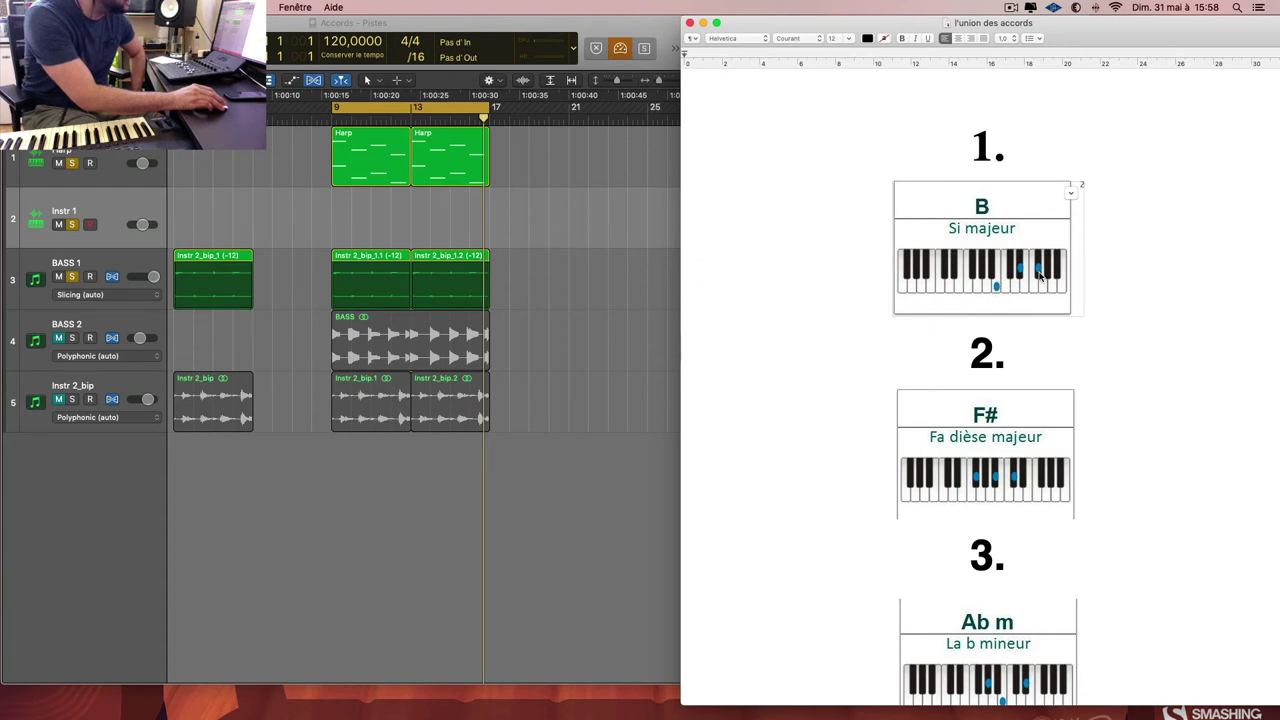
pyautogui.click(1027, 268)
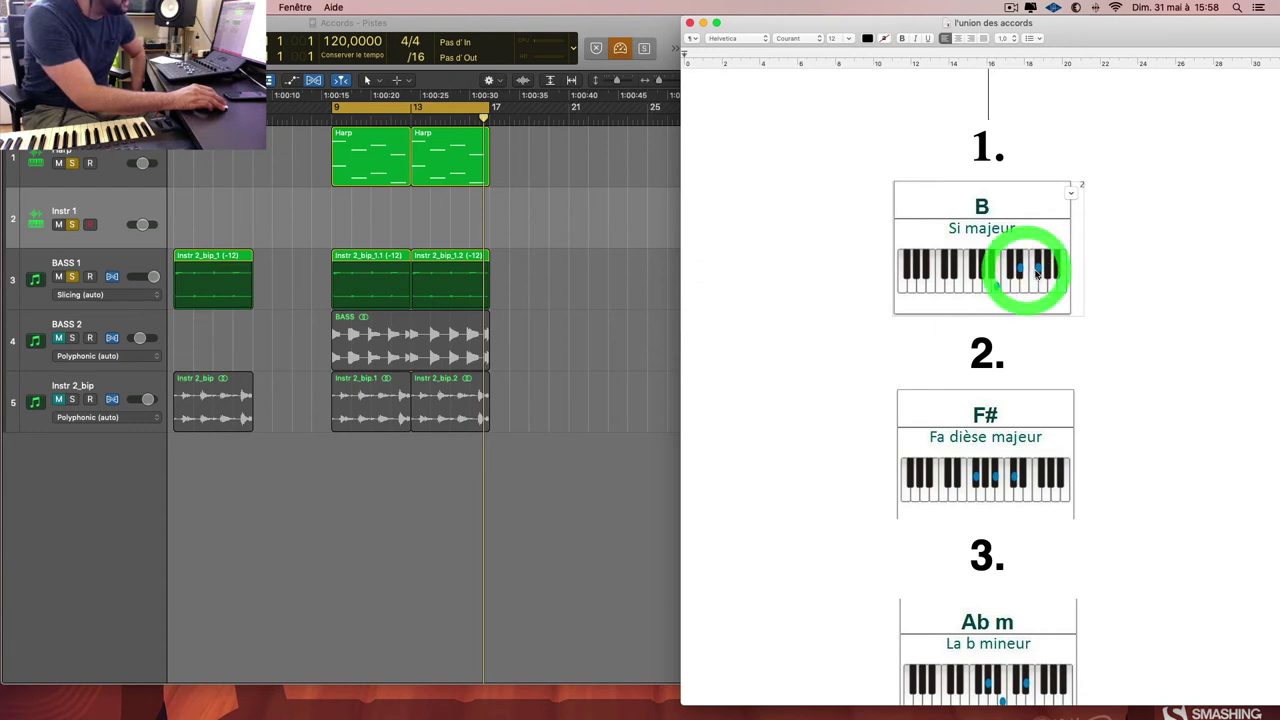
pyautogui.click(1040, 270)
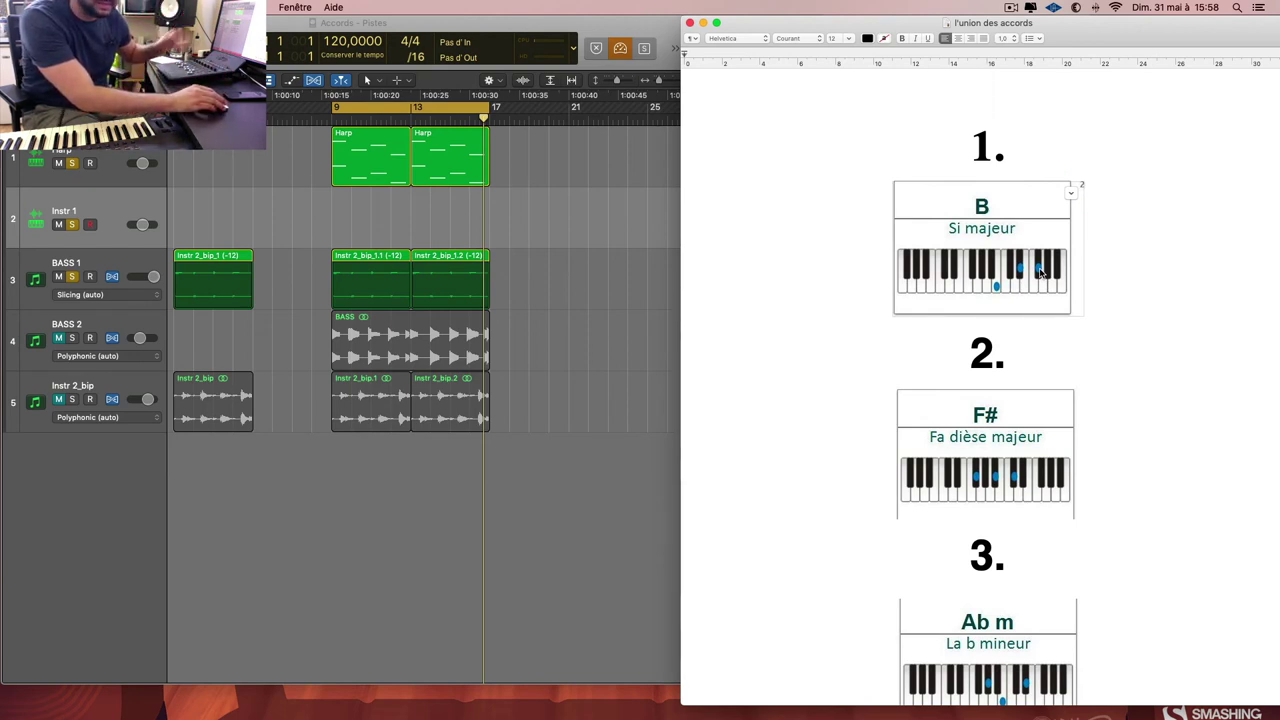
pyautogui.scroll(-4, 1040, 270)
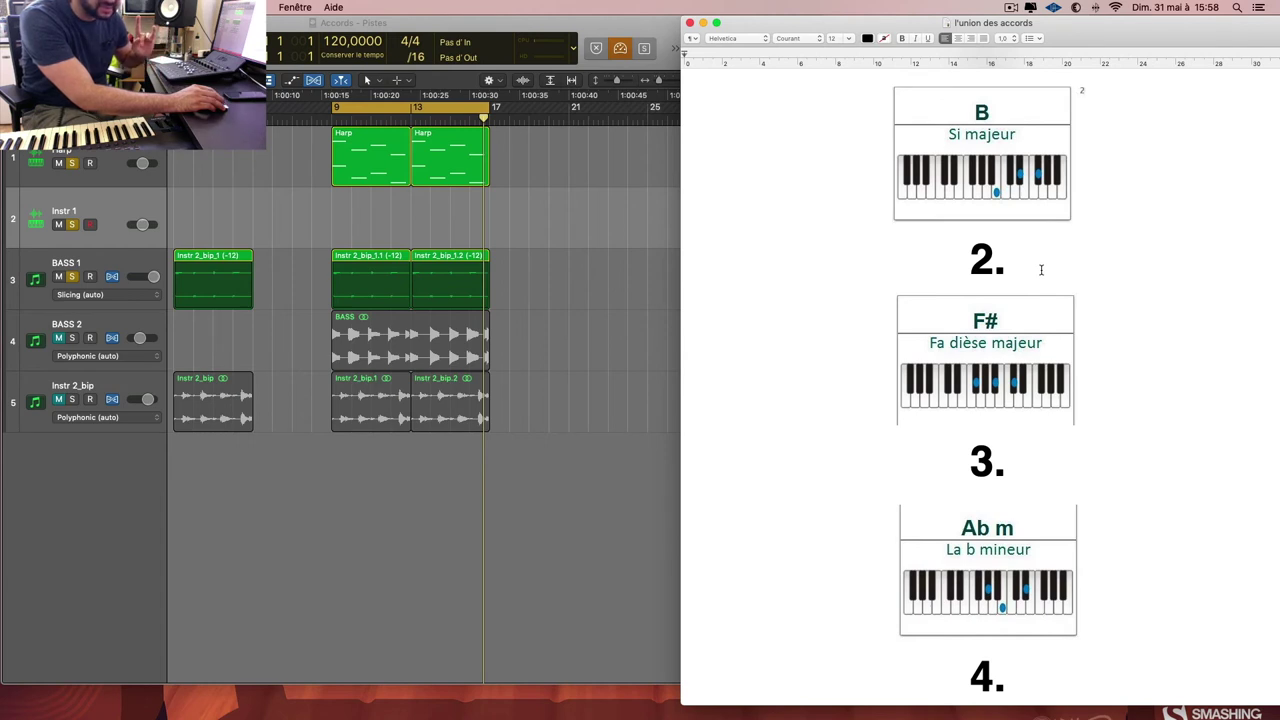
# Step: Shorten the cycle to bars 9 to 13 and check the first Harp region's notes in the piano roll
pyautogui.click(381, 268)
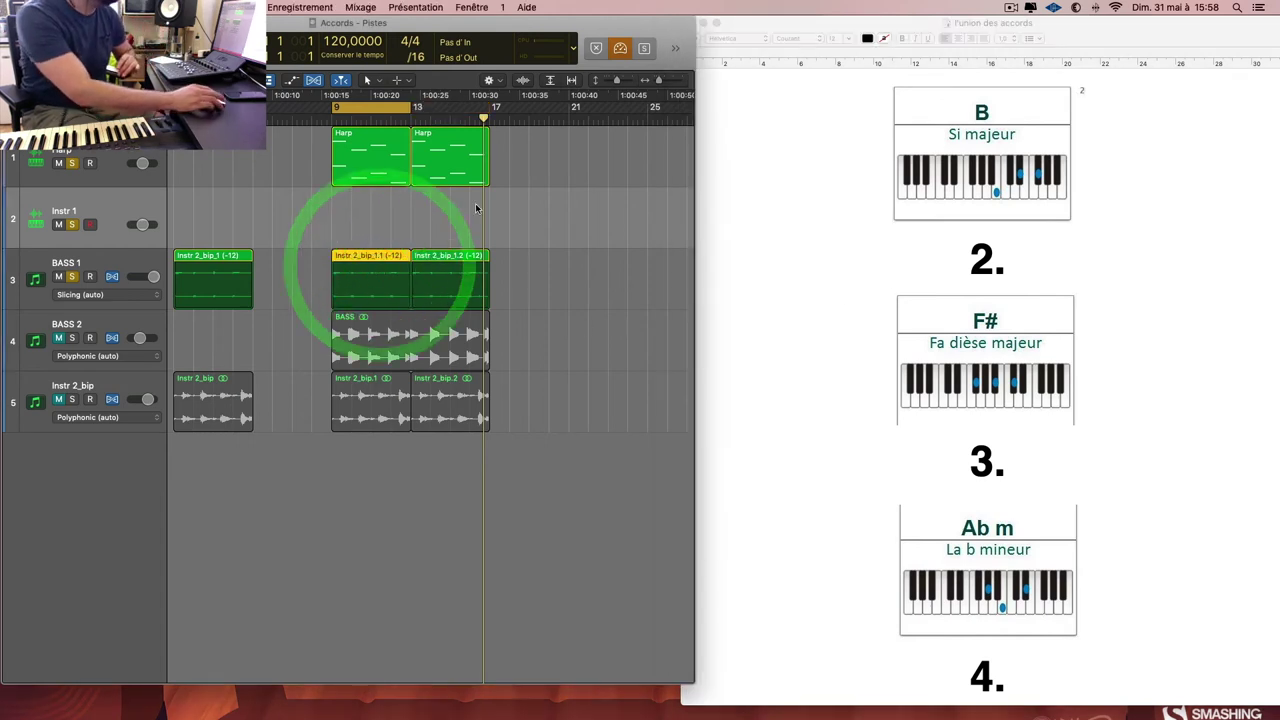
pyautogui.click(364, 168)
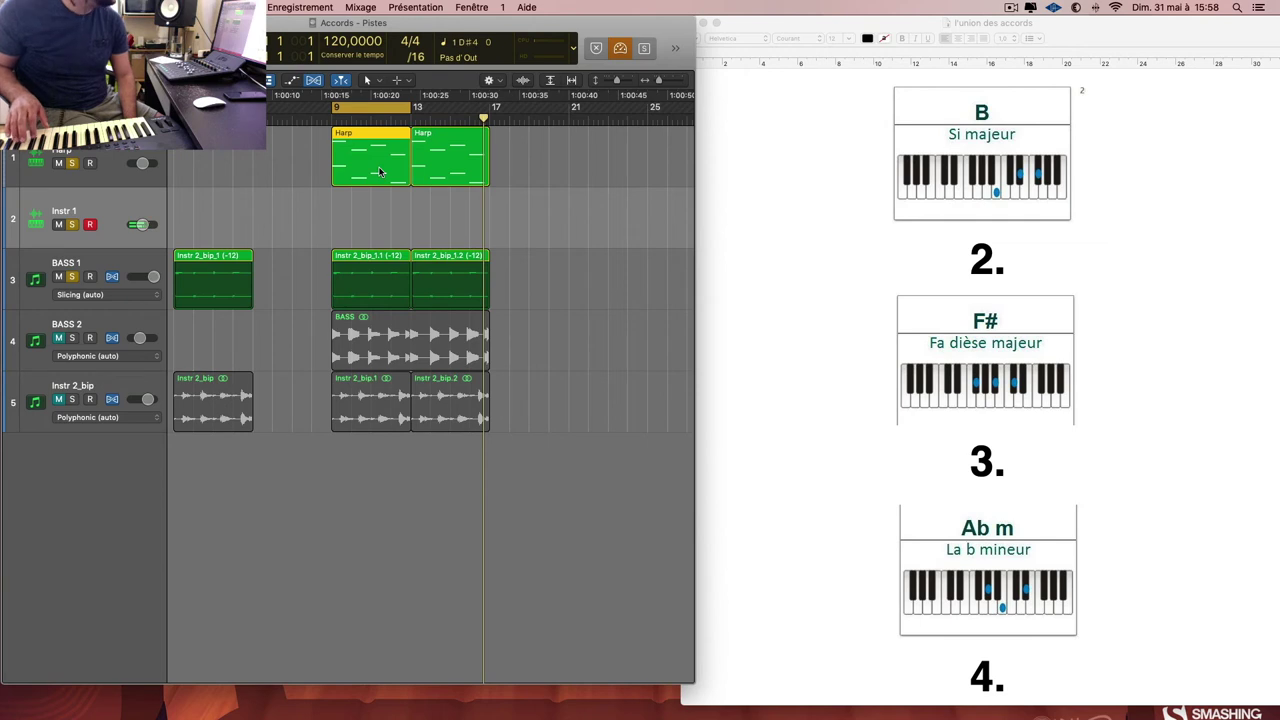
pyautogui.doubleClick(380, 172)
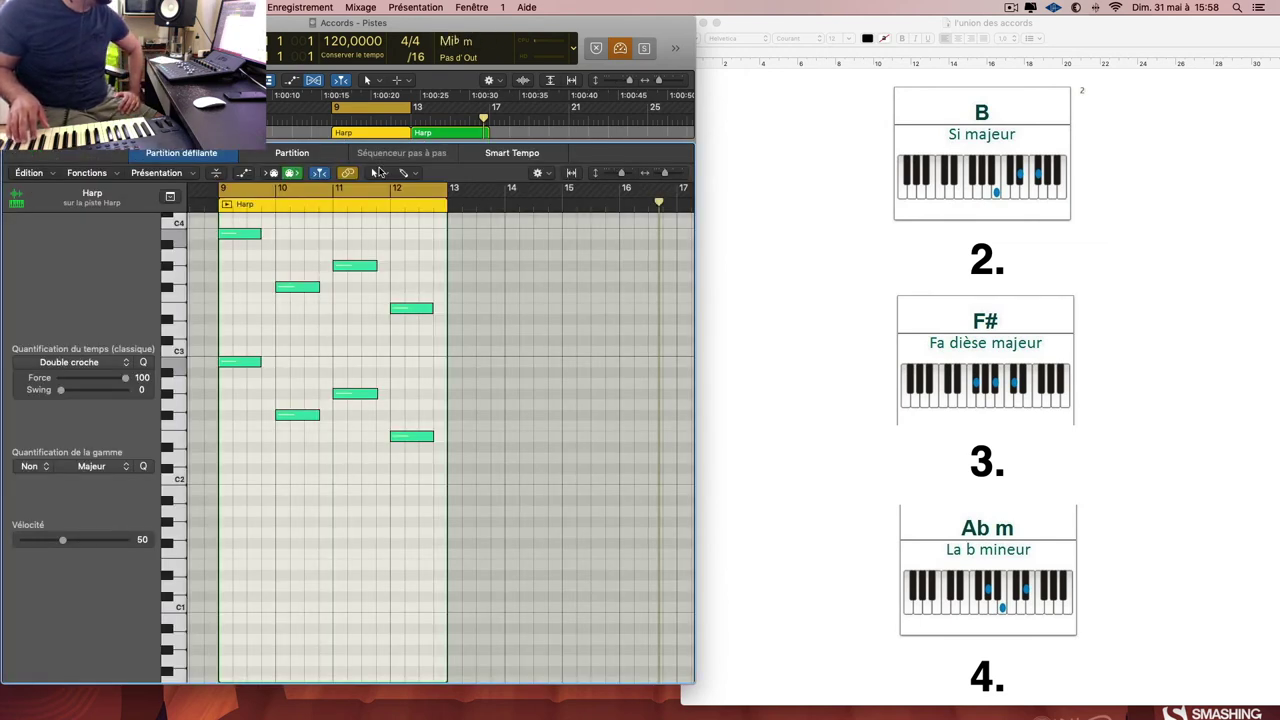
pyautogui.press('e')
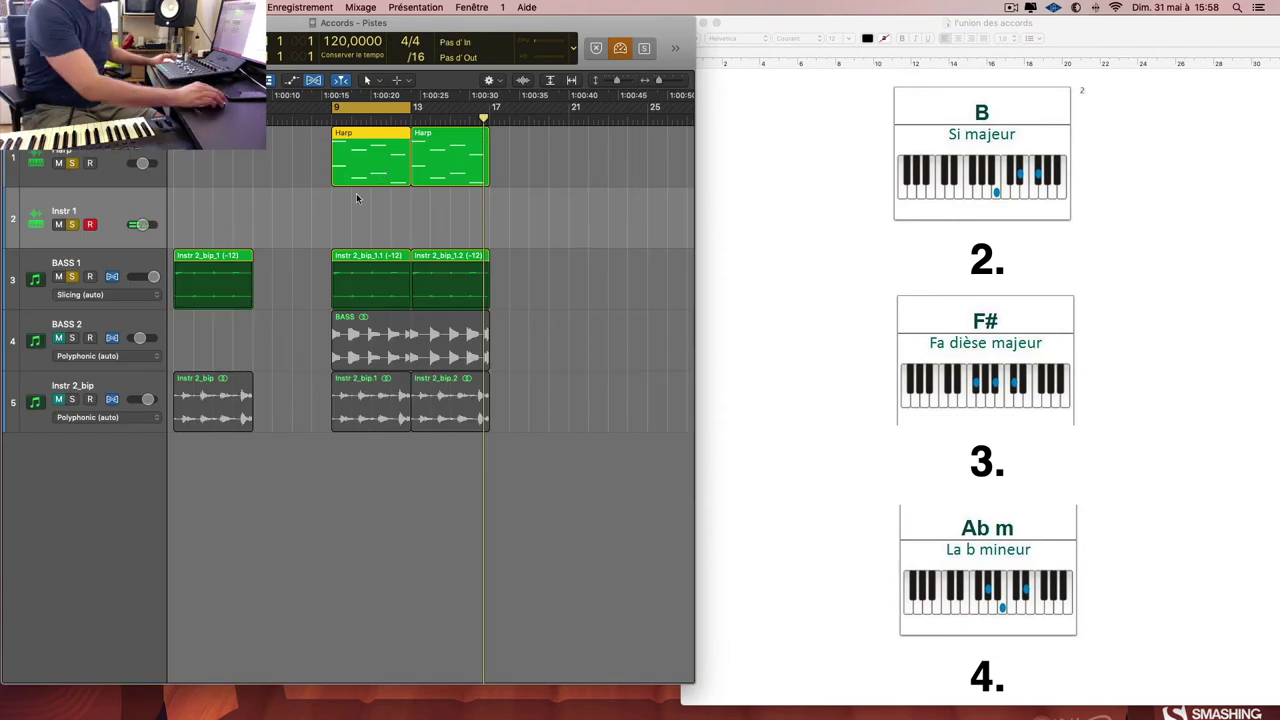
# Step: Open the empty Instr 1 track in the piano roll around octaves C3 to C5 and play the cycle
pyautogui.doubleClick(357, 204)
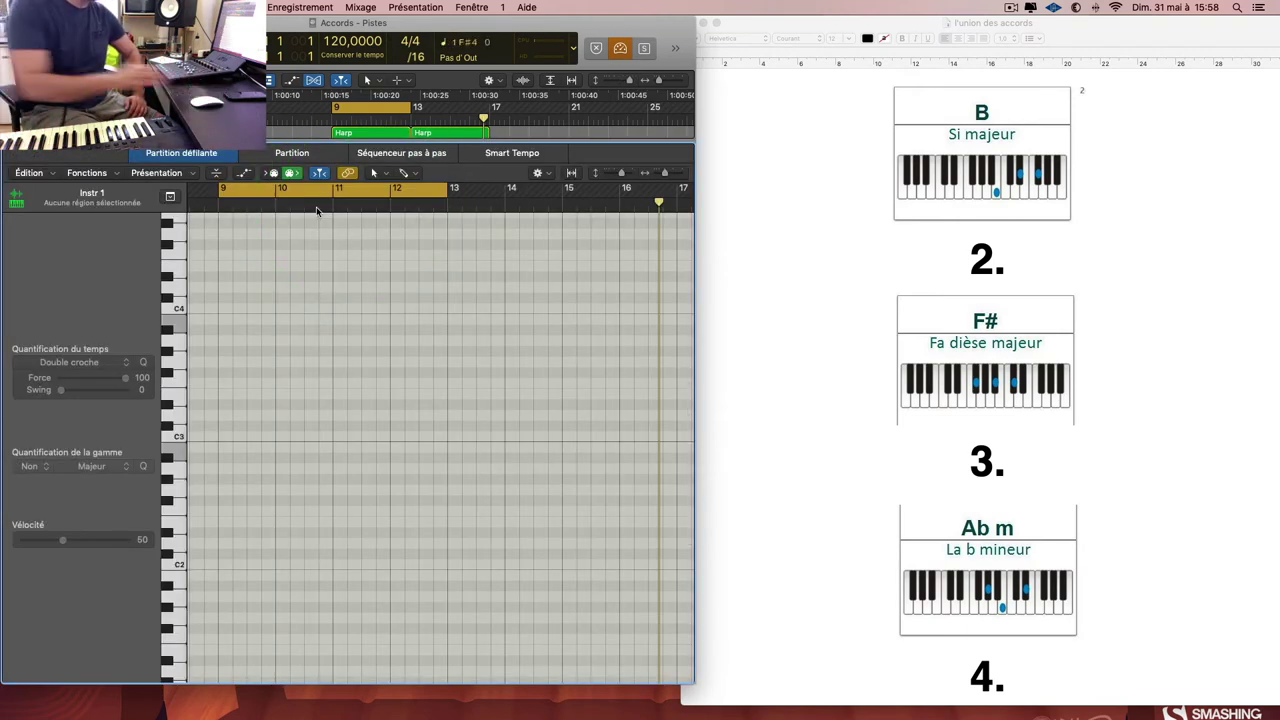
pyautogui.scroll(5, 270, 365)
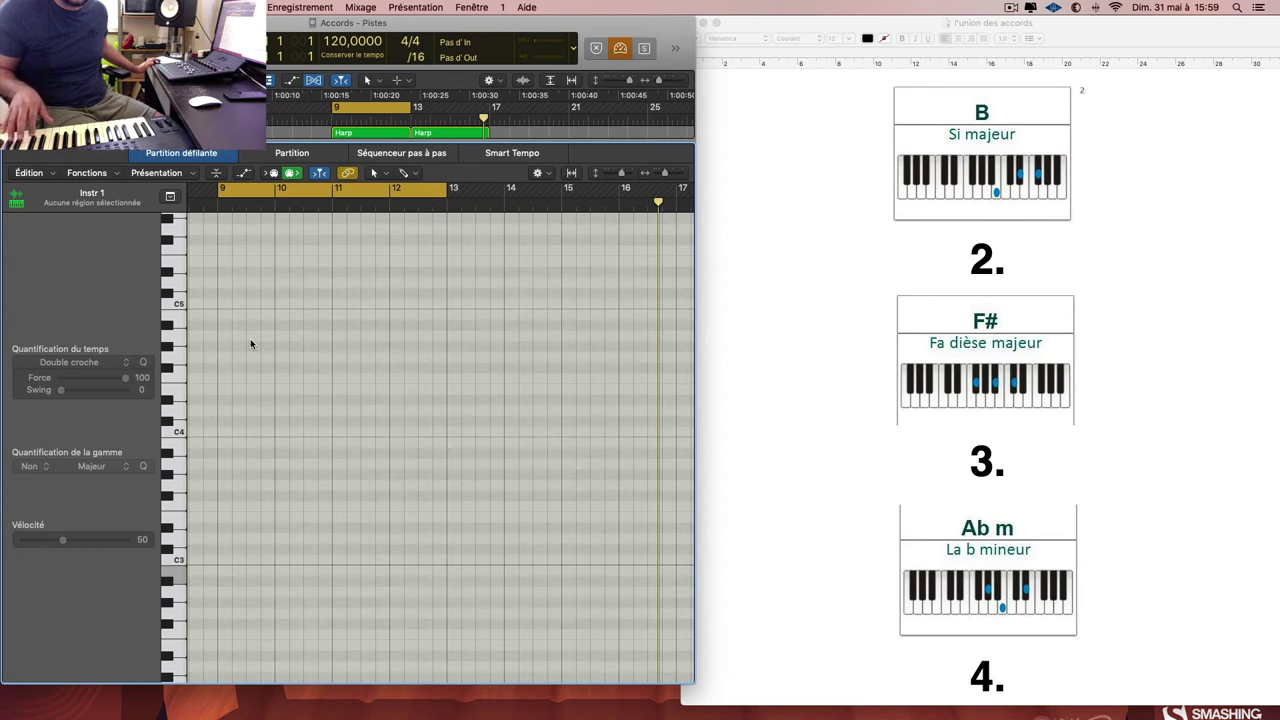
pyautogui.press('space')
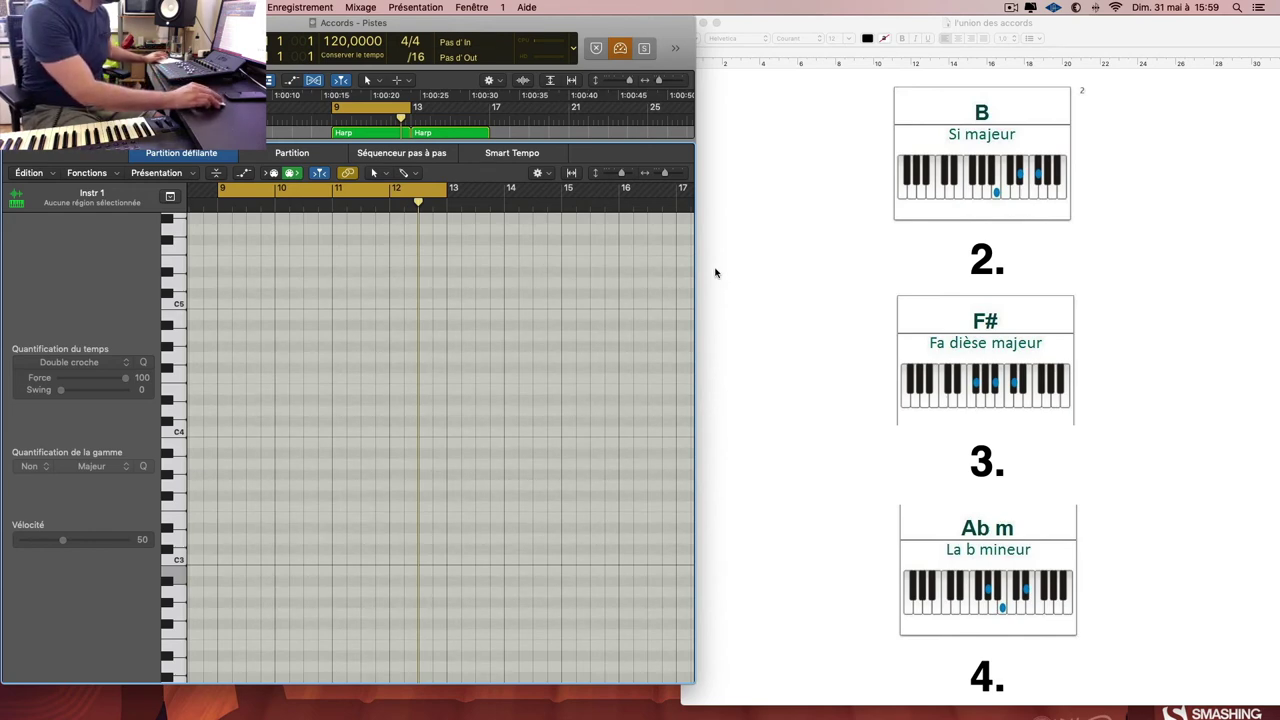
# Step: Switch to Finder and return to the contents of the Chapitre 2.2 folder
pyautogui.hotkey('ctrl', 'Up')
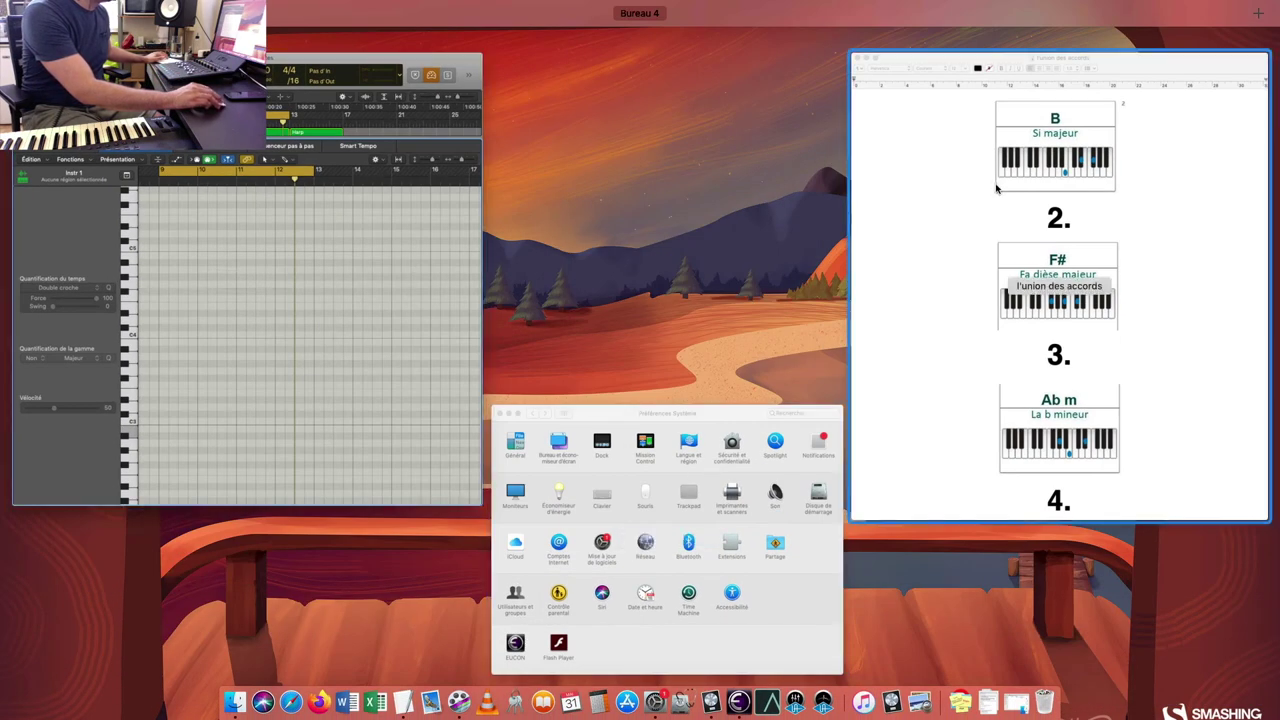
pyautogui.click(1029, 271)
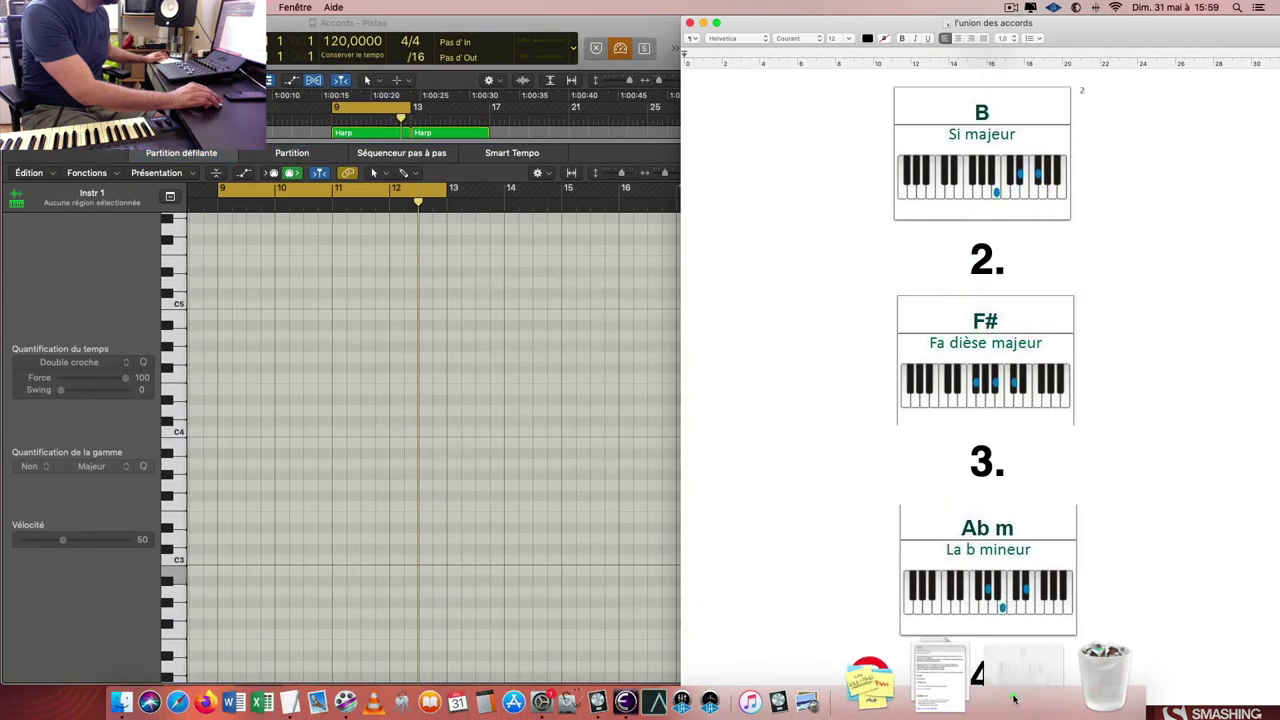
pyautogui.click(1012, 675)
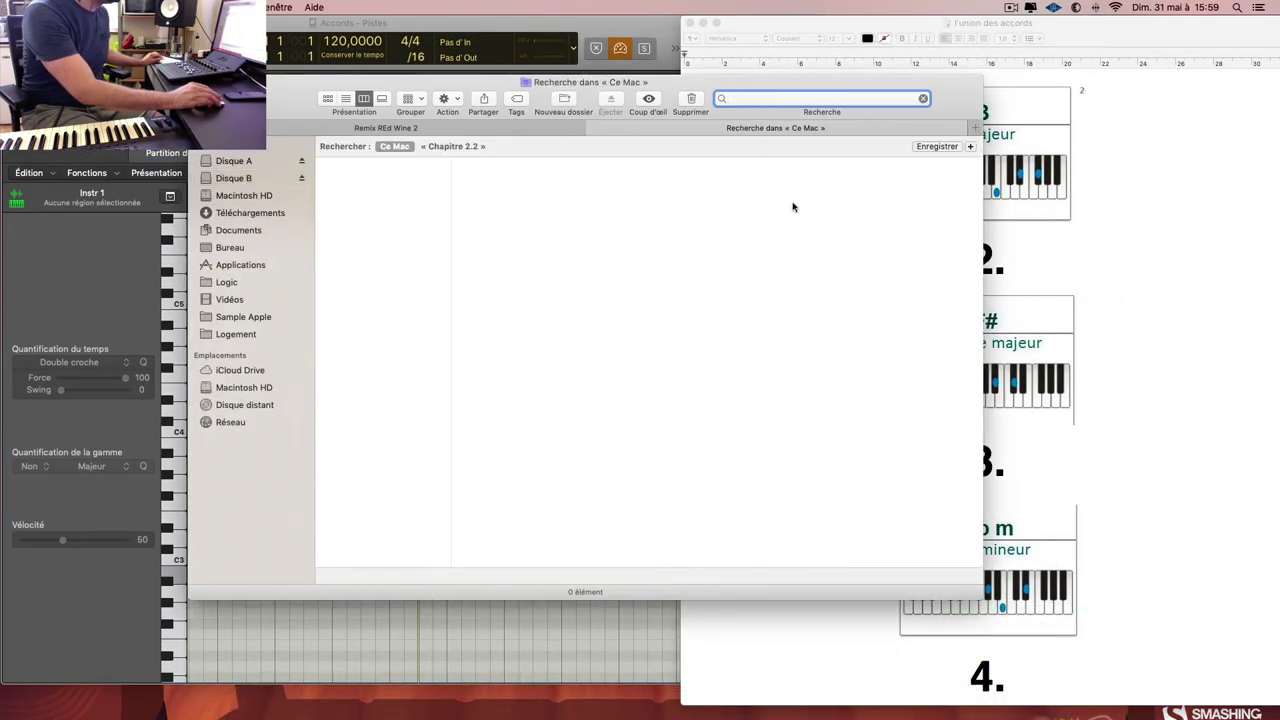
pyautogui.click(543, 128)
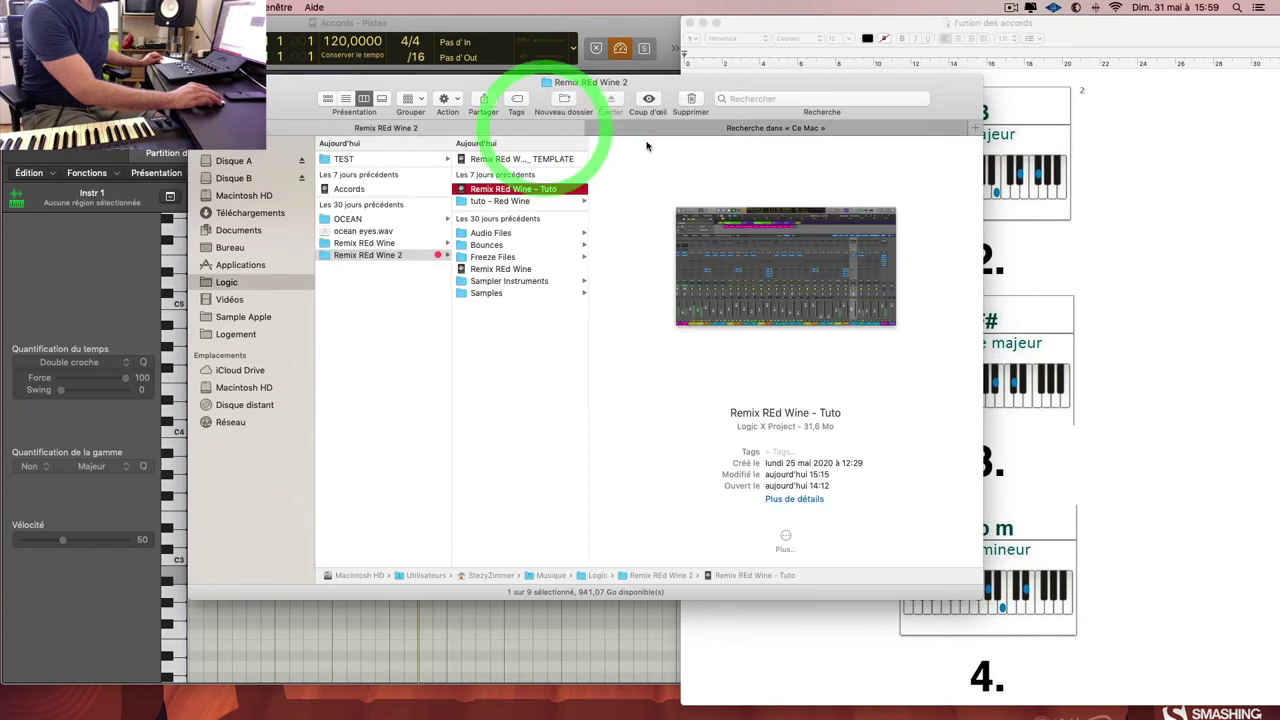
pyautogui.click(689, 129)
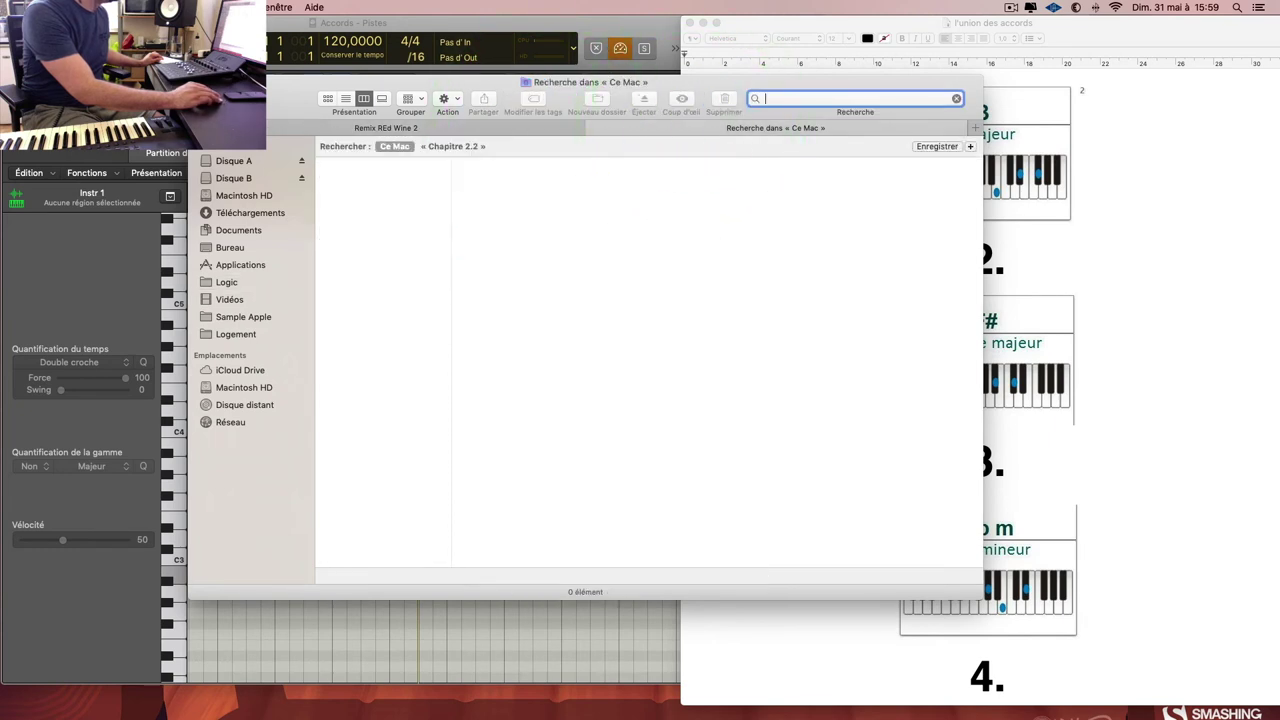
pyautogui.press('Escape')
# Step: Preview the accords document in the Chapitre 2.2 folder and read its list of major chords and its minor chord definition
pyautogui.click(810, 178)
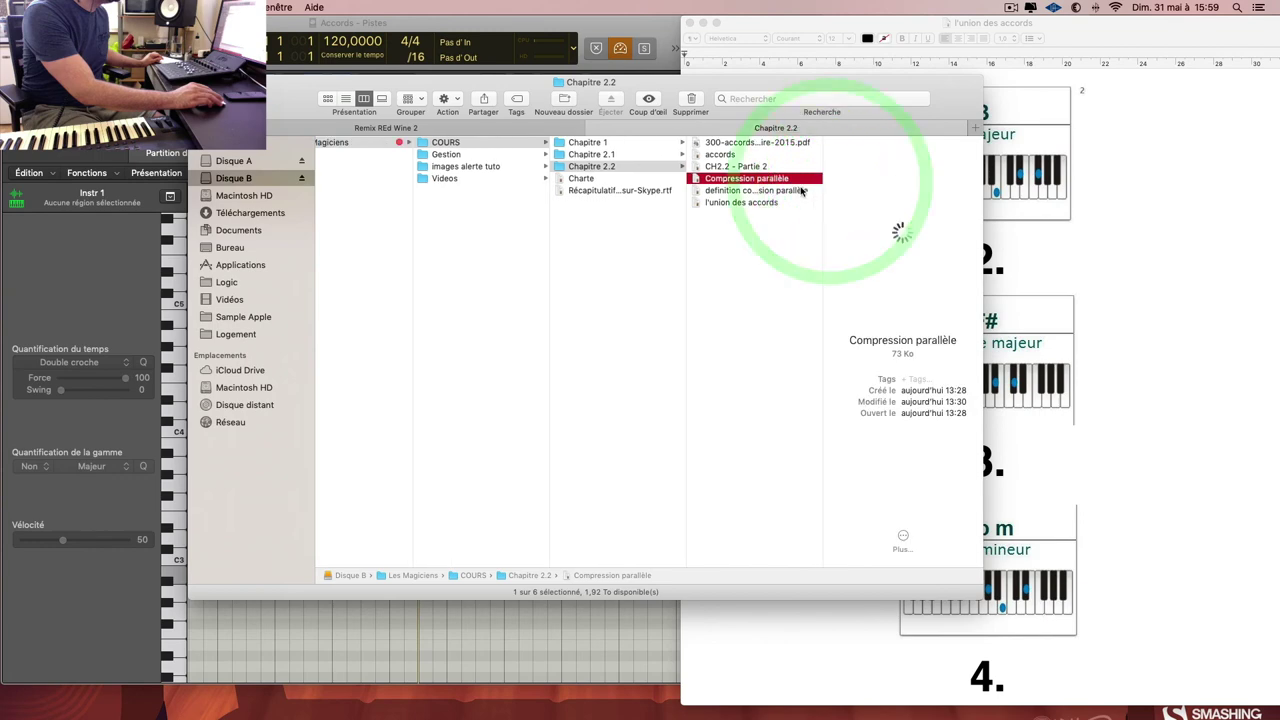
pyautogui.click(801, 190)
pyautogui.click(793, 203)
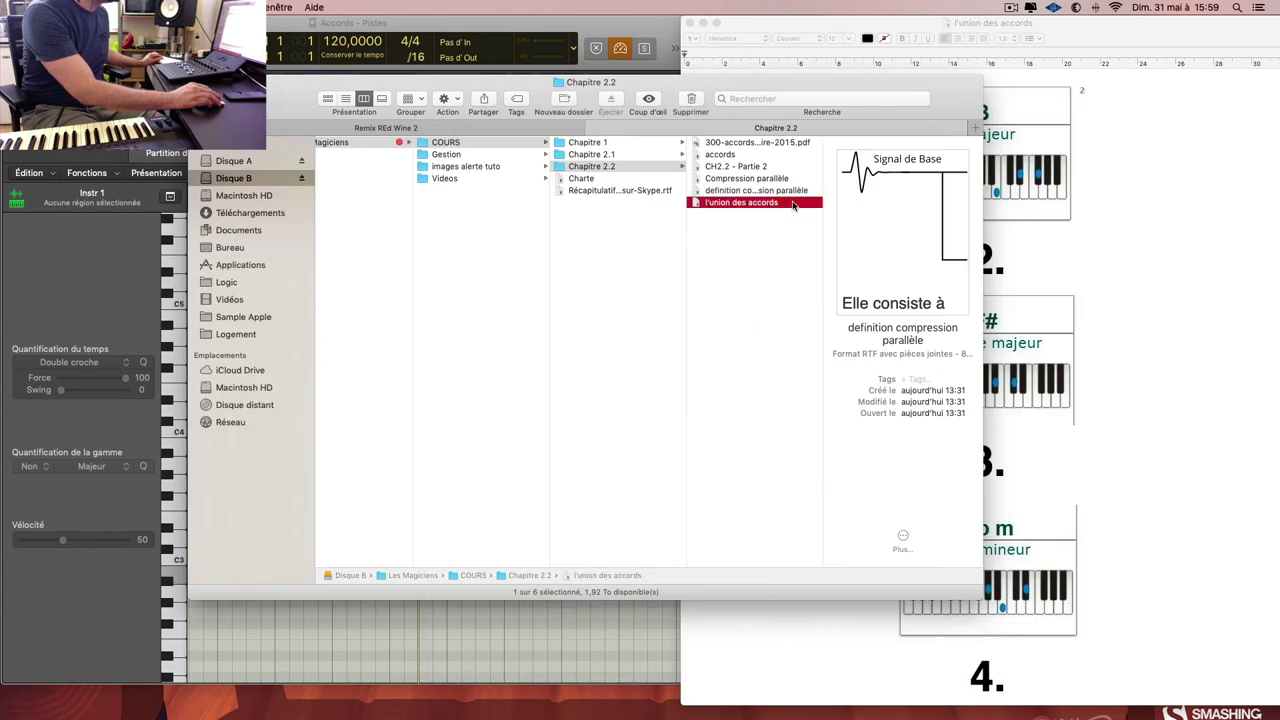
pyautogui.click(792, 205)
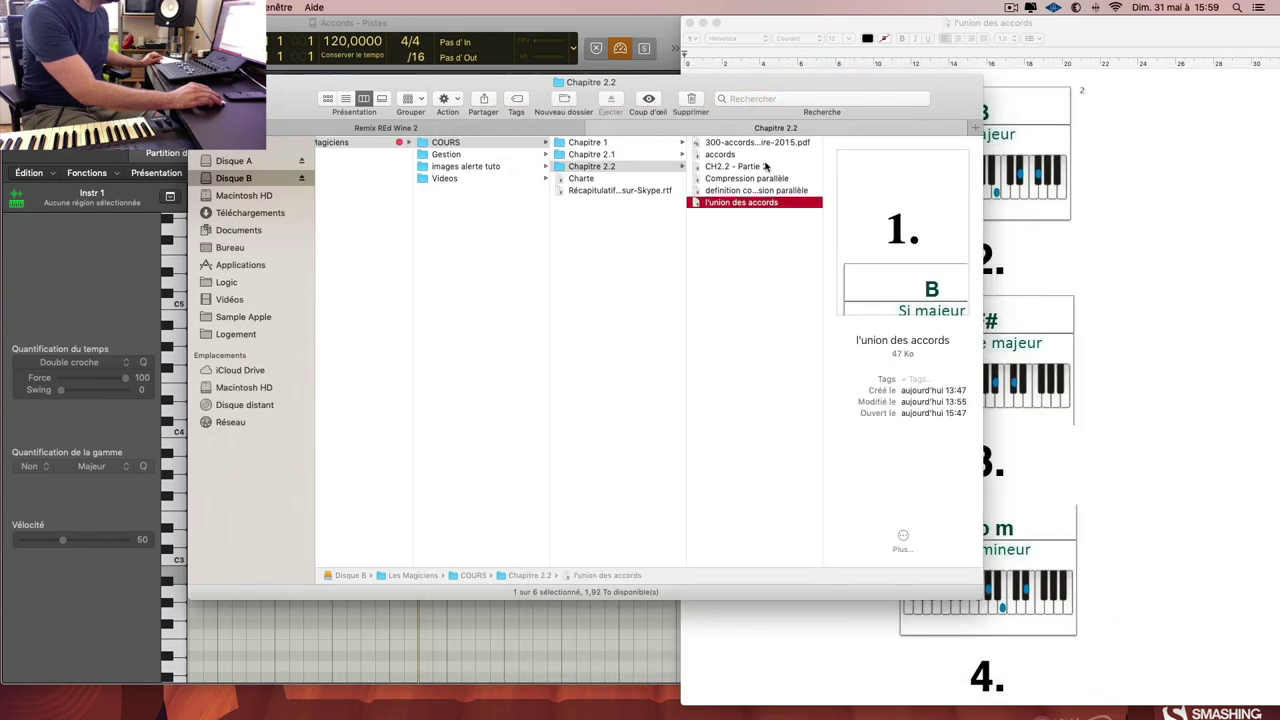
pyautogui.click(765, 155)
pyautogui.press('space')
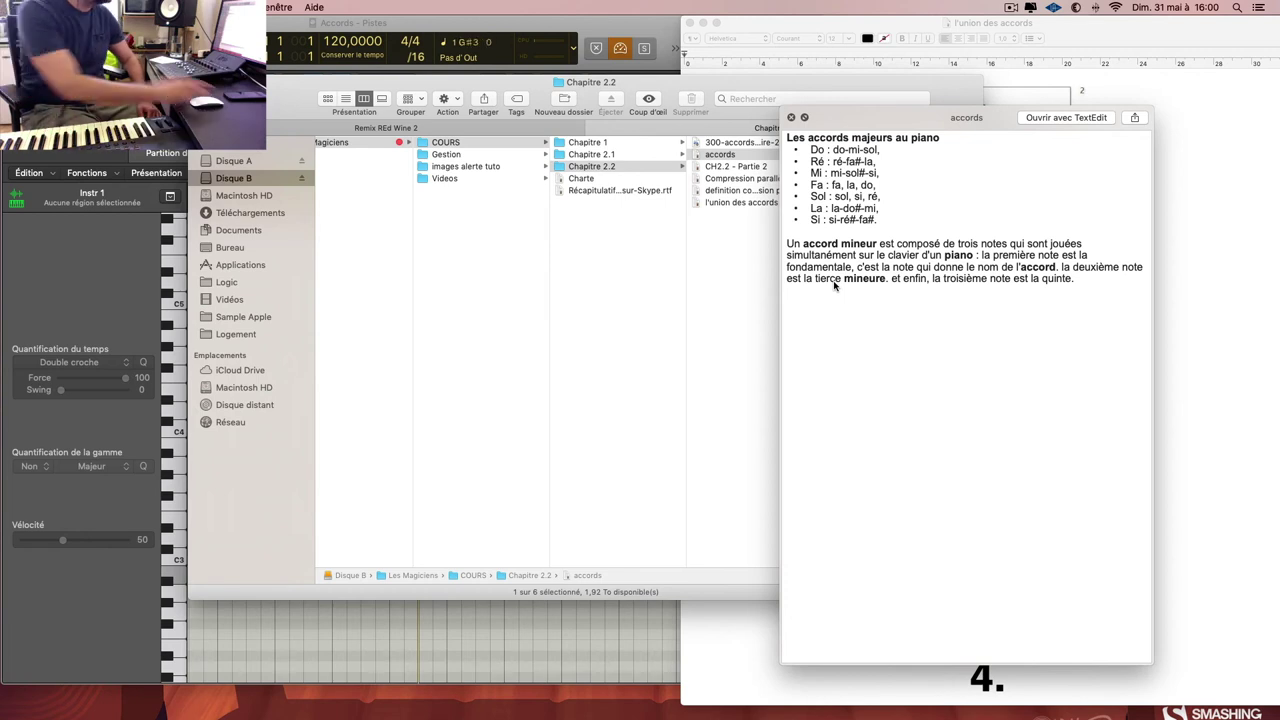
# Step: Back in the Accords project, record two notes per chord on the Instr 1 track over bars 9 to 13 and play them back
pyautogui.click(606, 615)
pyautogui.press('e')
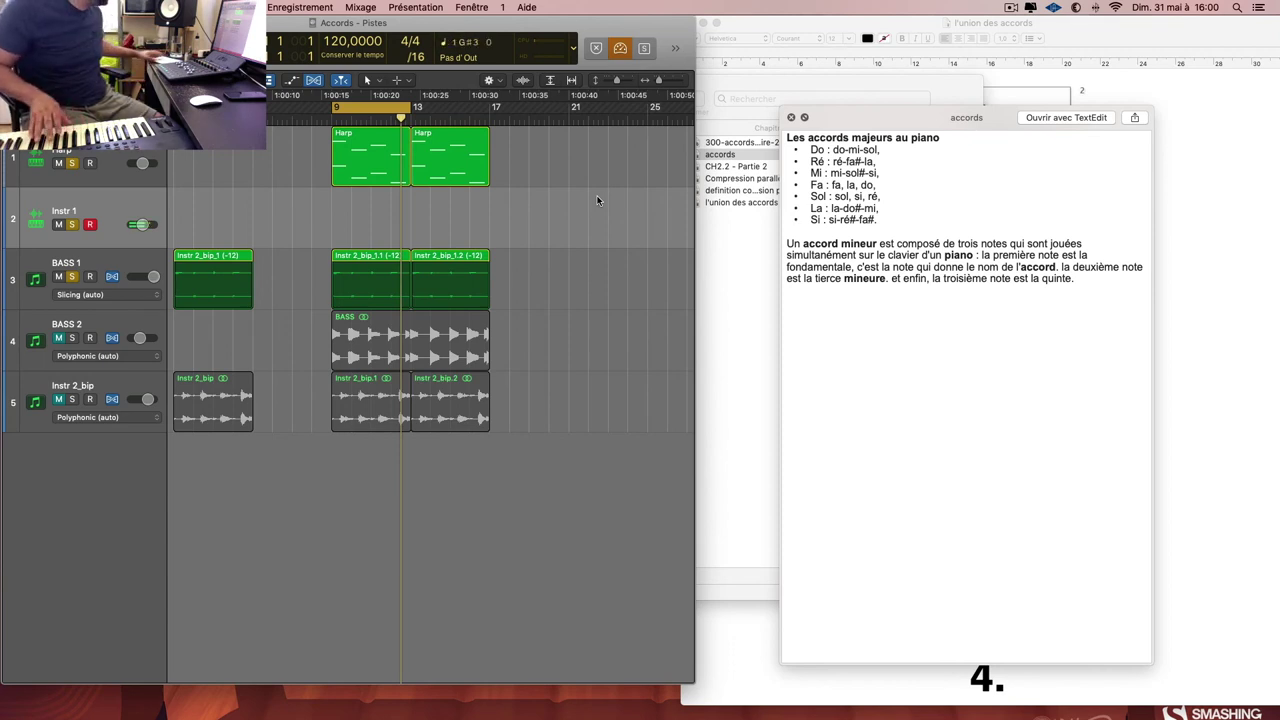
pyautogui.press('r')
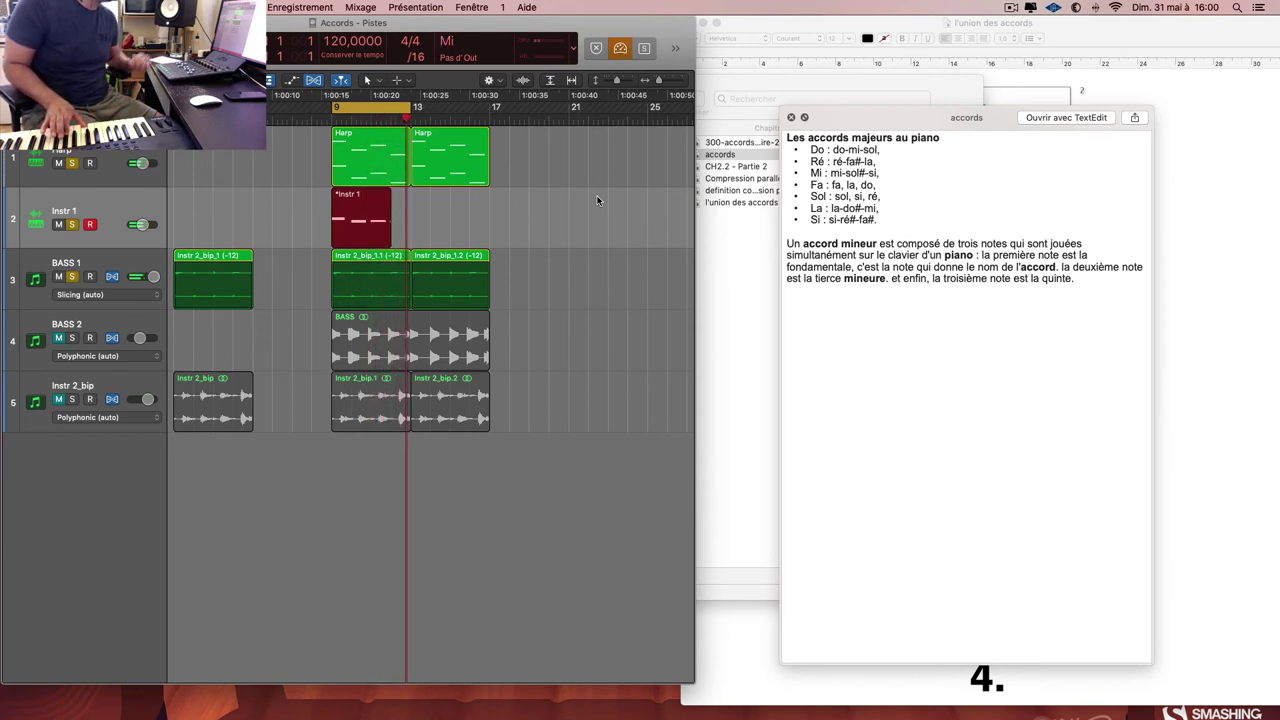
pyautogui.press('space')
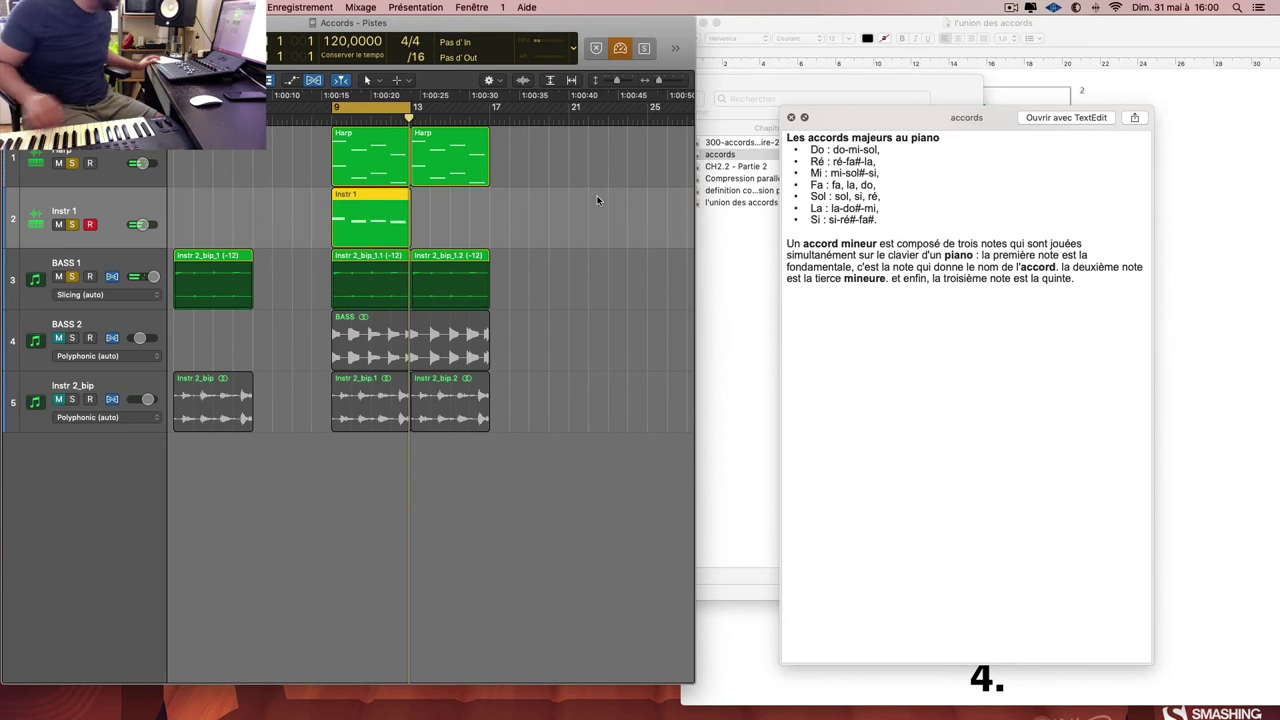
pyautogui.press('space')
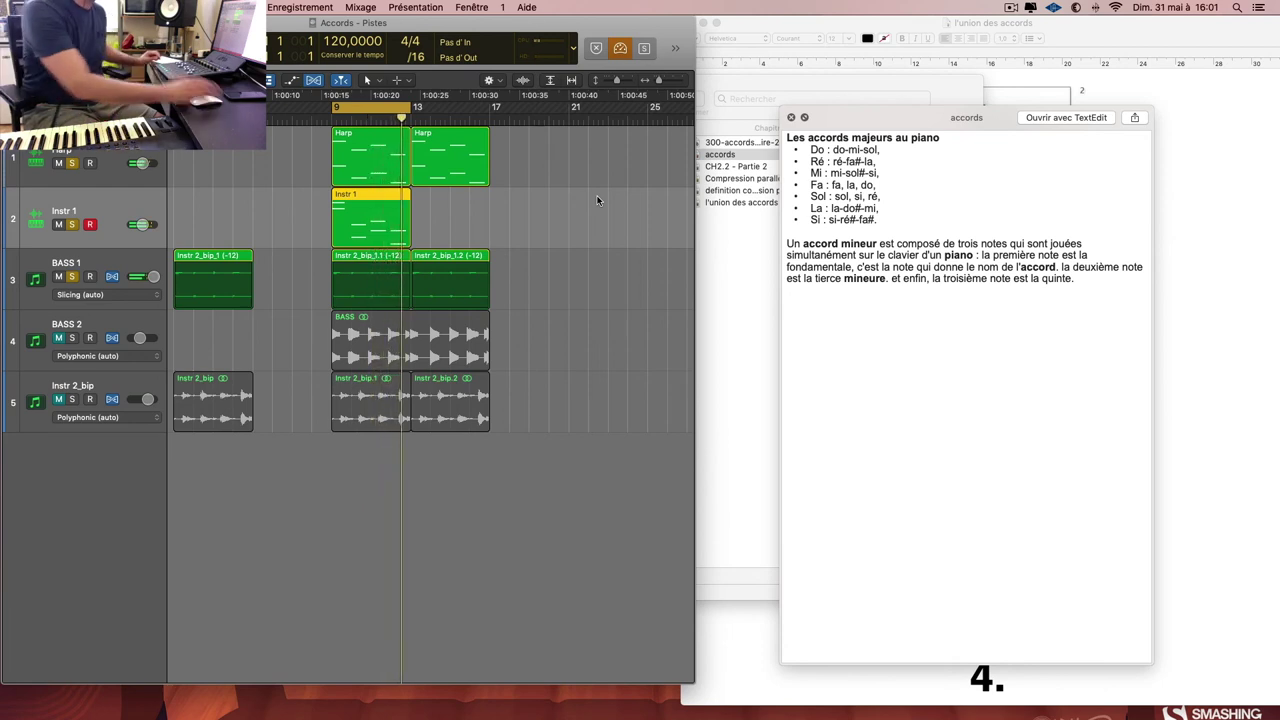
# Step: Copy the Instr 1 region to bar 13 and extend the cycle to bars 9 to 17
pyautogui.moveTo(368, 224); pyautogui.dragTo(450, 224)
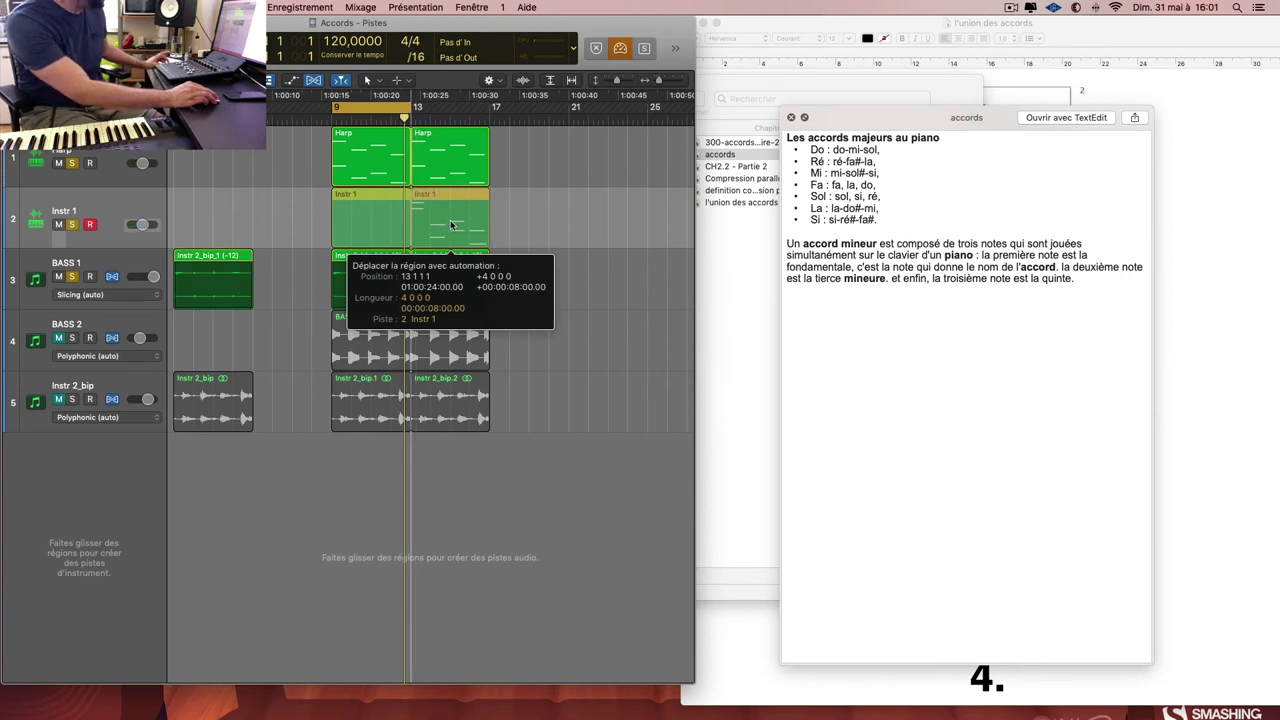
pyautogui.moveTo(450, 224); pyautogui.dragTo(443, 223)
pyautogui.click(362, 224)
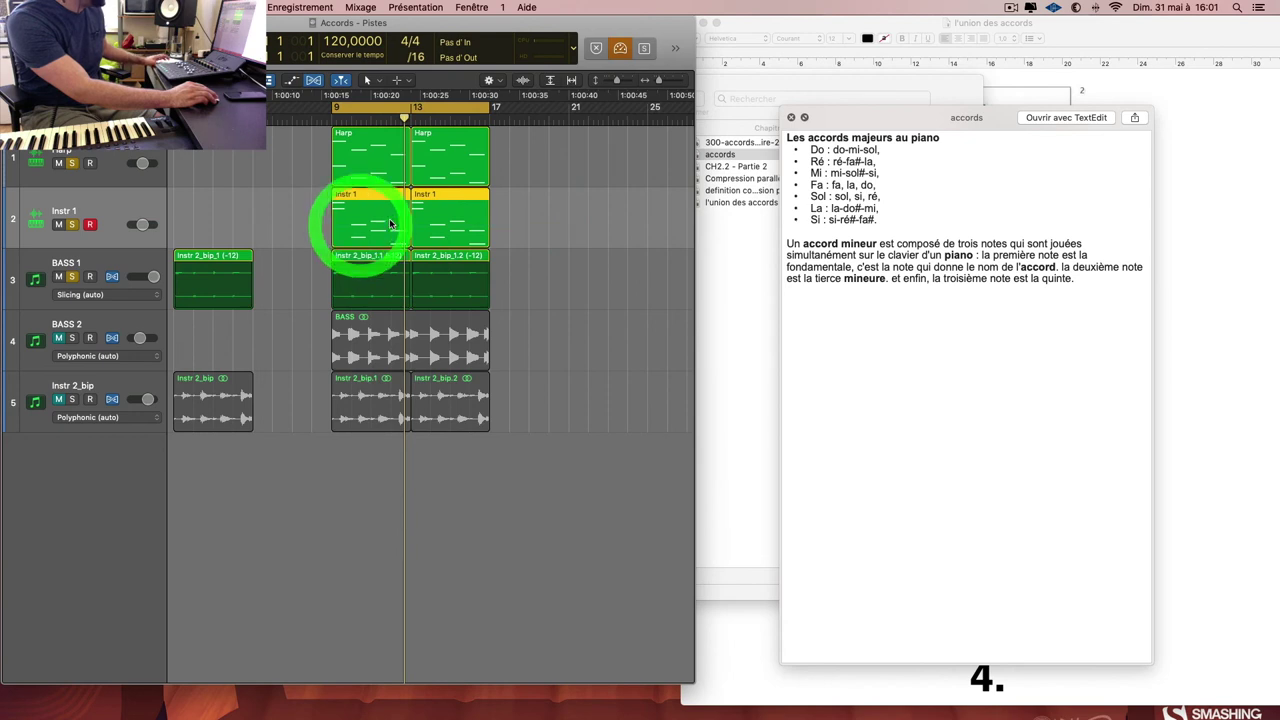
# Step: Set all notes in both Instr 1 regions to velocity 50 using the Vélocité corrigée MIDI transform preset
pyautogui.doubleClick(399, 224)
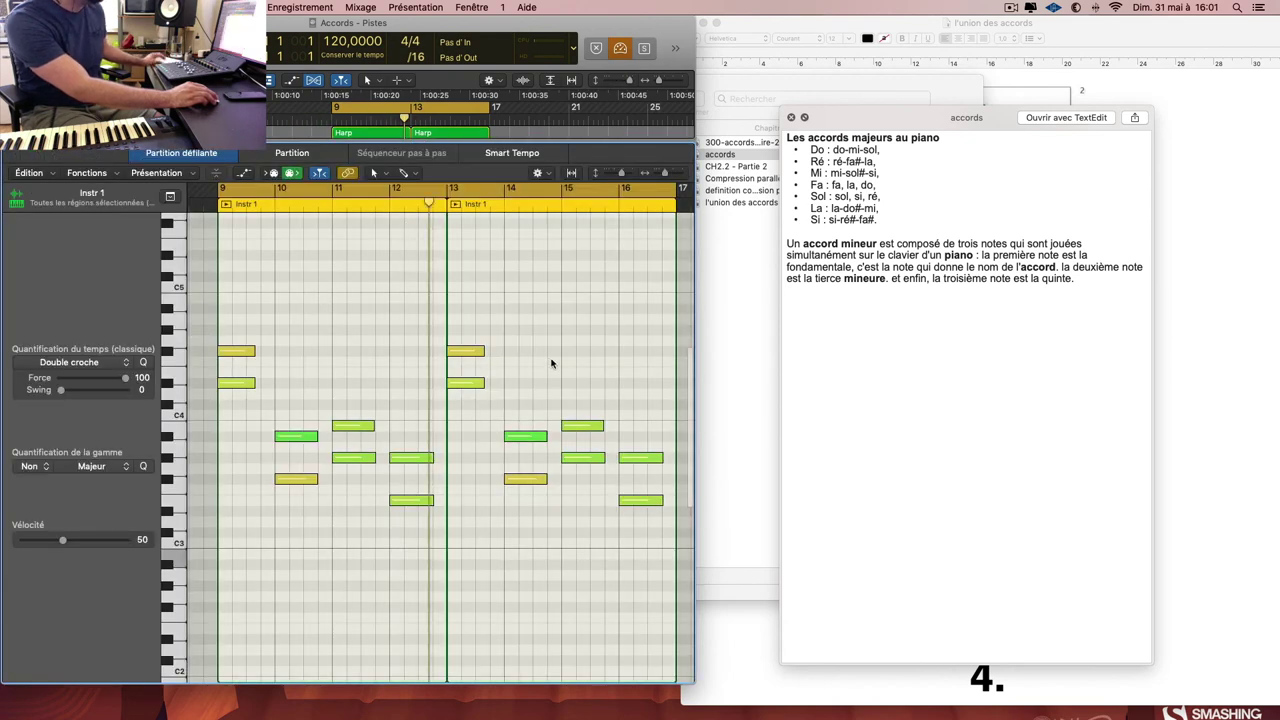
pyautogui.click(551, 364)
pyautogui.press('super+a')
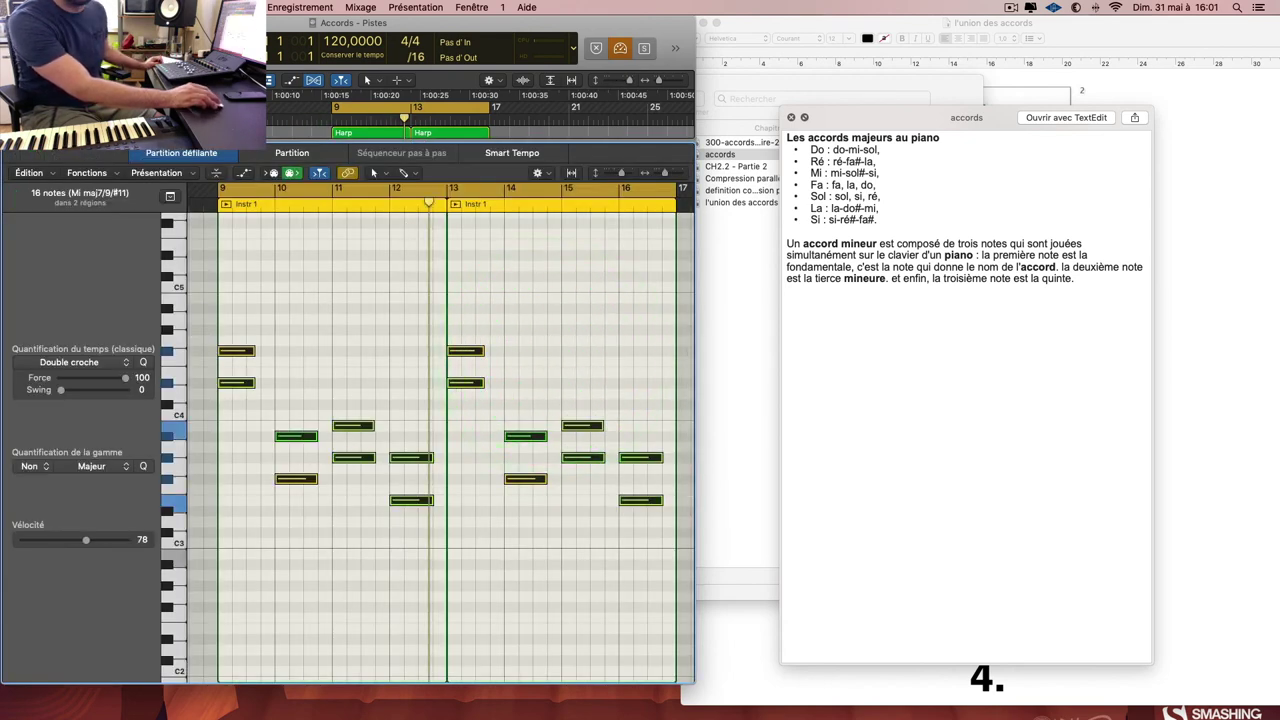
pyautogui.press('super+4')
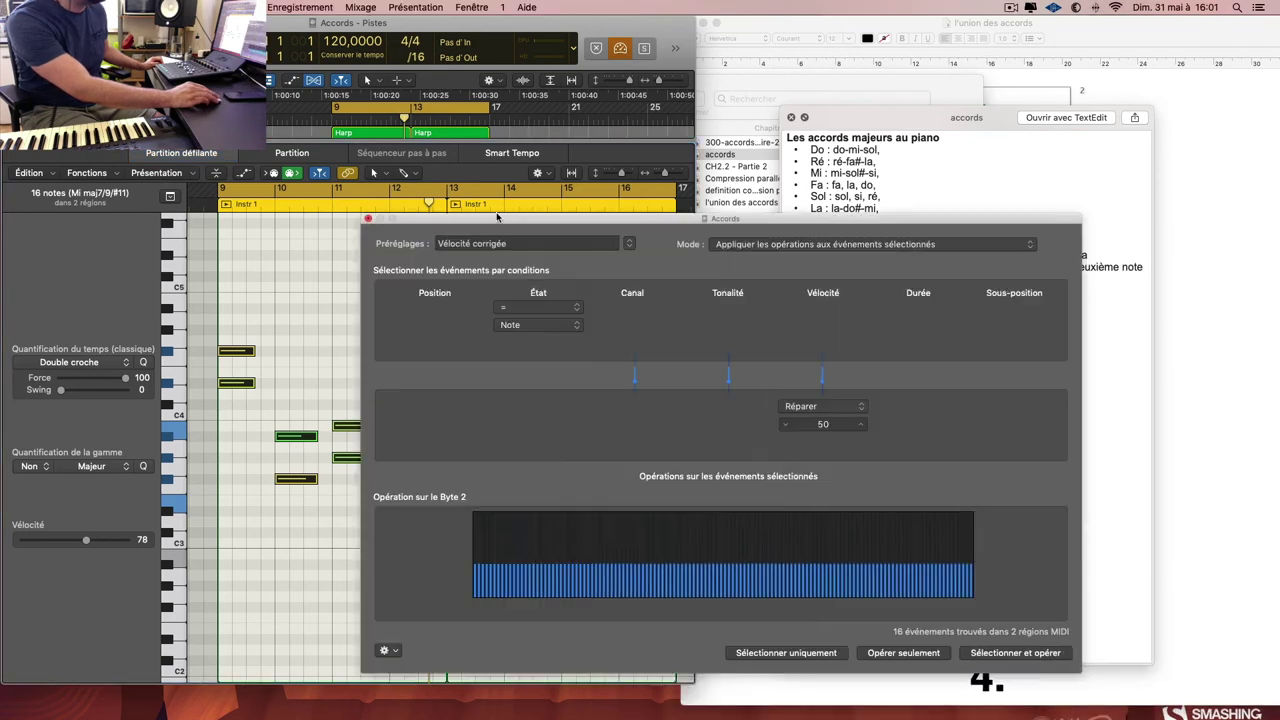
pyautogui.moveTo(538, 210); pyautogui.dragTo(687, 214)
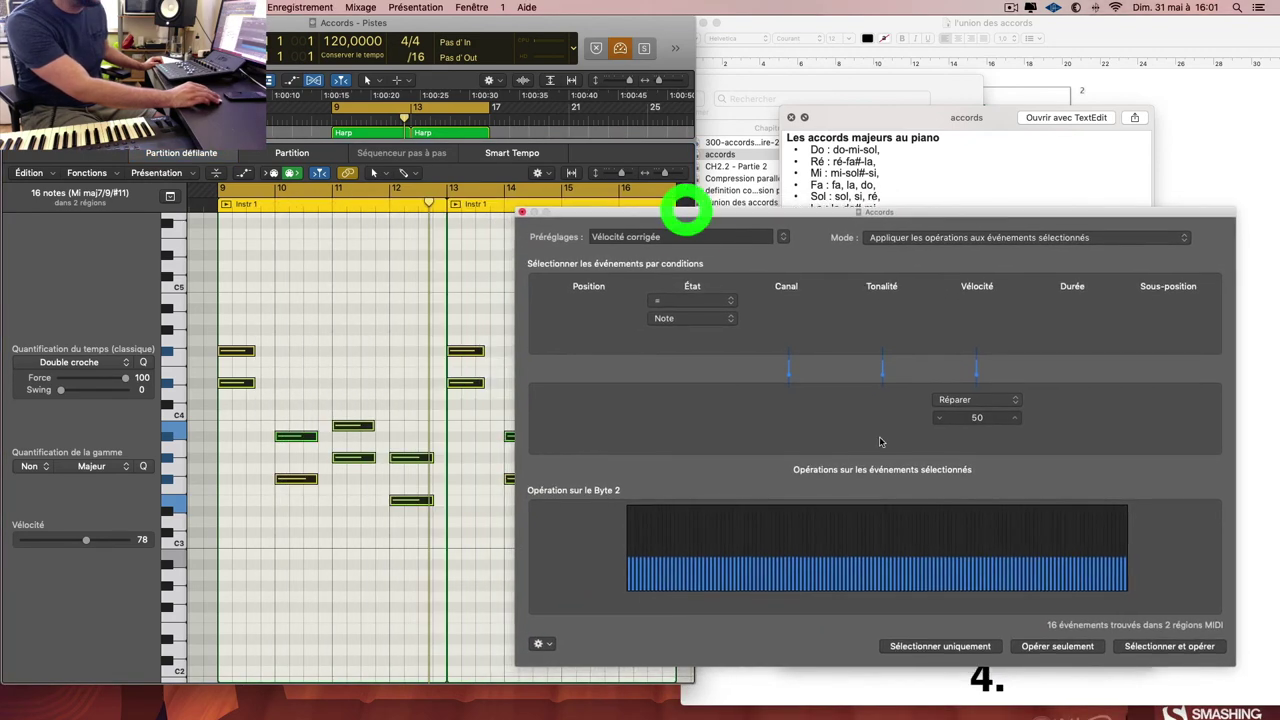
pyautogui.click(1169, 646)
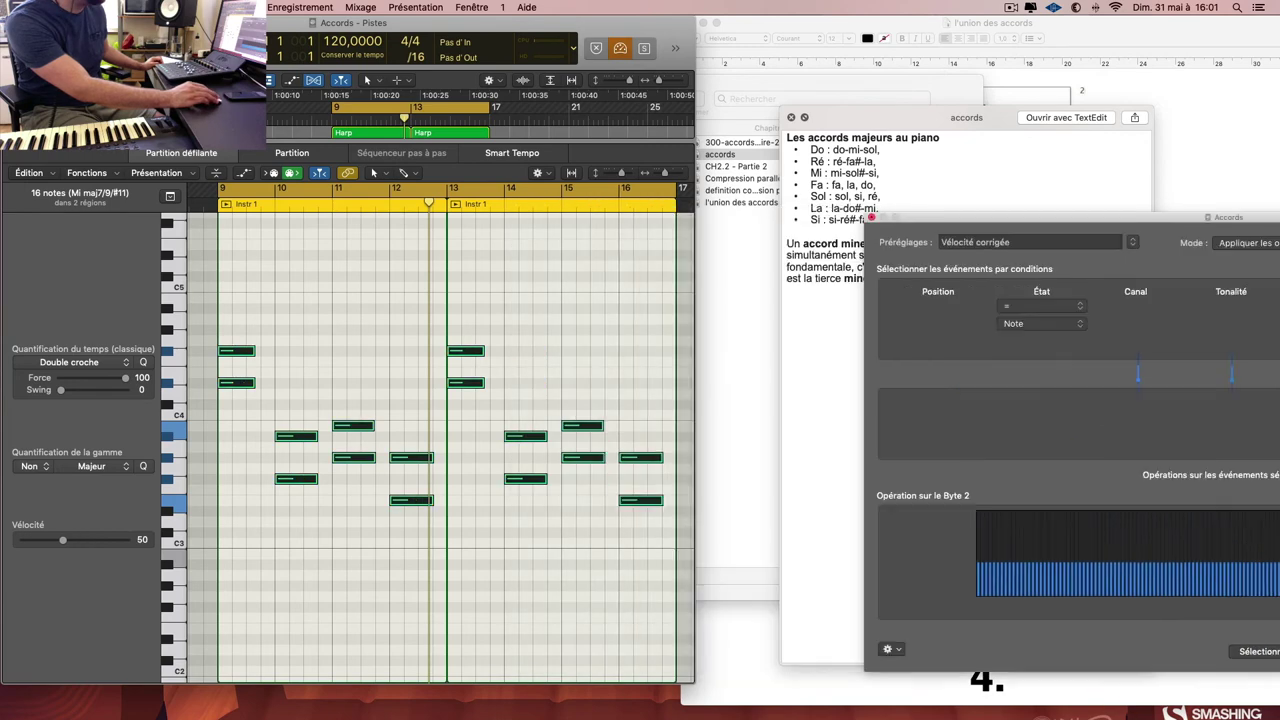
pyautogui.click(622, 348)
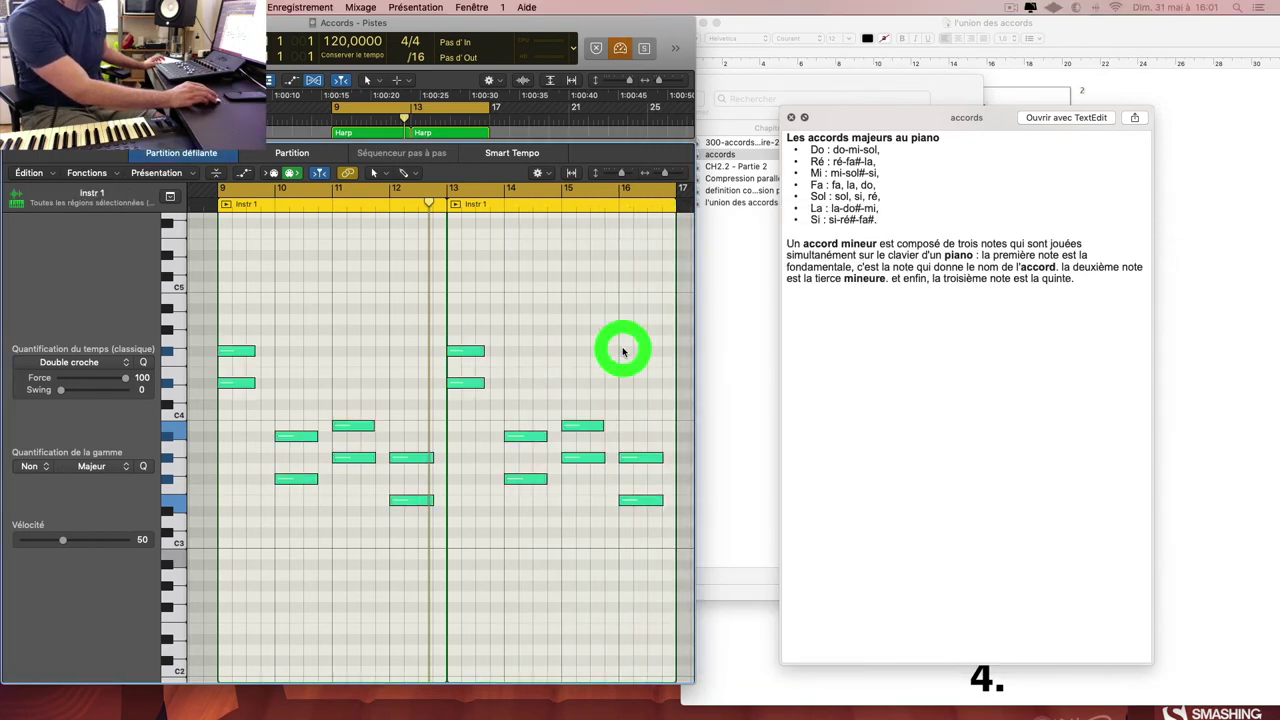
# Step: Return to the tracks view with the Instr 1 channel strip shown, and solo BASS 2 alongside the Harp parts and BASS 1 during playback
pyautogui.press('e')
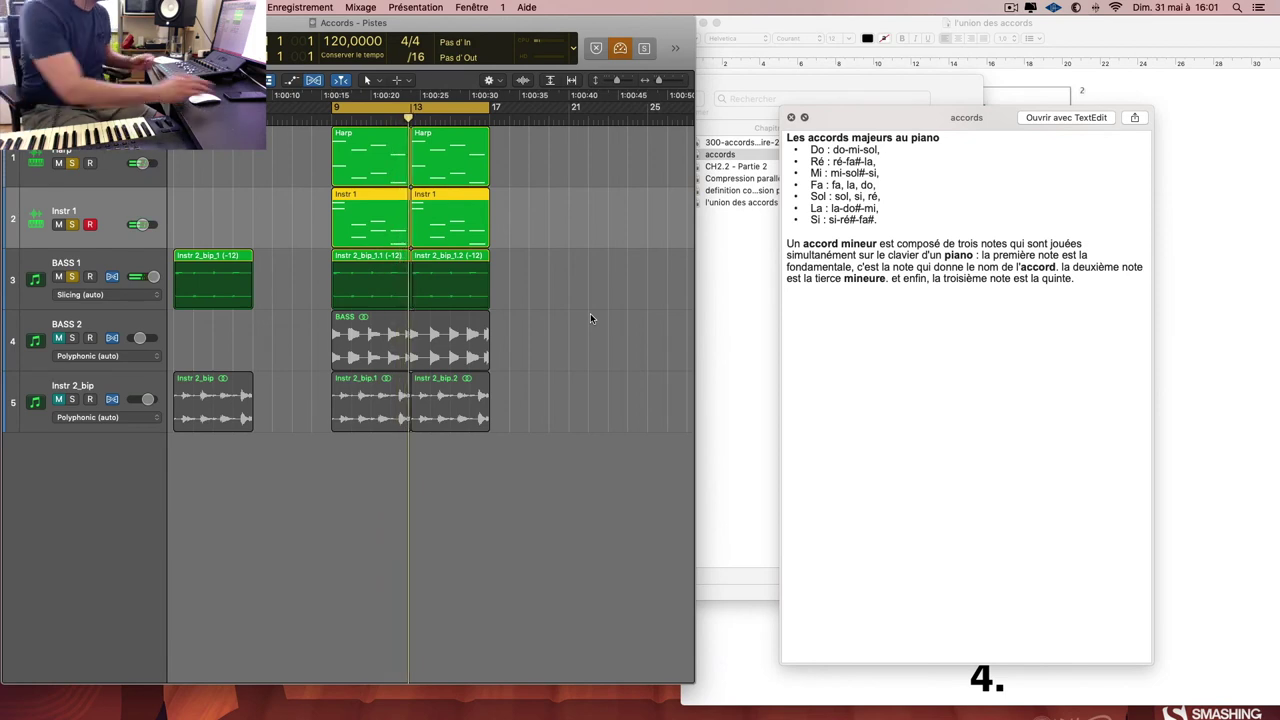
pyautogui.click(138, 204)
pyautogui.press('i')
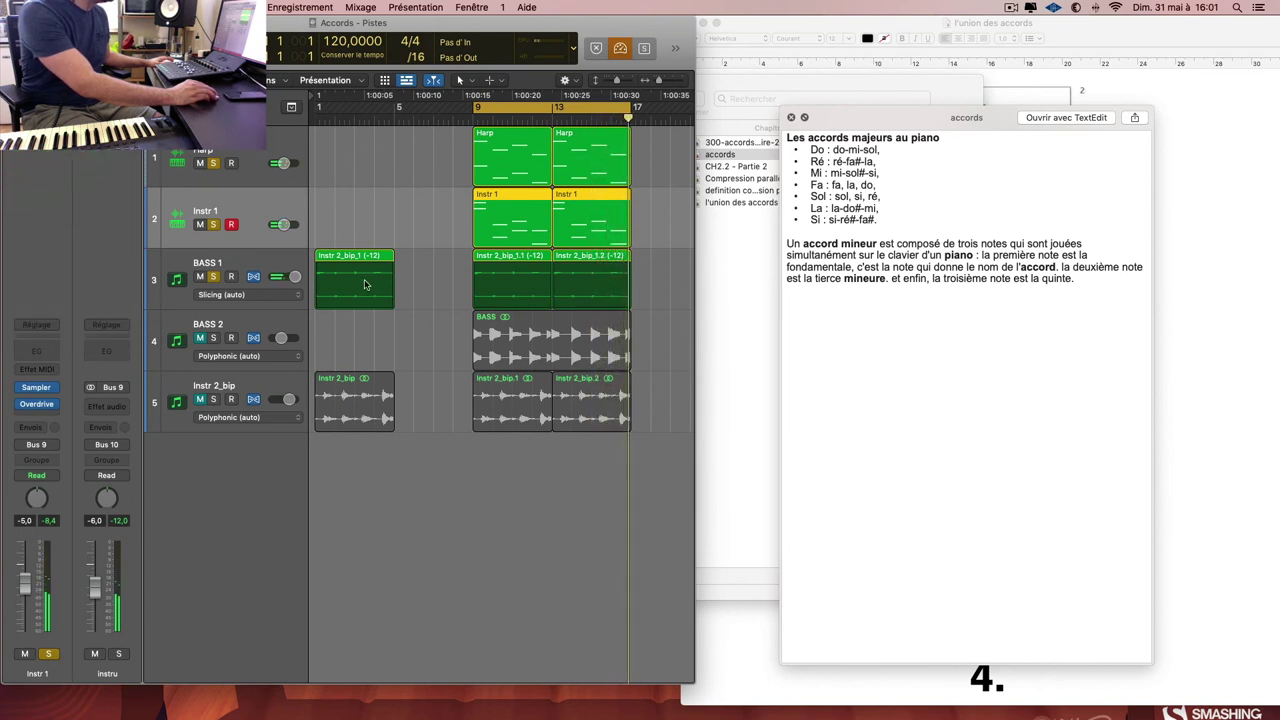
pyautogui.press('space')
pyautogui.click(213, 338)
pyautogui.press('space')
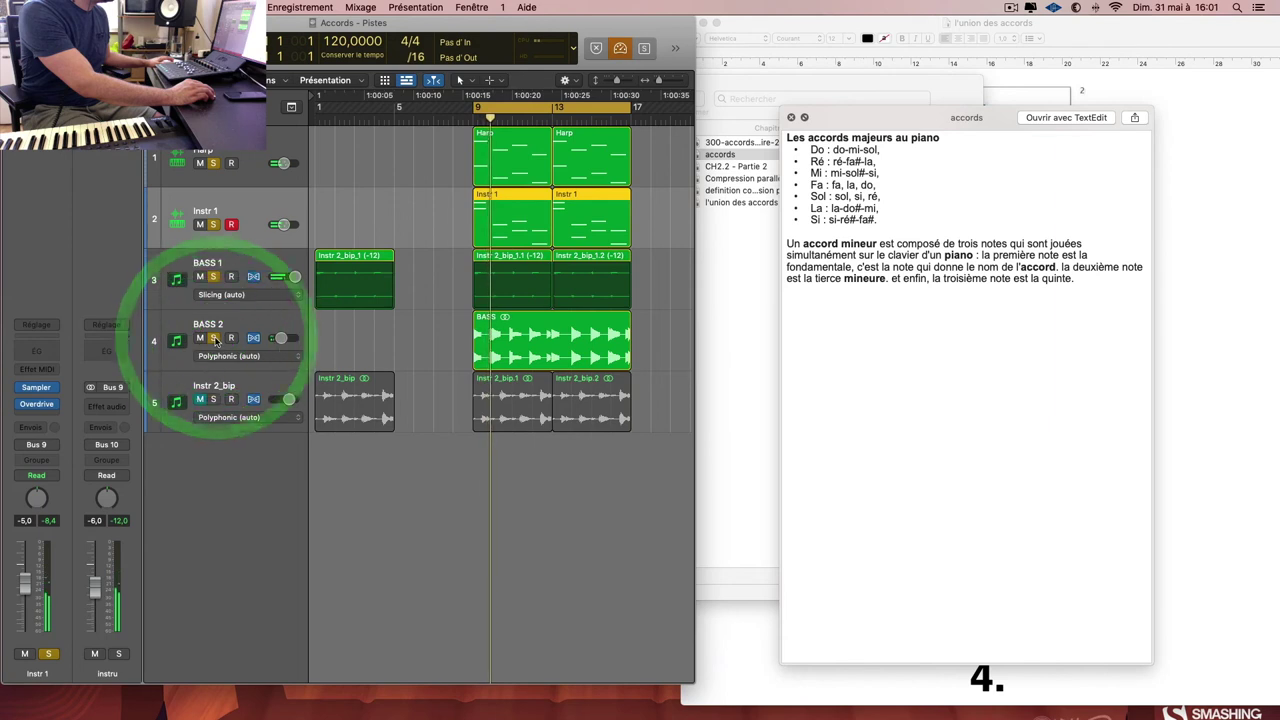
# Step: Unsolo Instr 1, Harp and BASS 1, and play the cycle with only BASS 2 soloed
pyautogui.click(213, 224)
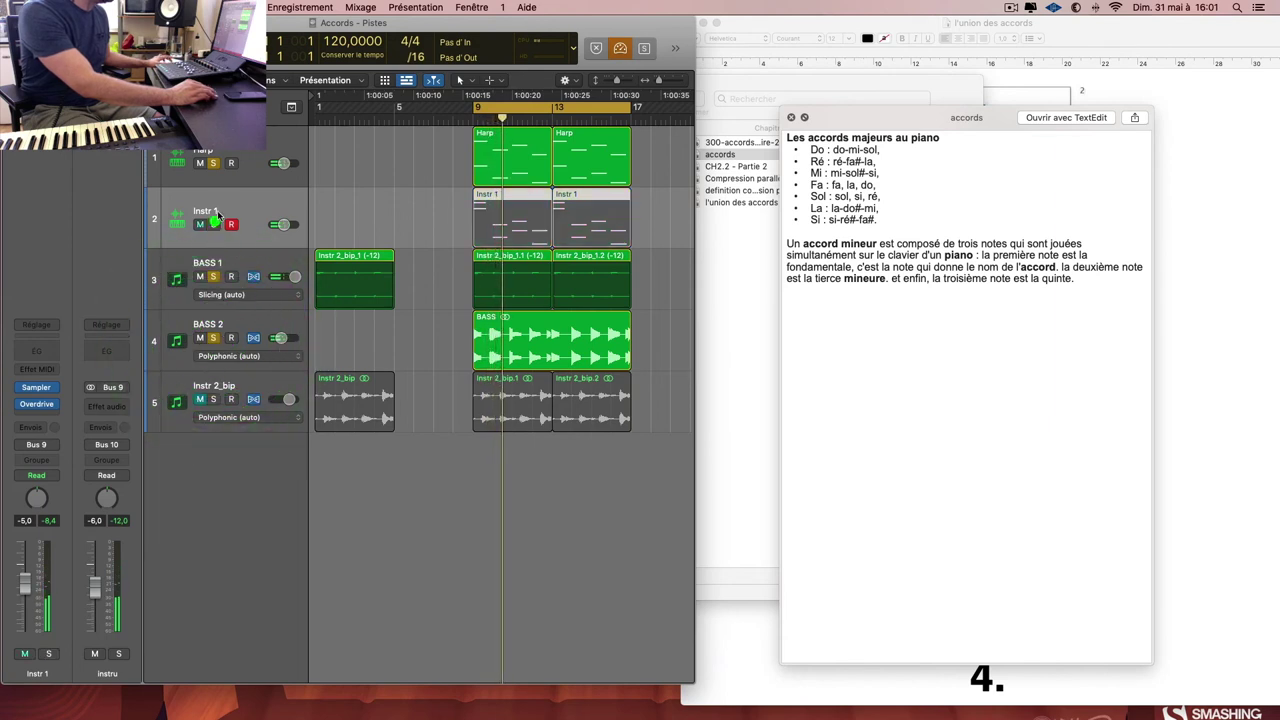
pyautogui.click(213, 163)
pyautogui.click(214, 277)
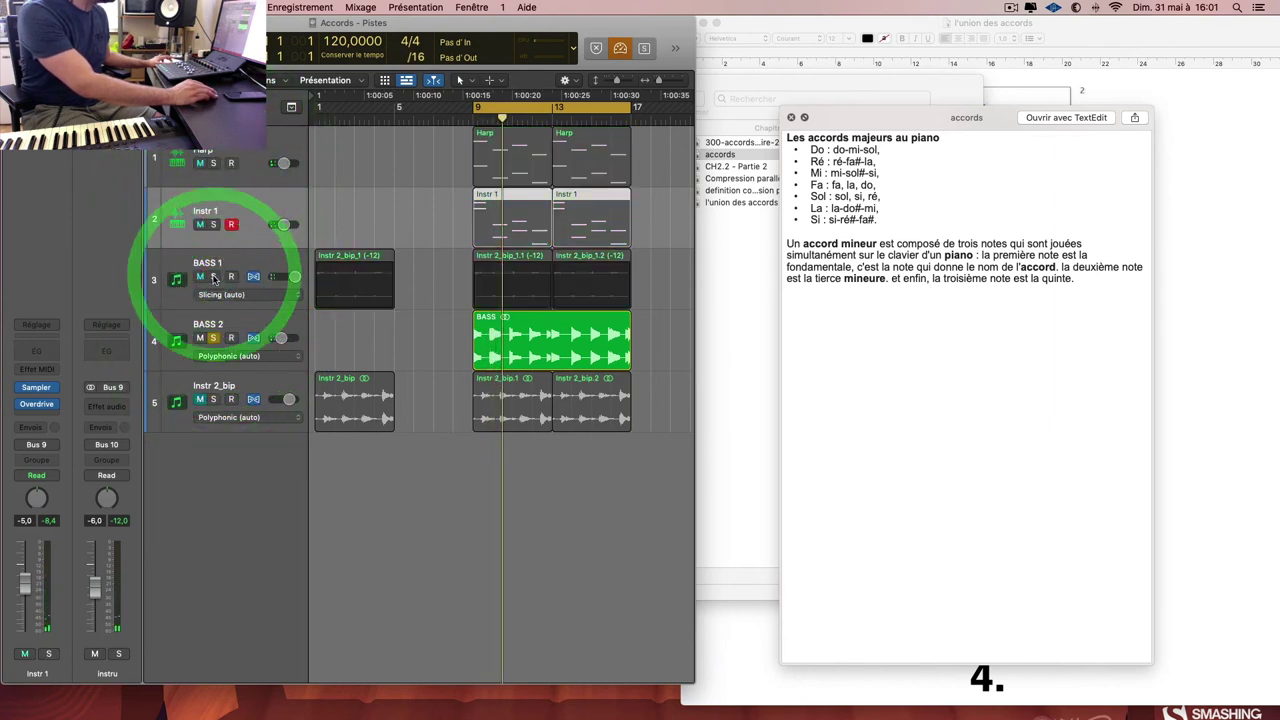
pyautogui.press('space')
pyautogui.press('space')
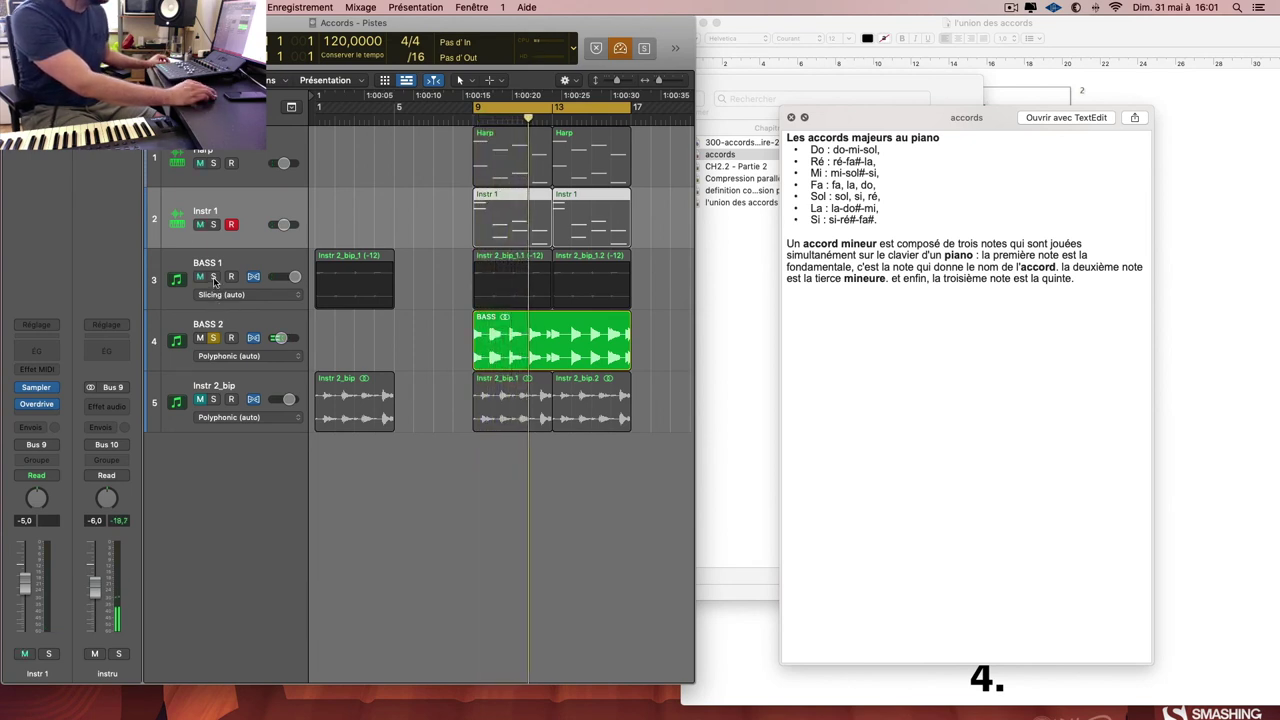
# Step: Solo BASS 1 and Instr 2_bip alongside BASS 2 during playback, and select the Instr 2_bip track
pyautogui.click(213, 277)
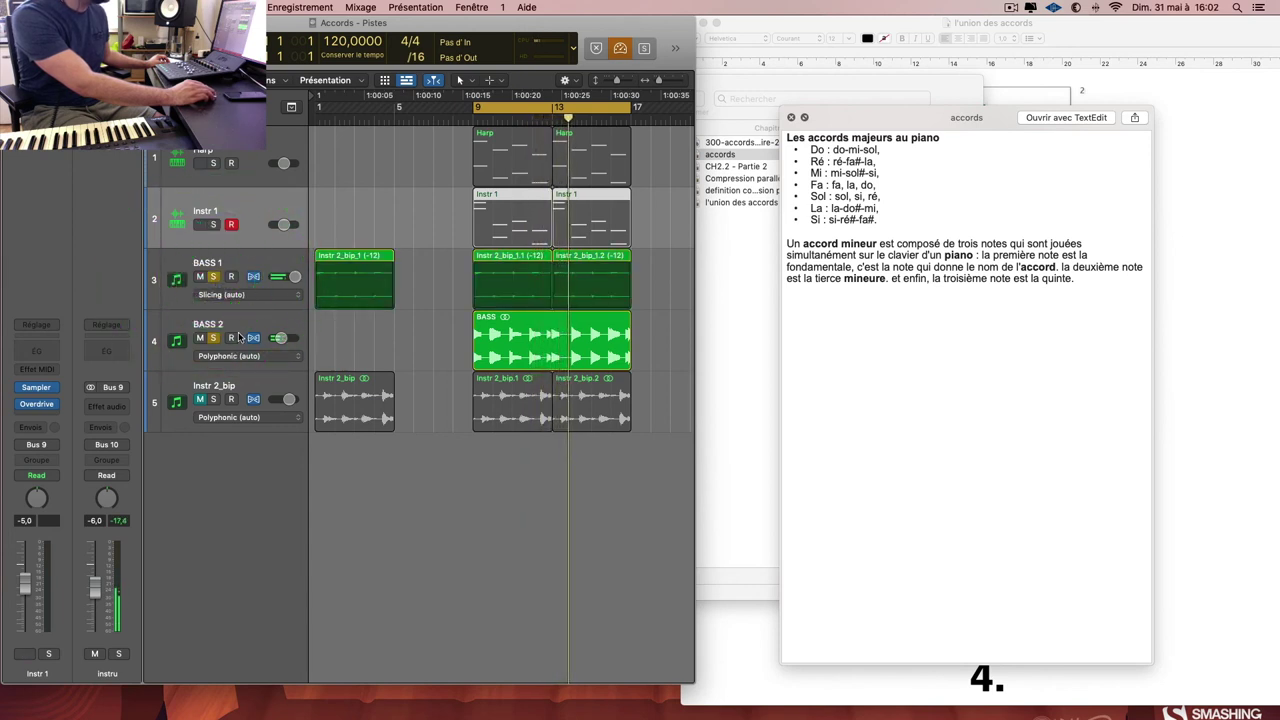
pyautogui.click(214, 399)
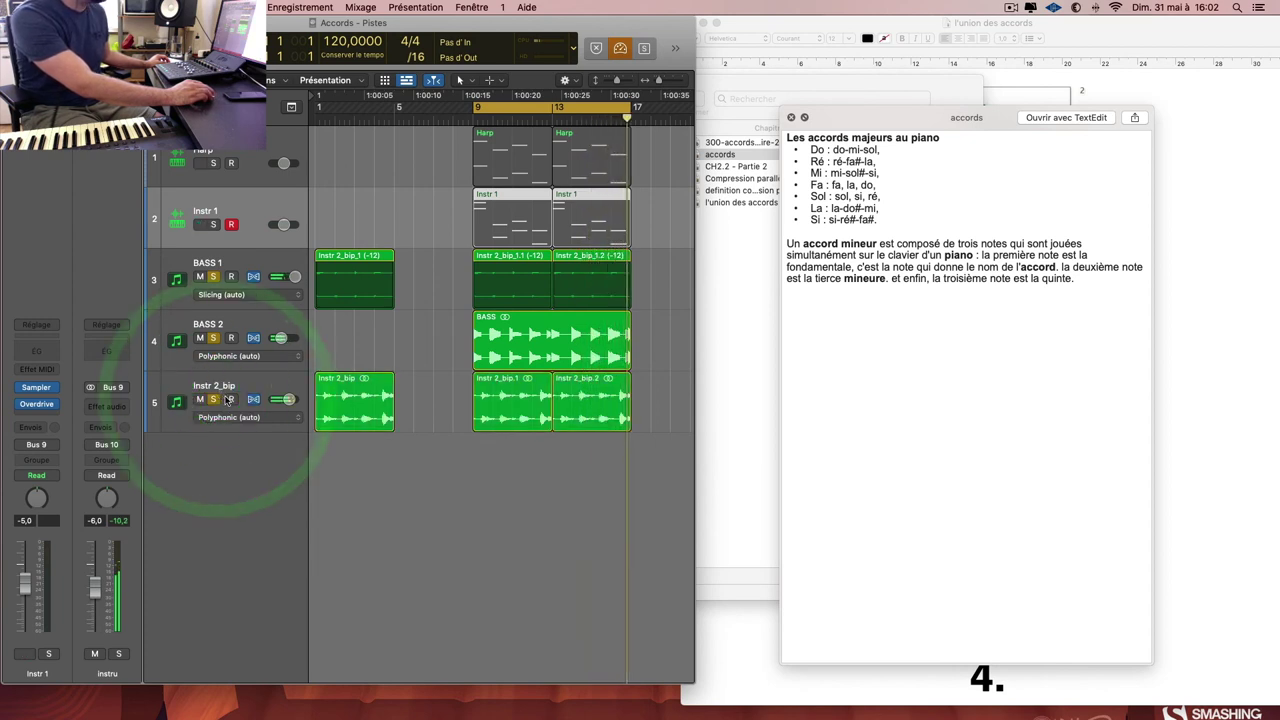
pyautogui.click(270, 380)
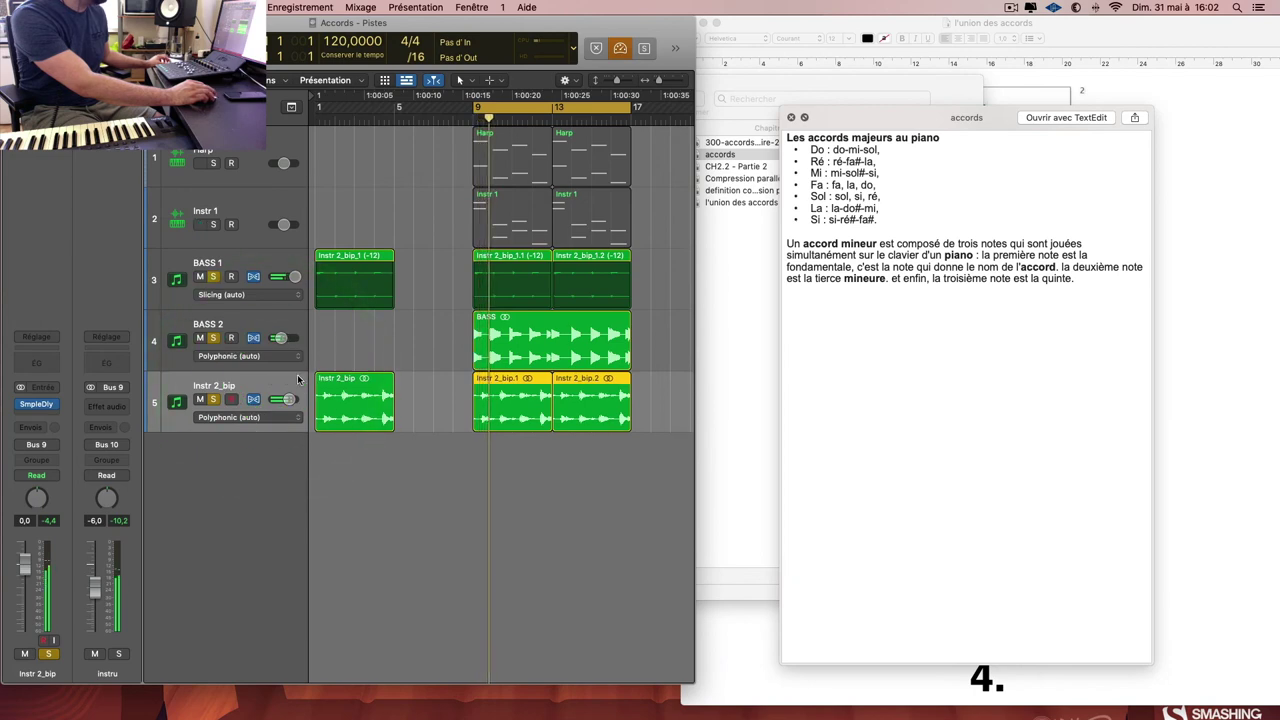
pyautogui.press('super+Down')
pyautogui.press('super+Right')
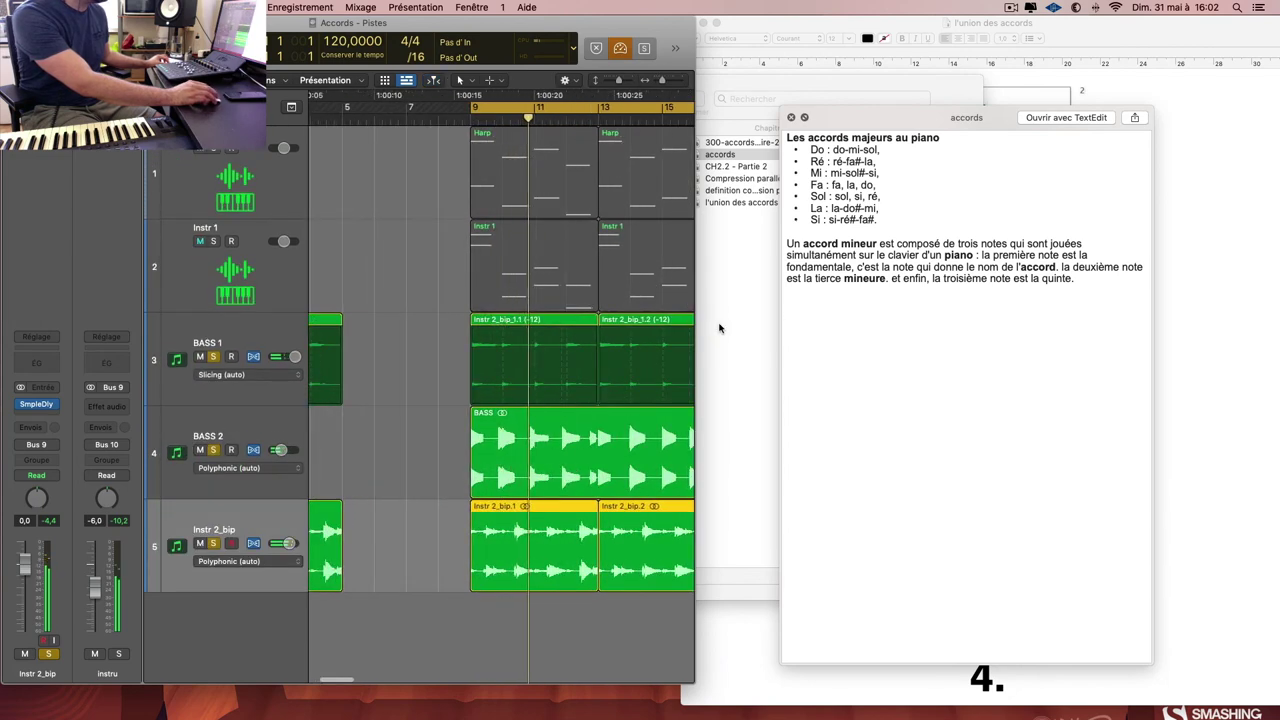
# Step: Bring the chord sheet back beside the Accords project and select the regions on the Instr 2_bip track
pyautogui.hotkey('ctrl', 'Up')
pyautogui.click(932, 245)
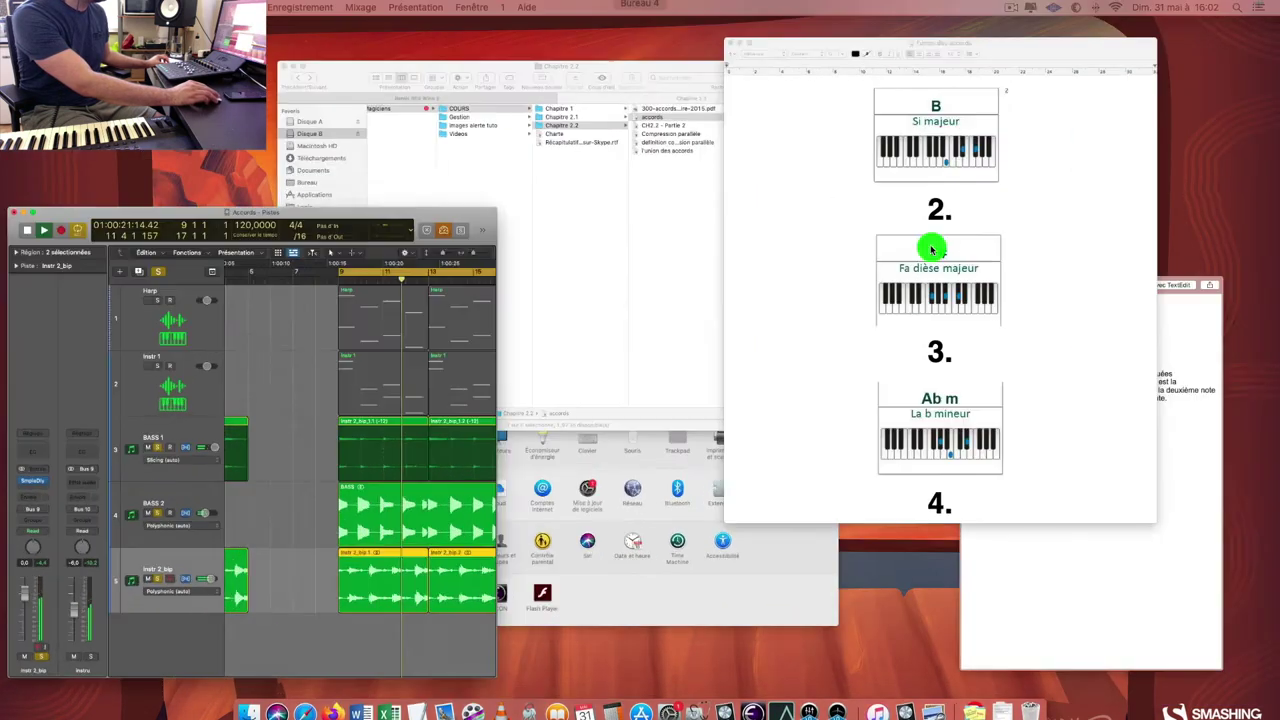
pyautogui.click(434, 326)
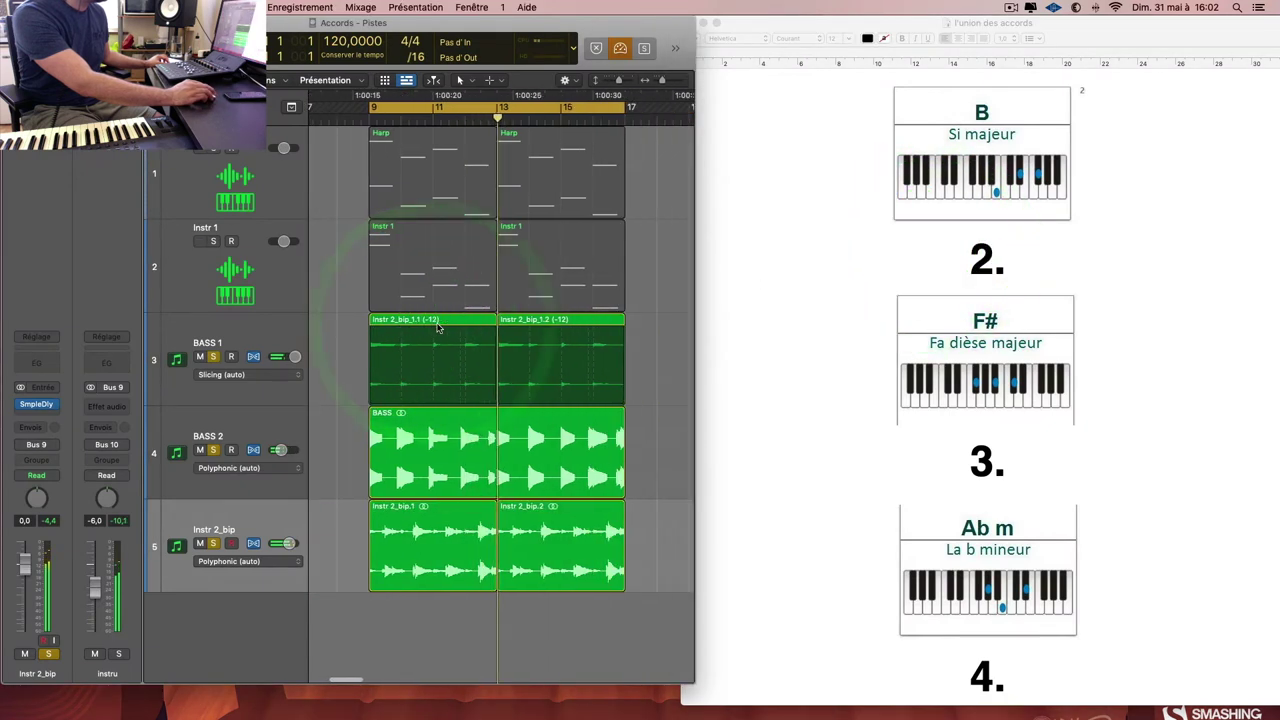
pyautogui.press('super+Right')
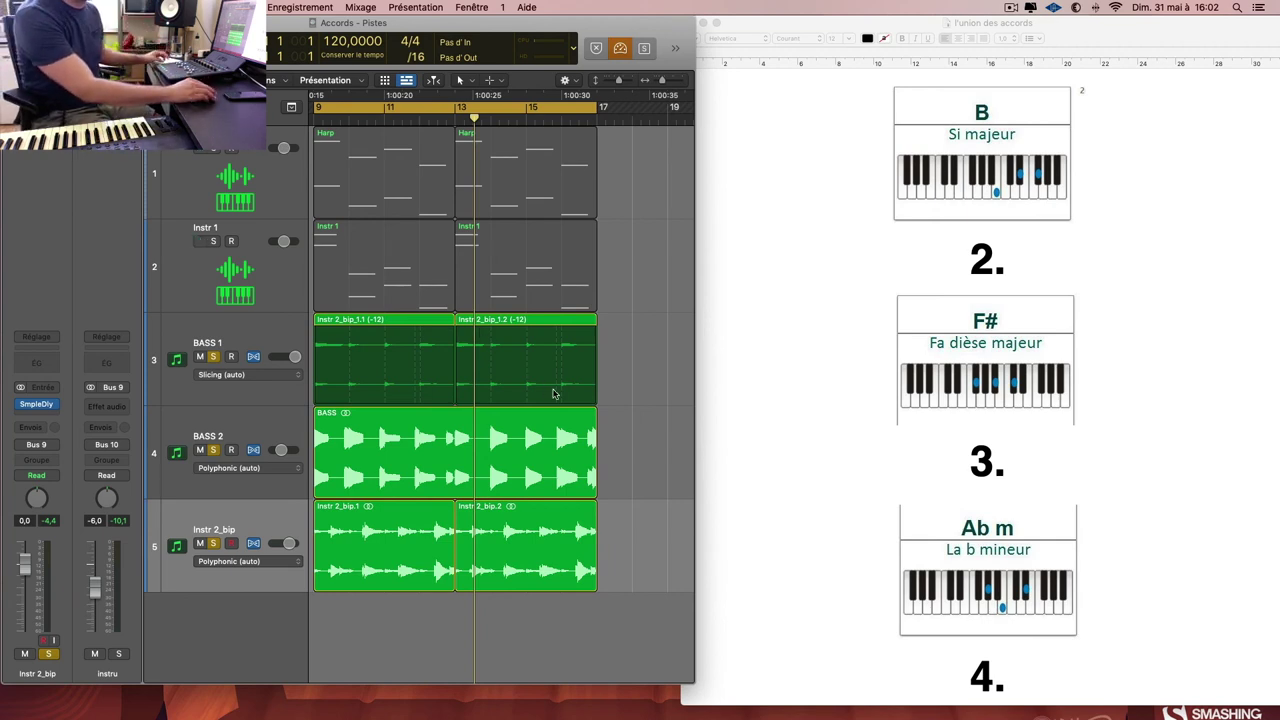
pyautogui.click(243, 514)
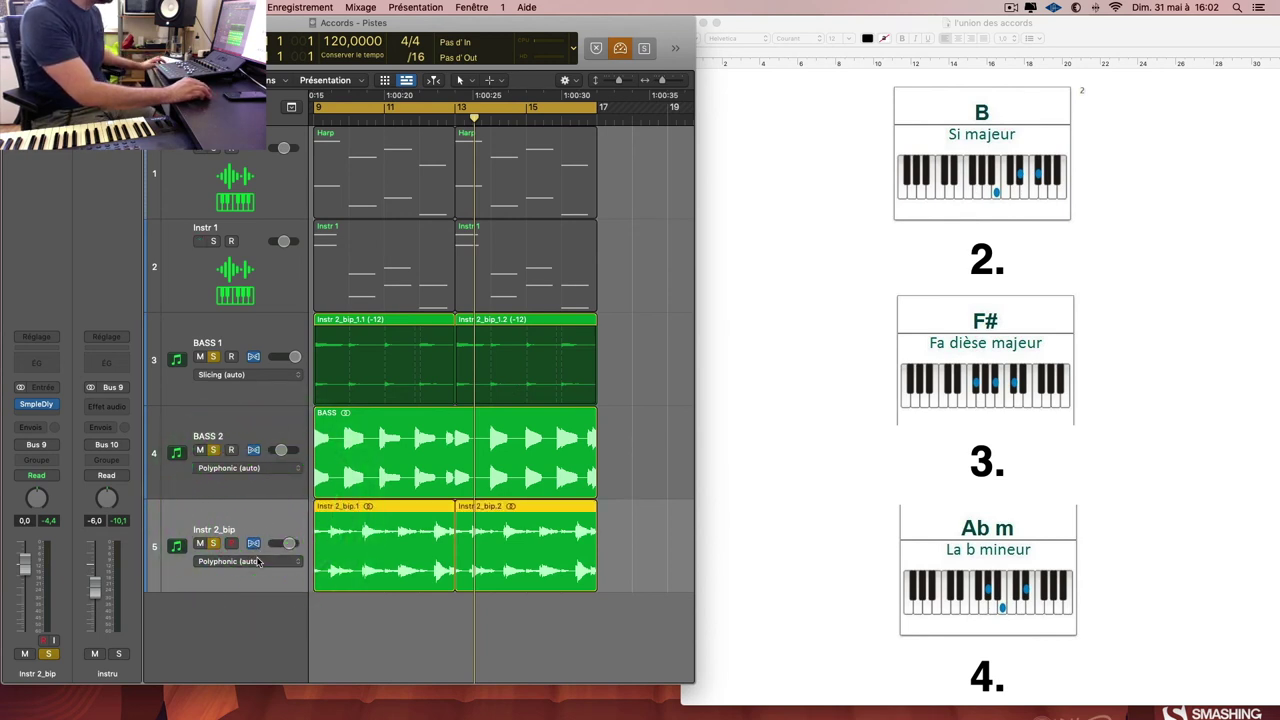
# Step: Set the flex mode of the Instr 2_bip track to Monophonic
pyautogui.click(262, 562)
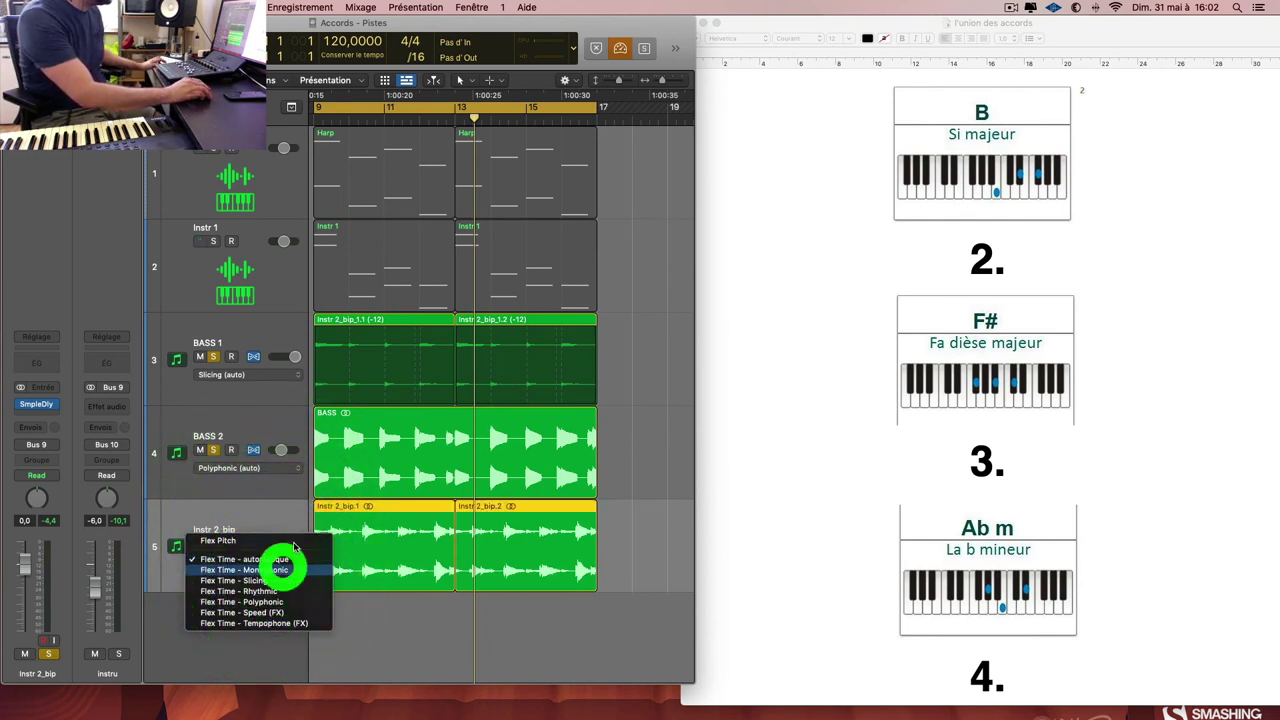
pyautogui.click(282, 569)
pyautogui.click(262, 512)
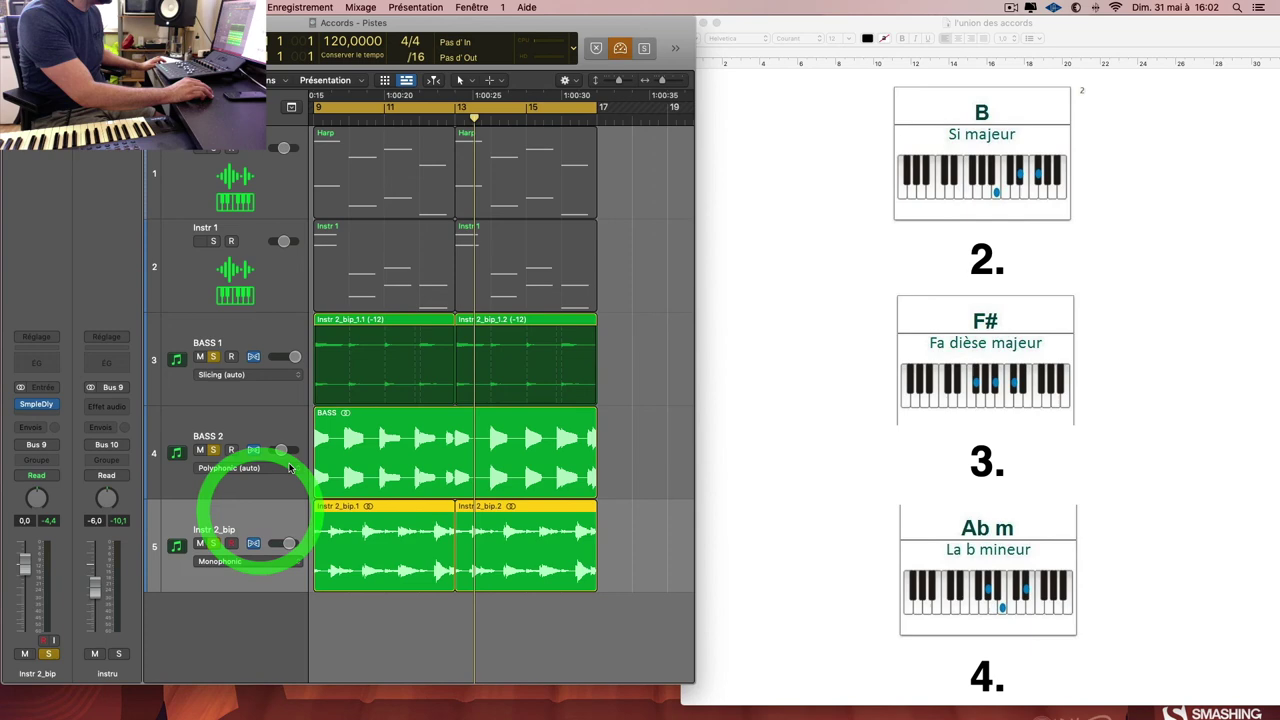
# Step: Unsolo BASS 1 and BASS 2, leaving only Instr 2_bip soloed
pyautogui.click(213, 357)
pyautogui.click(210, 437)
pyautogui.click(213, 449)
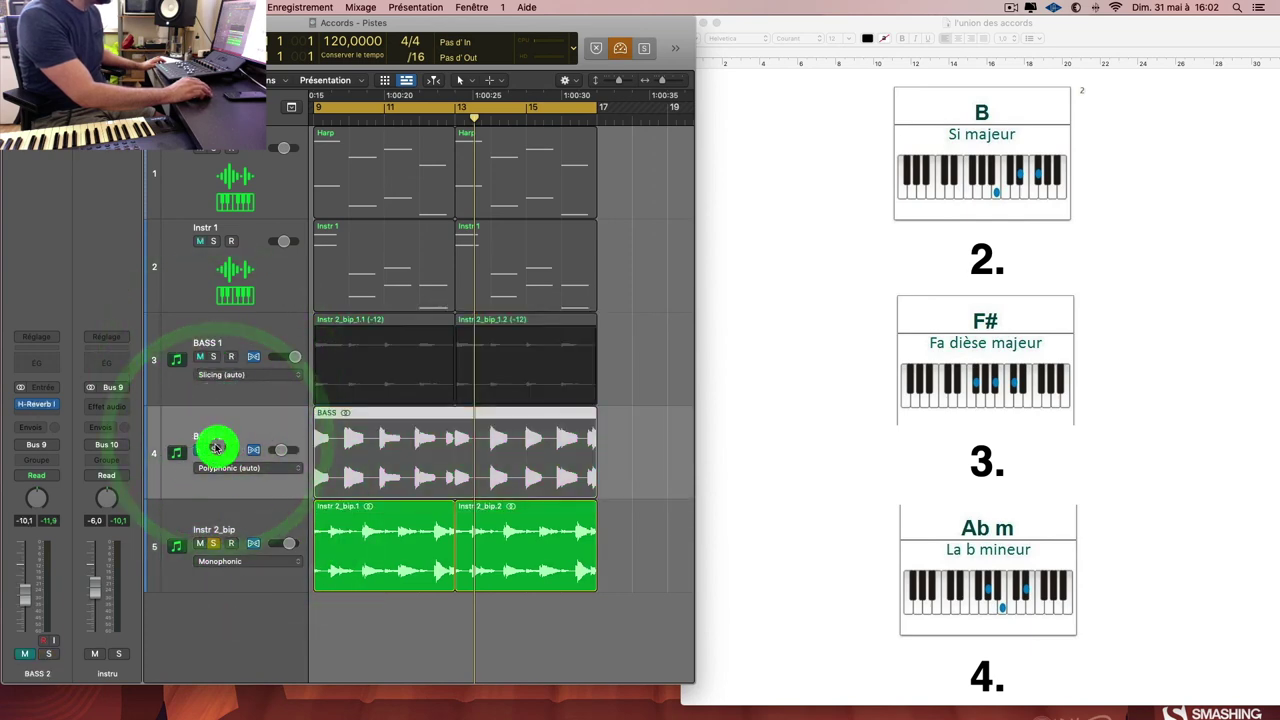
# Step: Hide the channel strips, fit the regions in the tracks view, and play the cycle with only Instr 2_bip soloed
pyautogui.scroll(5, 396, 490)
pyautogui.hscroll(-4, 396, 490)
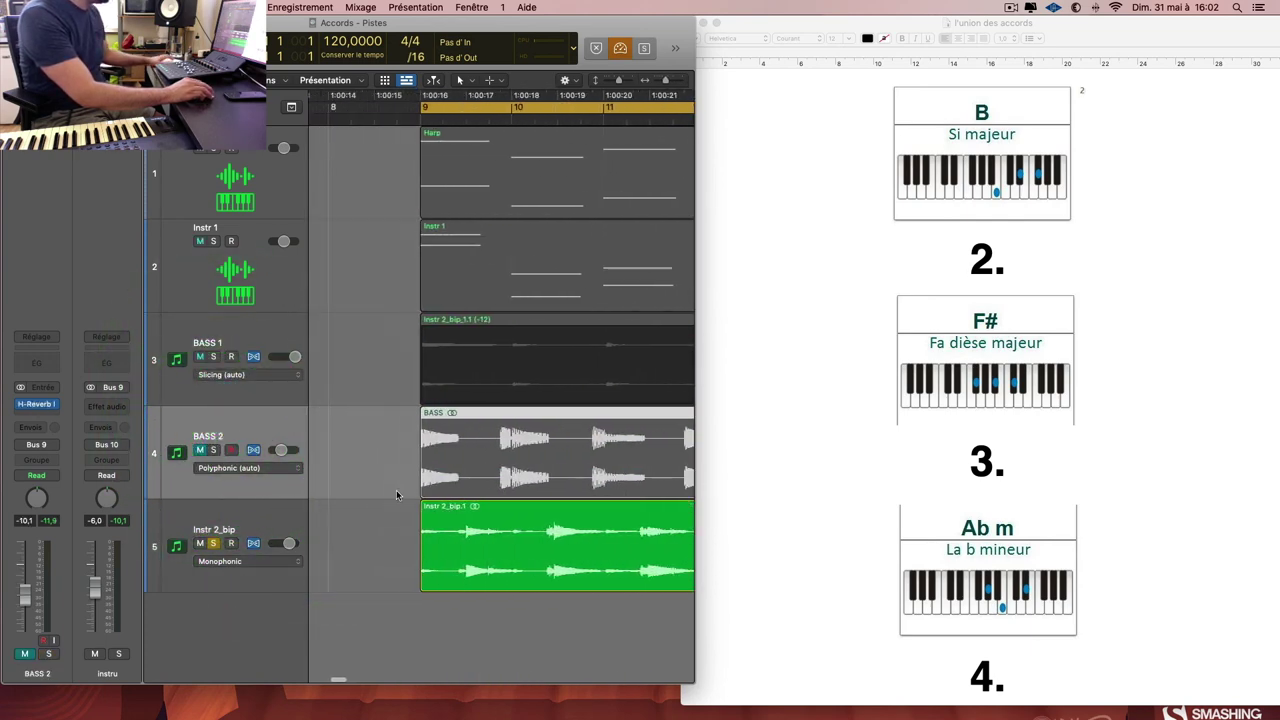
pyautogui.press('i')
pyautogui.hscroll(3, 418, 491)
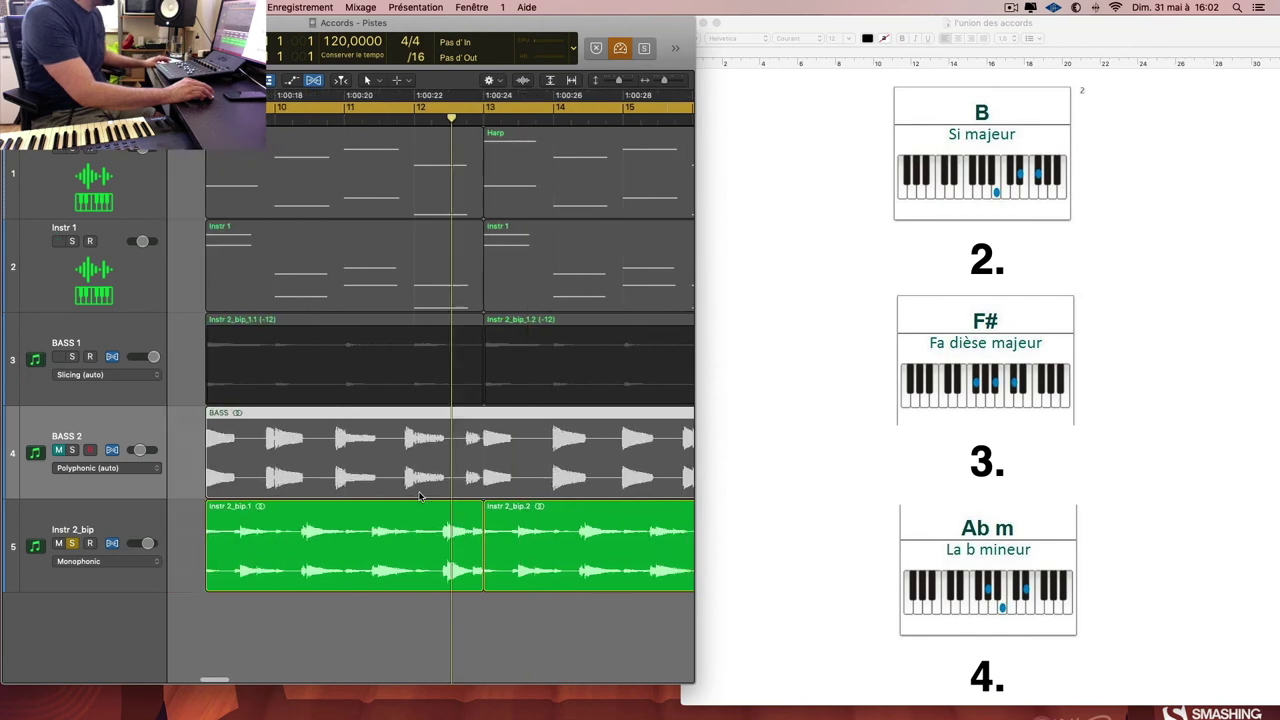
pyautogui.press('z')
pyautogui.press('space')
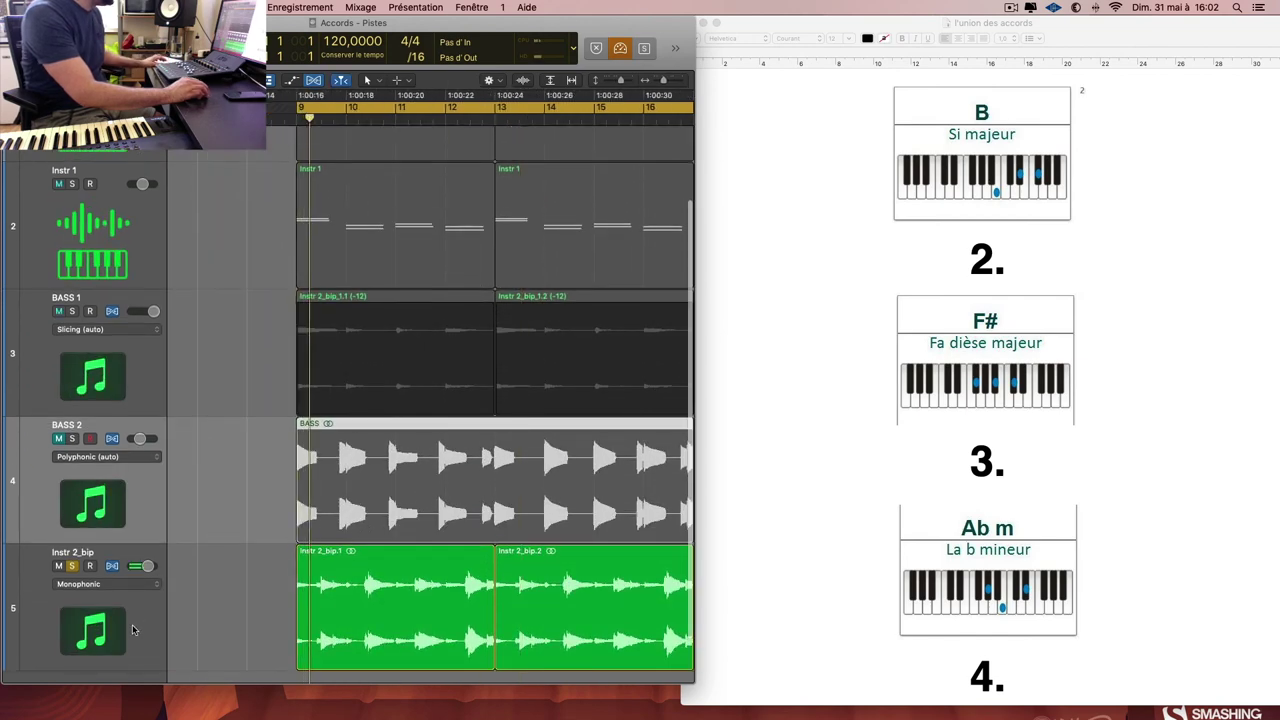
# Step: Select the Instr 2_bip track and examine its note attacks against the BASS 2 waveform during playback
pyautogui.click(130, 628)
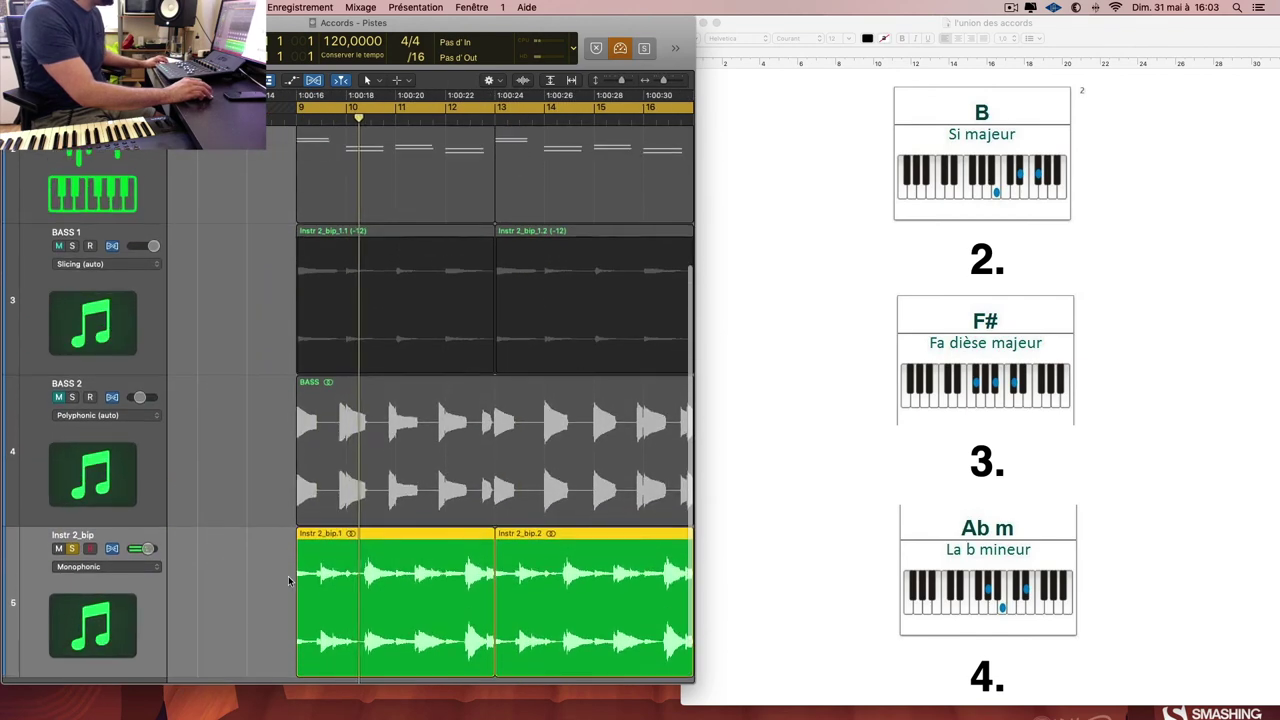
pyautogui.press('super+Down')
pyautogui.press('super+Right')
pyautogui.press('super+Right')
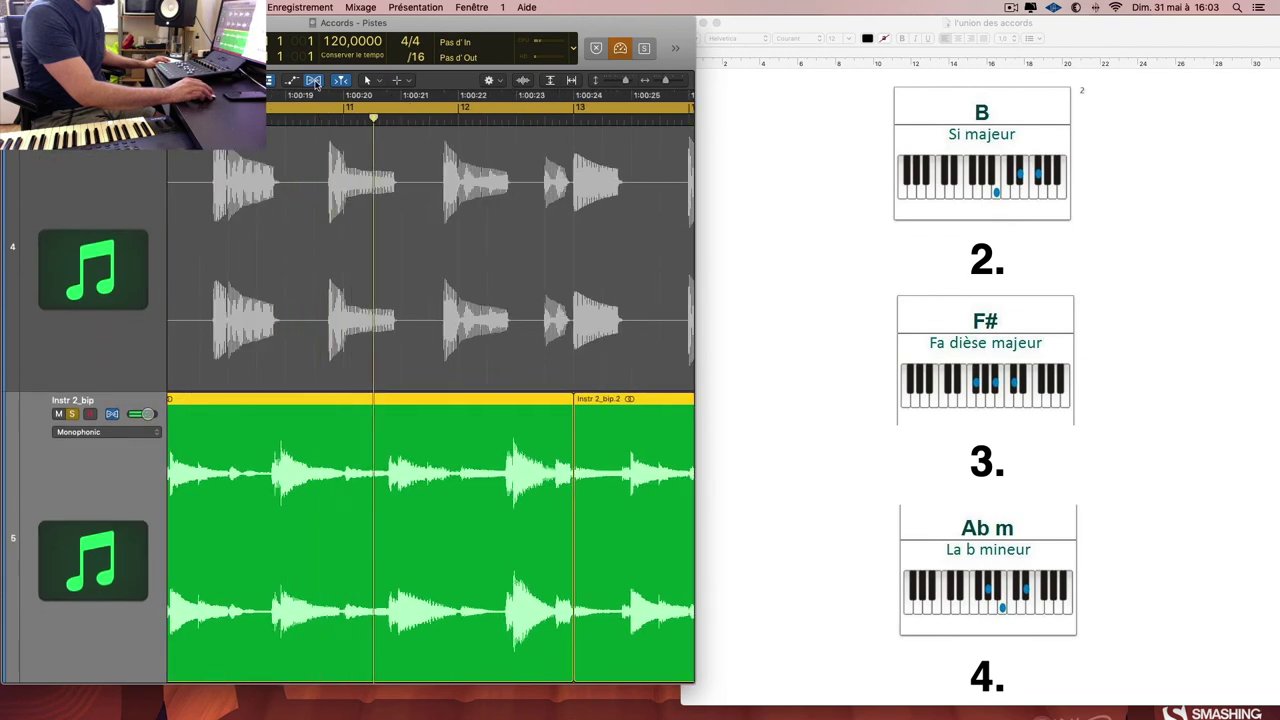
pyautogui.click(314, 82)
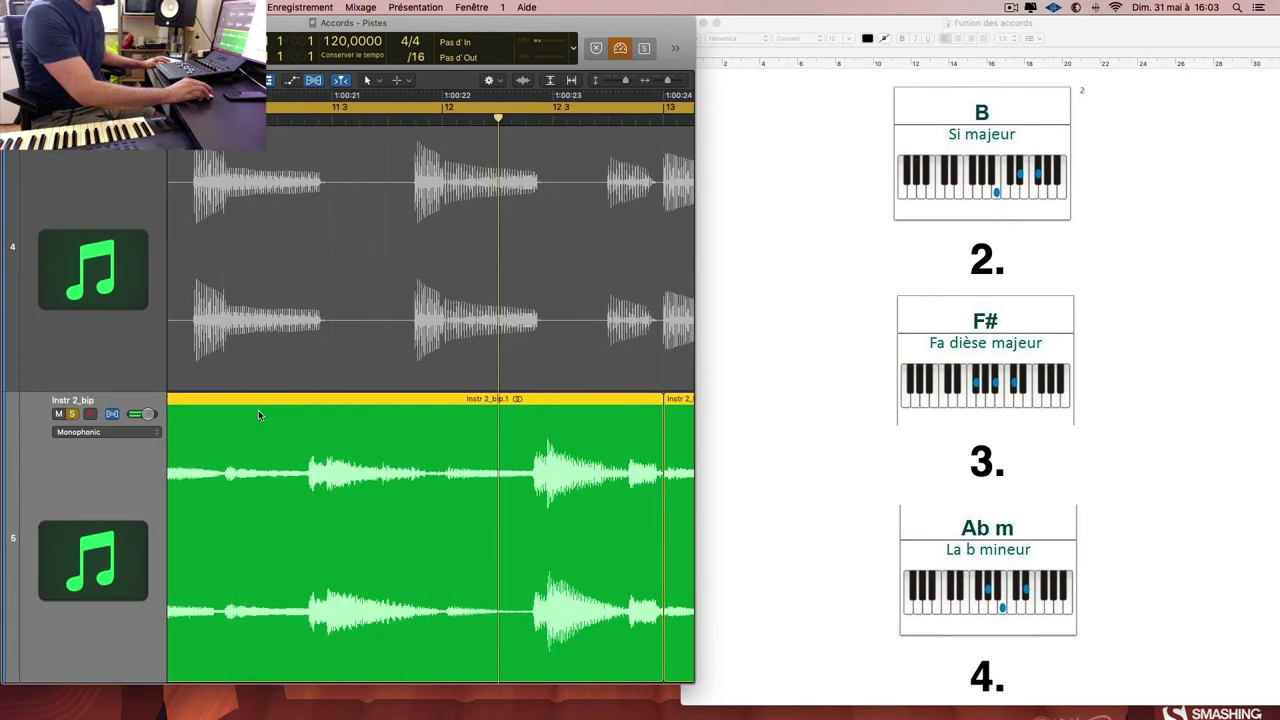
pyautogui.press('super+Up')
pyautogui.press('super+Left')
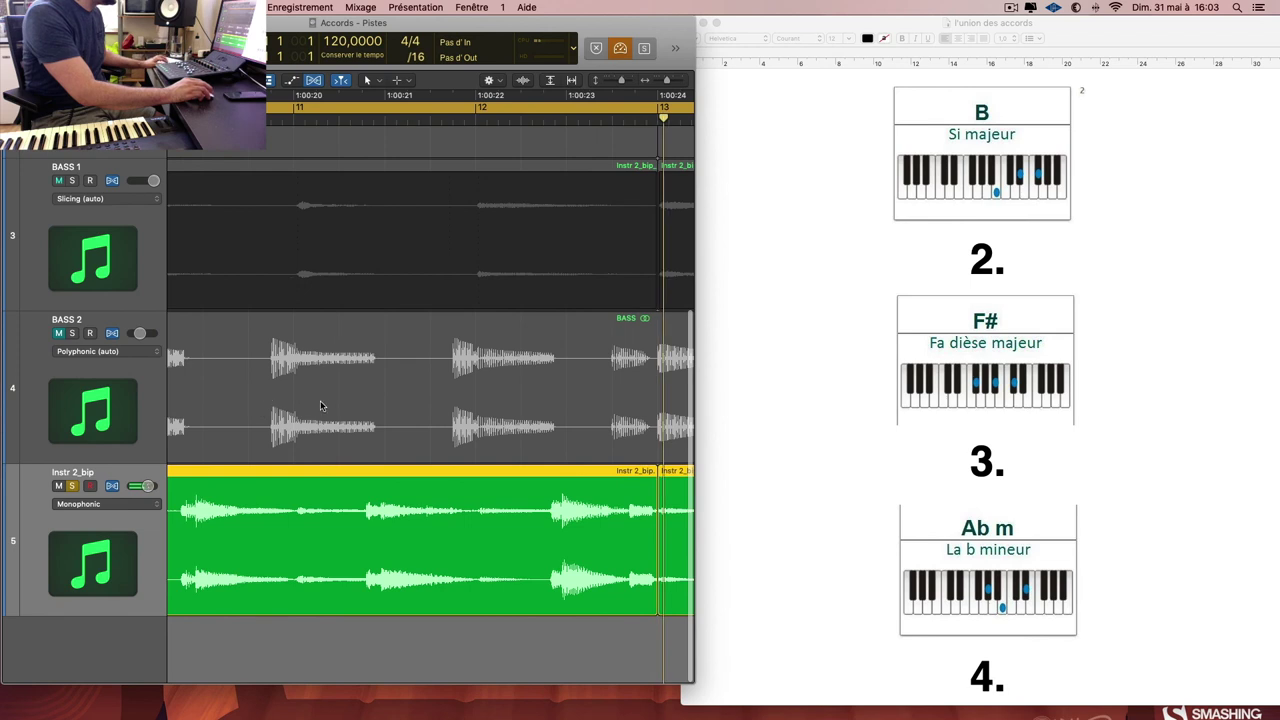
pyautogui.press('m')
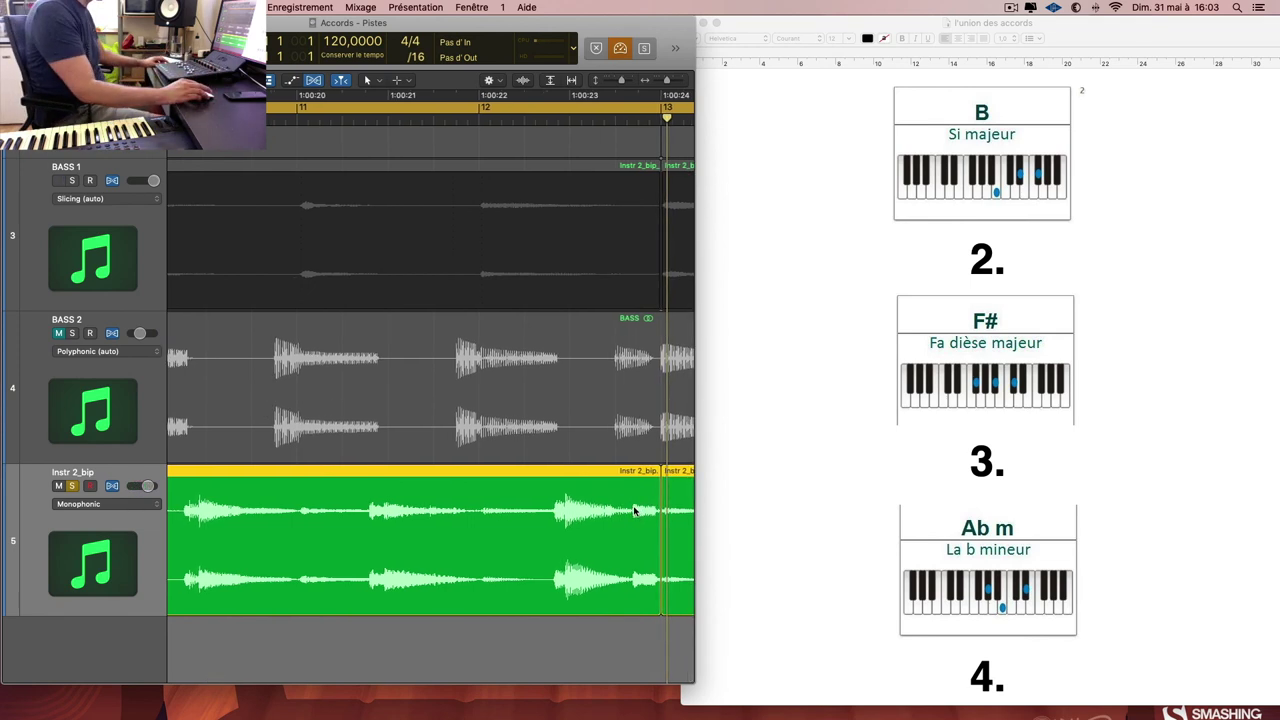
pyautogui.press('super+Left')
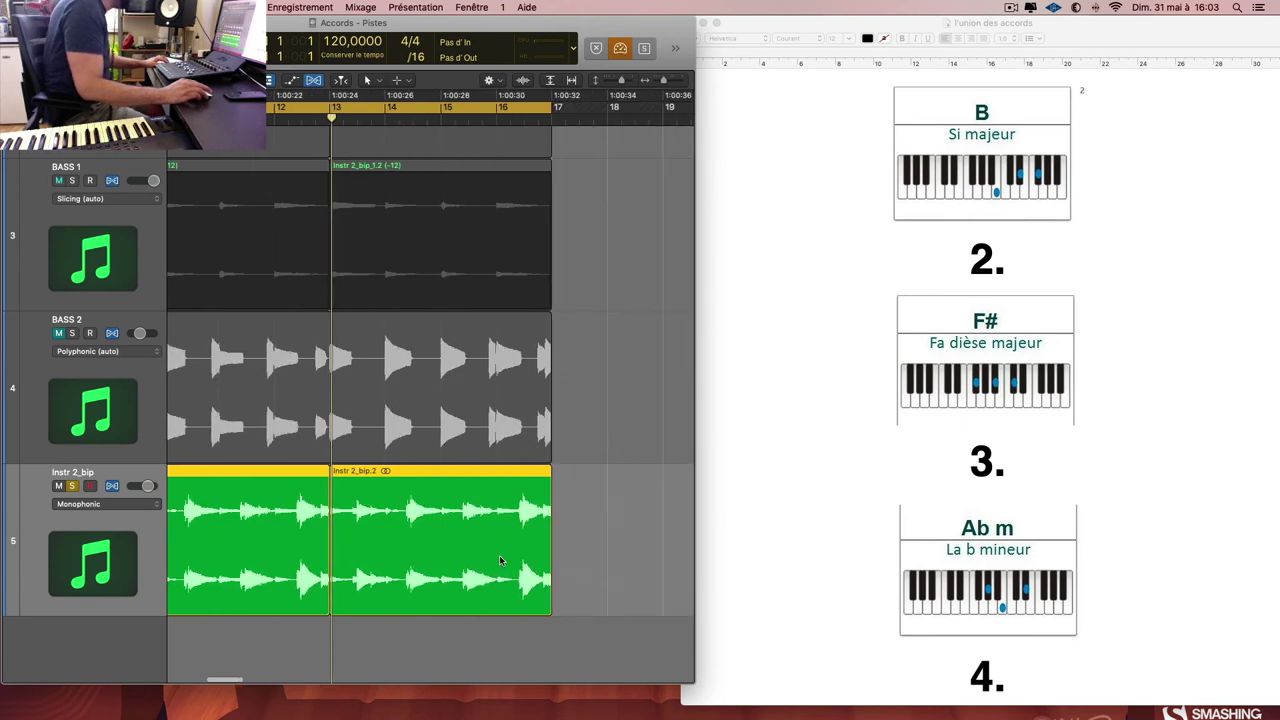
# Step: Enlarge the Instr 2_bip track and display the flex markers on its regions
pyautogui.press('super+Down')
pyautogui.press('super+Down')
pyautogui.press('super+Down')
pyautogui.press('super+Right')
pyautogui.press('super+Right')
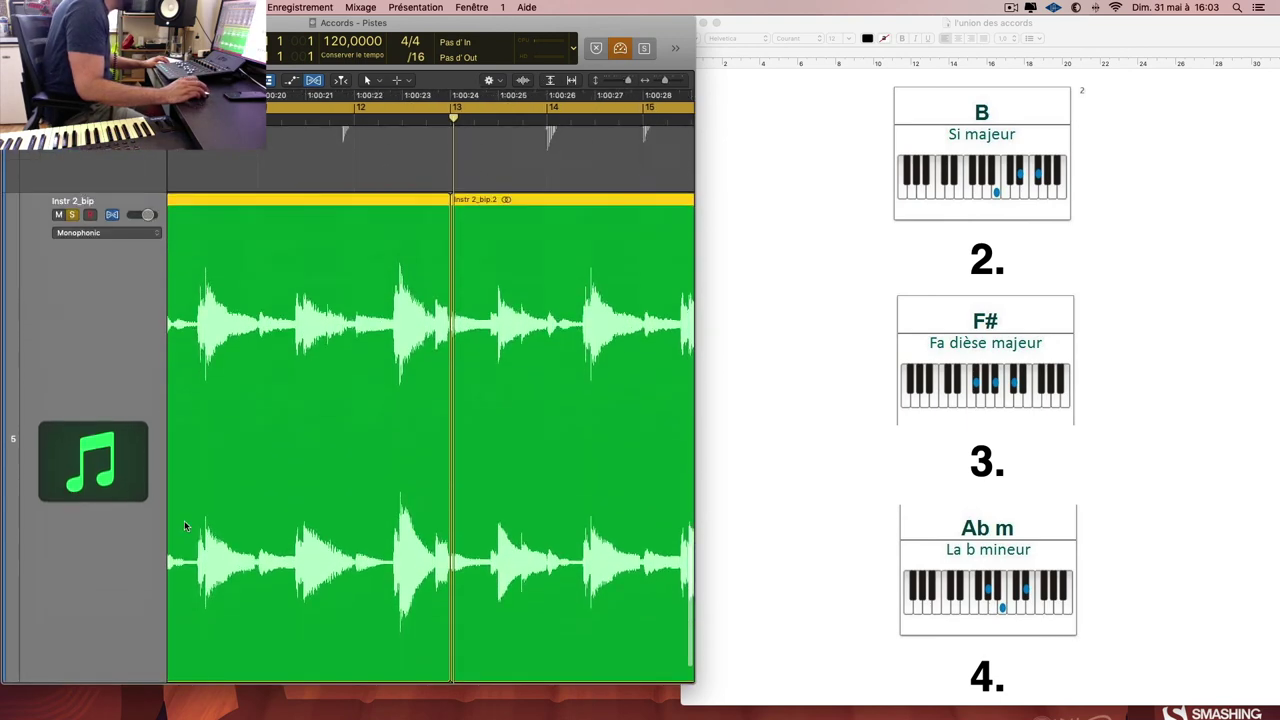
pyautogui.press('super+Up')
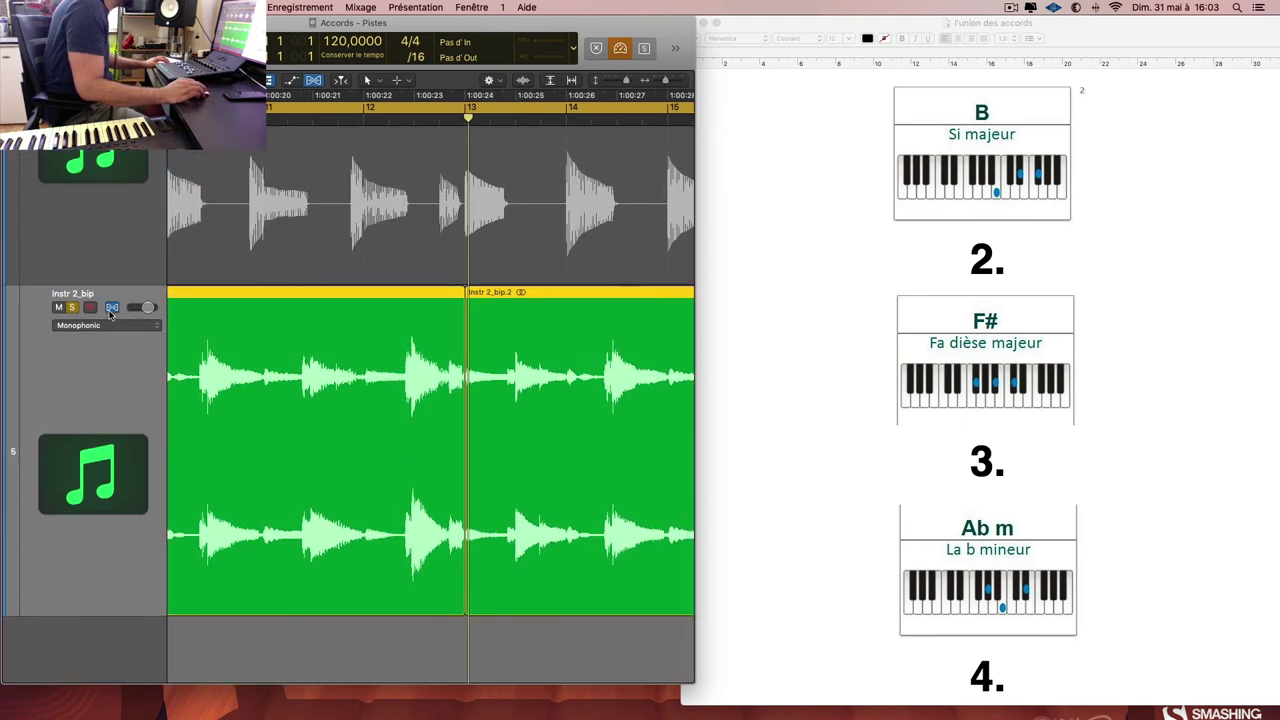
pyautogui.click(111, 308)
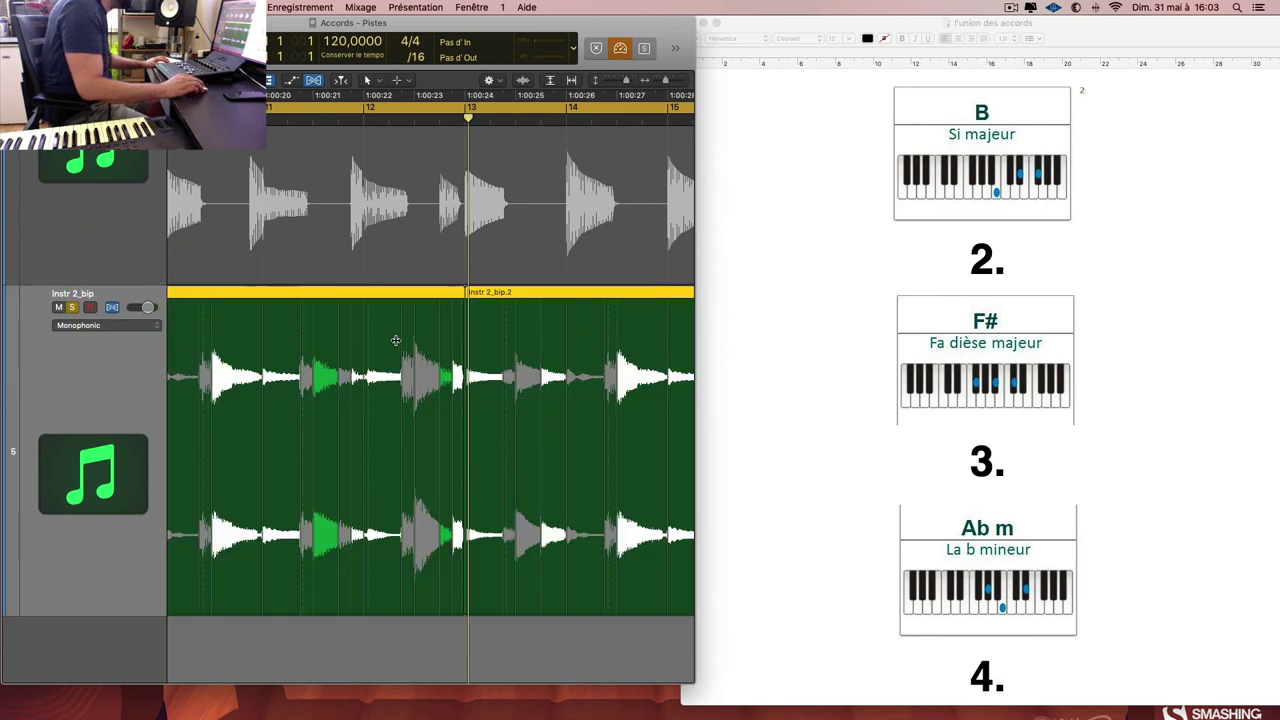
pyautogui.press('super+Right')
pyautogui.press('super+Right')
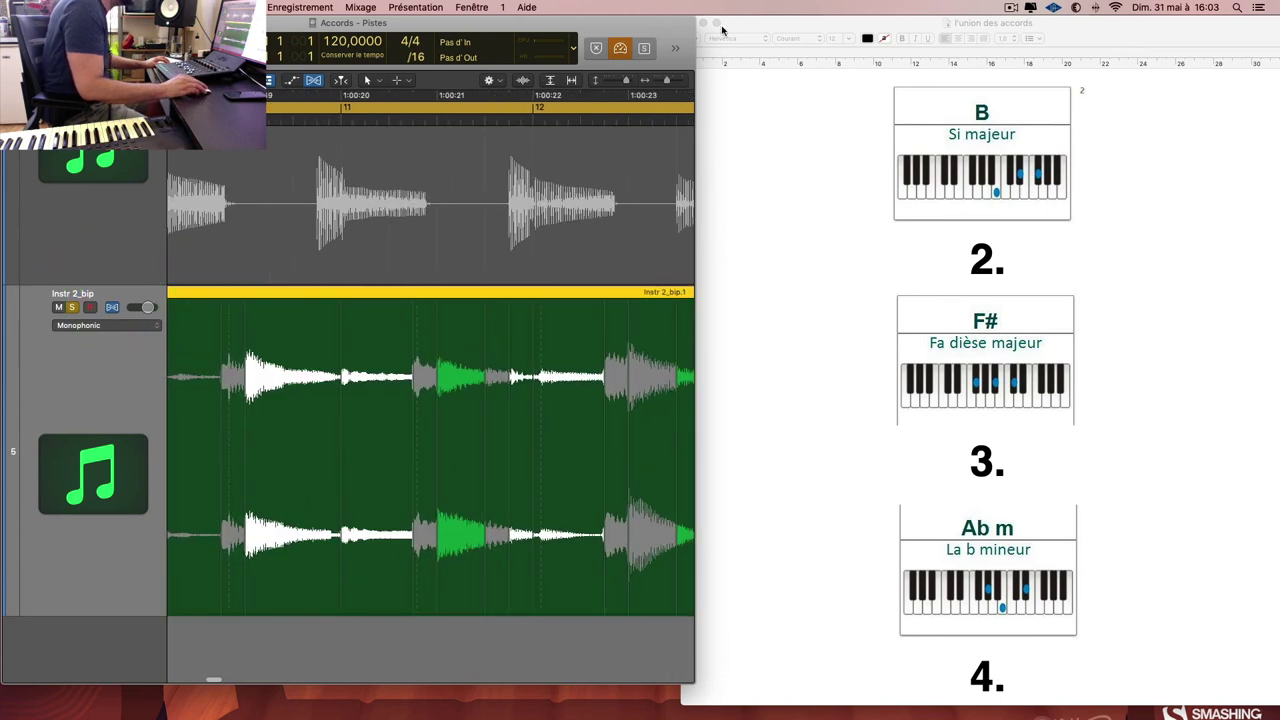
# Step: Move the chord sheet aside, expand the Accords window across the screen, and enlarge the Instr 2_bip waveform
pyautogui.click(862, 34)
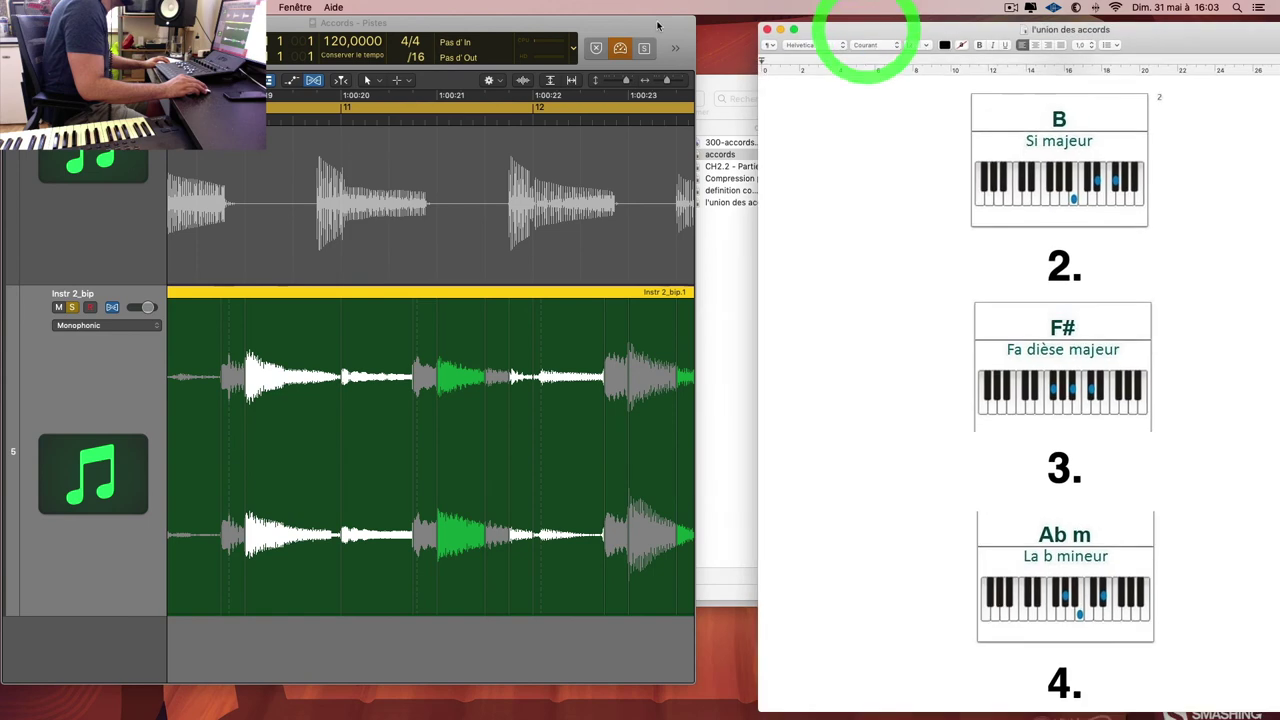
pyautogui.click(660, 27)
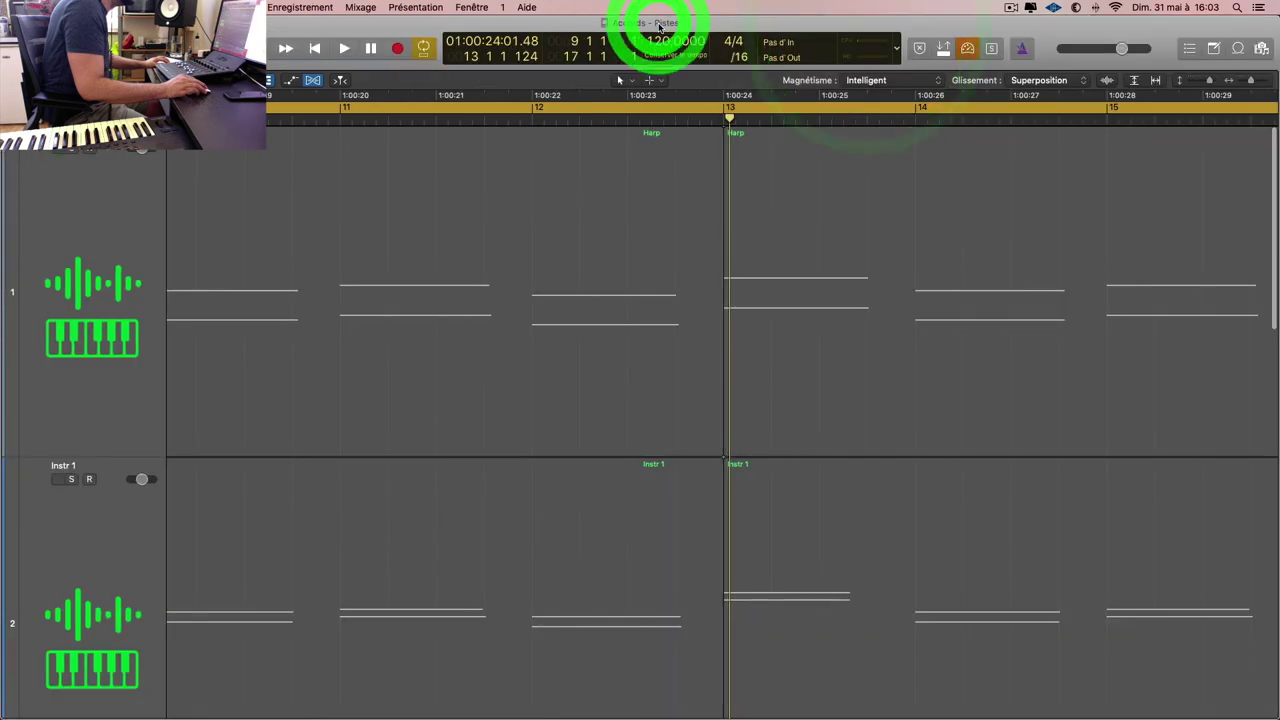
pyautogui.press('z')
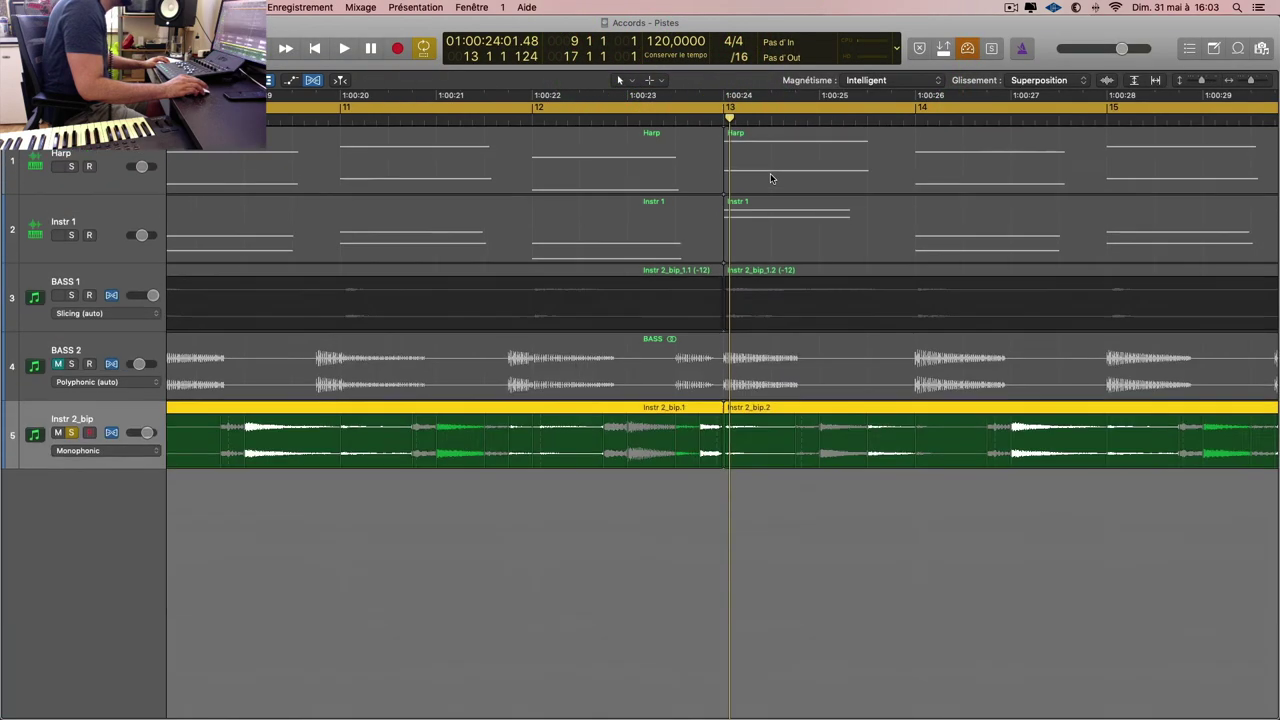
pyautogui.press('z')
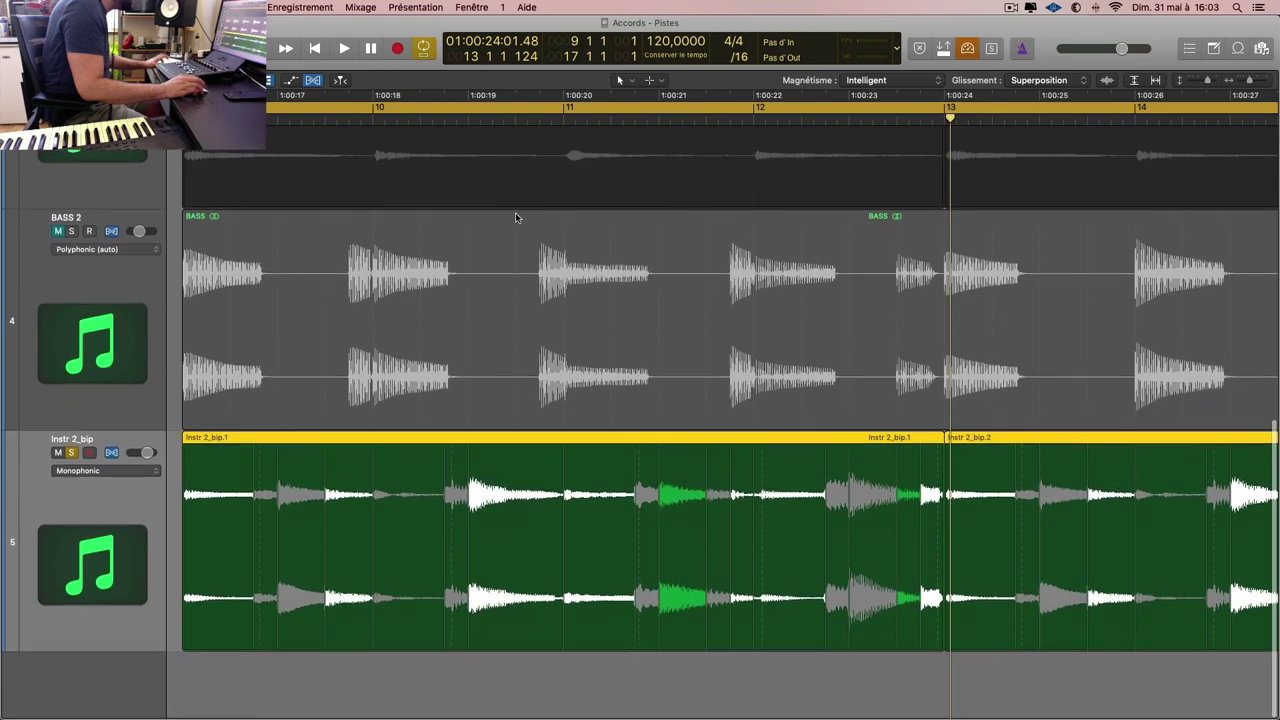
# Step: Play the start of Instr 2_bip and shift the flex marker just before 9 3 slightly later
pyautogui.press('space')
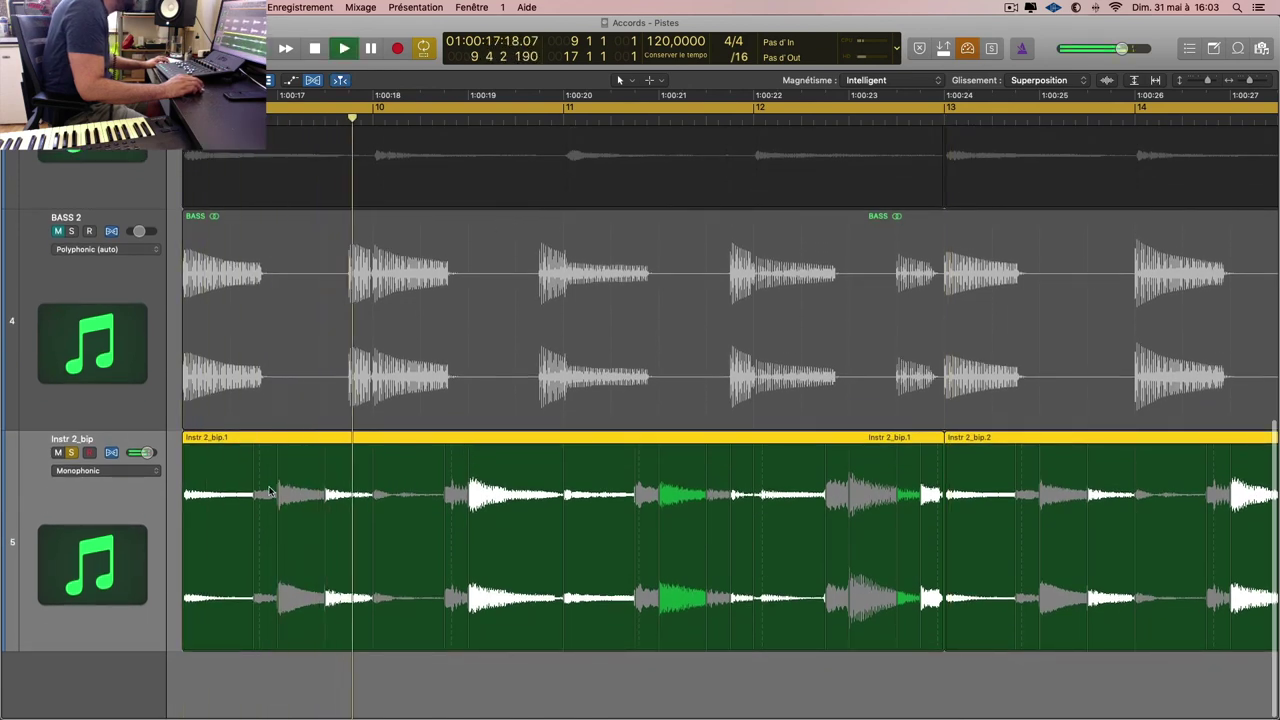
pyautogui.press('space')
pyautogui.press('space')
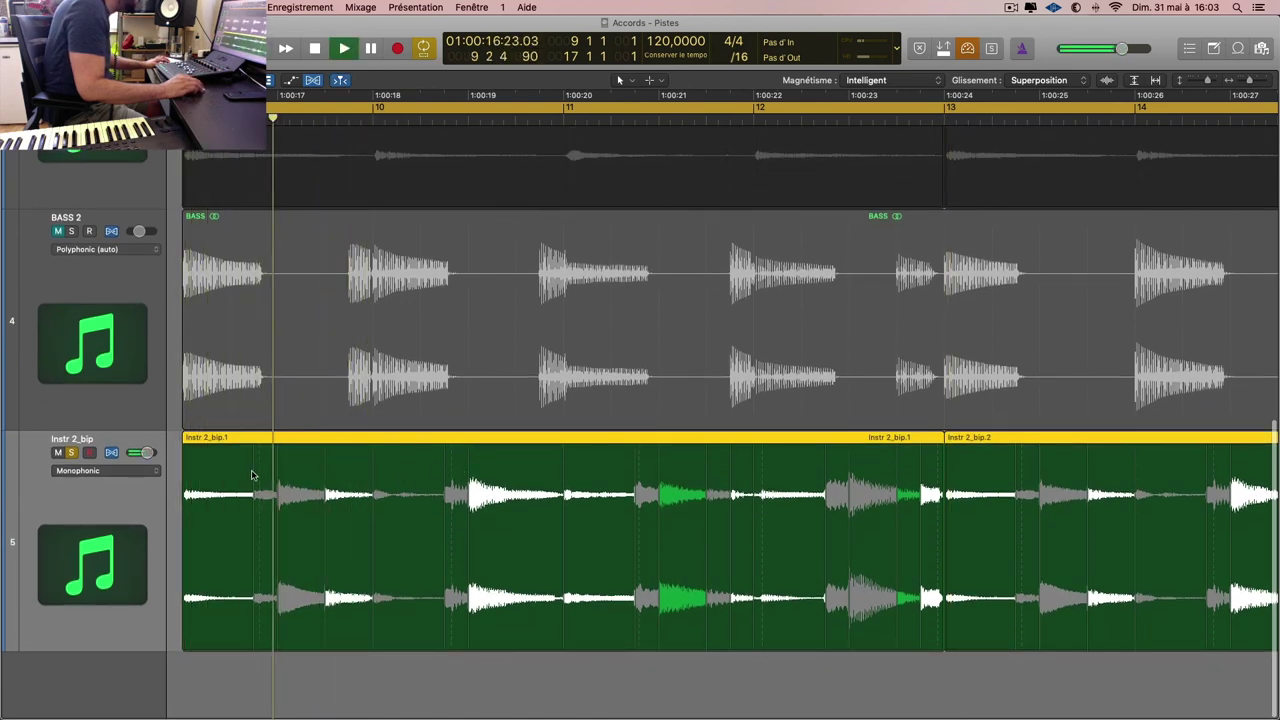
pyautogui.press('space')
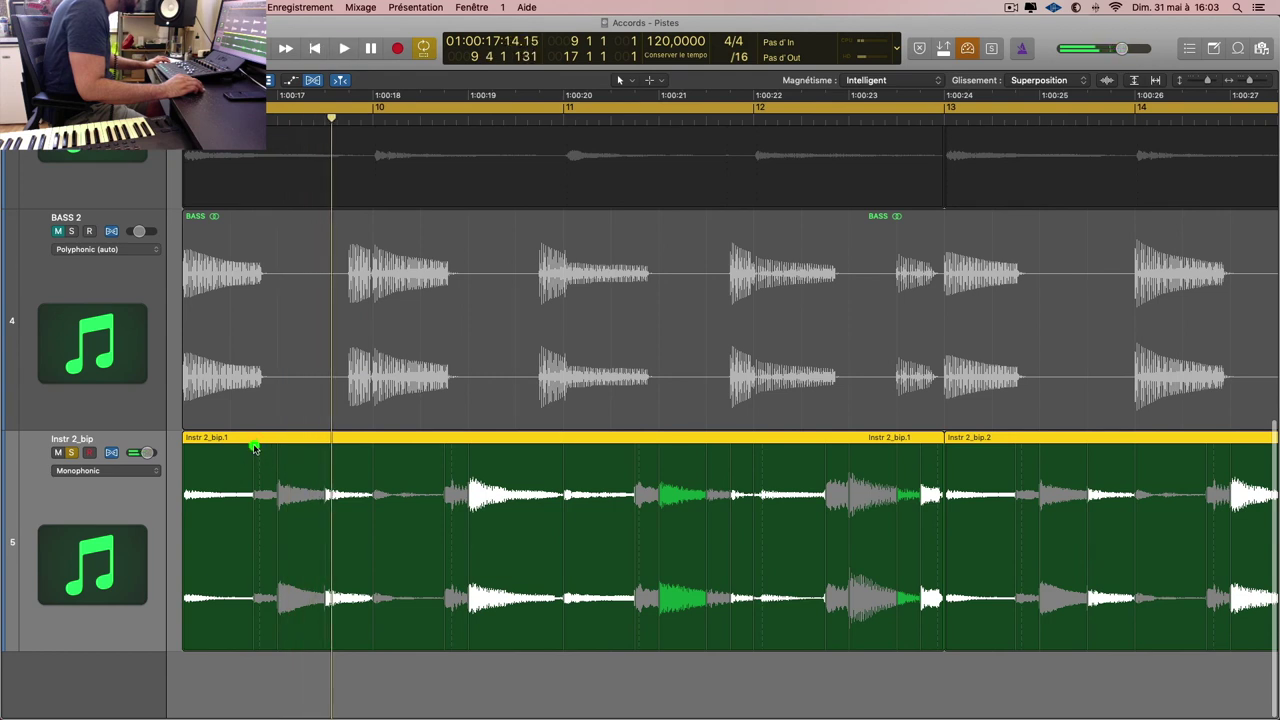
pyautogui.click(254, 448)
pyautogui.press('space')
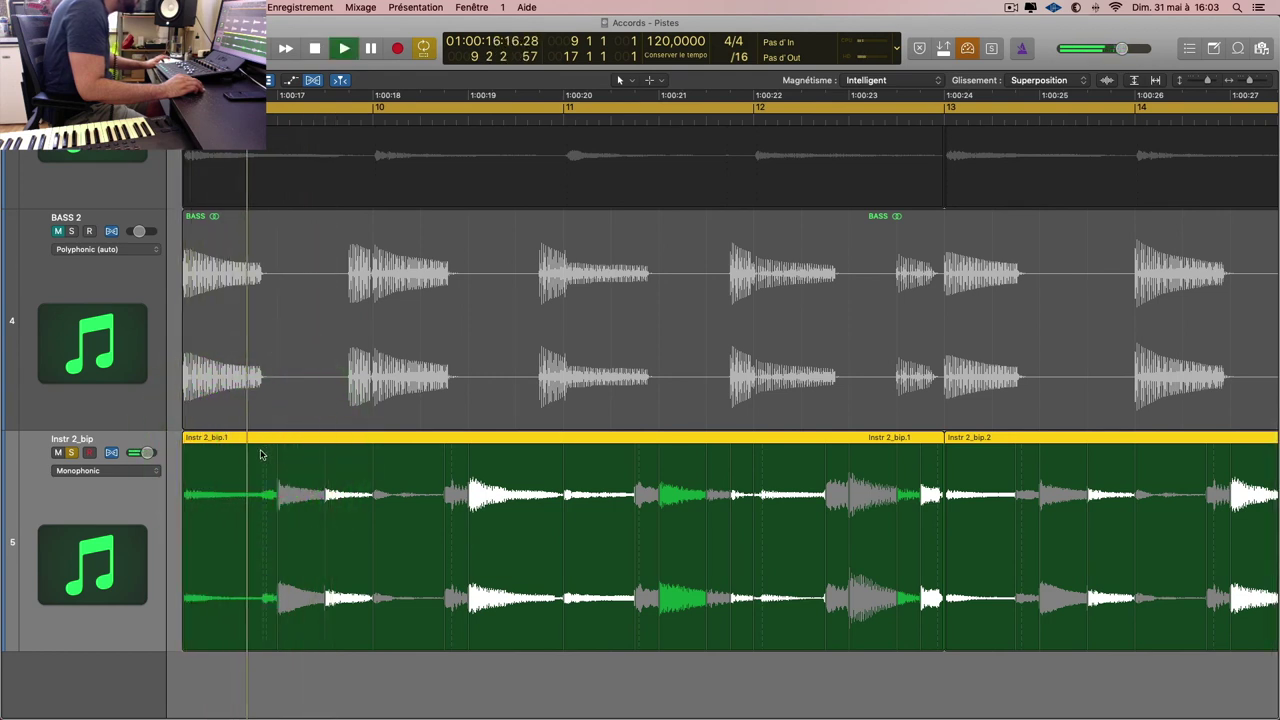
pyautogui.press('space')
# Step: Shift the Instr 2_bip flex marker just before 10 3 slightly later
pyautogui.click(451, 452)
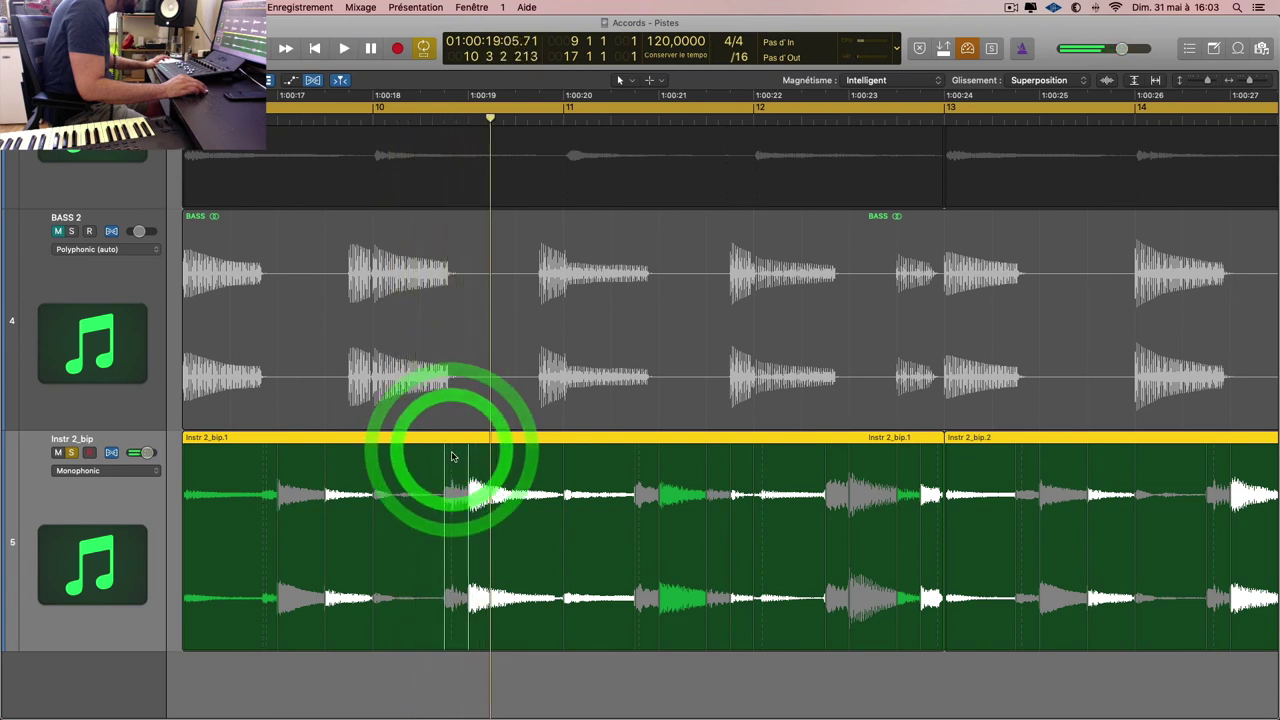
pyautogui.click(450, 455)
pyautogui.press(',')
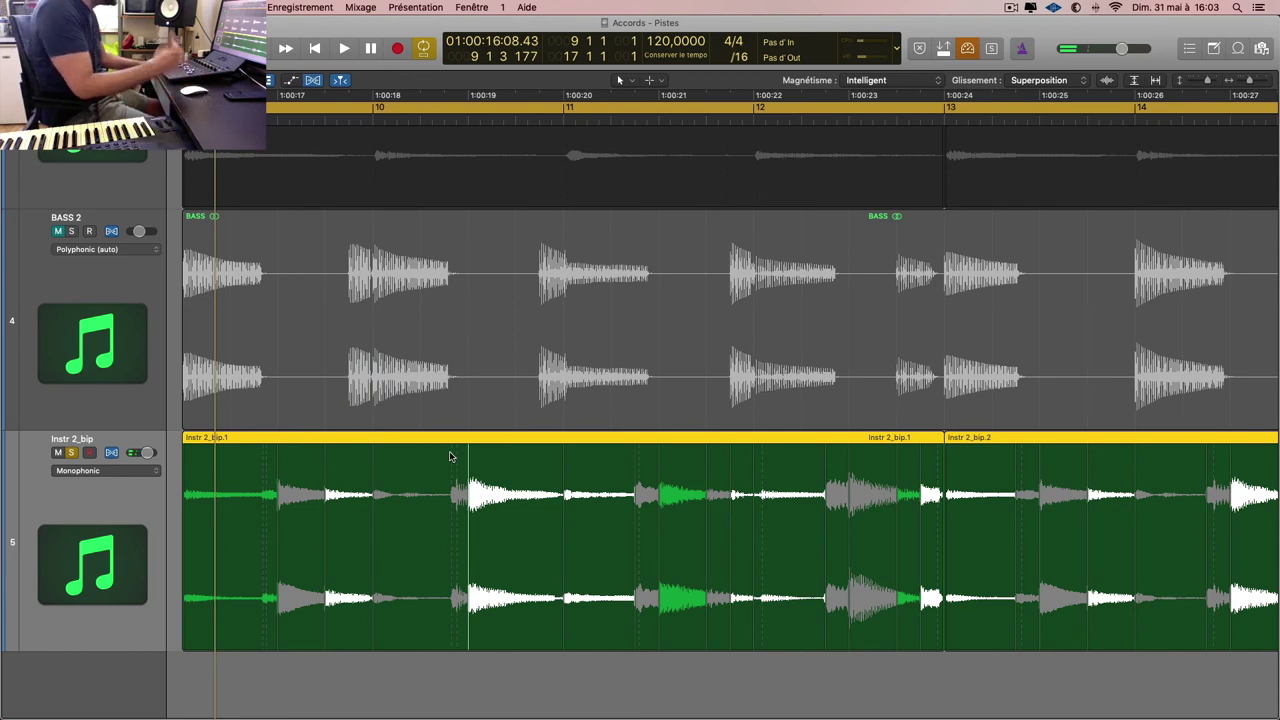
# Step: Play on to bar 11 and shift the Instr 2_bip flex marker just before 11 3 slightly later
pyautogui.press('space')
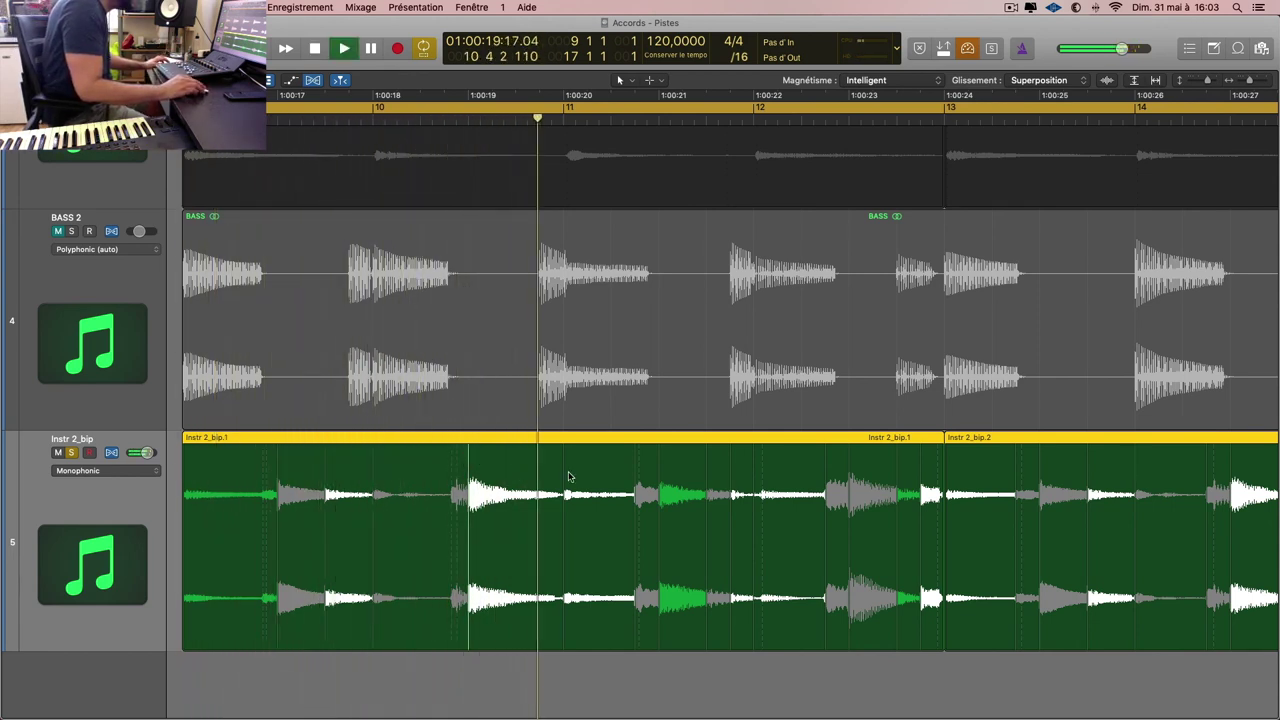
pyautogui.click(638, 455)
pyautogui.press('space')
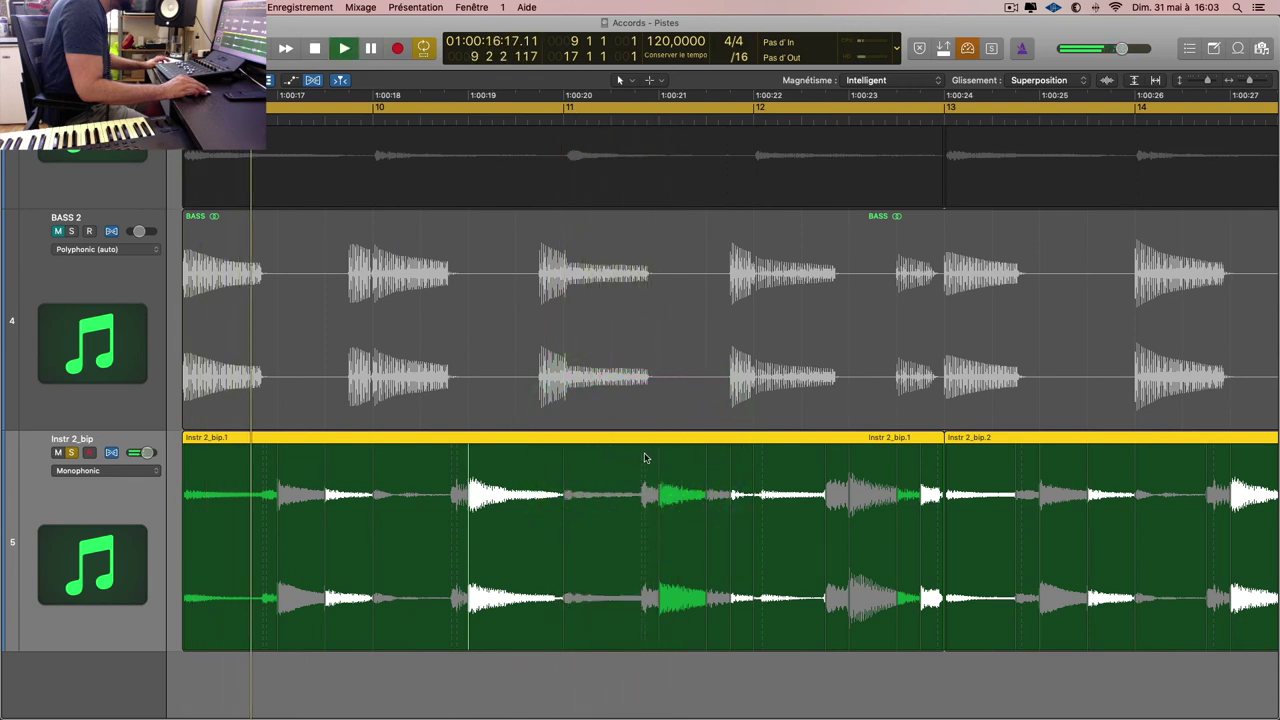
# Step: Bring all five tracks into view and solo Harp alongside Instr 2_bip during playback
pyautogui.press('super+Left')
pyautogui.press('super+Left')
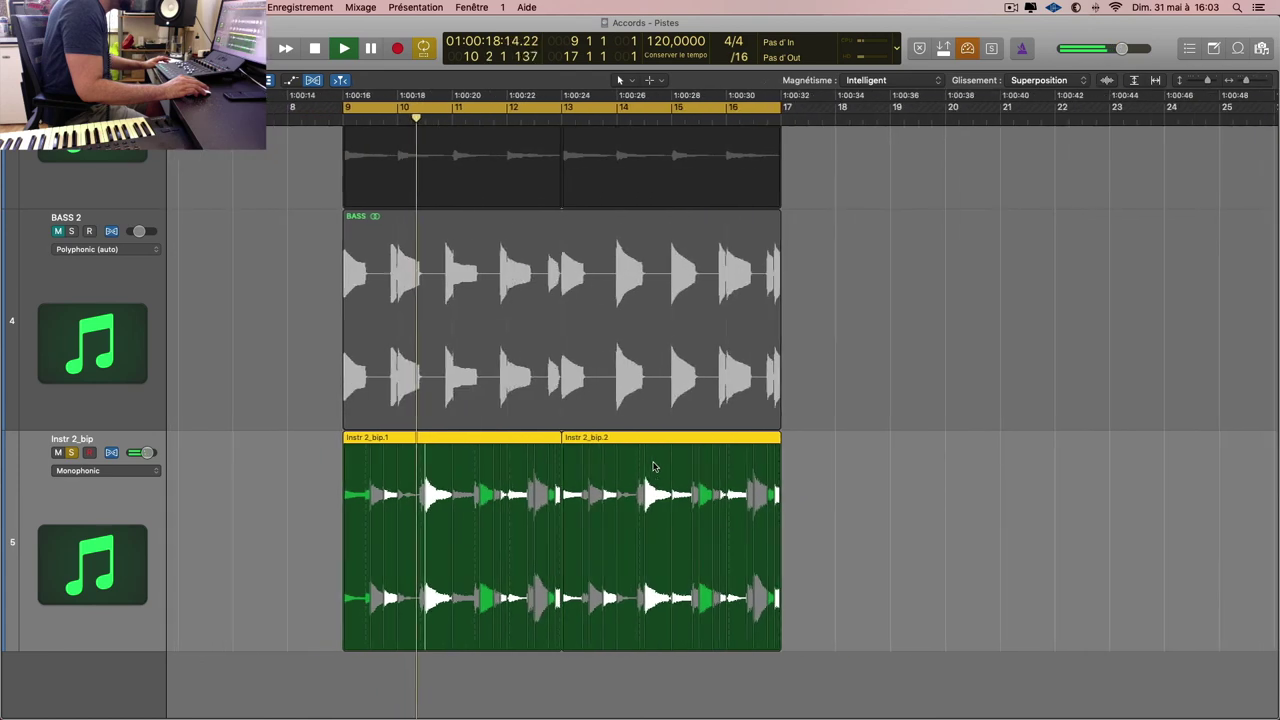
pyautogui.press('super+Up')
pyautogui.press('super+Up')
pyautogui.press('super+Up')
pyautogui.press('super+Up')
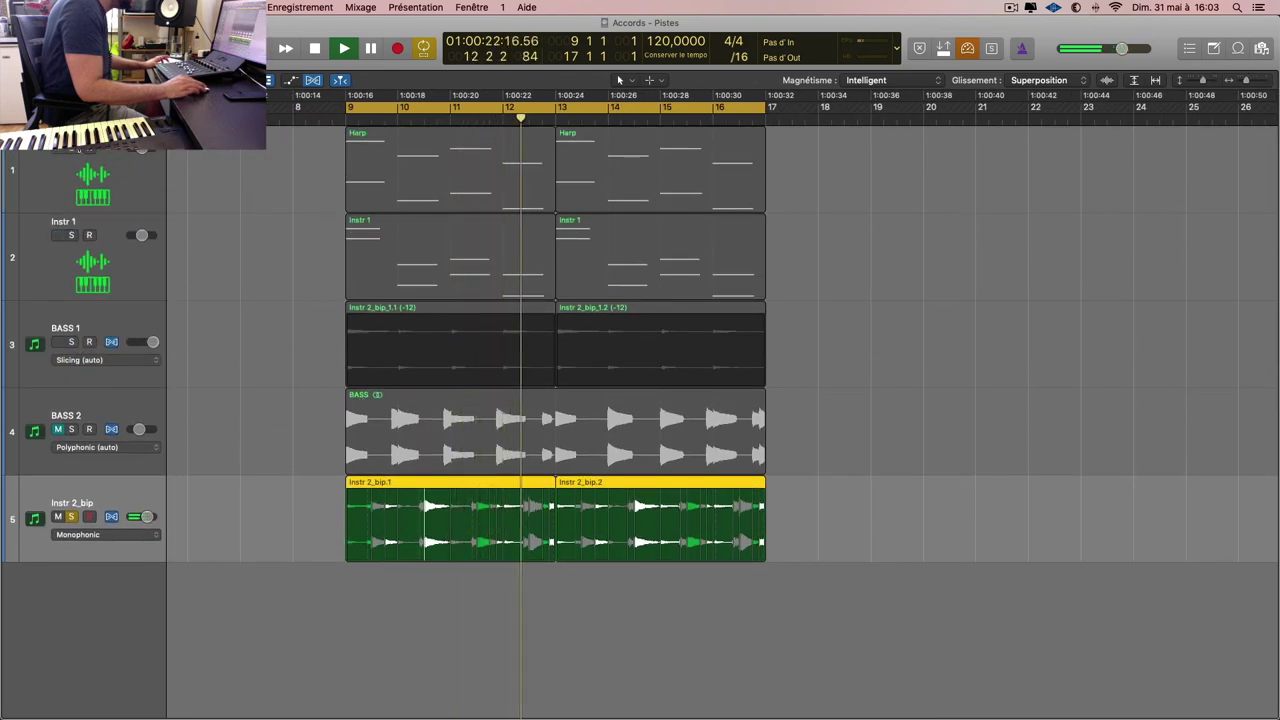
pyautogui.click(90, 180)
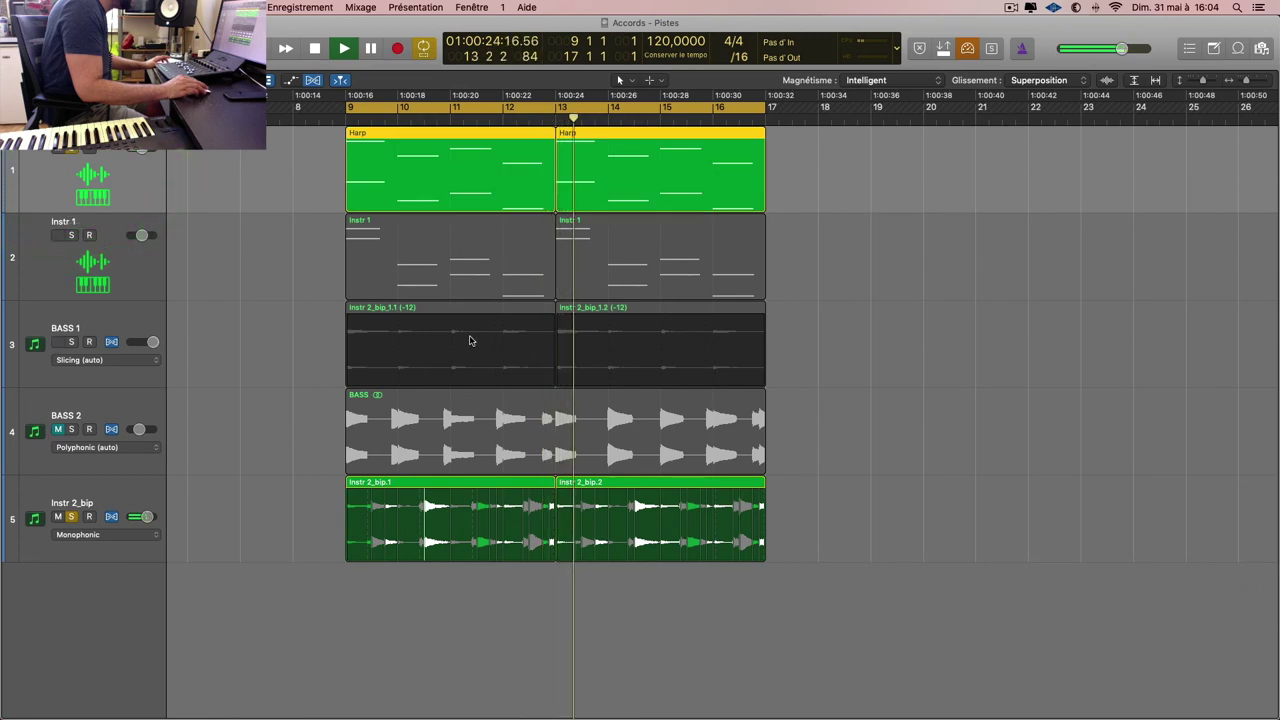
# Step: Examine the timing of the flexed Instr 2_bip notes between bars 9 and 13 while playing them with the Harp
pyautogui.press('super+Down')
pyautogui.press('super+Down')
pyautogui.press('super+Right')
pyautogui.press('super+Right')
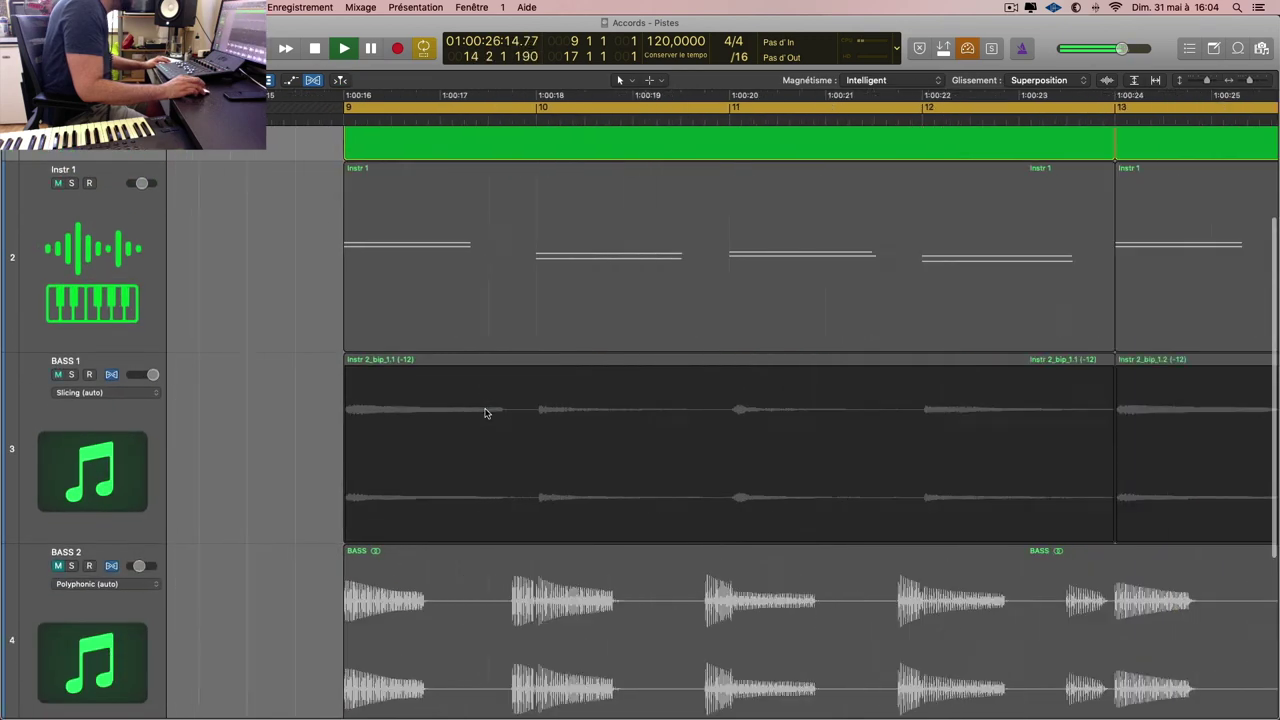
pyautogui.press('Down')
pyautogui.press('Down')
pyautogui.press('Down')
pyautogui.press('Down')
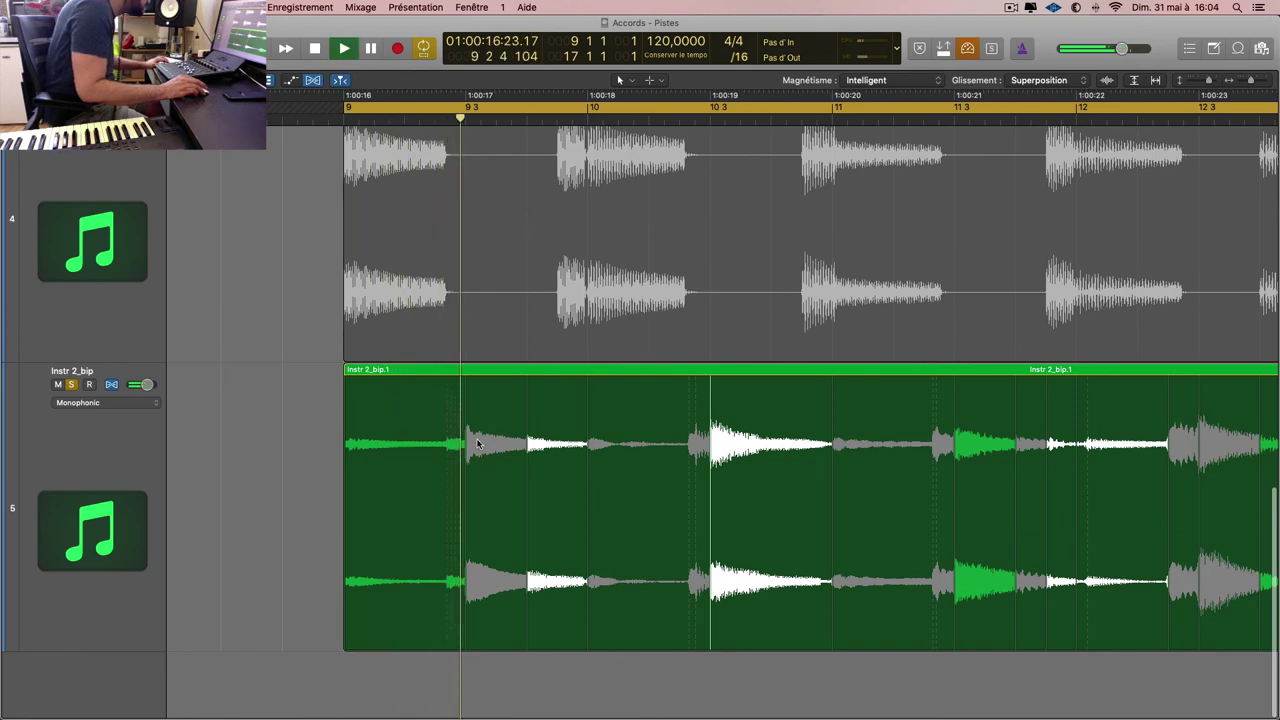
pyautogui.hscroll(1, 607, 447)
pyautogui.hscroll(5, 607, 447)
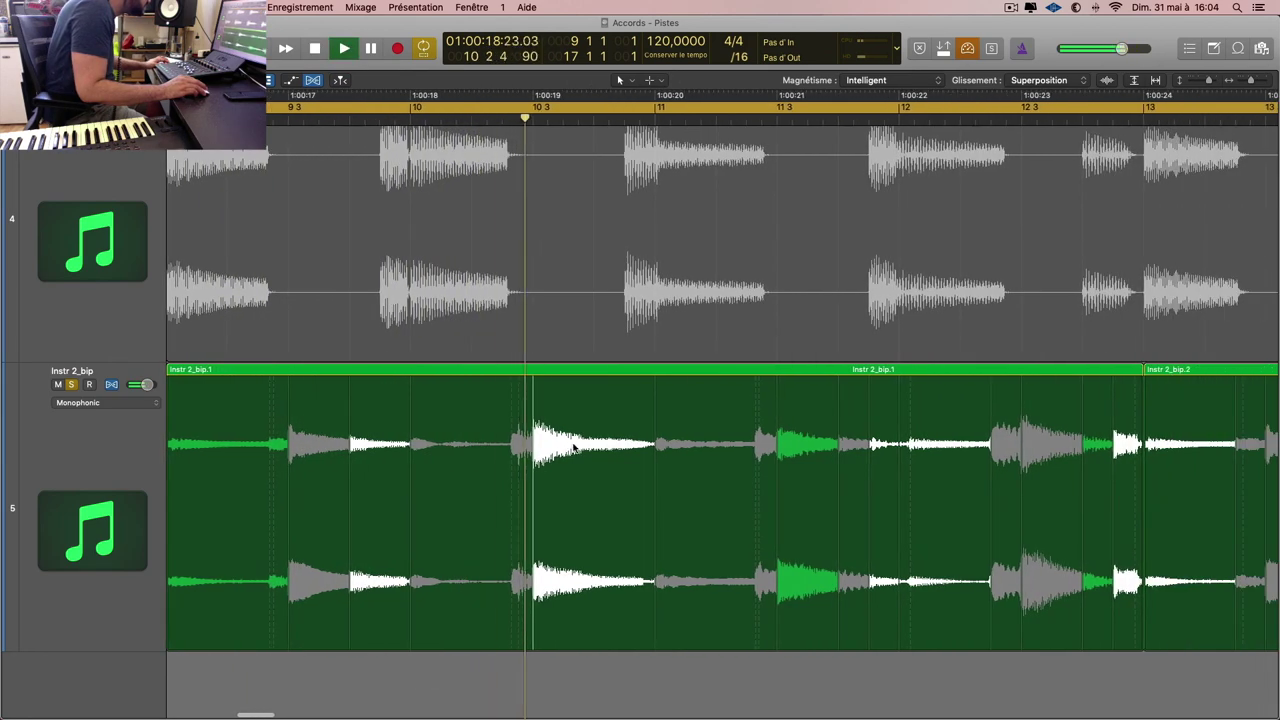
pyautogui.hscroll(5, 548, 445)
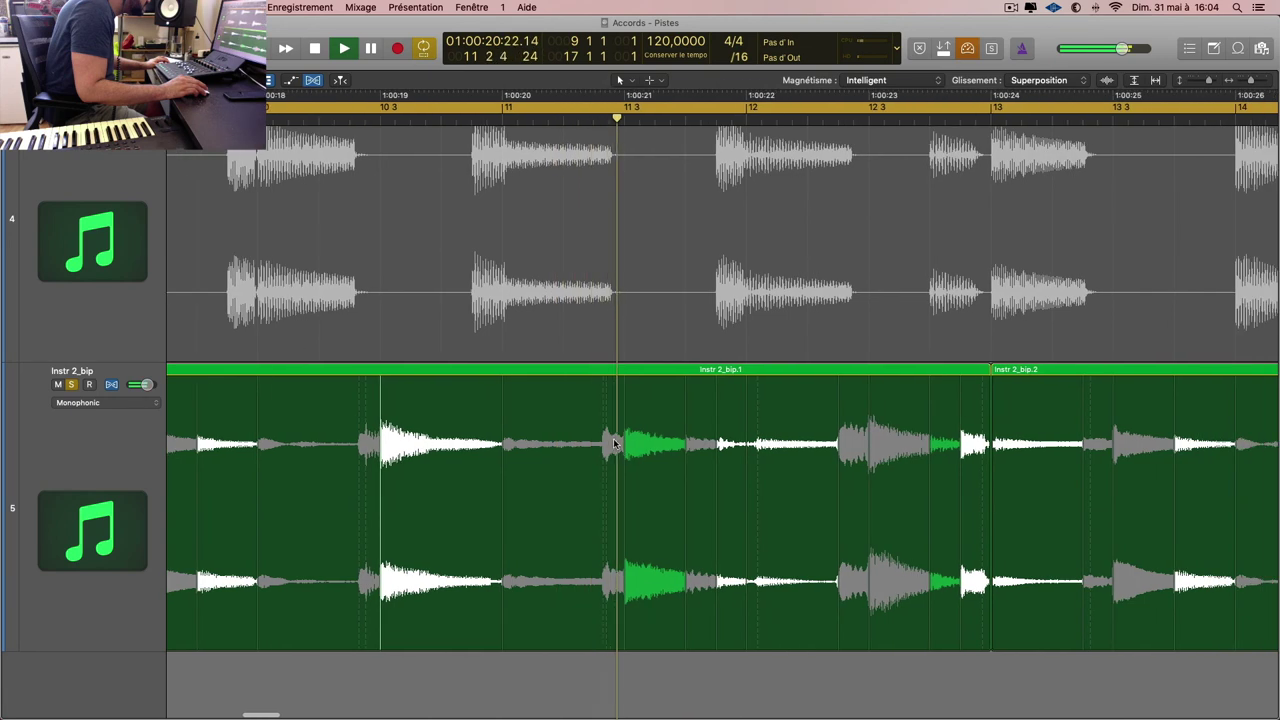
# Step: Stop playback and add flex markers to the Instr 2_bip.1 region at bar 11 and just before 11 3
pyautogui.click(603, 388)
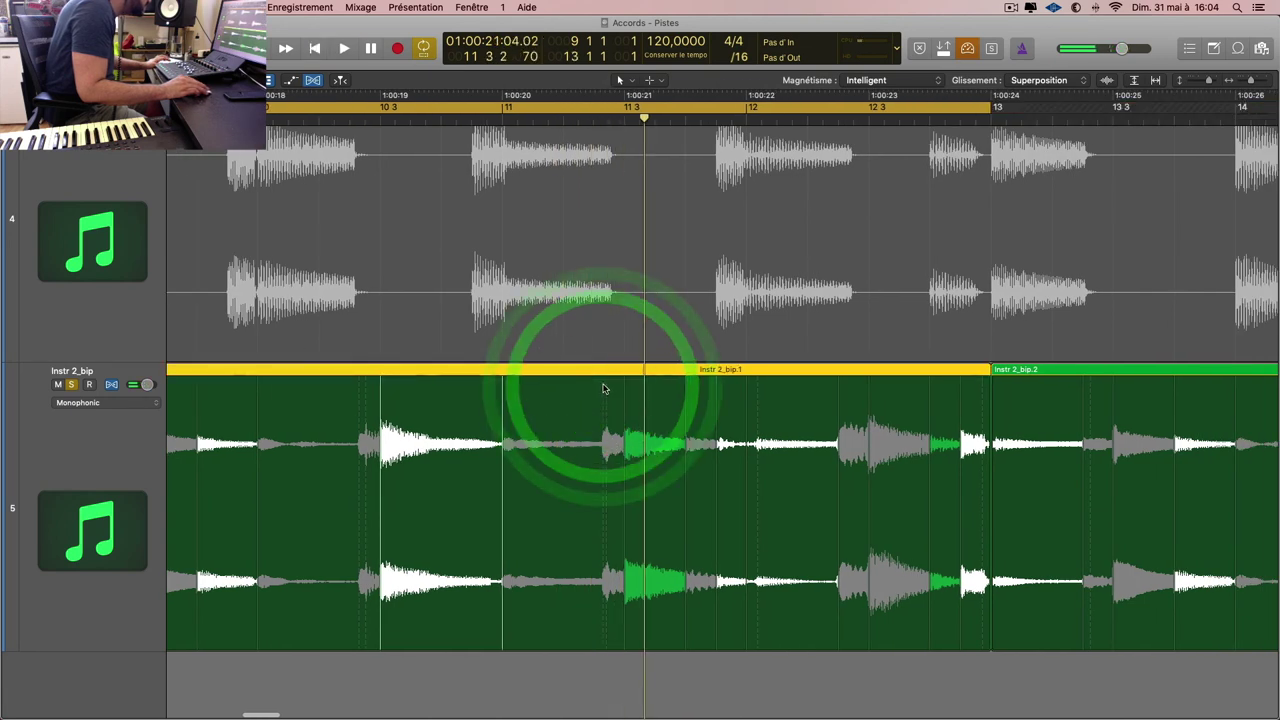
pyautogui.click(603, 388)
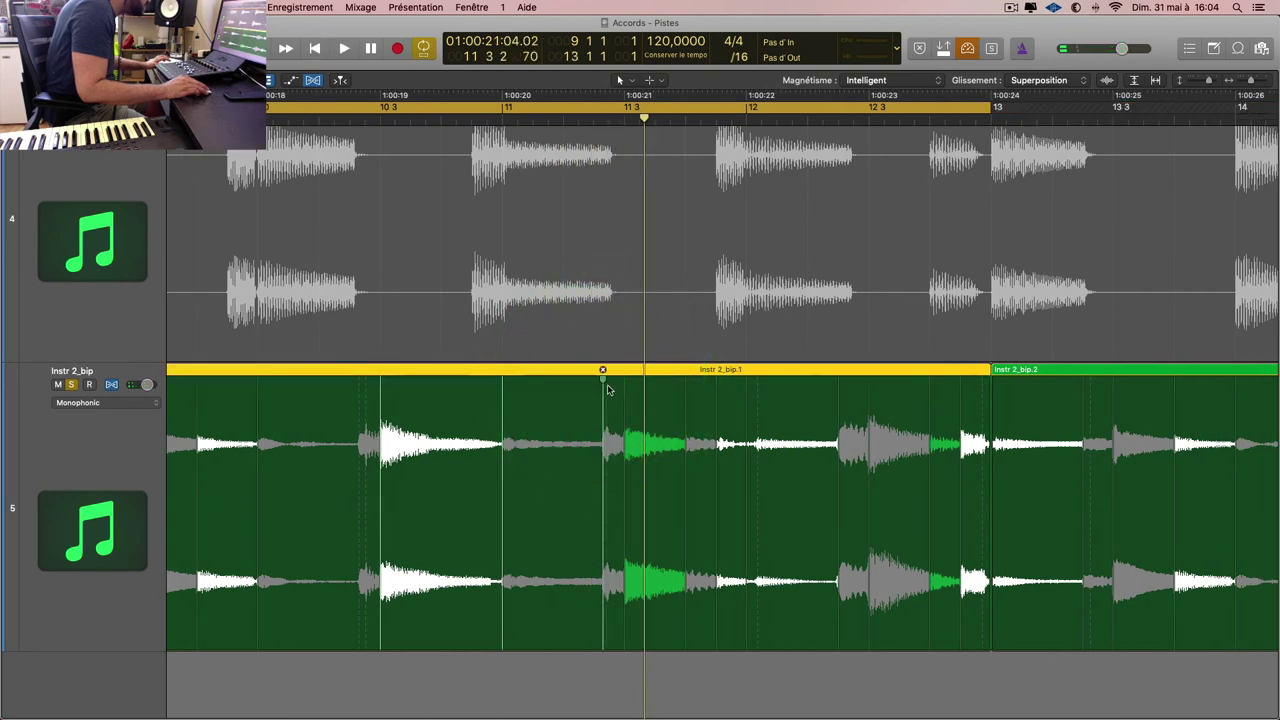
# Step: Open the Instr 2_bip.aif audio file in the file editor, reduce its detected transients by several levels, and return to the tracks
pyautogui.doubleClick(608, 371)
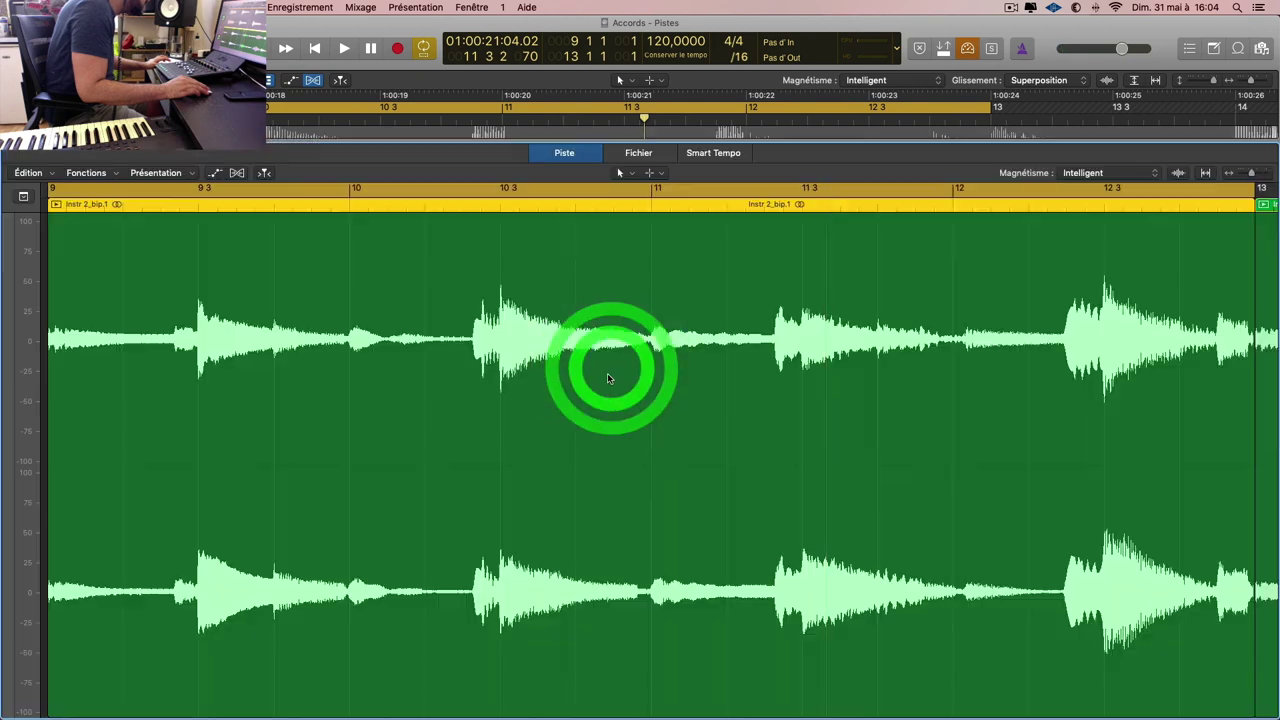
pyautogui.click(638, 153)
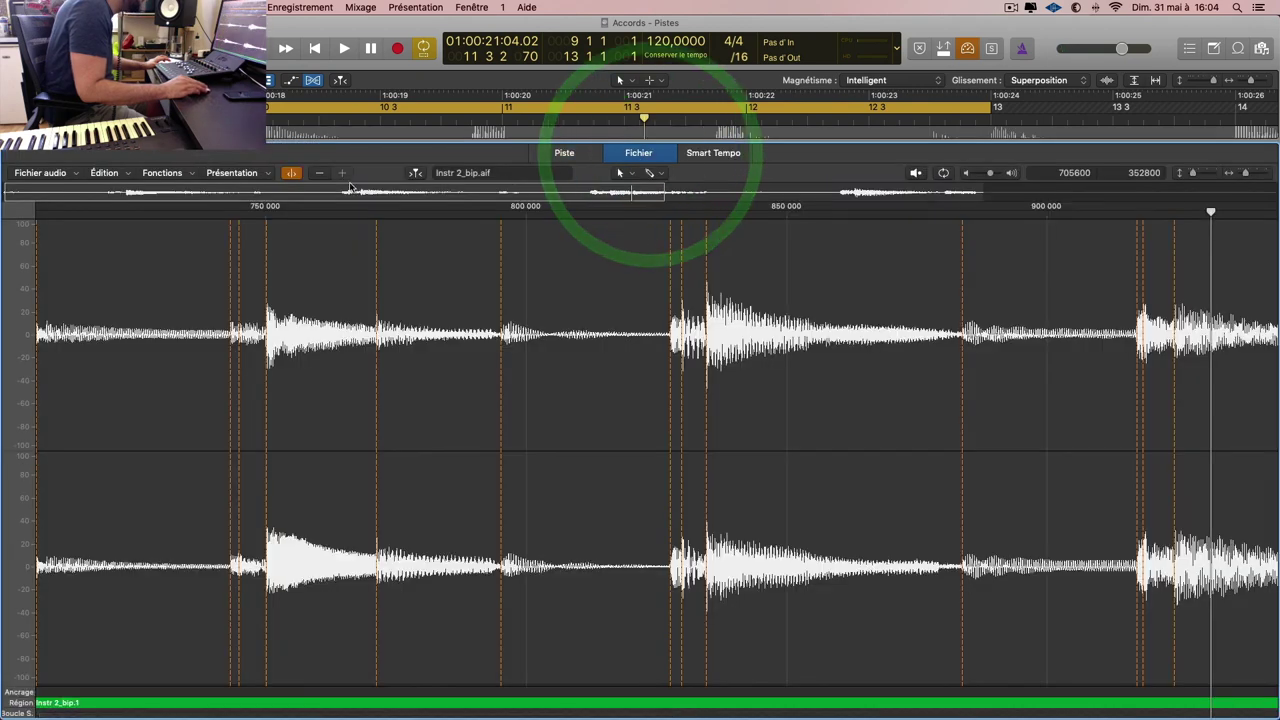
pyautogui.click(321, 177)
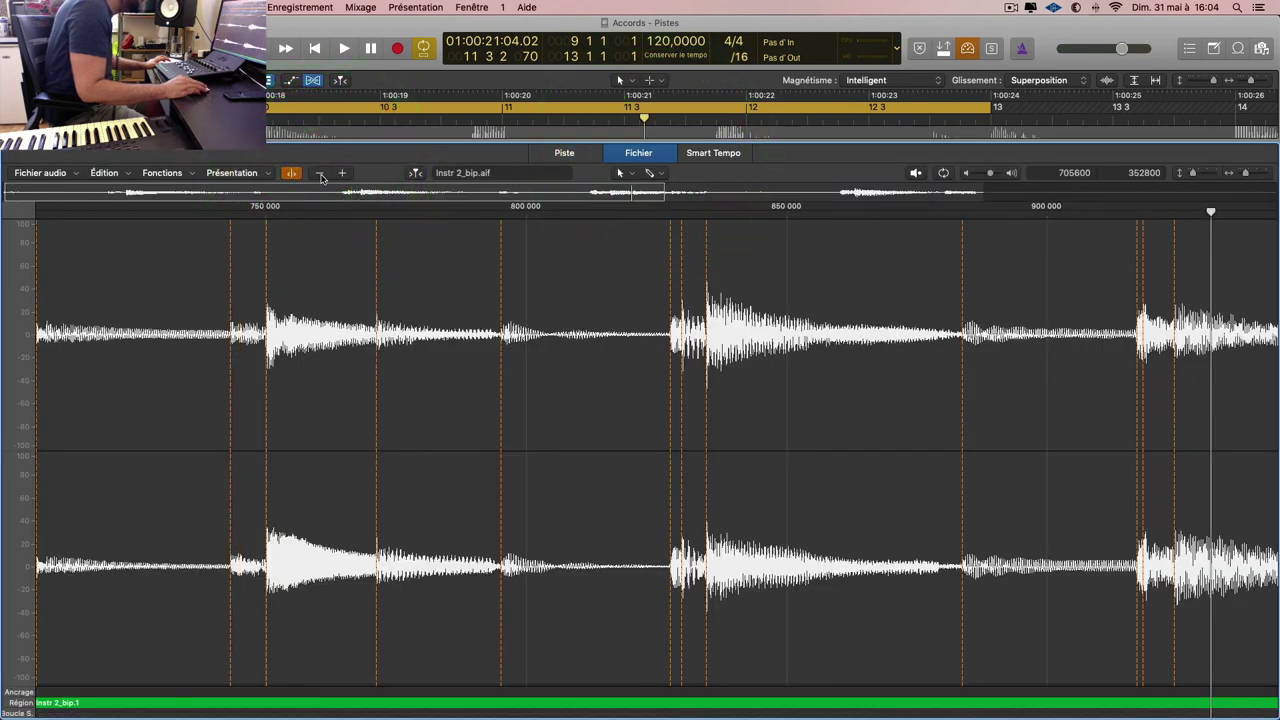
pyautogui.click(321, 177)
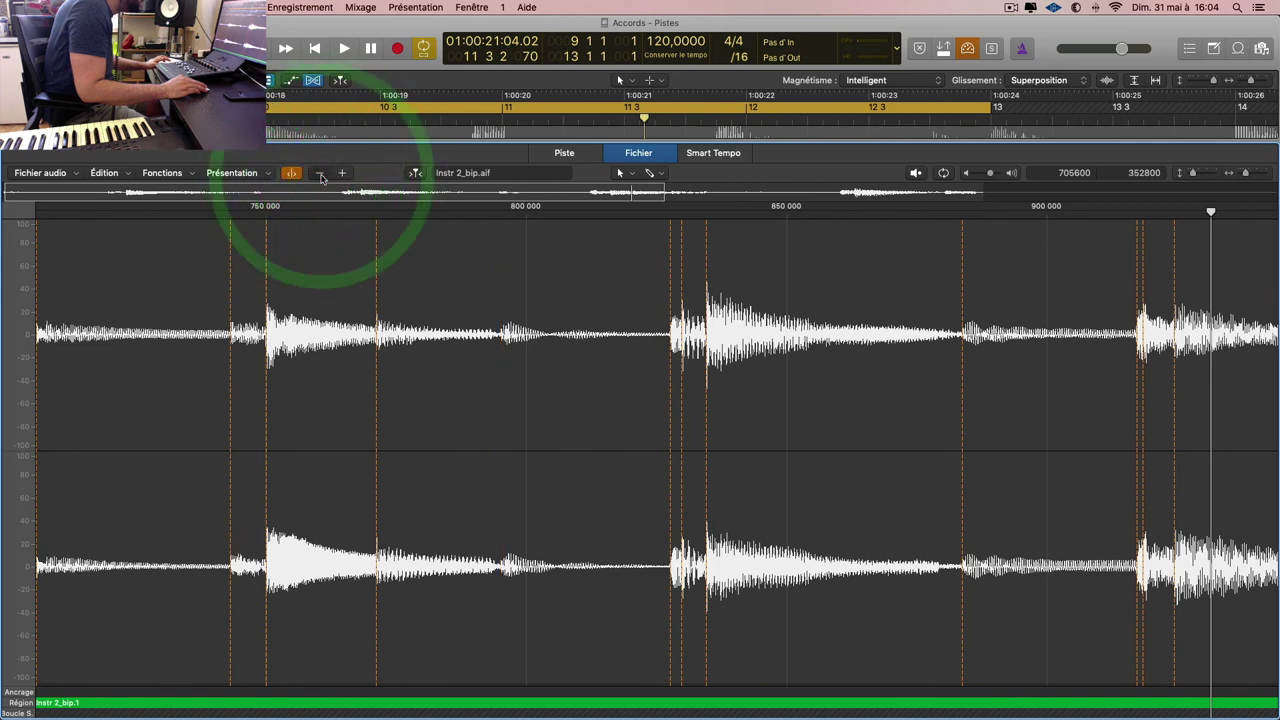
pyautogui.click(321, 177)
pyautogui.press('space')
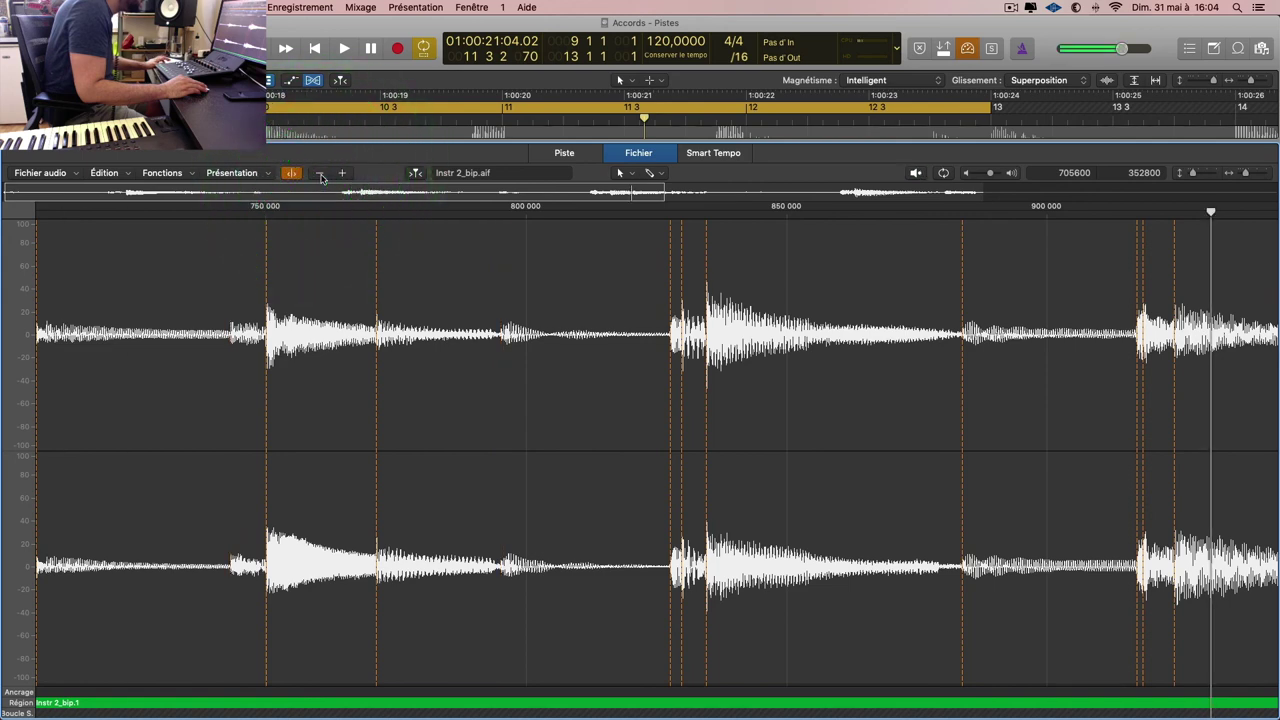
pyautogui.click(568, 153)
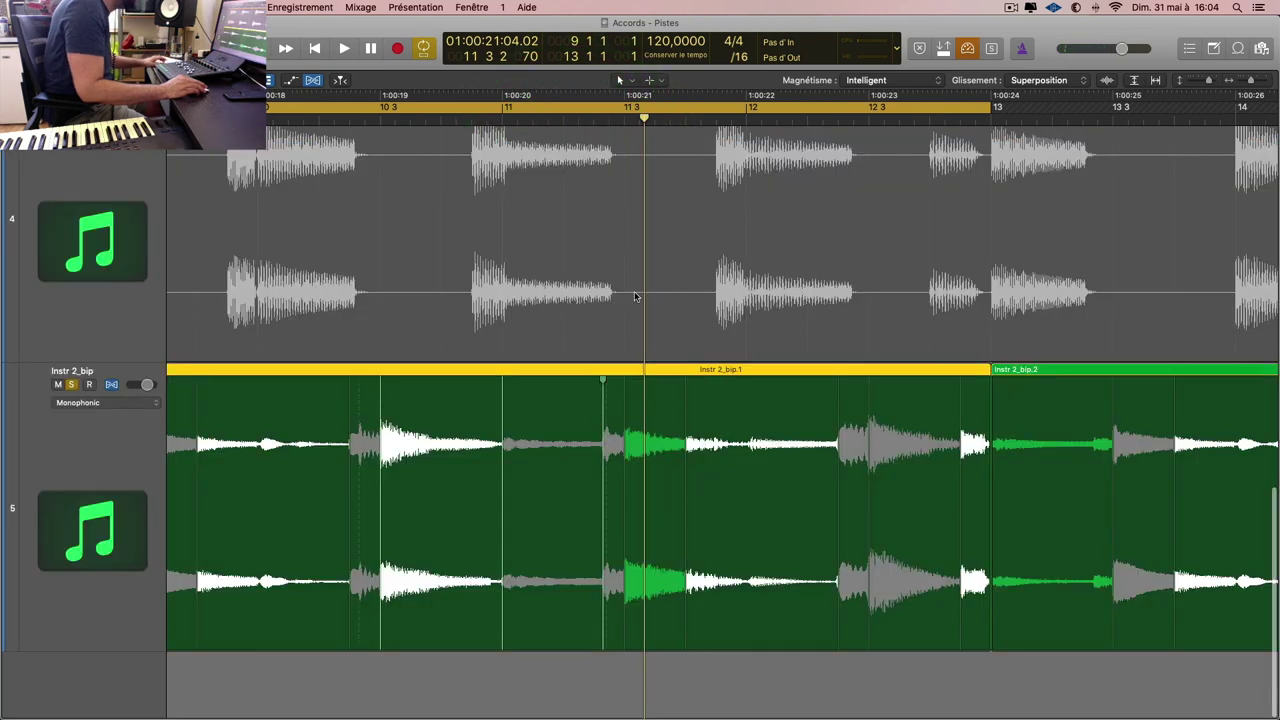
# Step: Play Instr 2_bip.1 up to bar 11 and remove its flex marker just before 10 3
pyautogui.press('space')
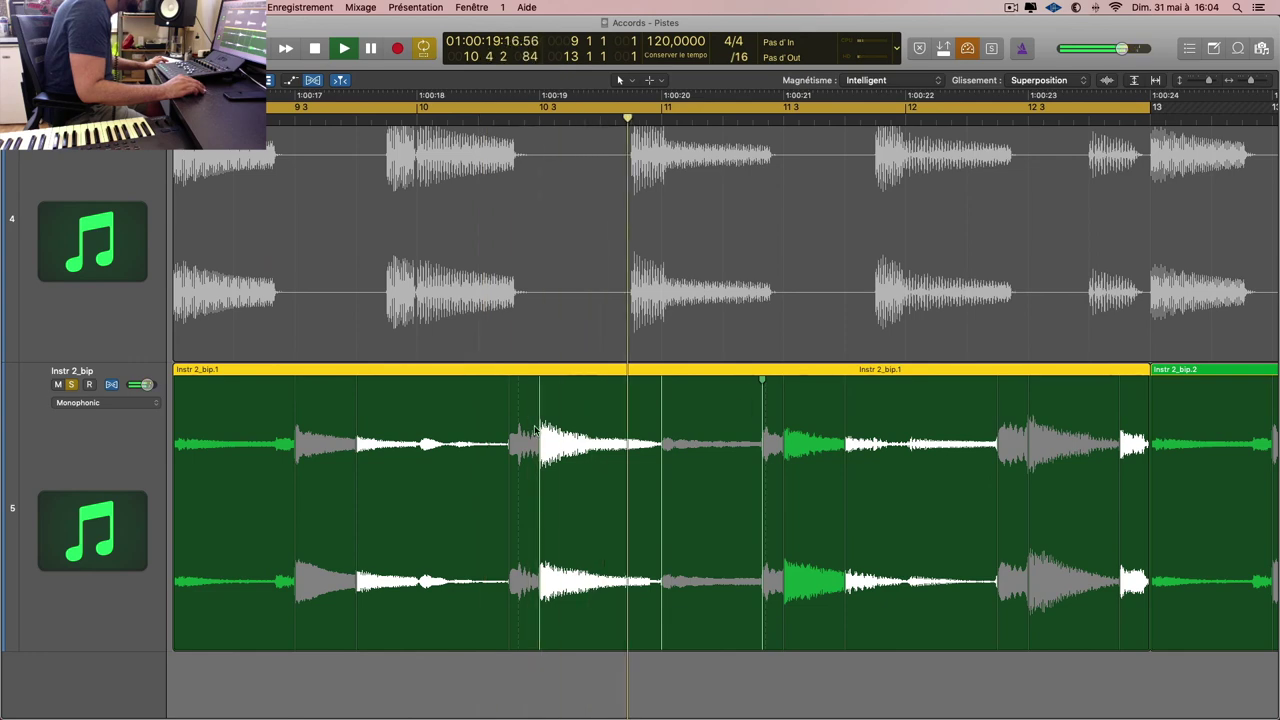
pyautogui.press('space')
pyautogui.click(509, 385)
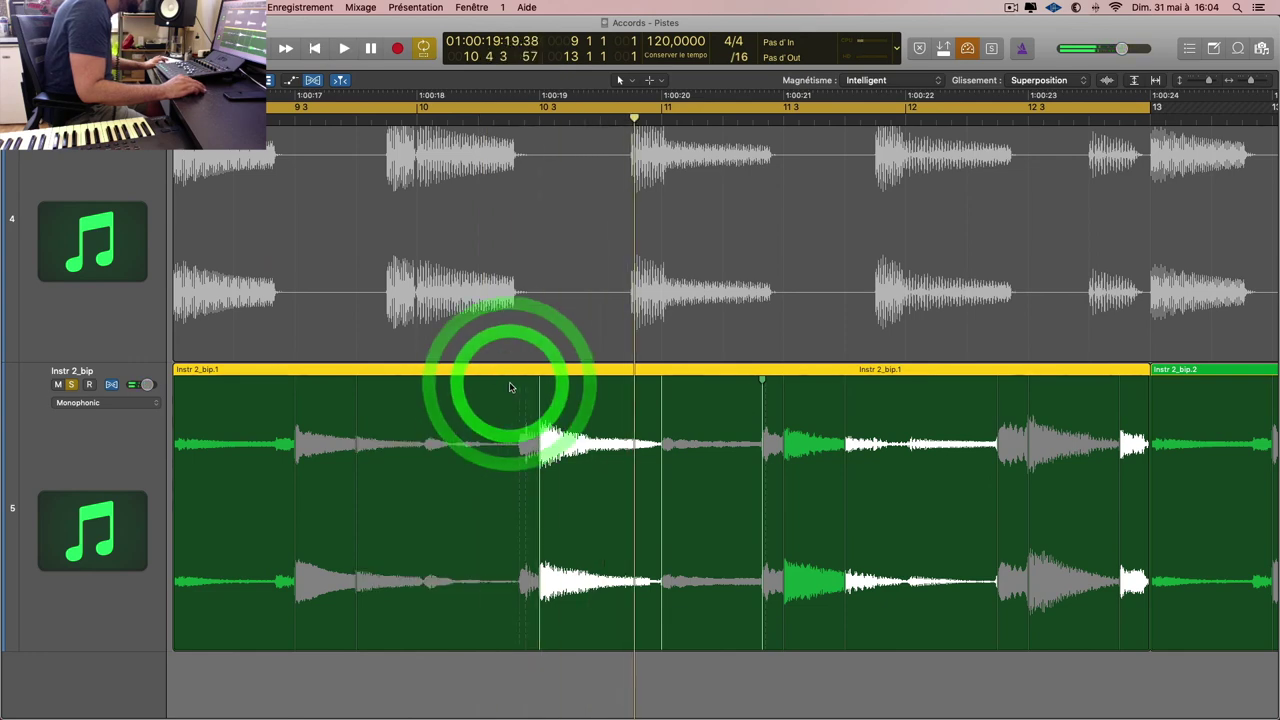
# Step: Play on past 11 3 and delete the Instr 2_bip.1 flex marker just before 11 3
pyautogui.press('space')
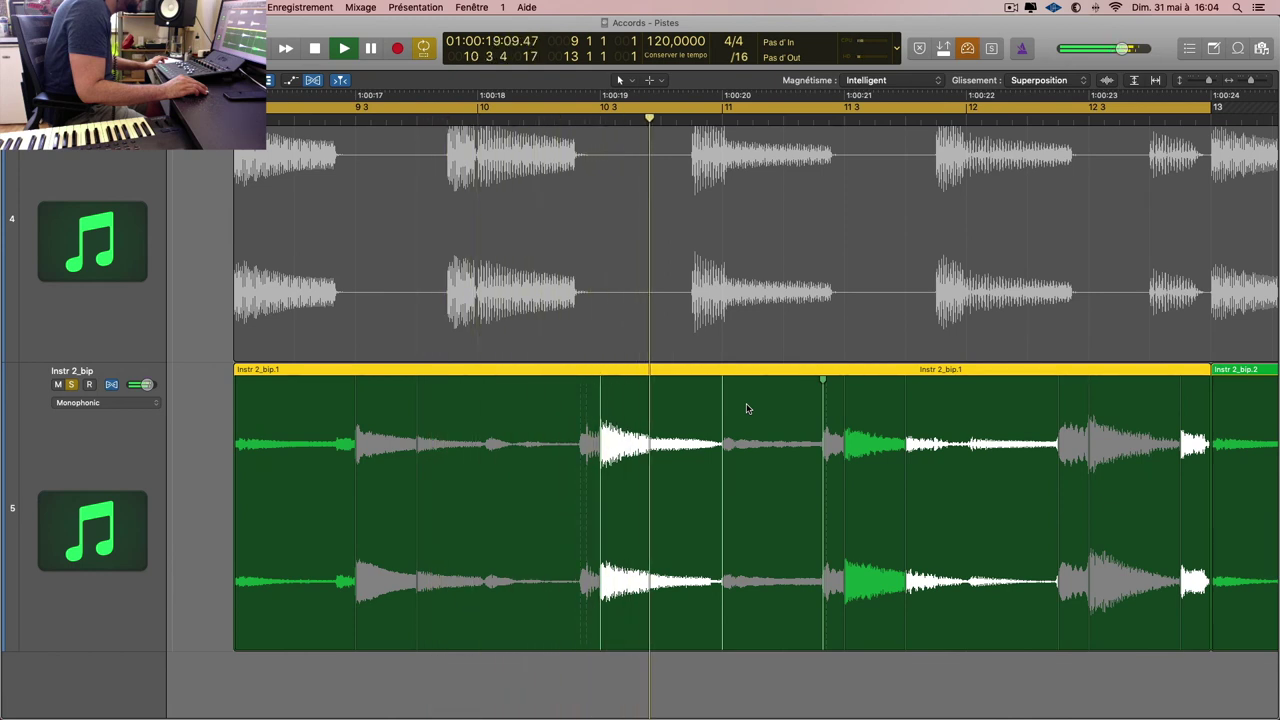
pyautogui.press('space')
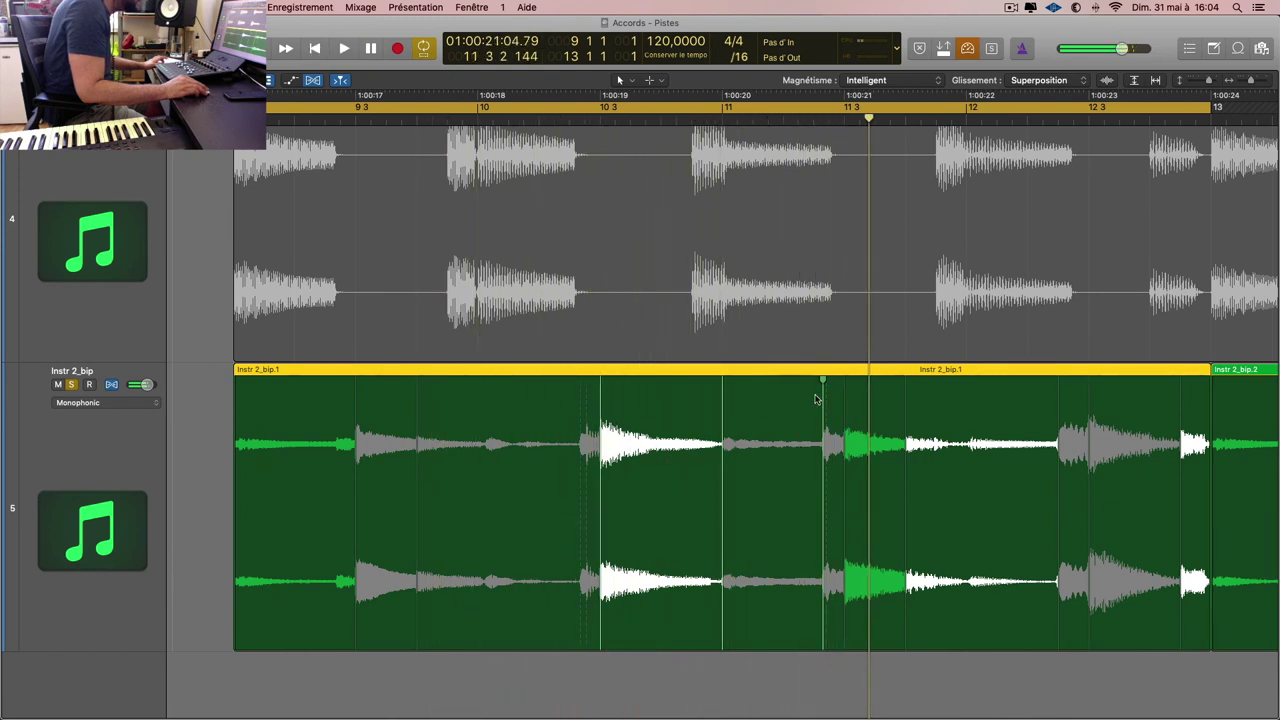
pyautogui.click(823, 372)
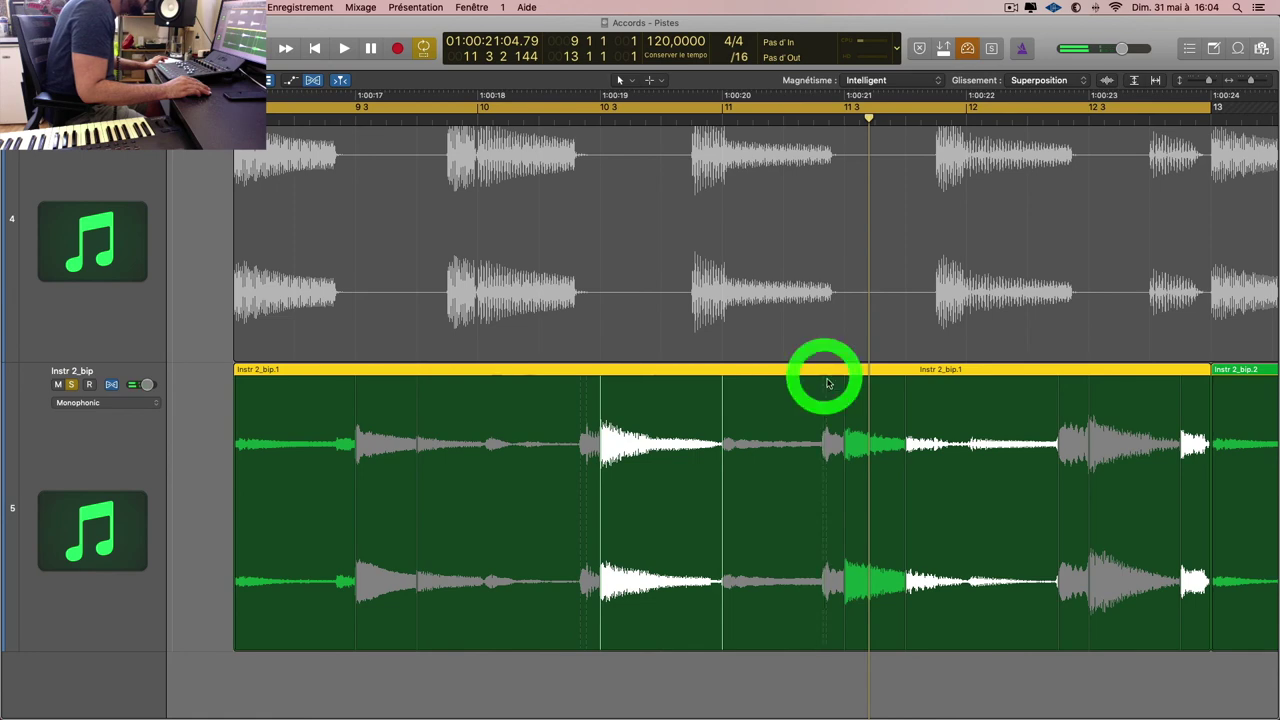
# Step: Try flex markers on the two close transients just before 11 3 in Instr 2_bip.1 and remove them again
pyautogui.hscroll(1, 828, 400)
pyautogui.press('super+Right')
pyautogui.press('super+Right')
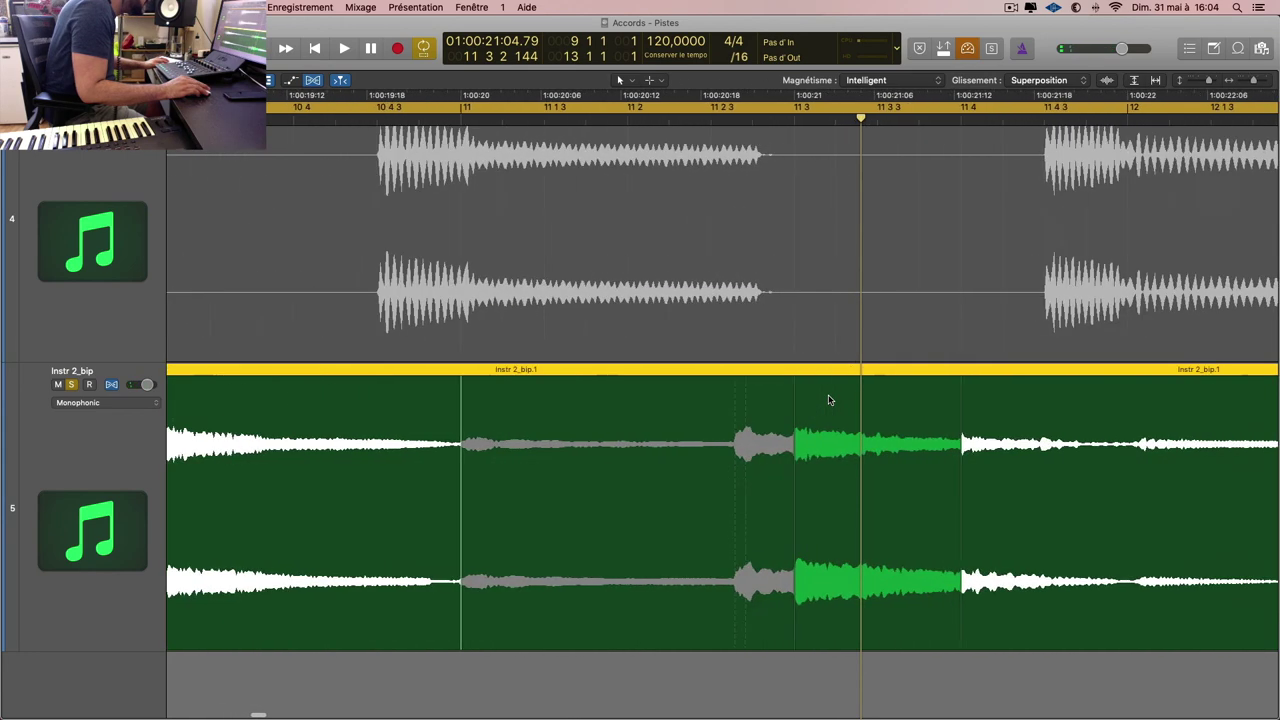
pyautogui.click(726, 388)
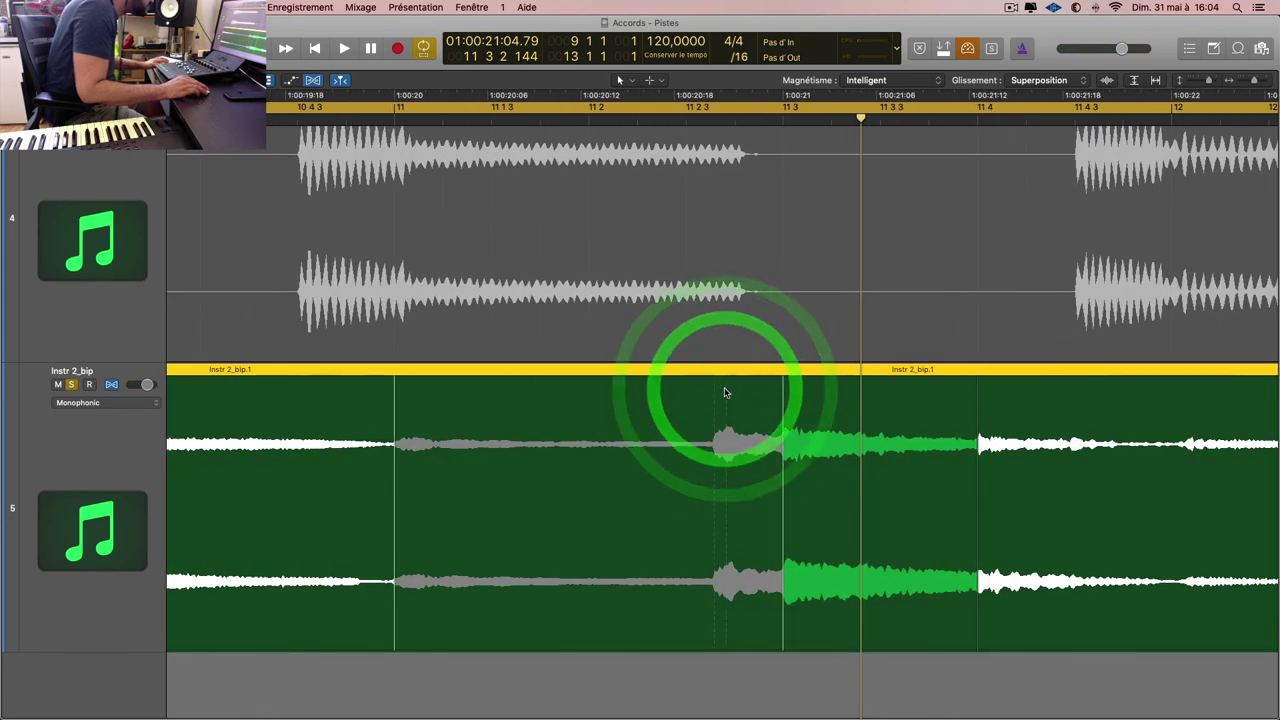
pyautogui.click(726, 392)
pyautogui.click(726, 391)
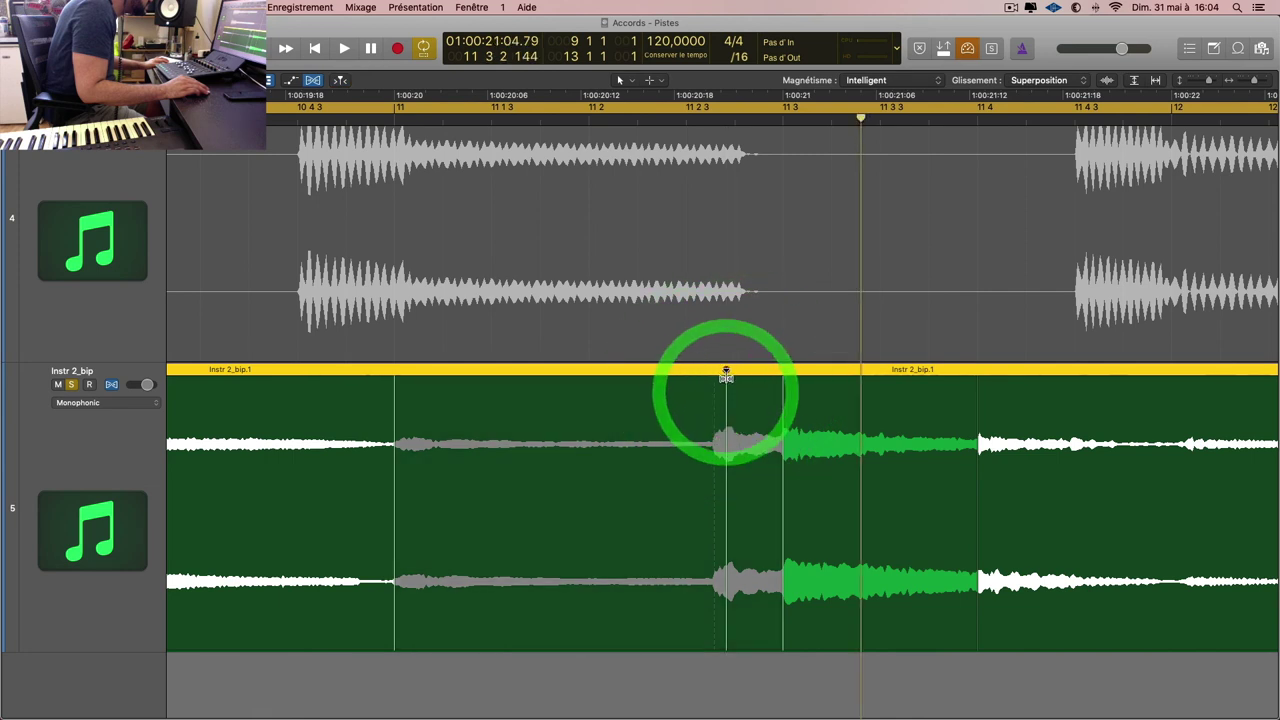
pyautogui.click(726, 388)
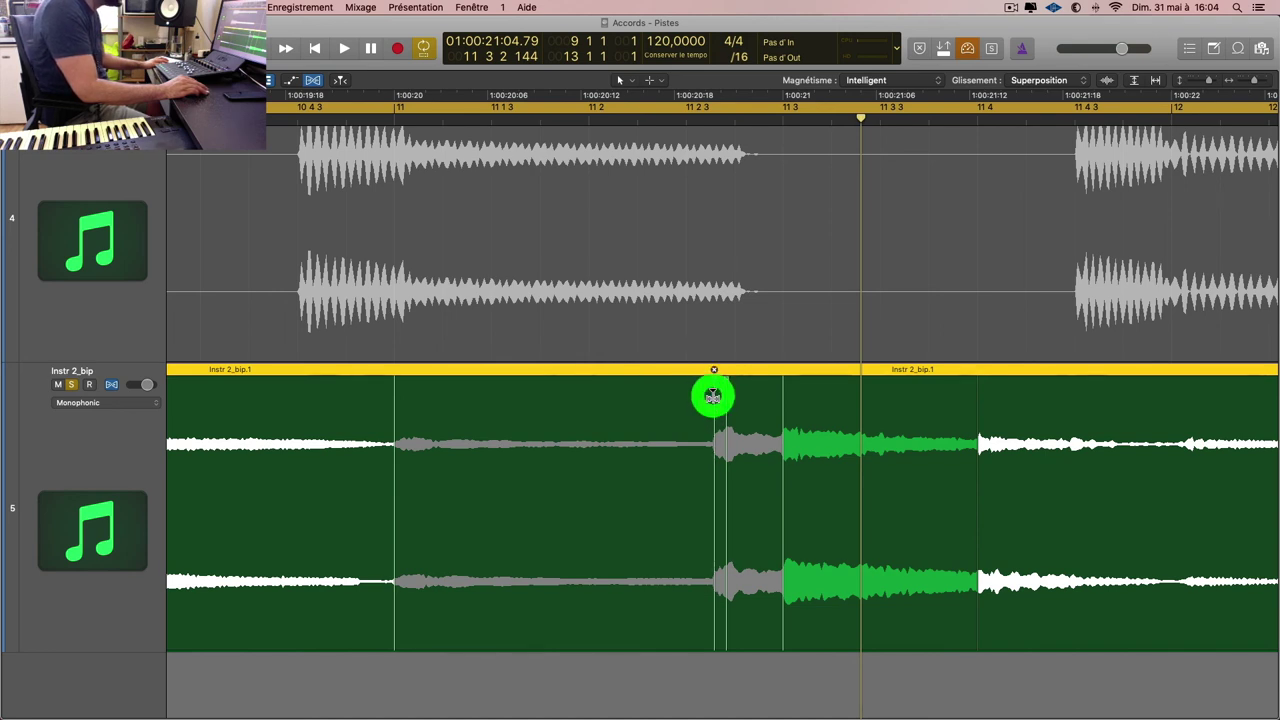
pyautogui.click(712, 397)
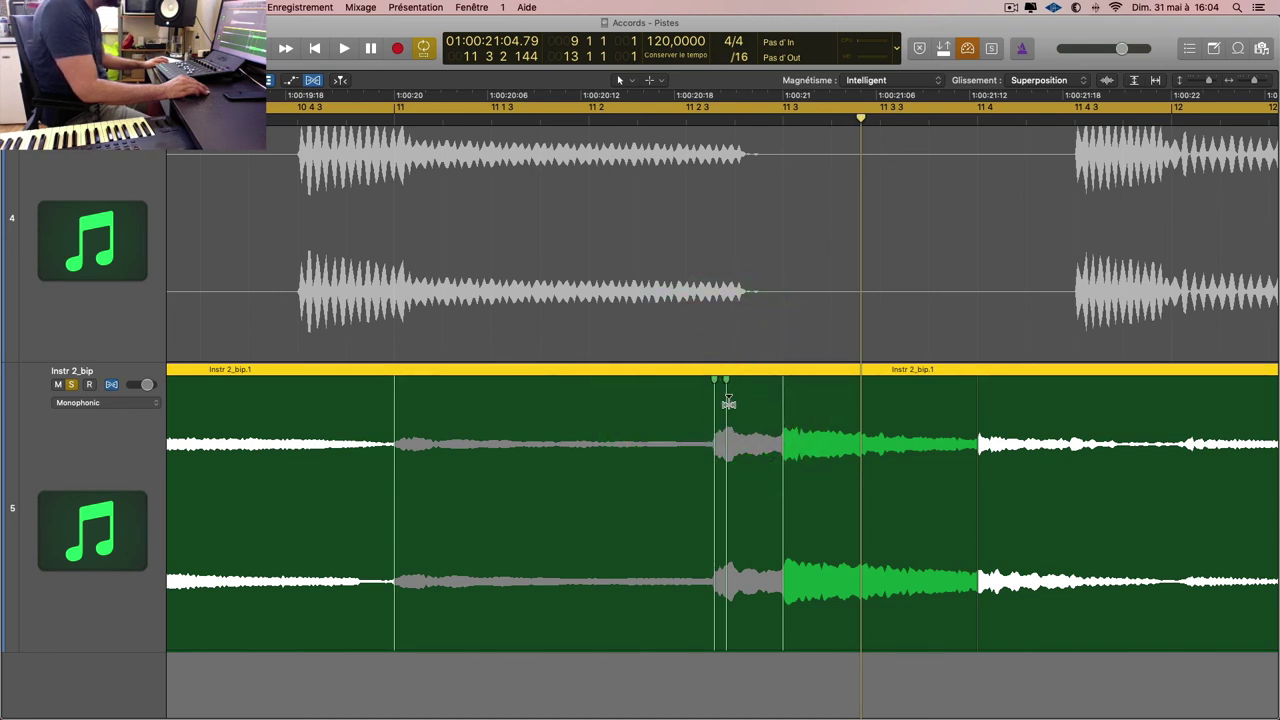
pyautogui.click(726, 387)
pyautogui.click(727, 371)
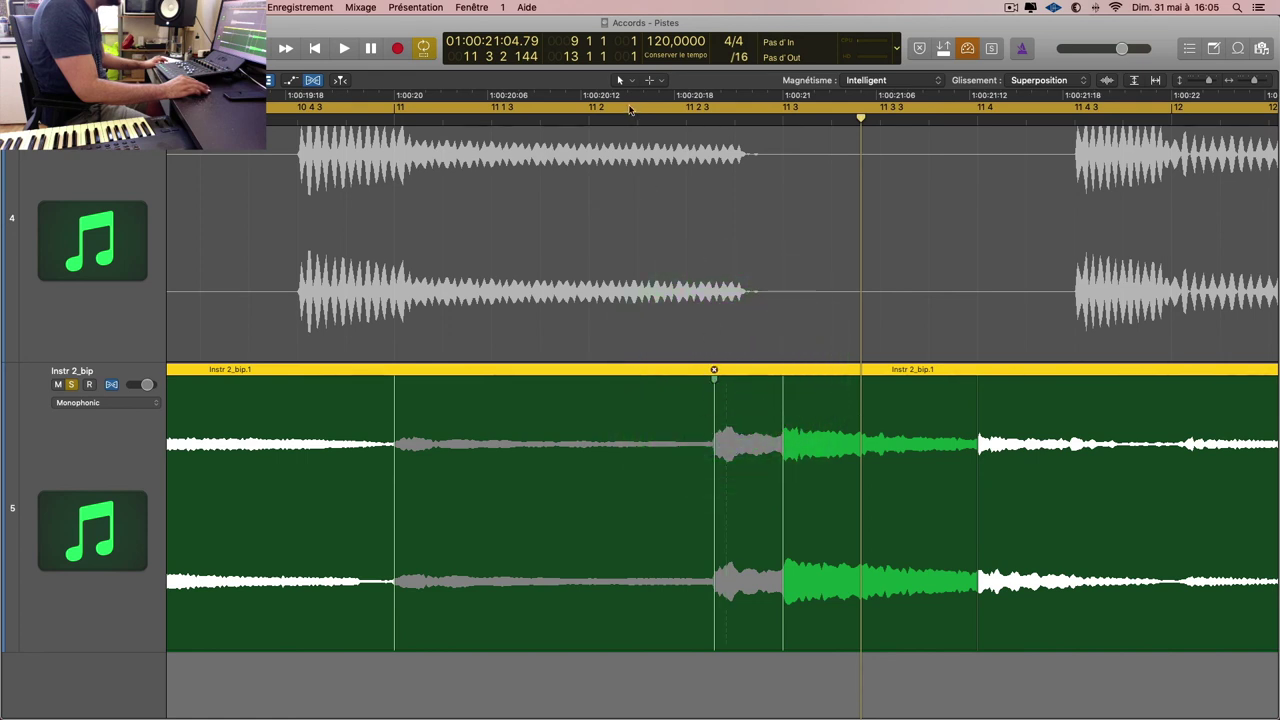
pyautogui.click(619, 120)
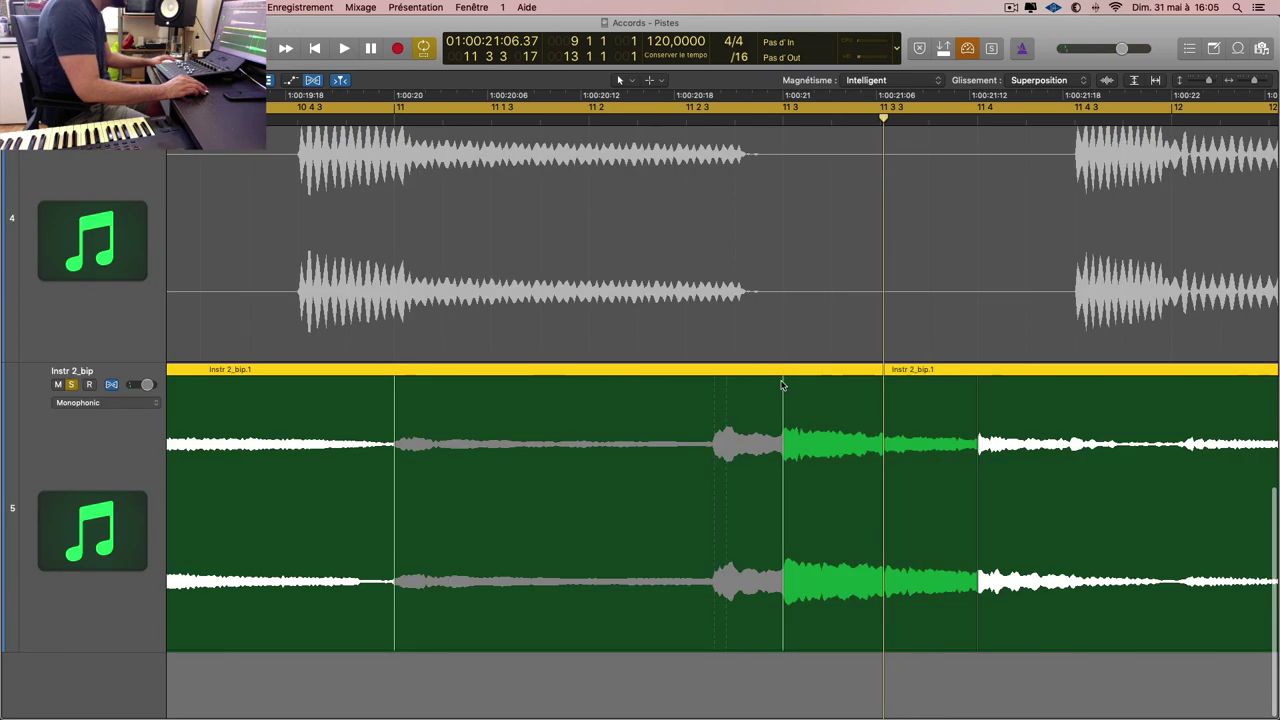
# Step: Remove the flex marker at 11 3 in Instr 2_bip.1 and play the bar 9 to 13 cycle
pyautogui.click(782, 380)
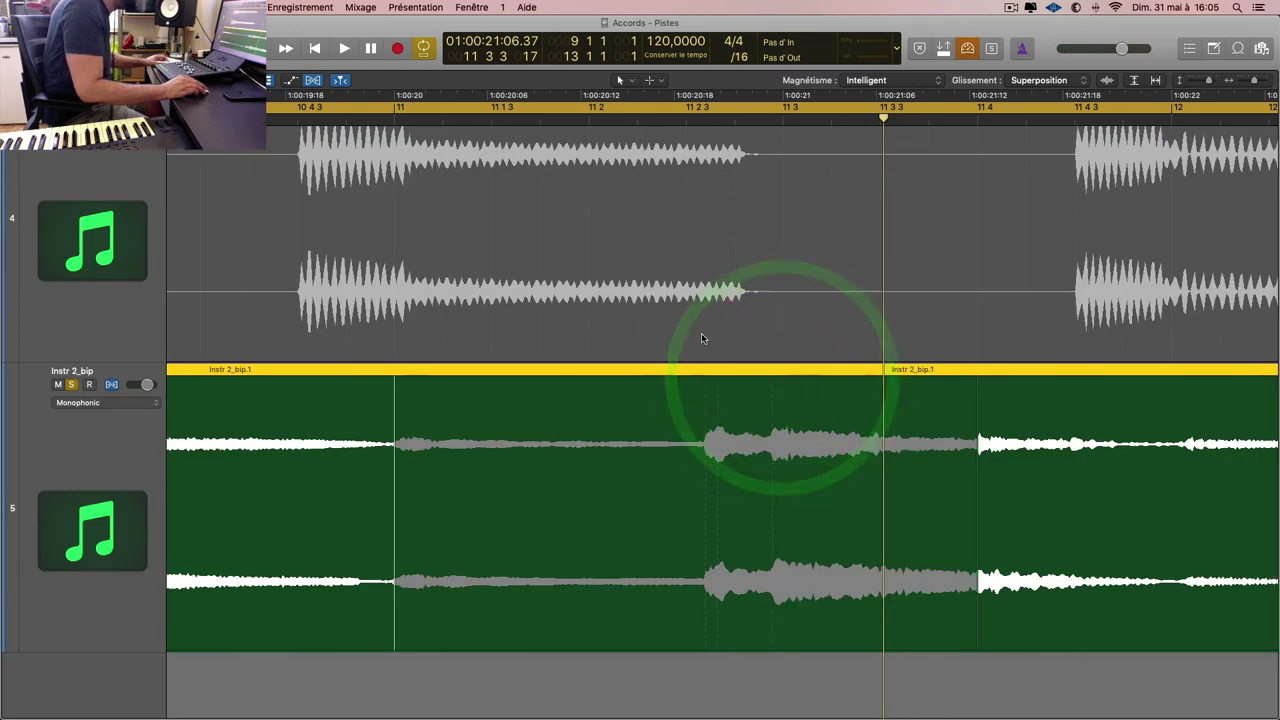
pyautogui.press('space')
pyautogui.scroll(-5, 763, 342)
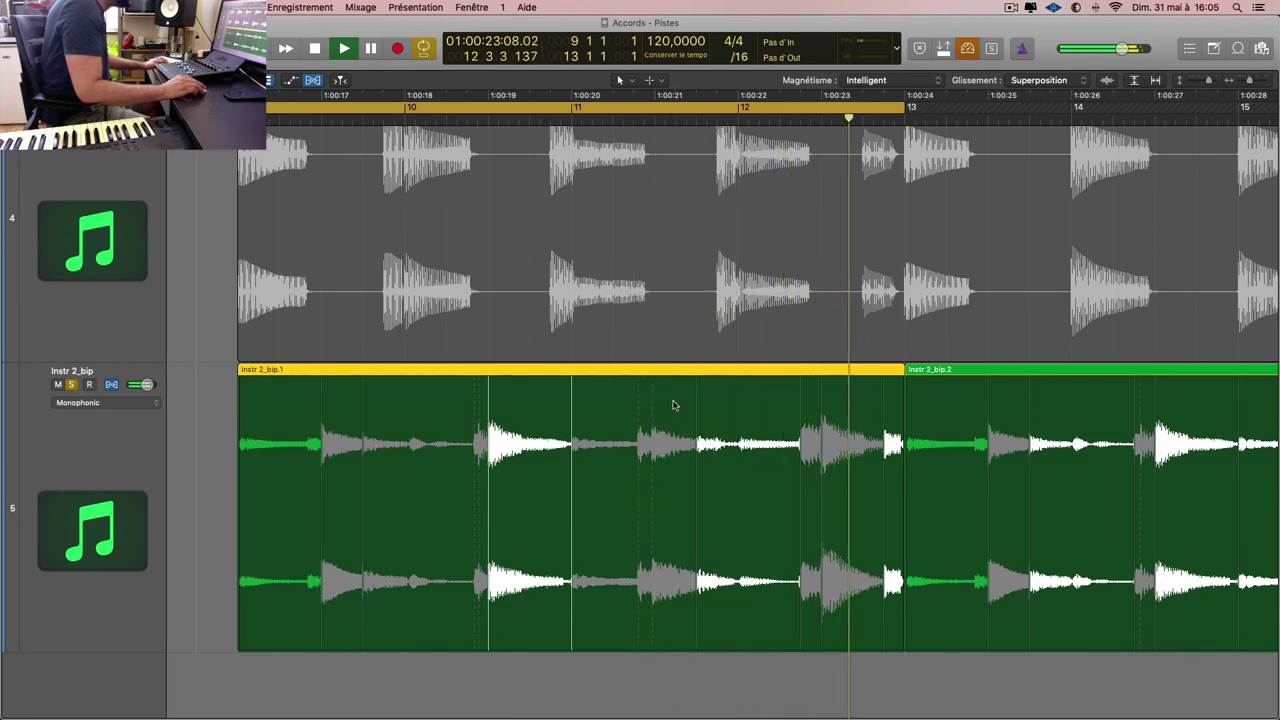
pyautogui.scroll(-5, 749, 403)
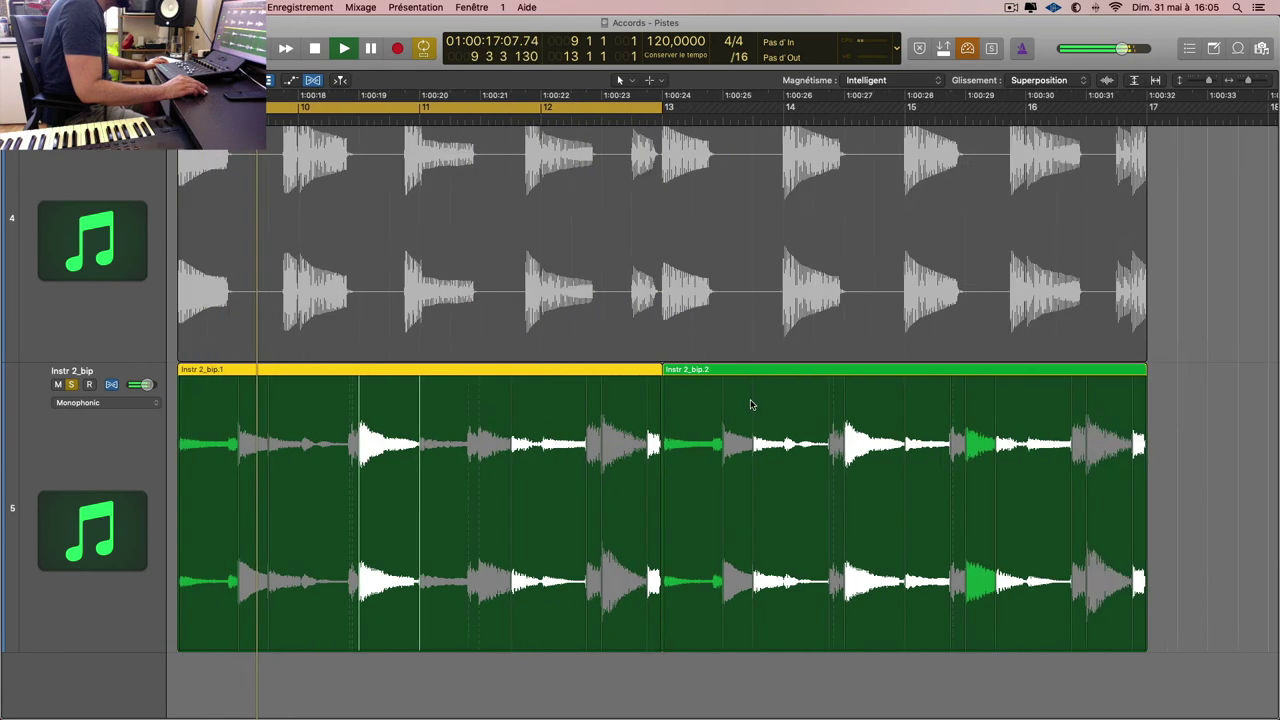
pyautogui.hscroll(-5, 751, 404)
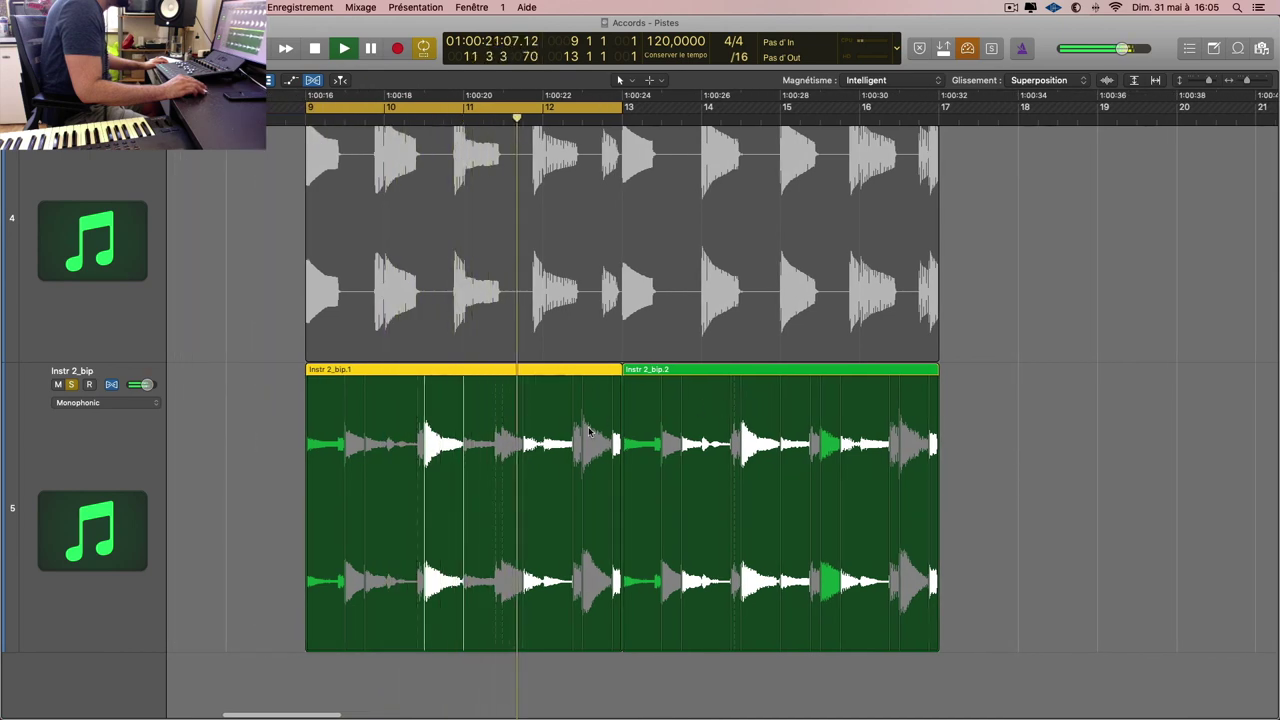
# Step: Play Instr 2_bip.2 from bar 14, cycle bars 13 to 17, and remove the flex marker just before 14 3
pyautogui.press('space')
pyautogui.scroll(3, 516, 413)
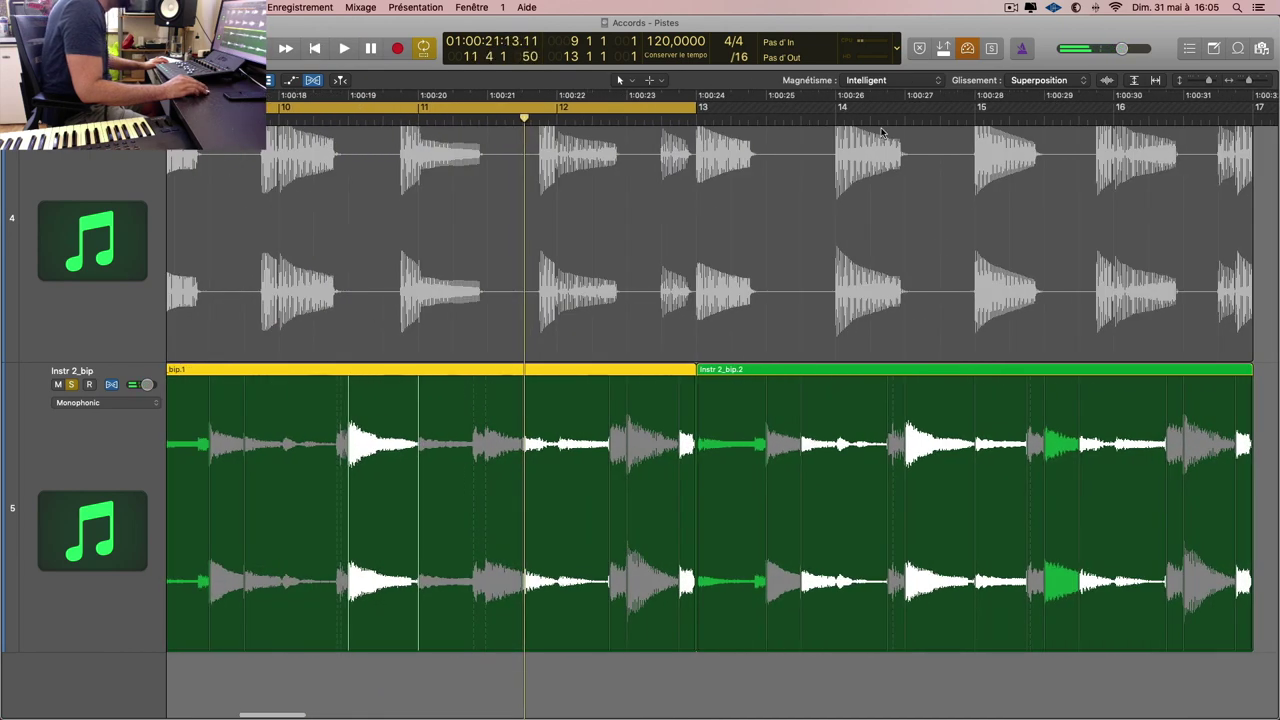
pyautogui.doubleClick(838, 120)
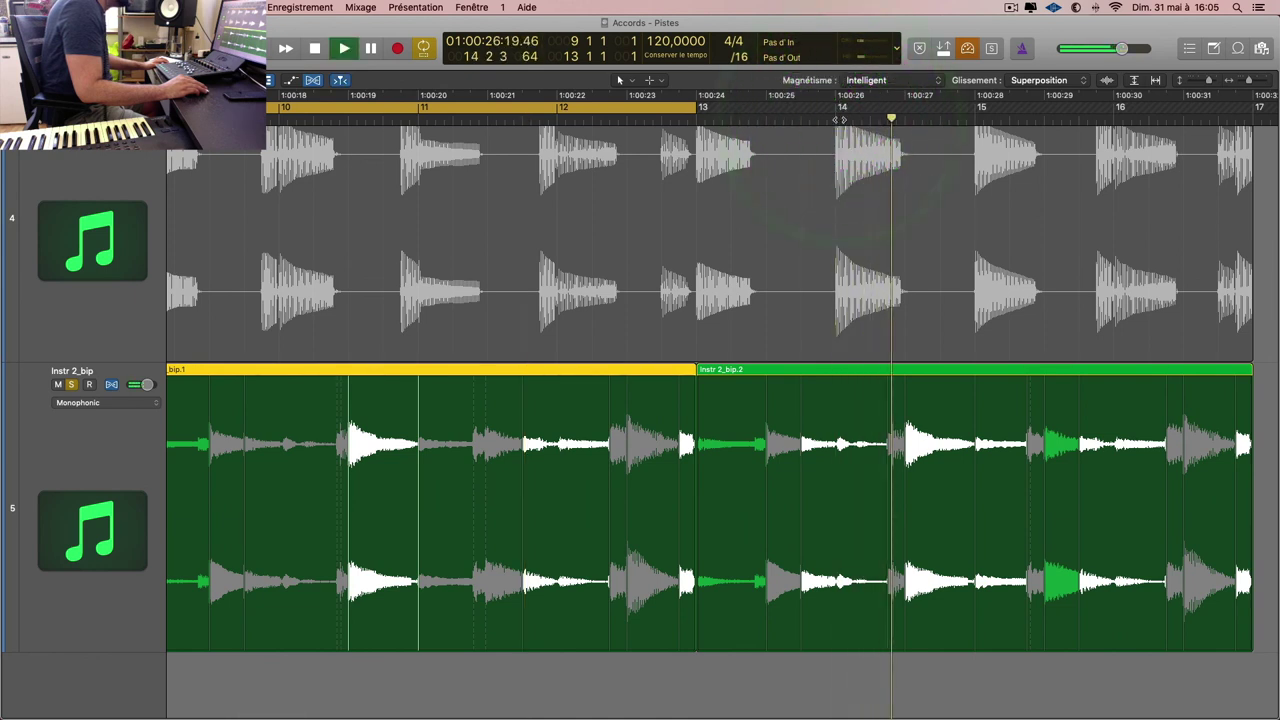
pyautogui.press('space')
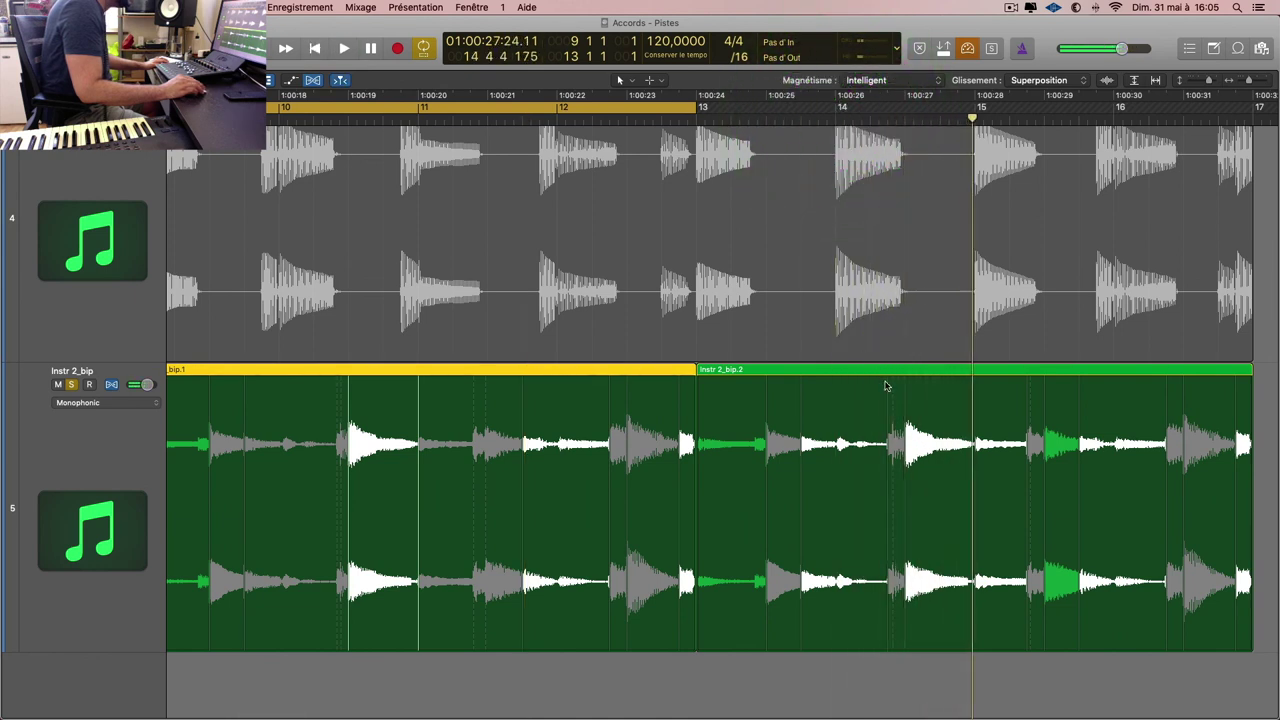
pyautogui.click(886, 388)
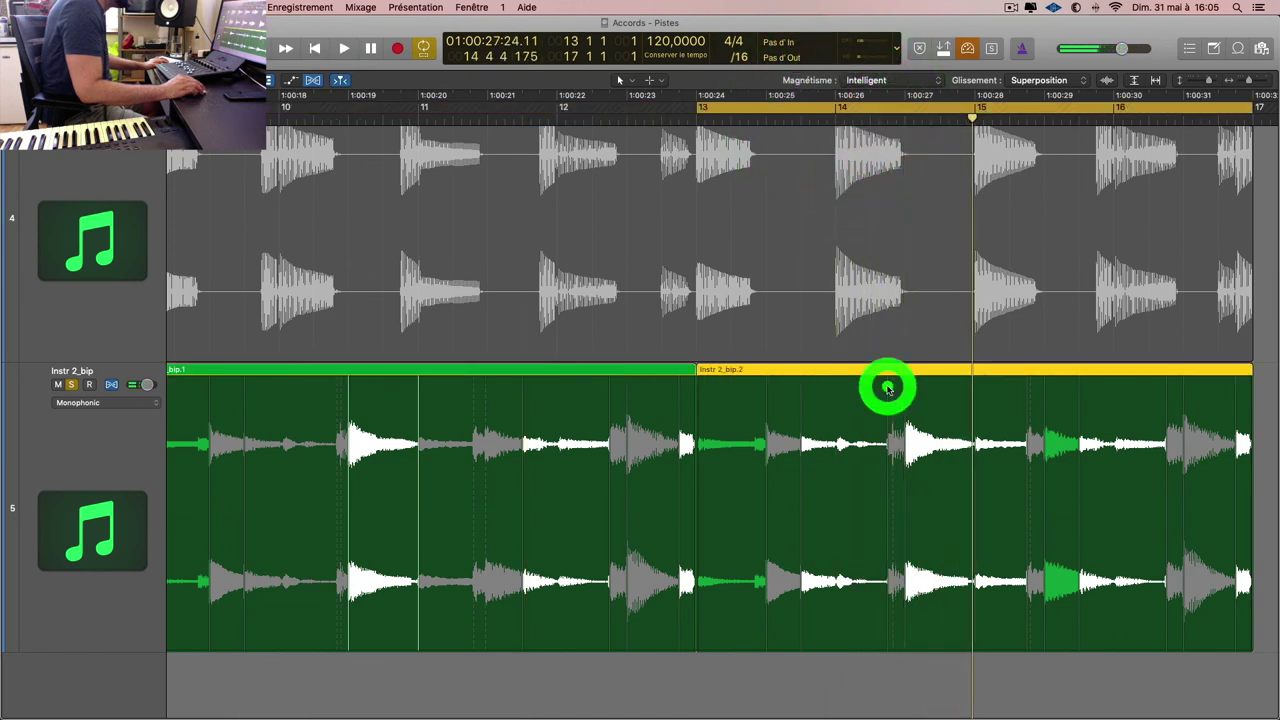
# Step: Play the bar 13 to 17 cycle and remove the Instr 2_bip.2 flex markers just before and at 15 3
pyautogui.doubleClick(882, 119)
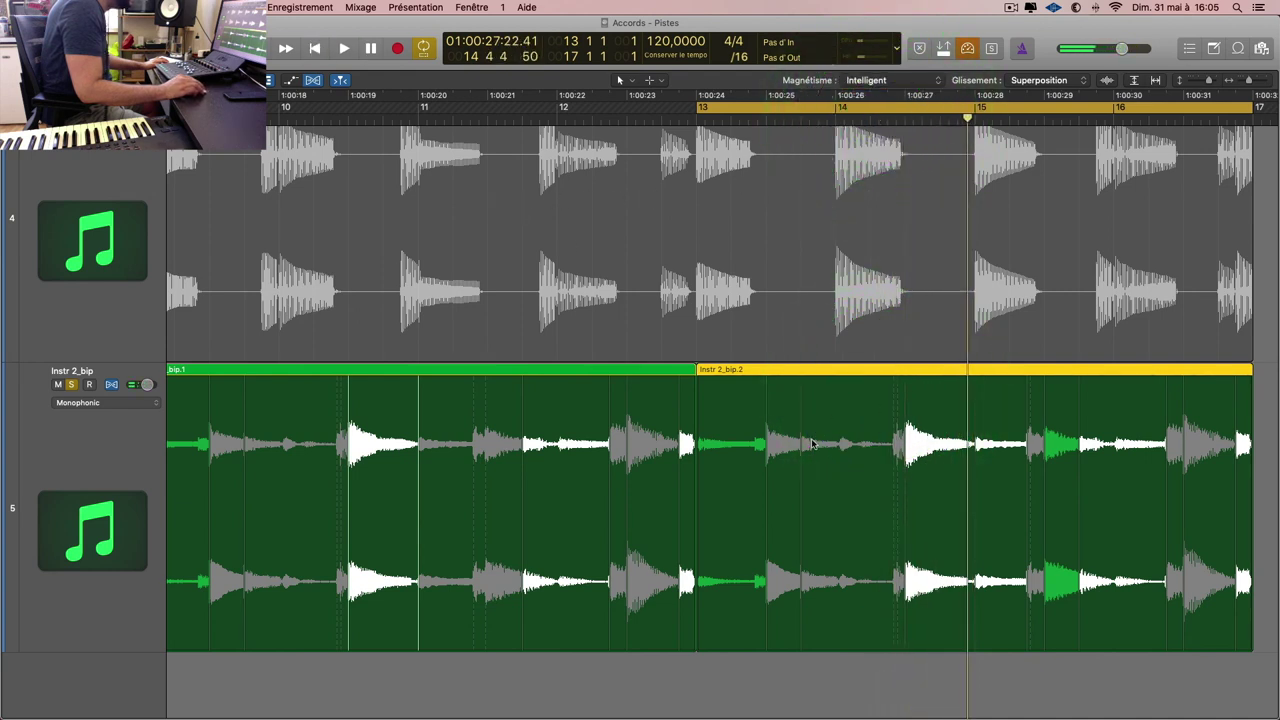
pyautogui.press('space')
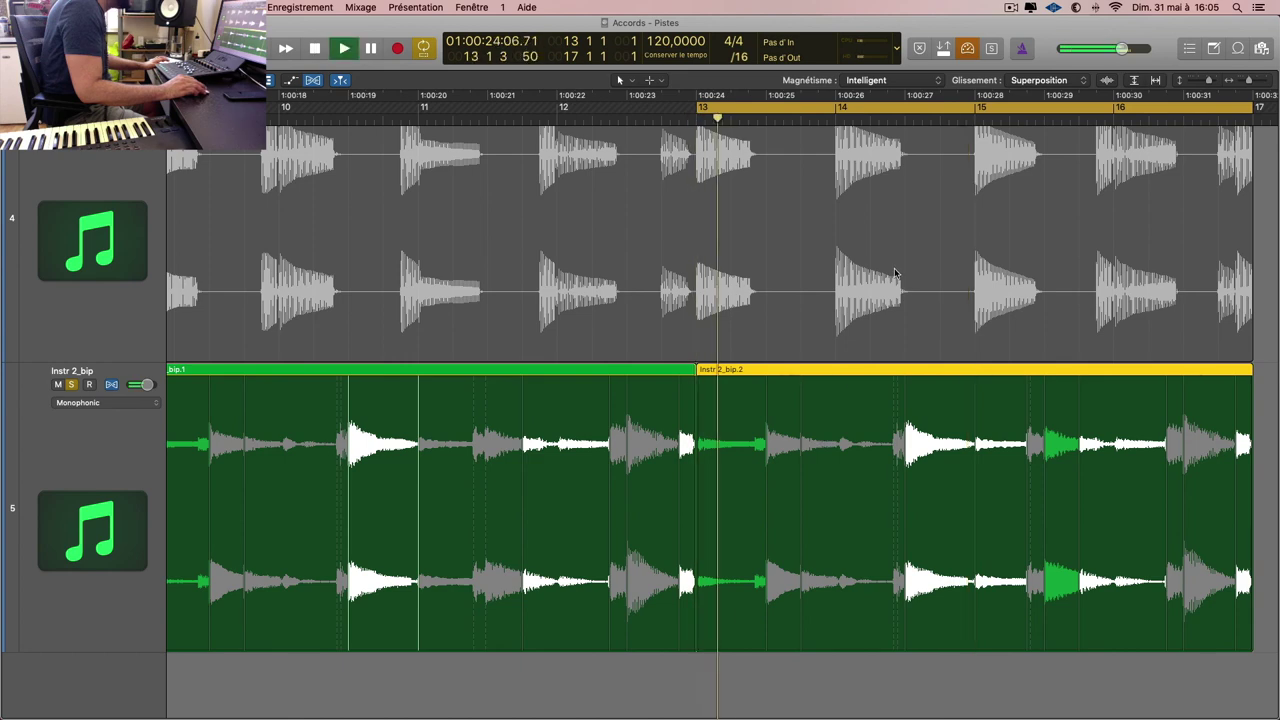
pyautogui.scroll(-3, 914, 305)
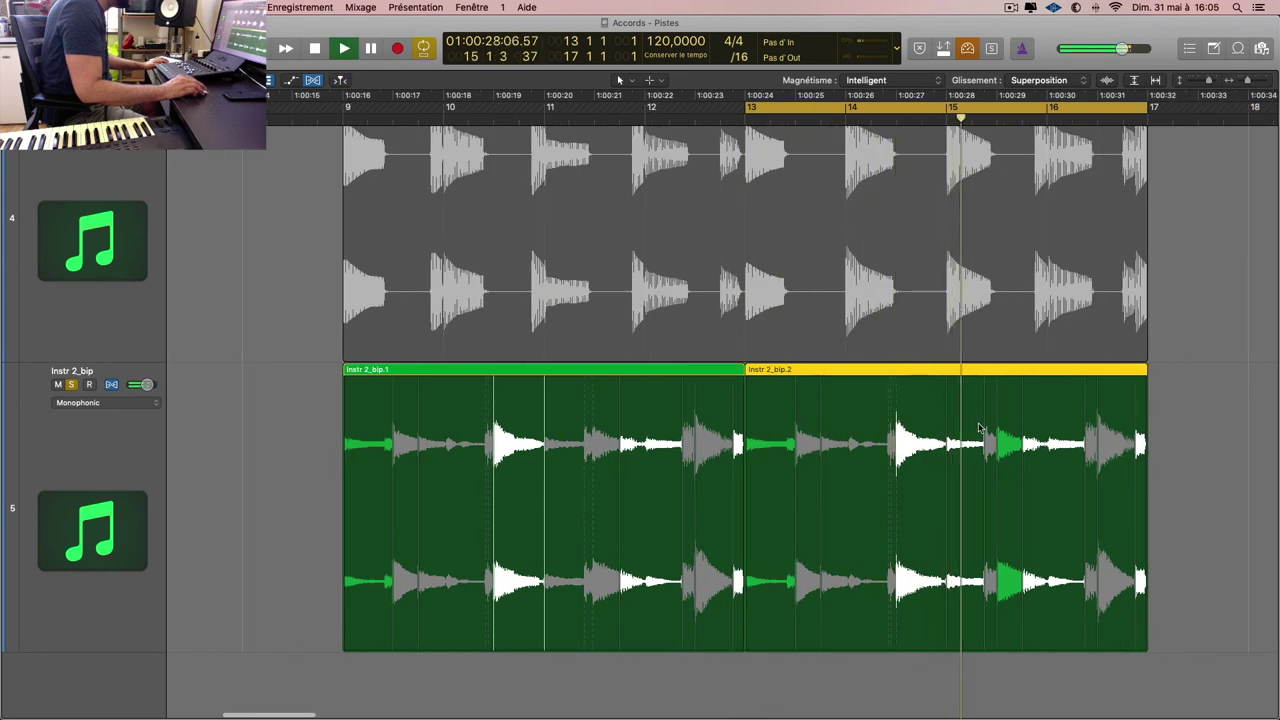
pyautogui.press('space')
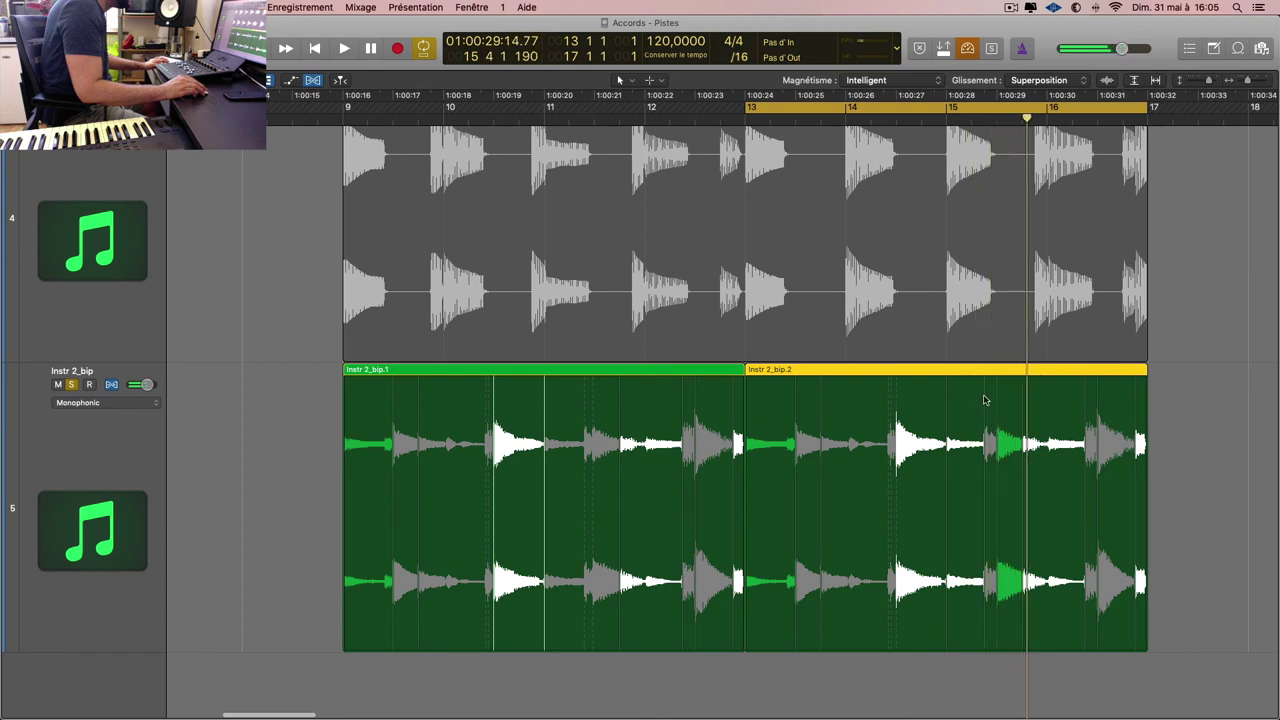
pyautogui.click(985, 395)
pyautogui.press('space')
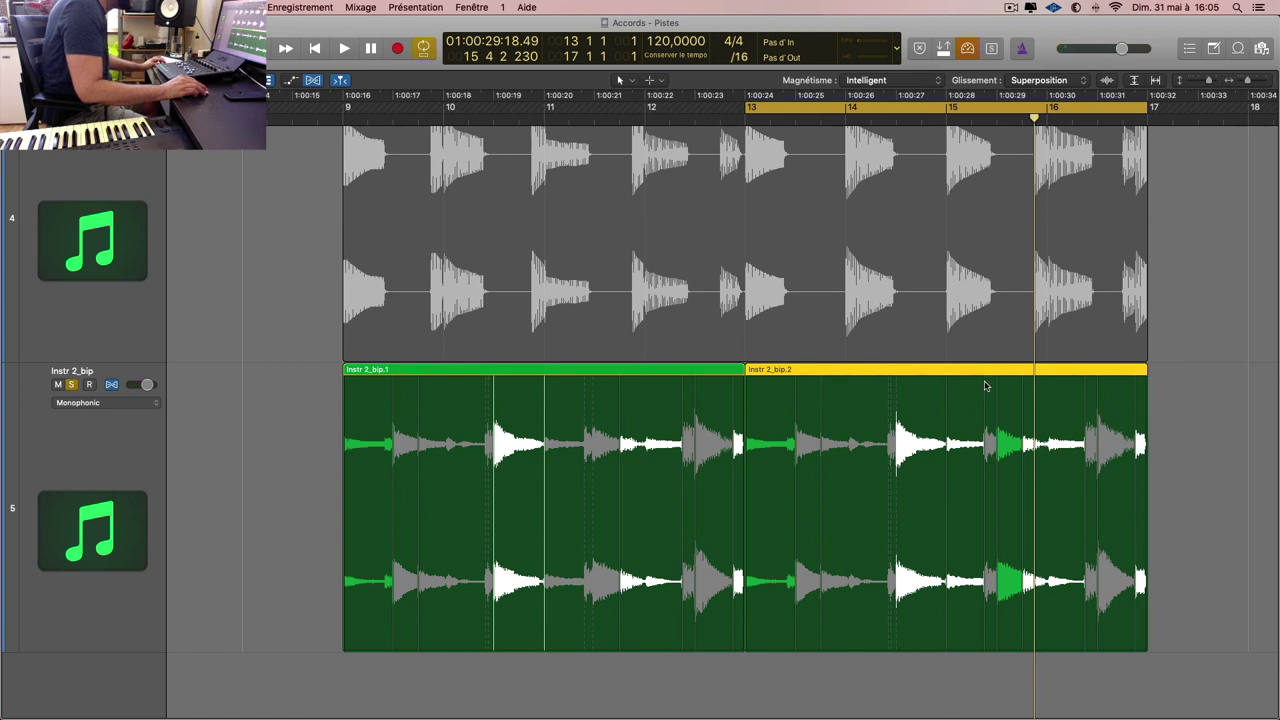
pyautogui.click(984, 381)
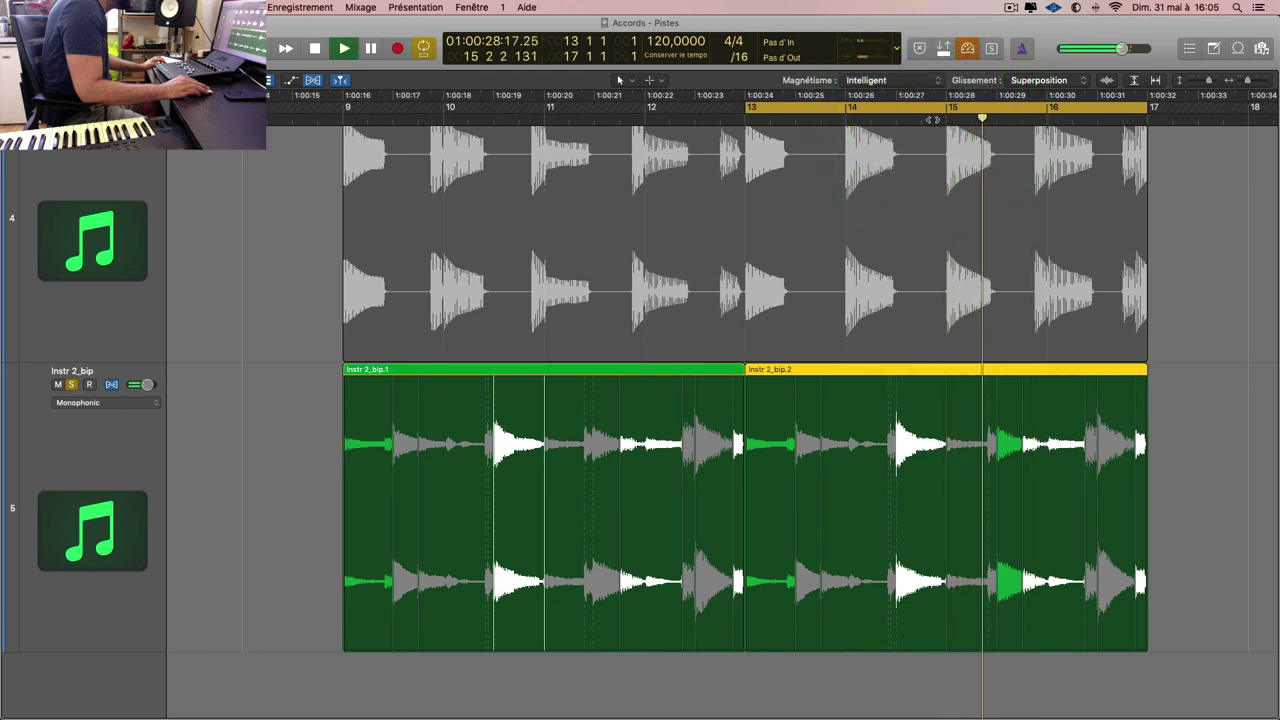
pyautogui.click(996, 388)
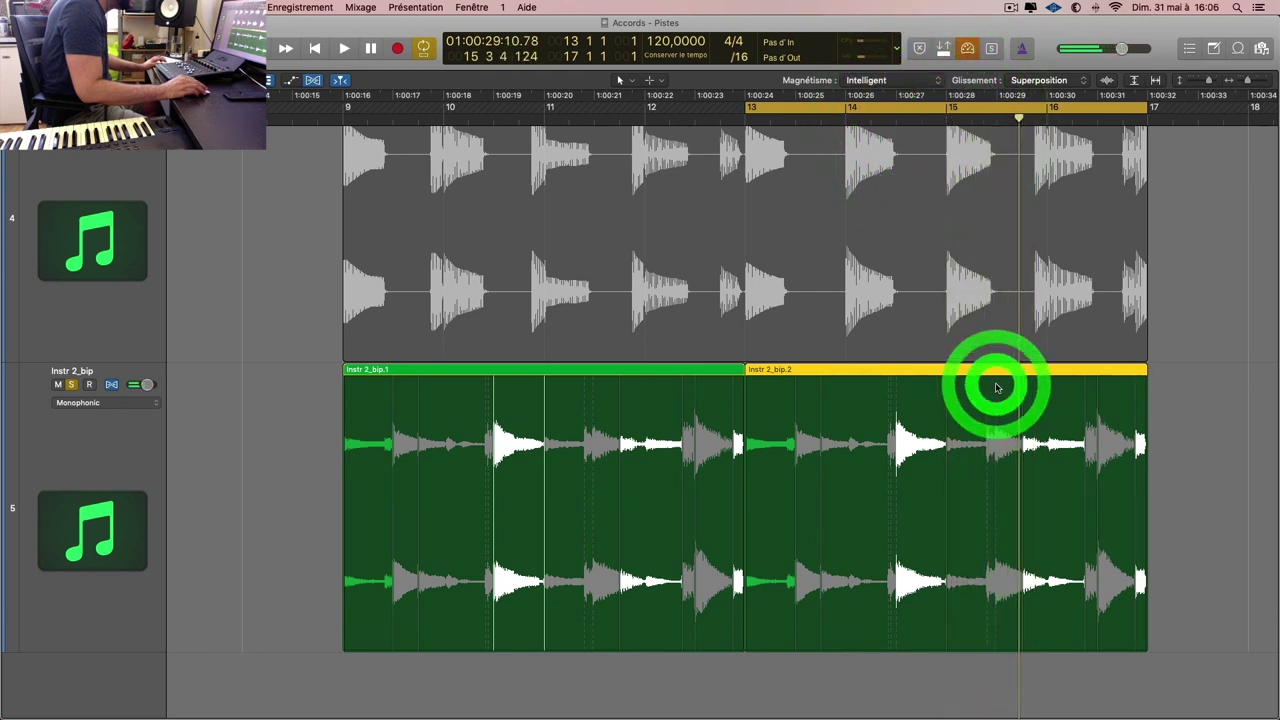
# Step: Play the soloed Instr 2_bip track from just before bar 15 and from about 11 2 to check its timing
pyautogui.click(942, 121)
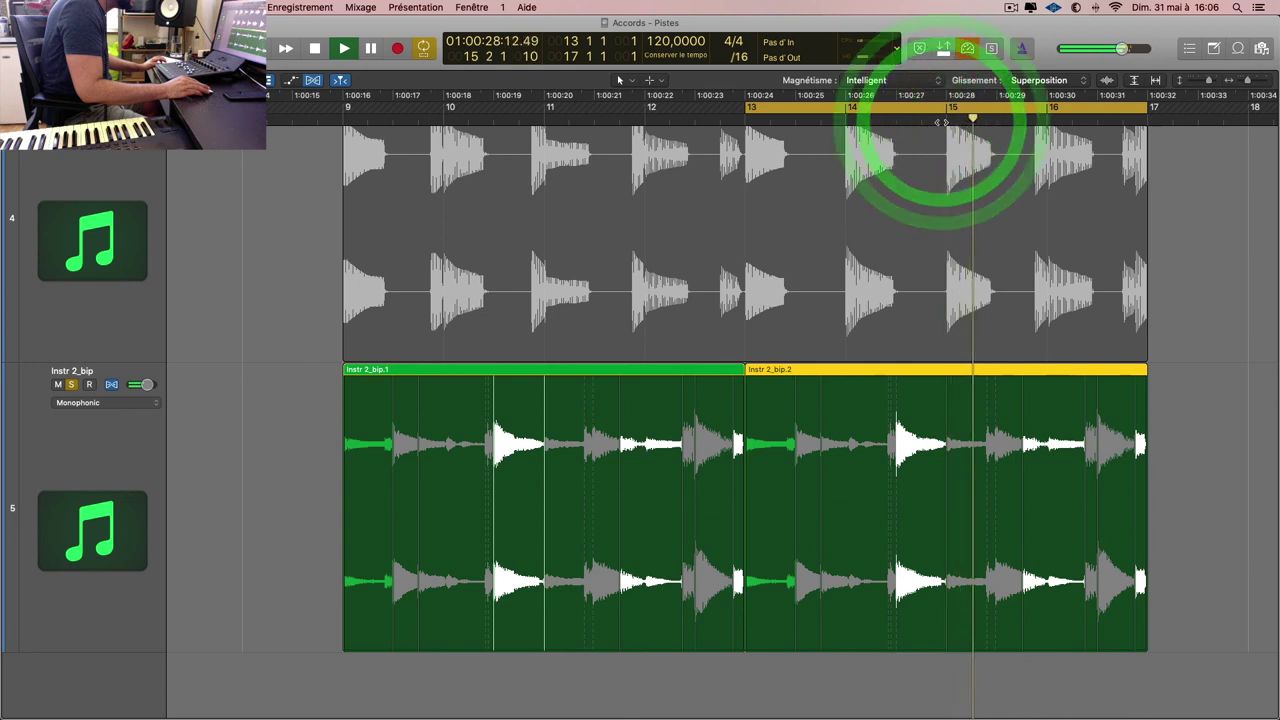
pyautogui.click(580, 124)
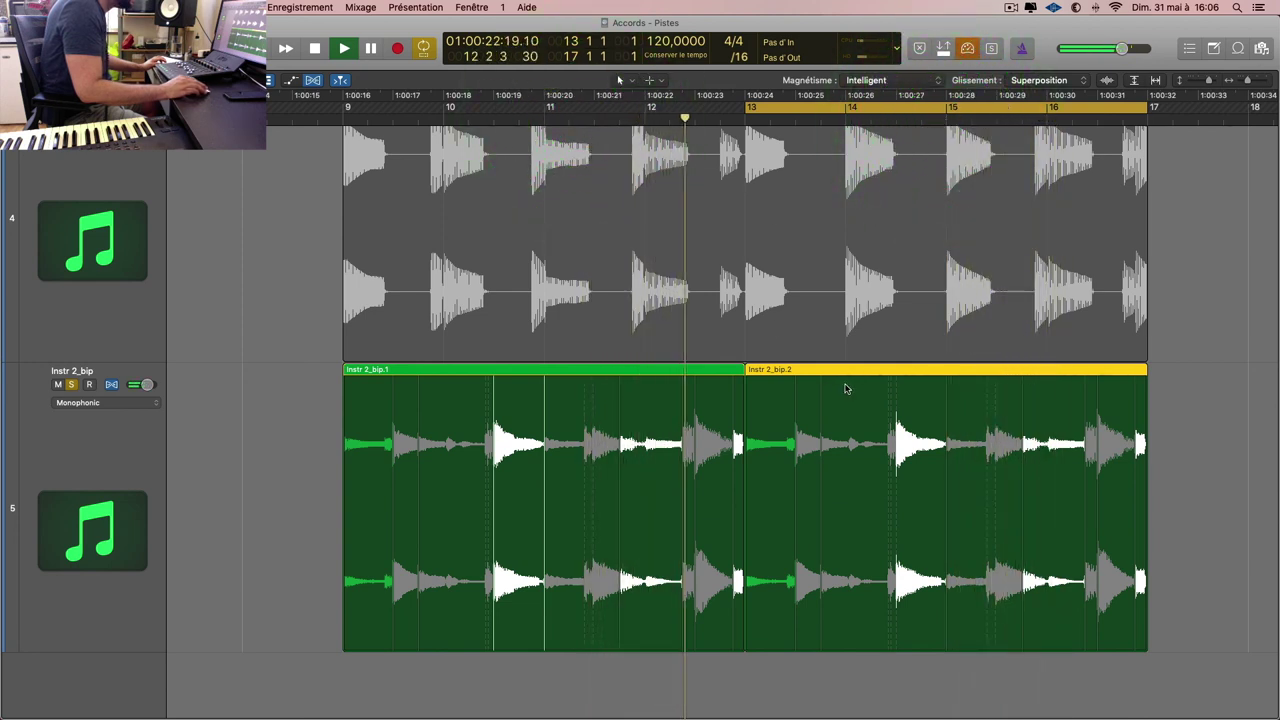
pyautogui.press('space')
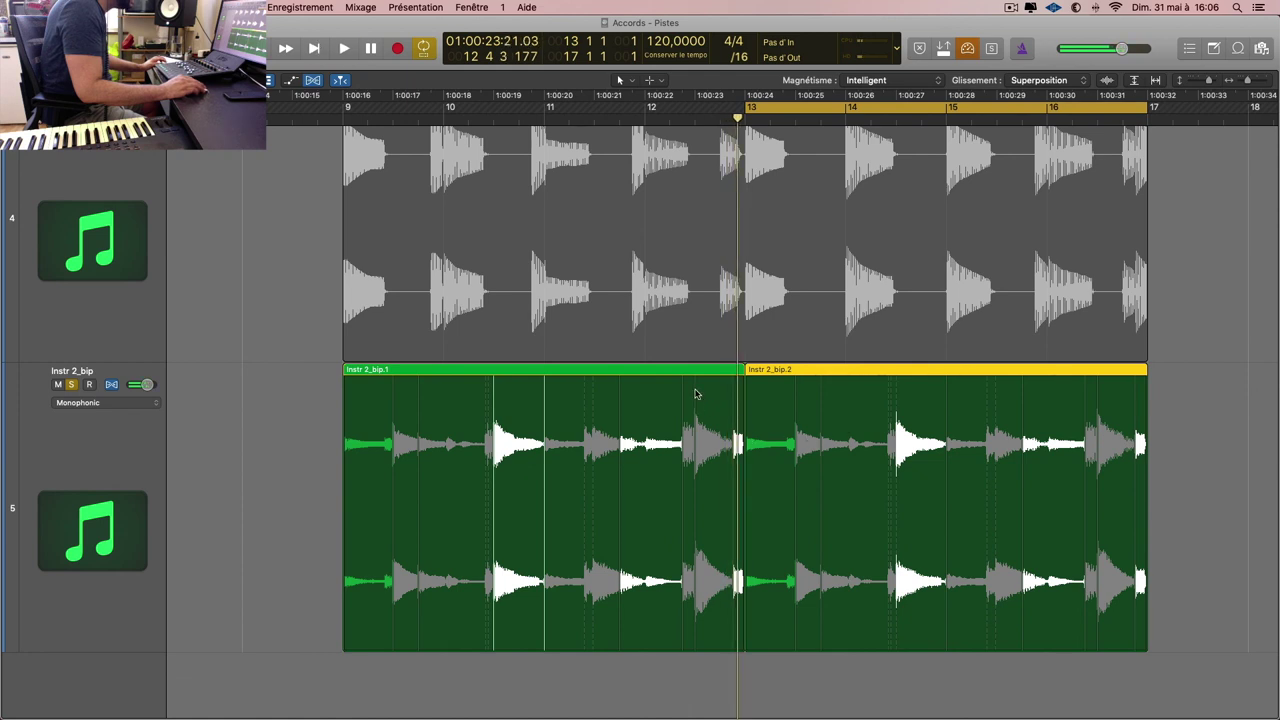
# Step: Cycle bars 9 to 13 and remove the Instr 2_bip.1 flex markers at and just before 12 3
pyautogui.click(695, 393)
pyautogui.click(663, 120)
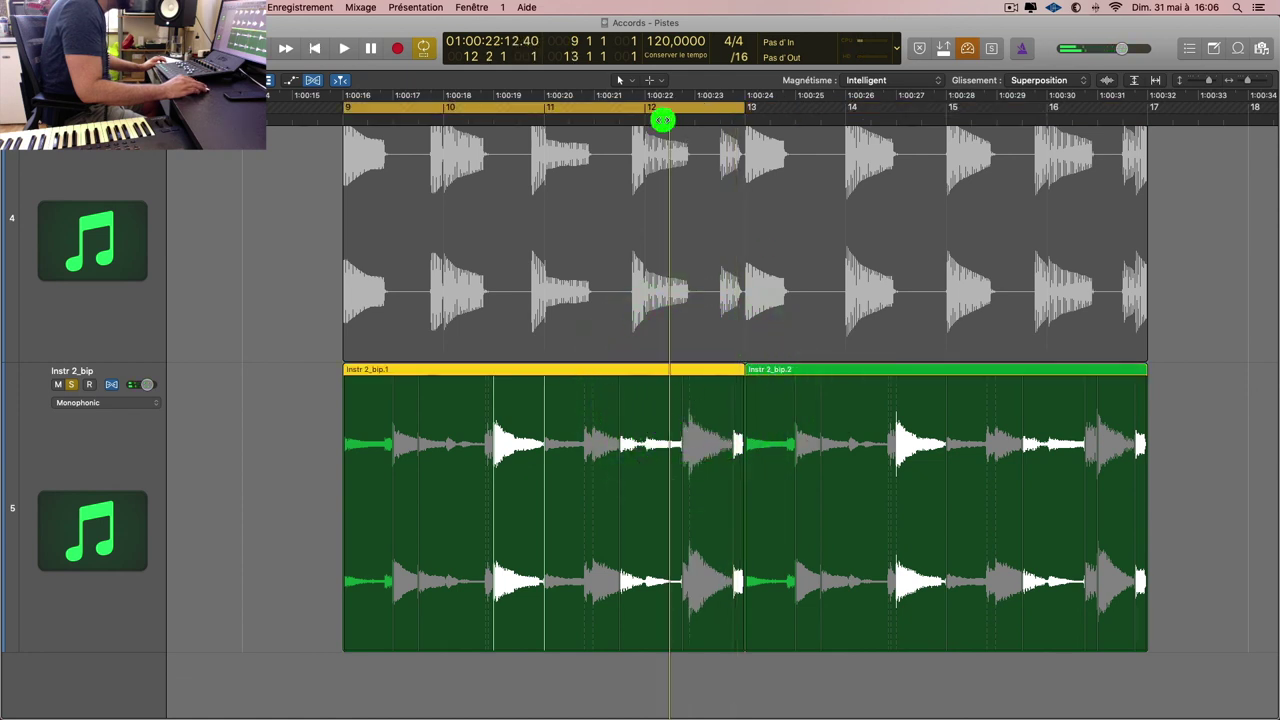
pyautogui.press('space')
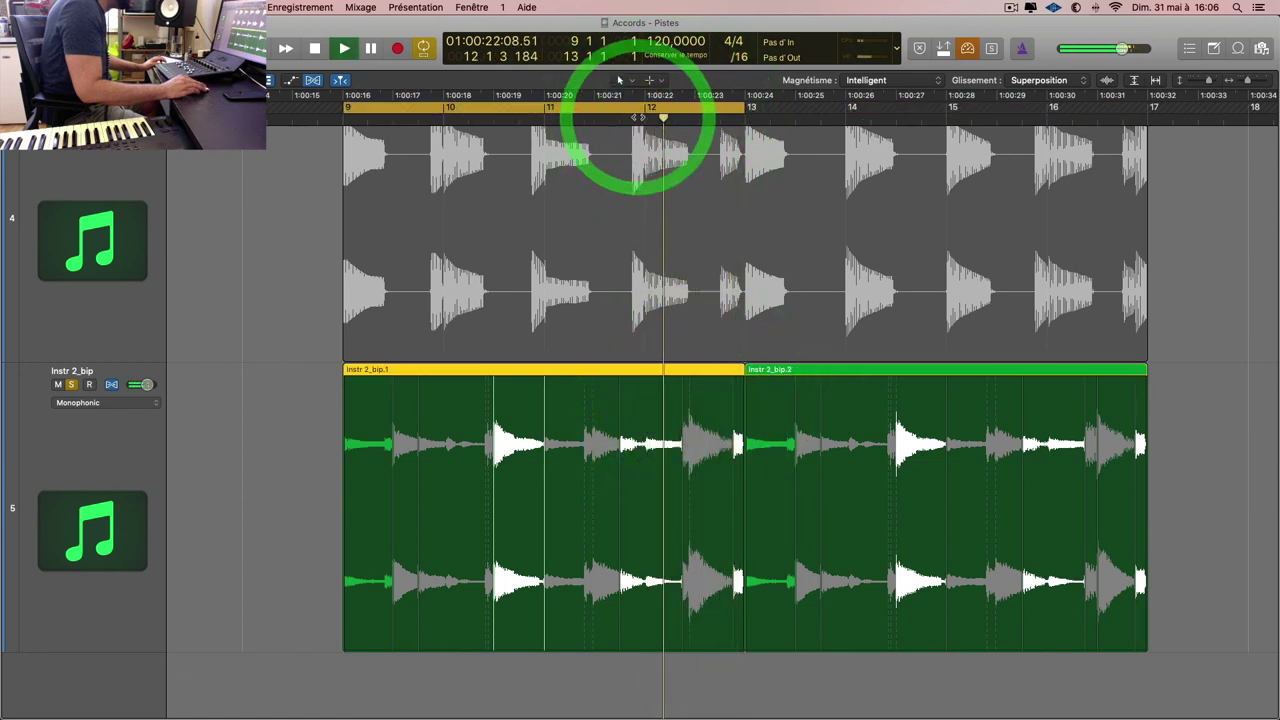
pyautogui.press('space')
pyautogui.click(680, 385)
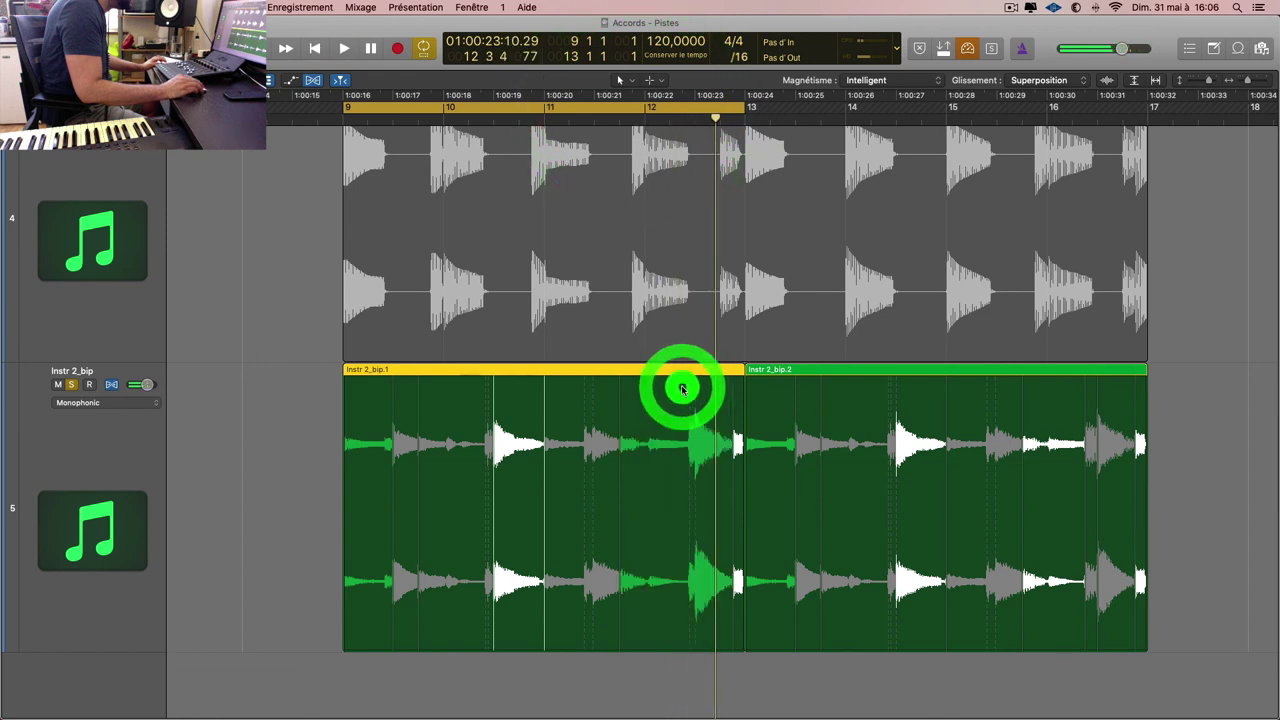
pyautogui.doubleClick(606, 118)
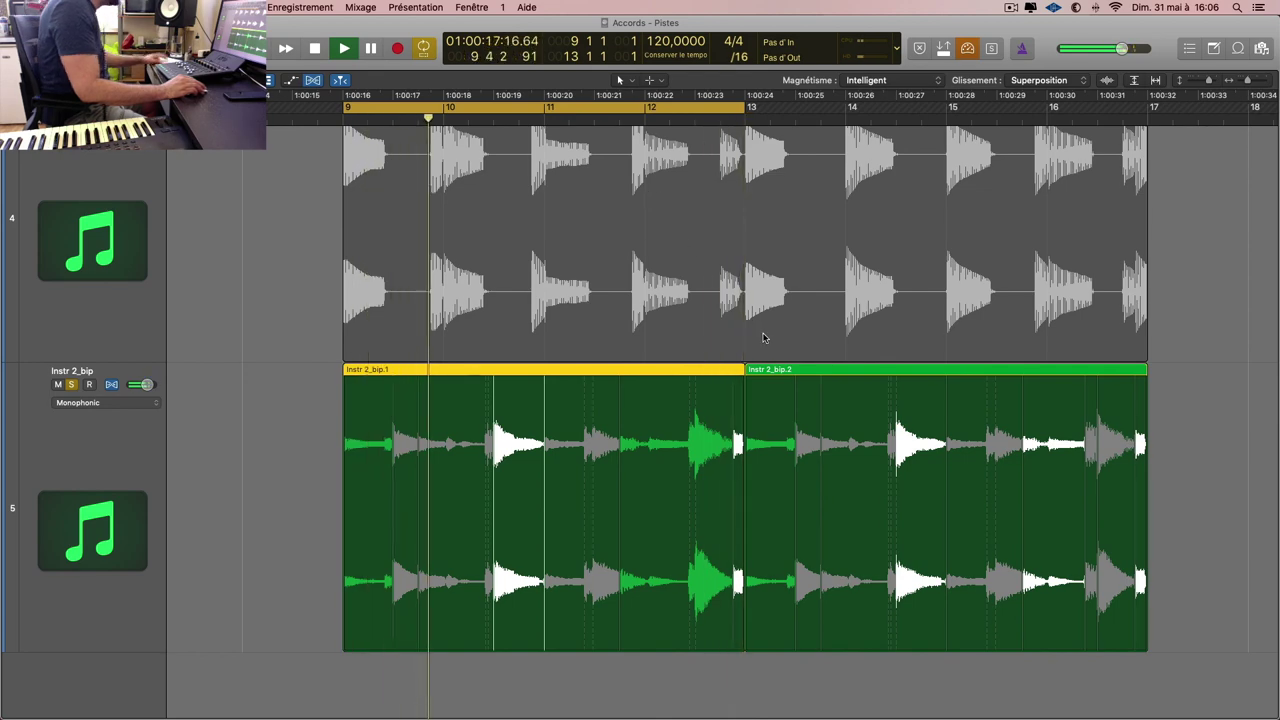
# Step: Leave the flex view and replace Instr 2_bip.2 at bar 13 with a repeat of Instr 2_bip.1
pyautogui.press('e')
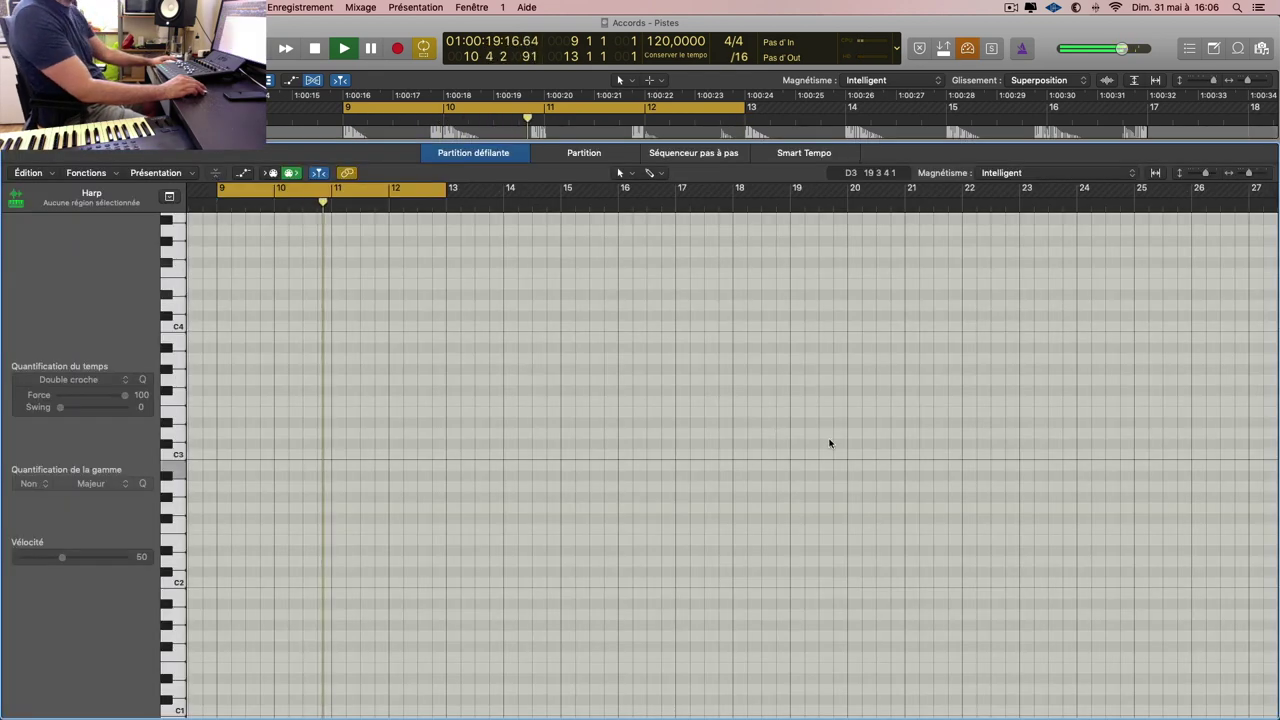
pyautogui.press('e')
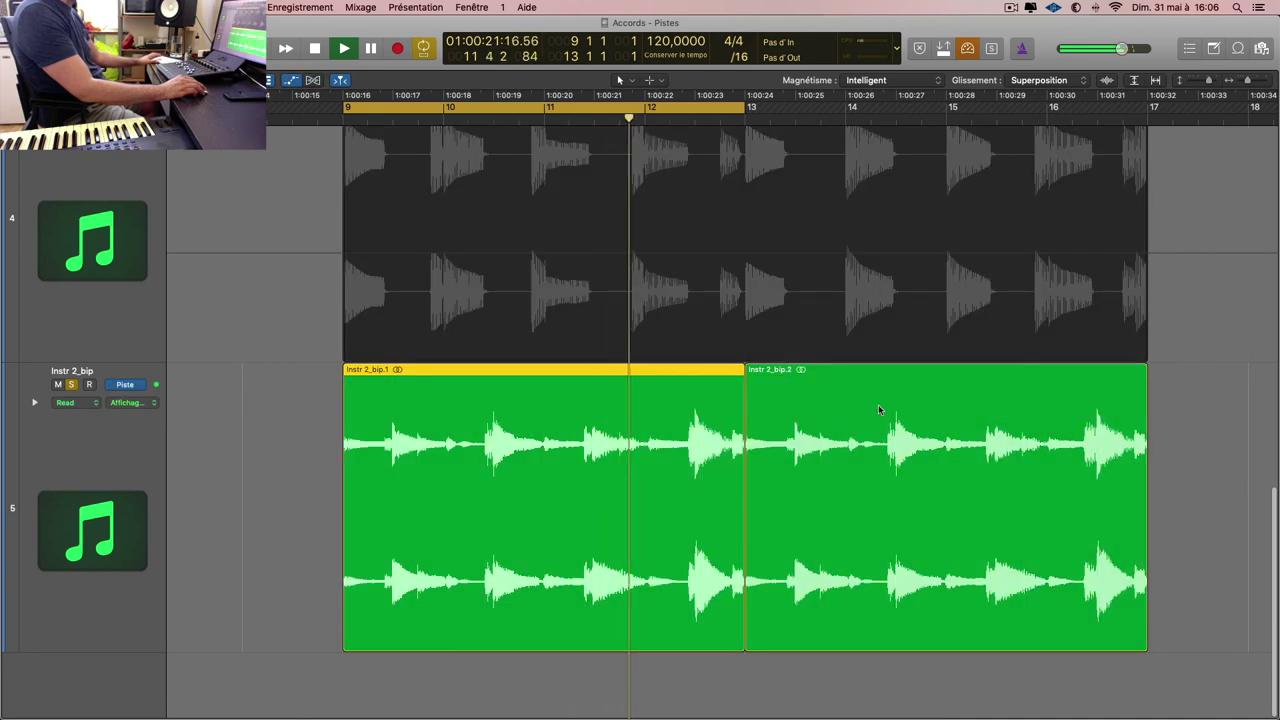
pyautogui.press('a')
pyautogui.press('z')
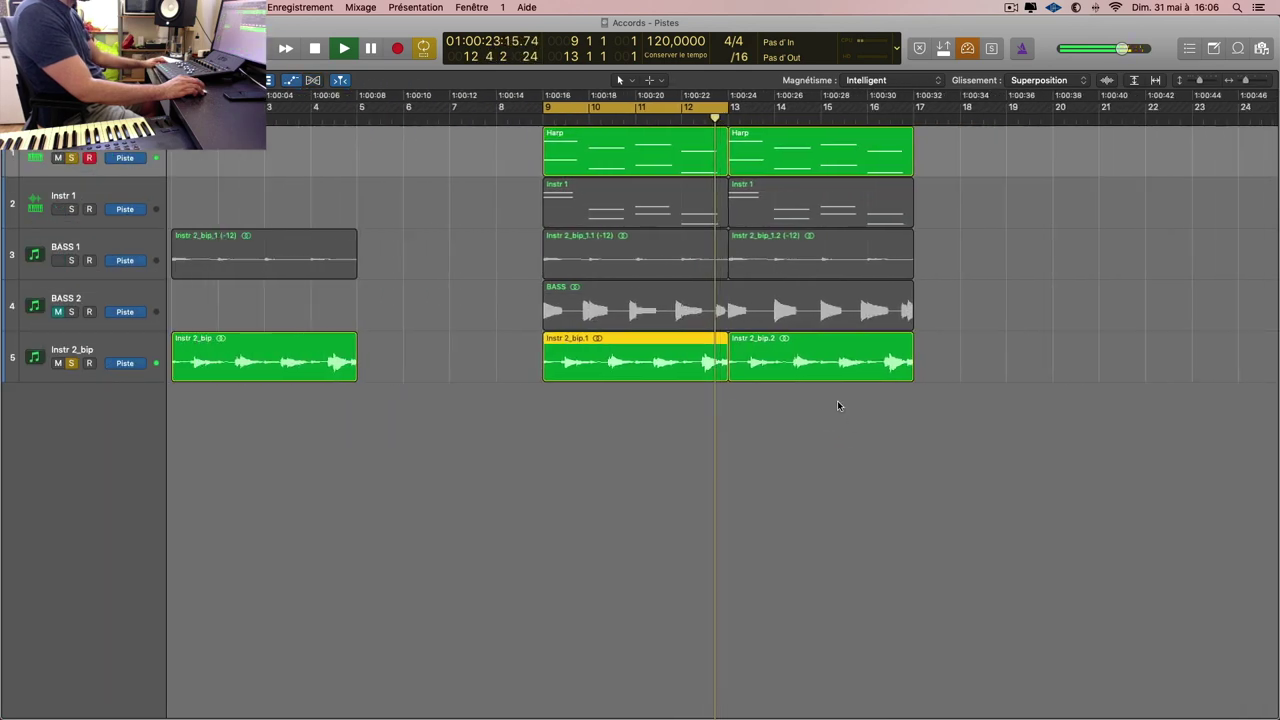
pyautogui.click(457, 364)
pyautogui.press('BackSpace')
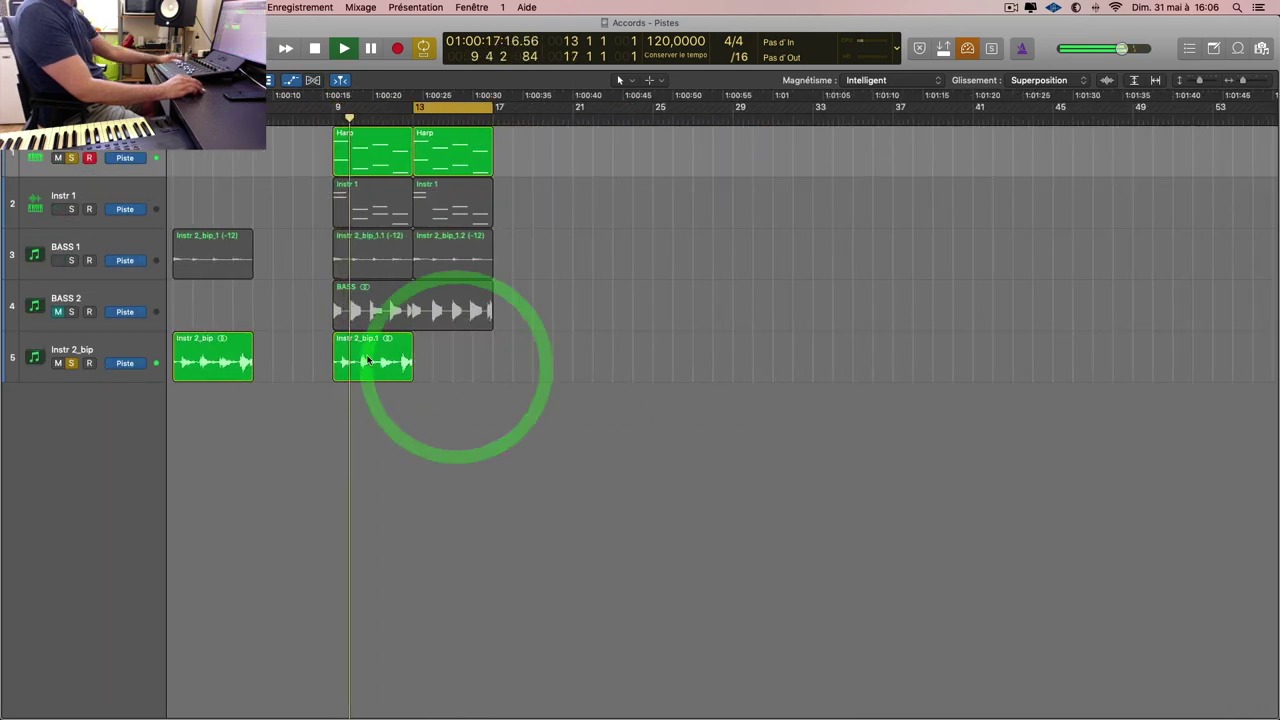
pyautogui.click(358, 359)
pyautogui.press('super+r')
pyautogui.press('Return')
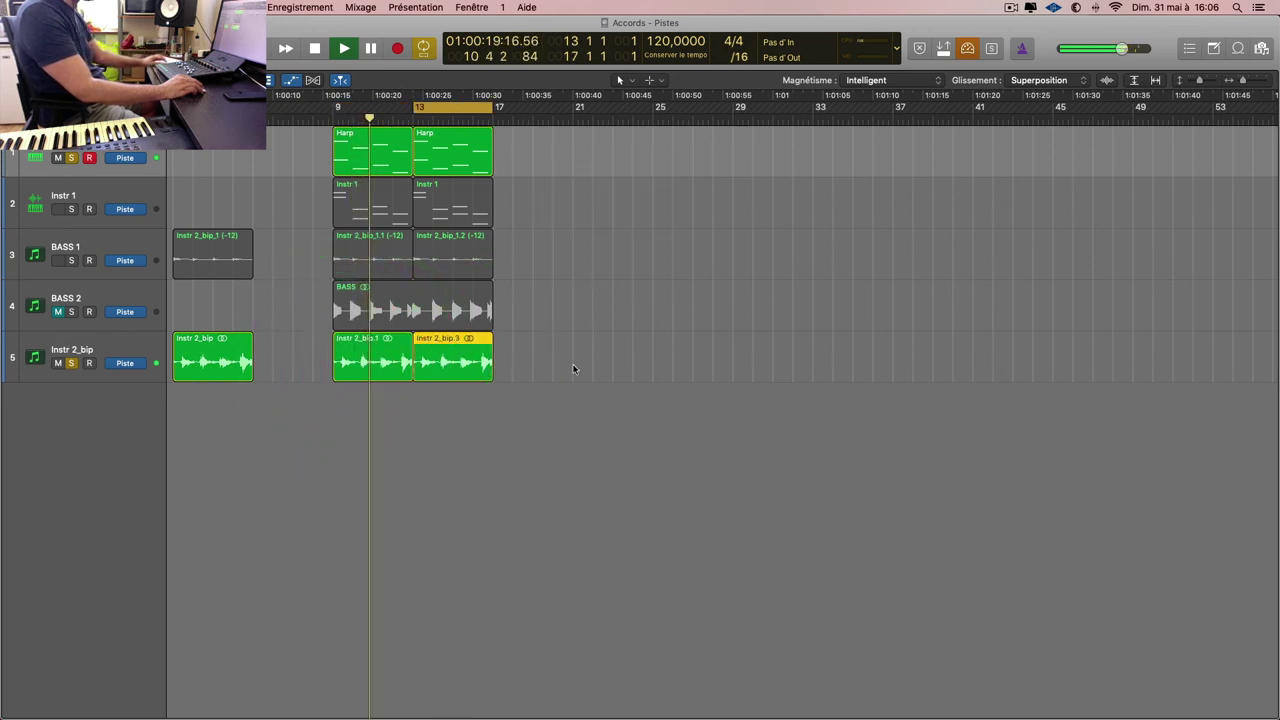
# Step: Cycle bars 9 to 17 and add BASS 1, BASS 2 and Instr 1 to the soloed tracks
pyautogui.press('Return')
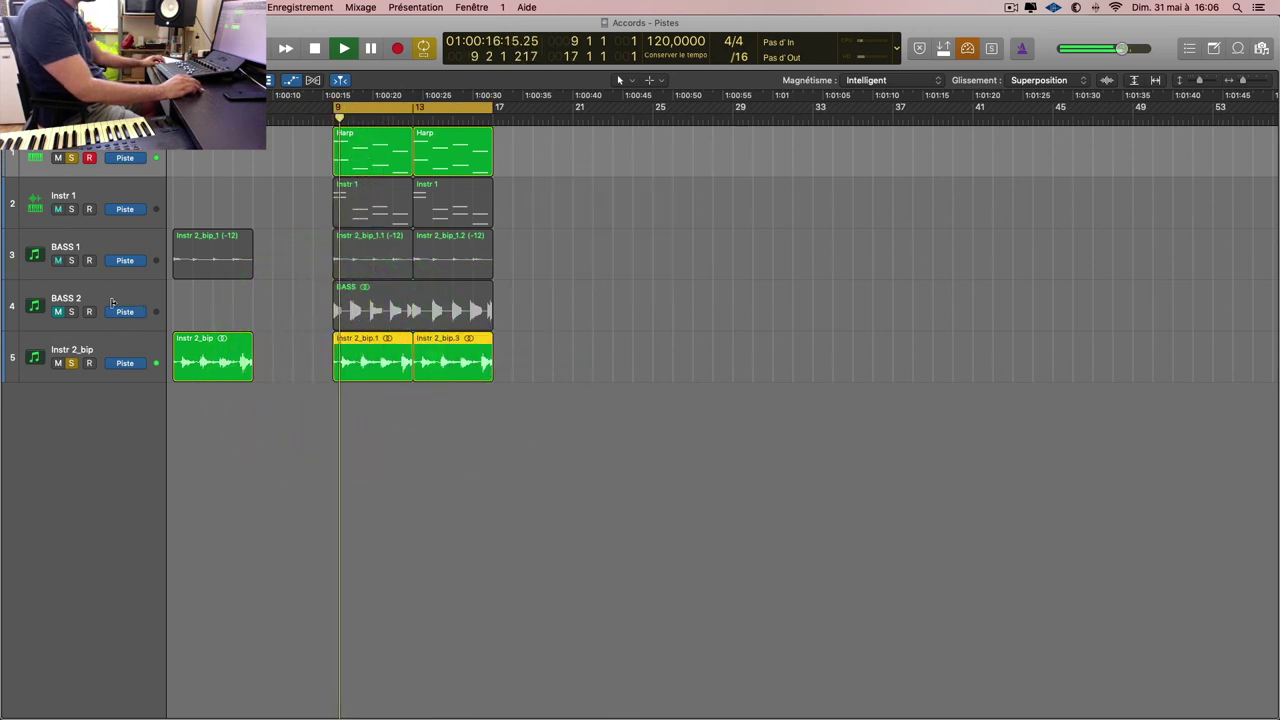
pyautogui.click(60, 311)
pyautogui.click(71, 260)
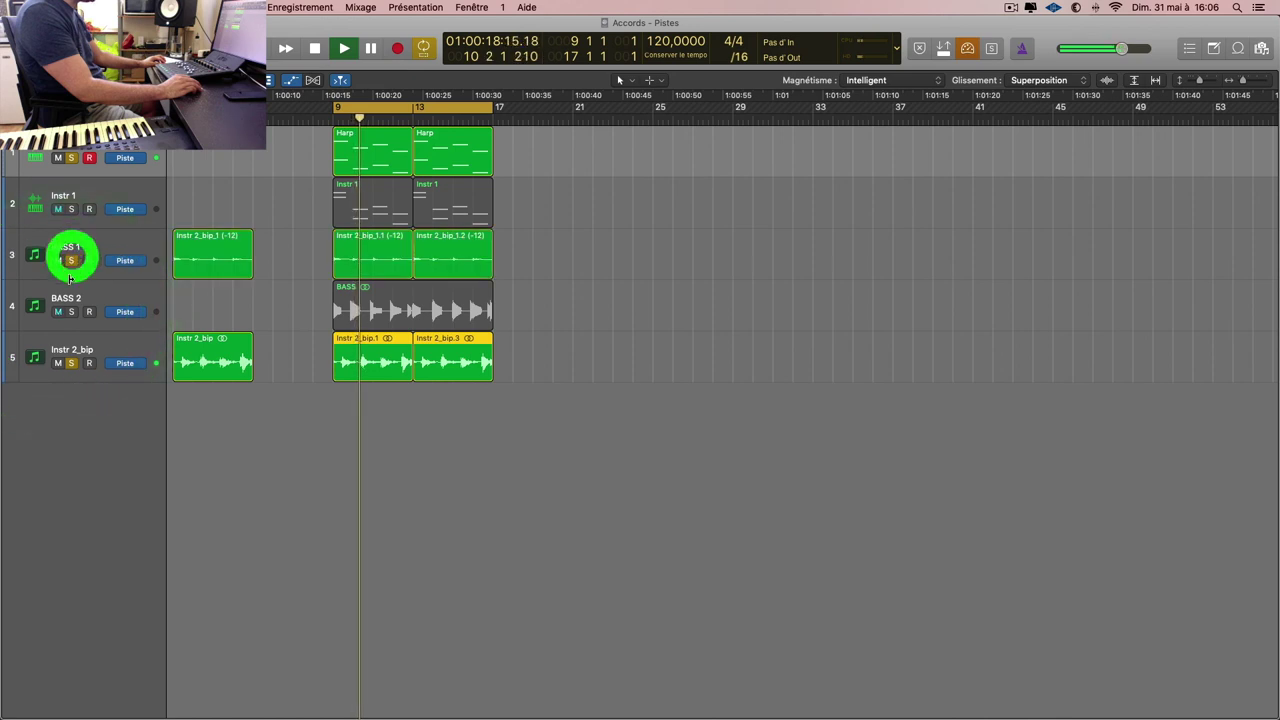
pyautogui.click(71, 311)
pyautogui.press('super+Up')
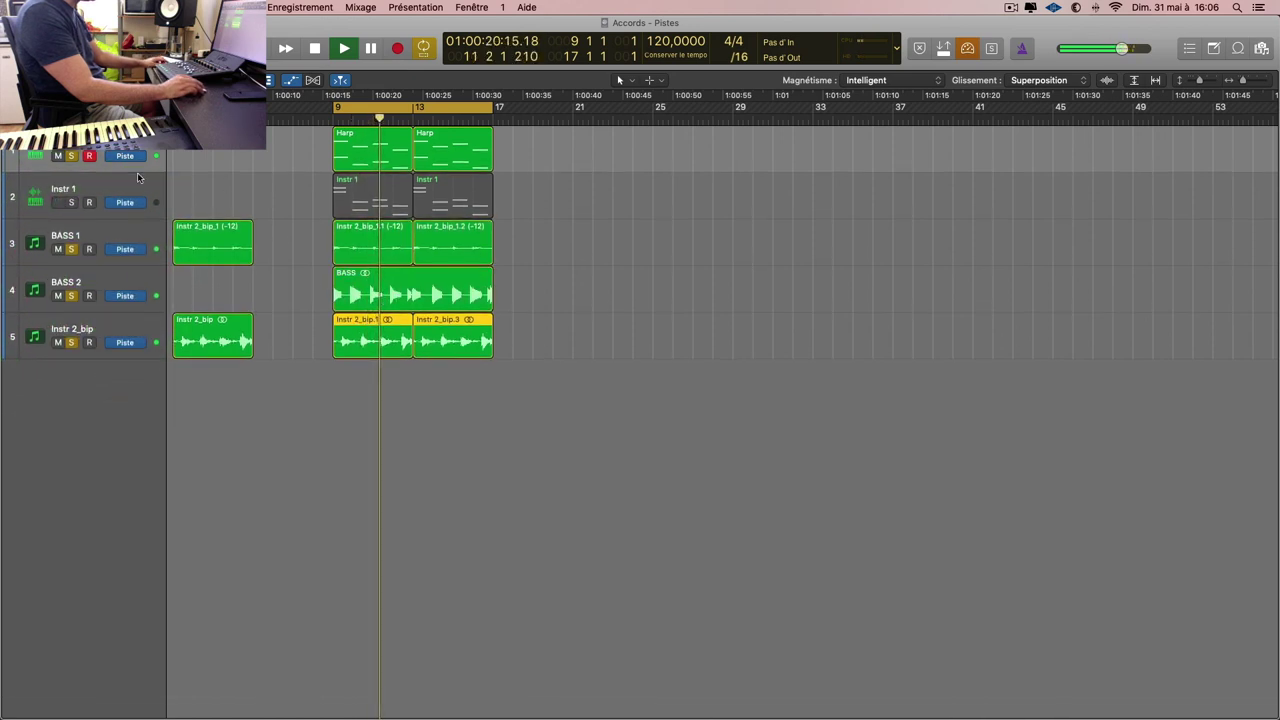
pyautogui.click(71, 202)
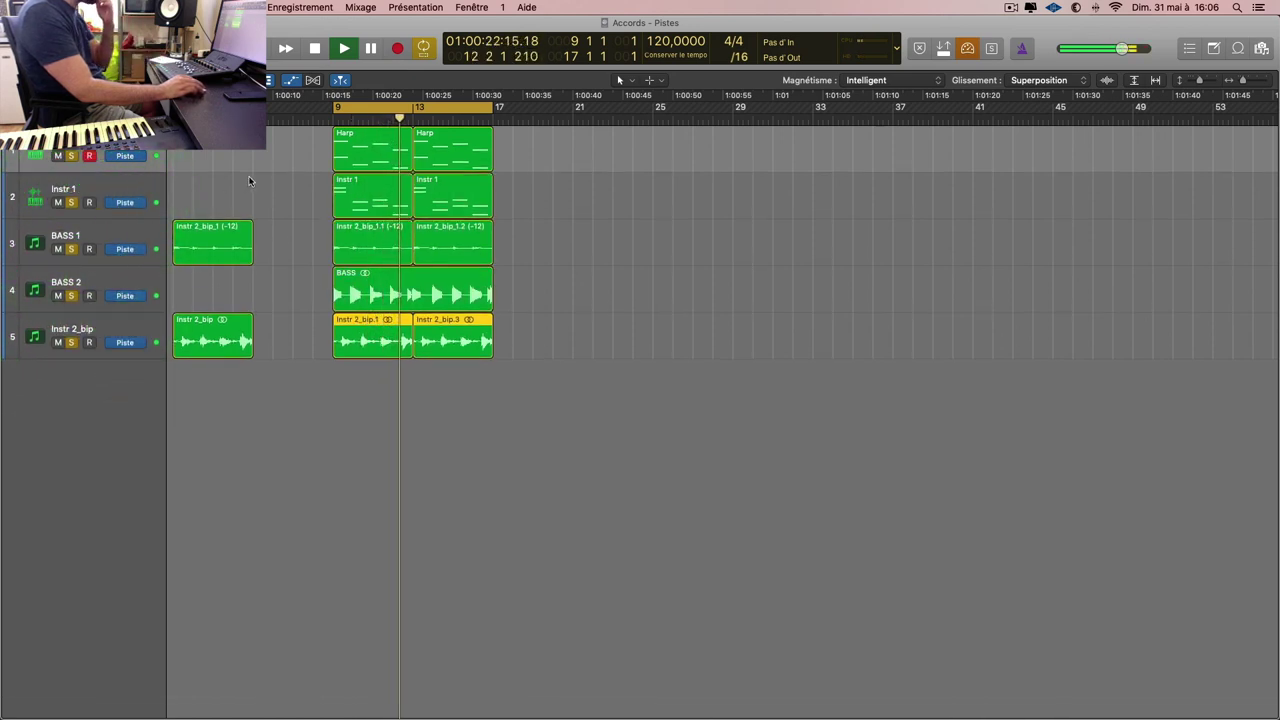
# Step: Show the mixer and rename the Instr 1 channel as Harp
pyautogui.press('x')
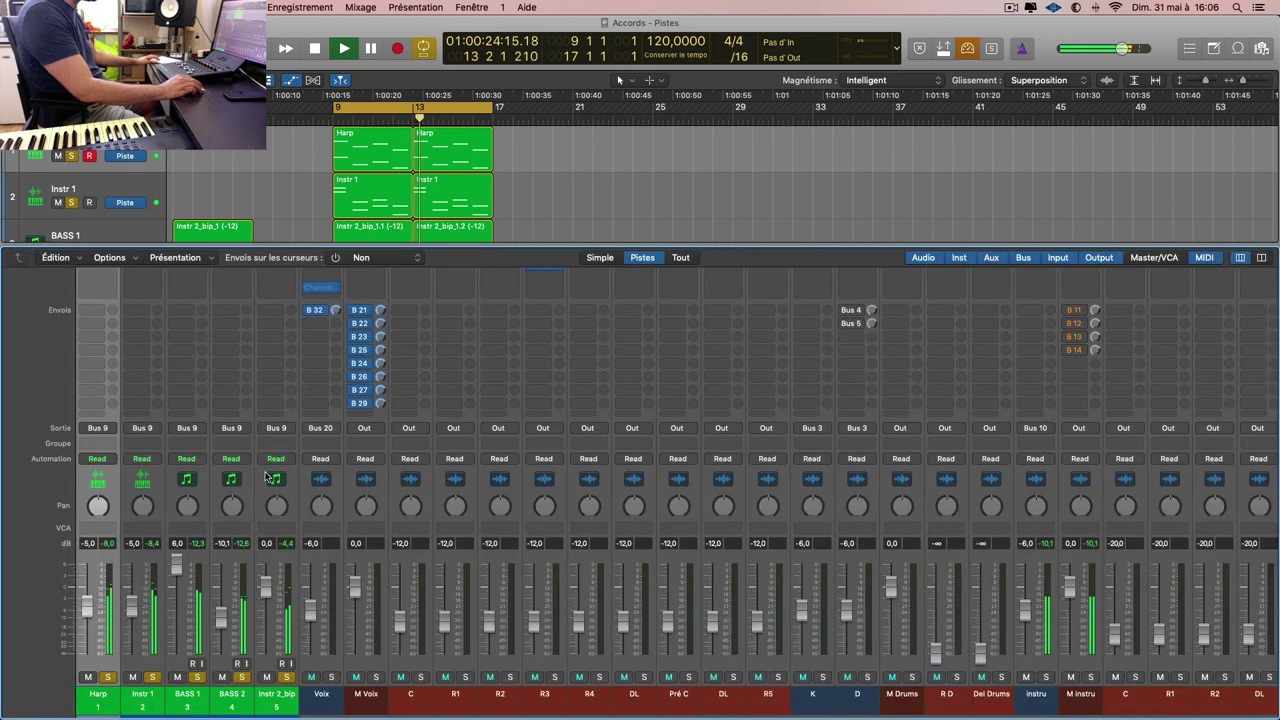
pyautogui.click(156, 699)
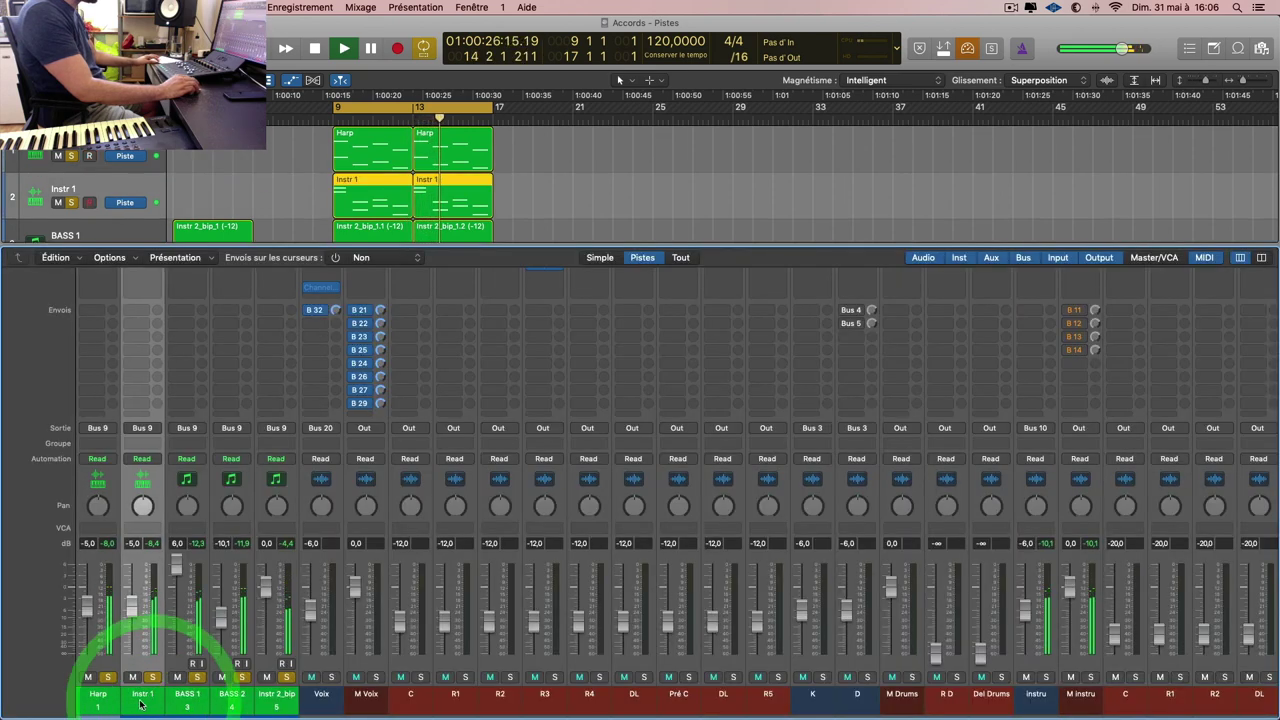
pyautogui.click(113, 700)
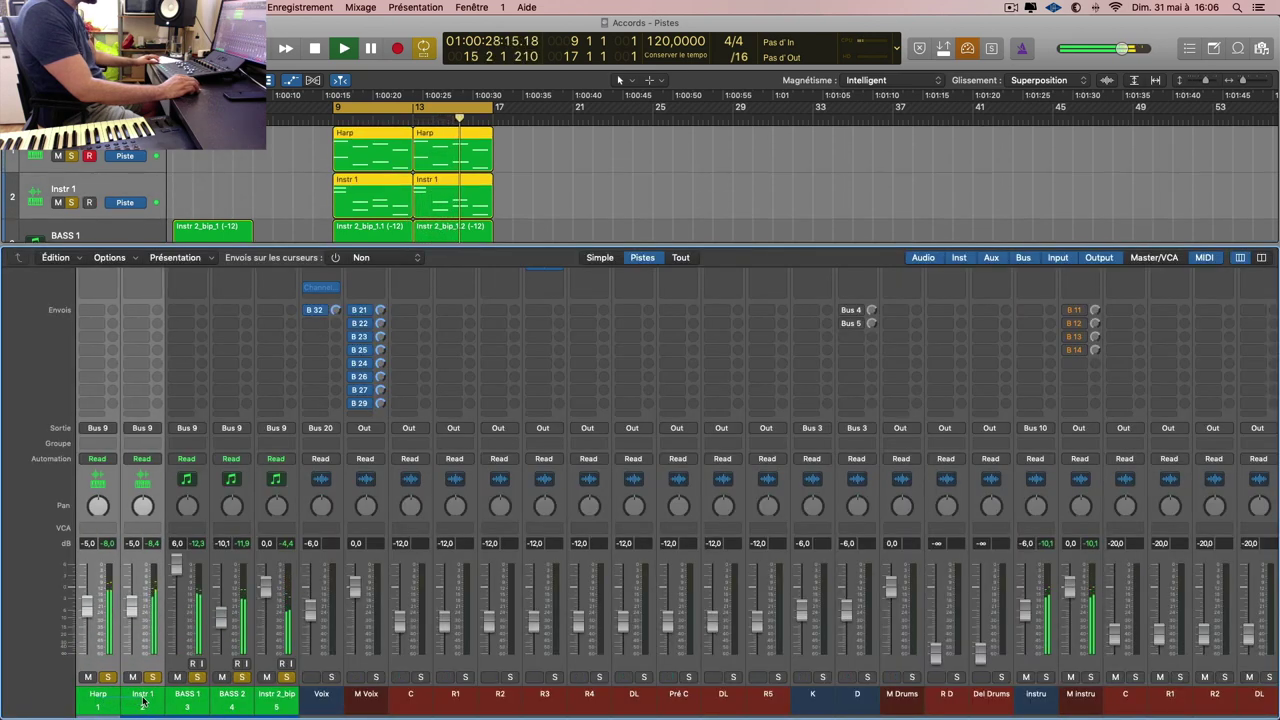
pyautogui.click(143, 700)
pyautogui.click(110, 700)
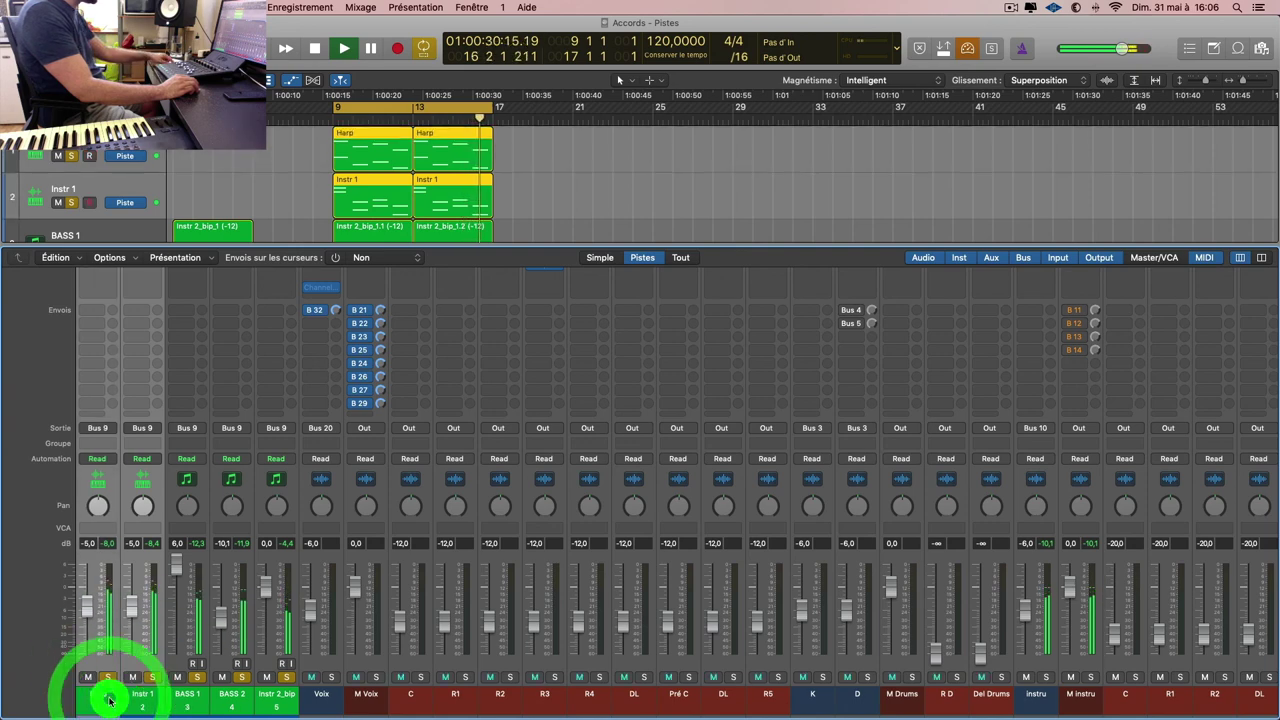
pyautogui.click(143, 700)
pyautogui.doubleClick(100, 693)
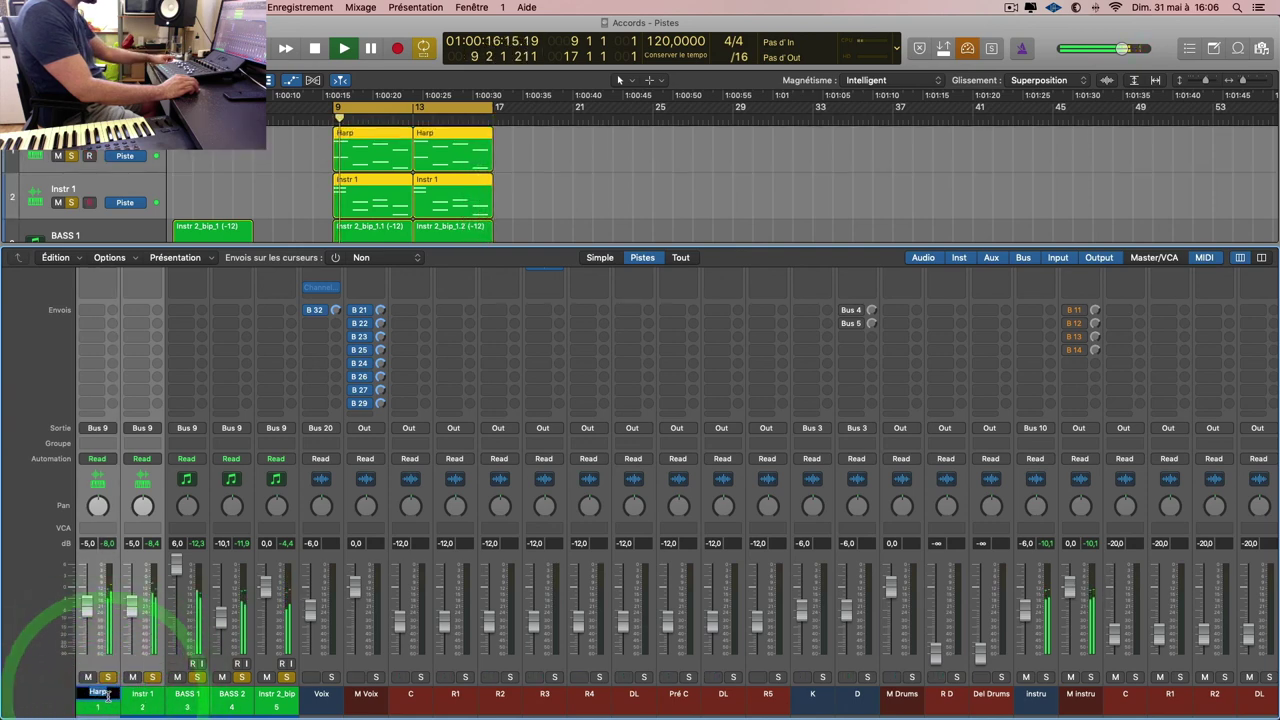
pyautogui.click(143, 700)
pyautogui.doubleClick(143, 693)
pyautogui.write('Harp')
pyautogui.press('Return')
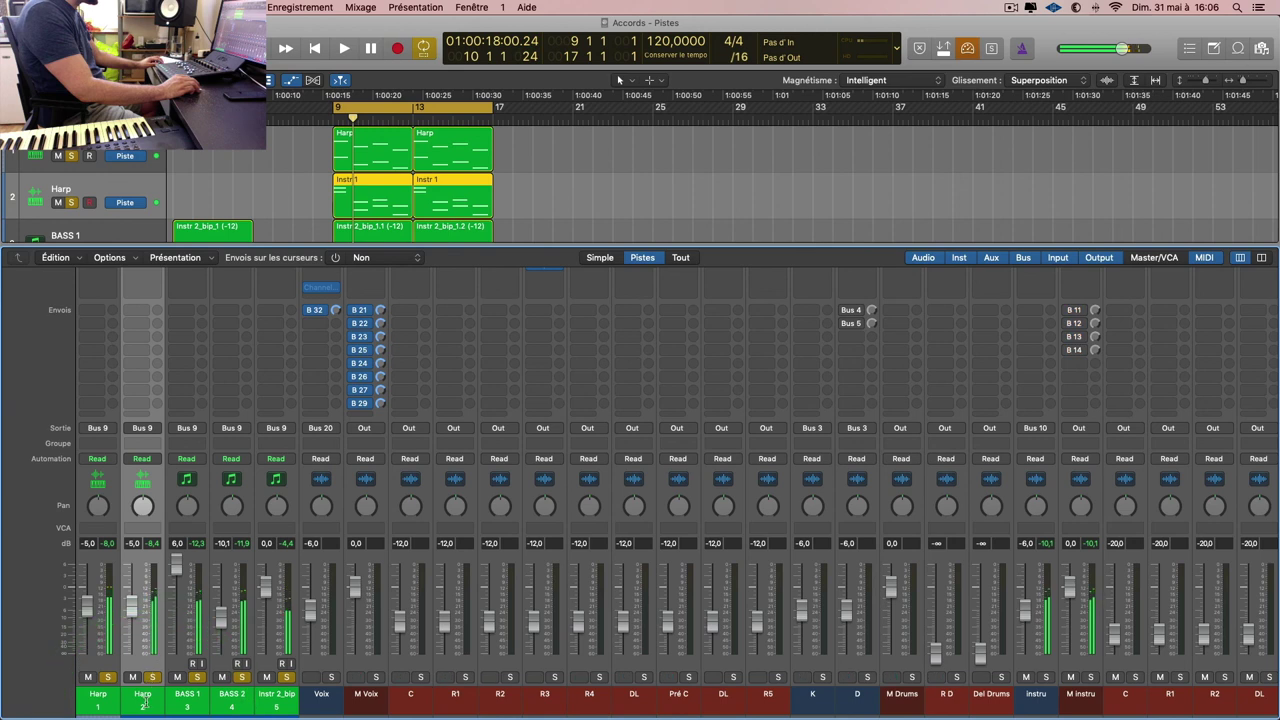
# Step: Pan the second Harp channel to +63 and mute Instr 2_bip
pyautogui.click(145, 700)
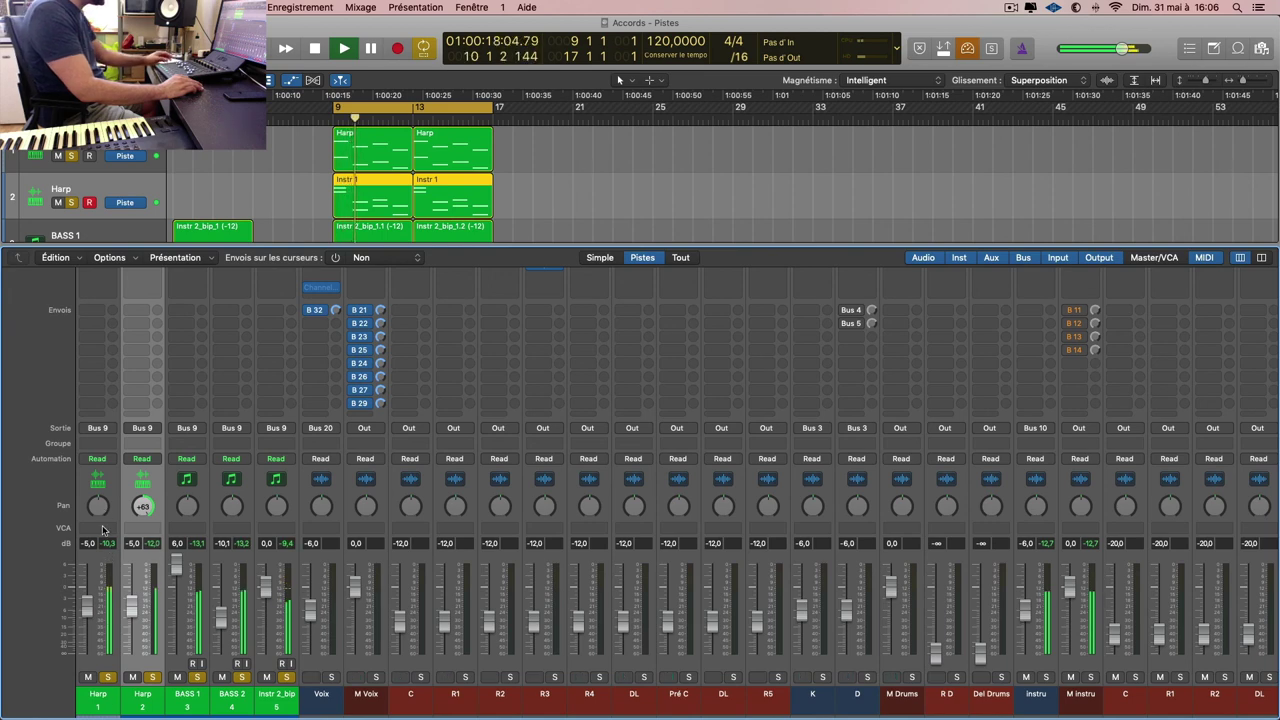
pyautogui.click(101, 716)
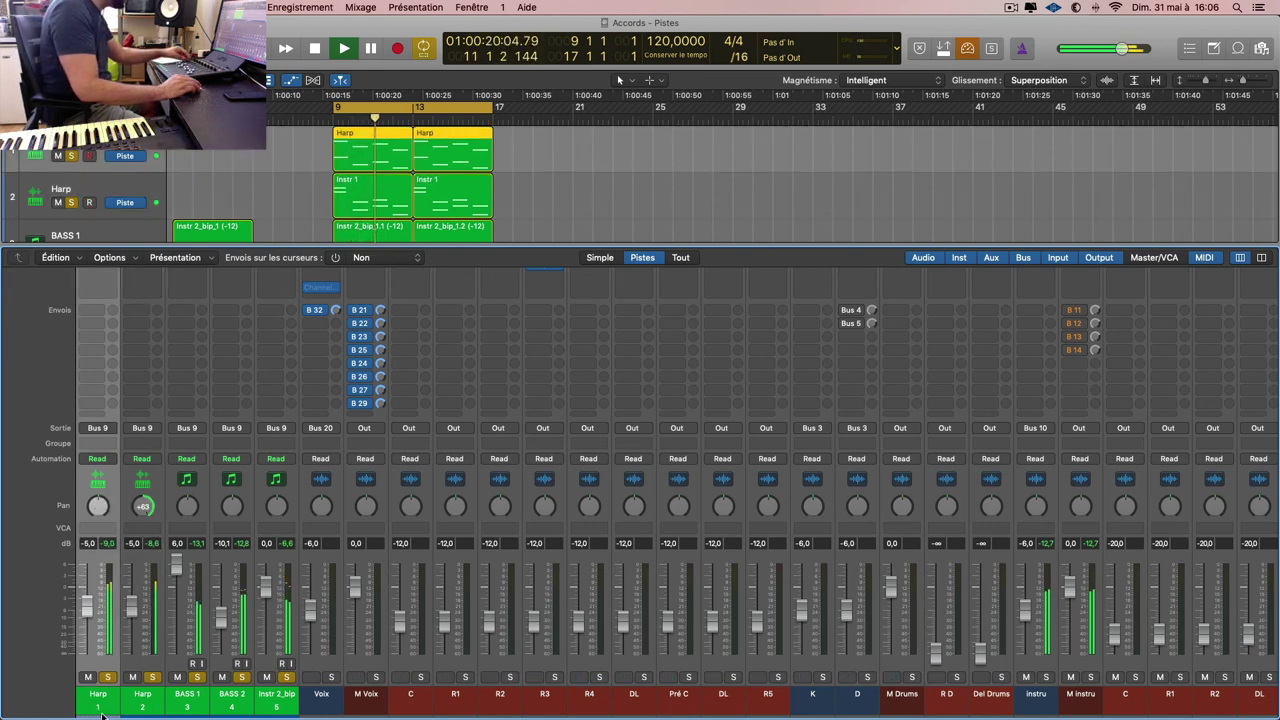
pyautogui.click(268, 702)
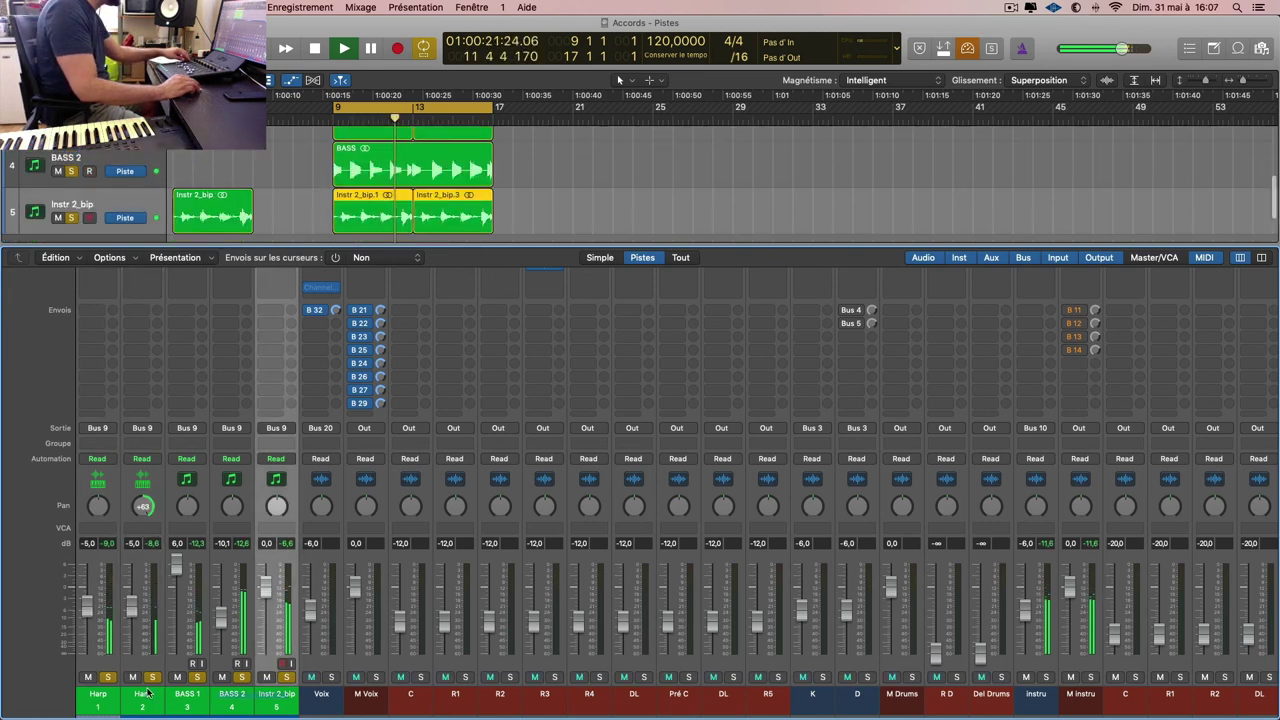
pyautogui.click(101, 703)
pyautogui.click(120, 703)
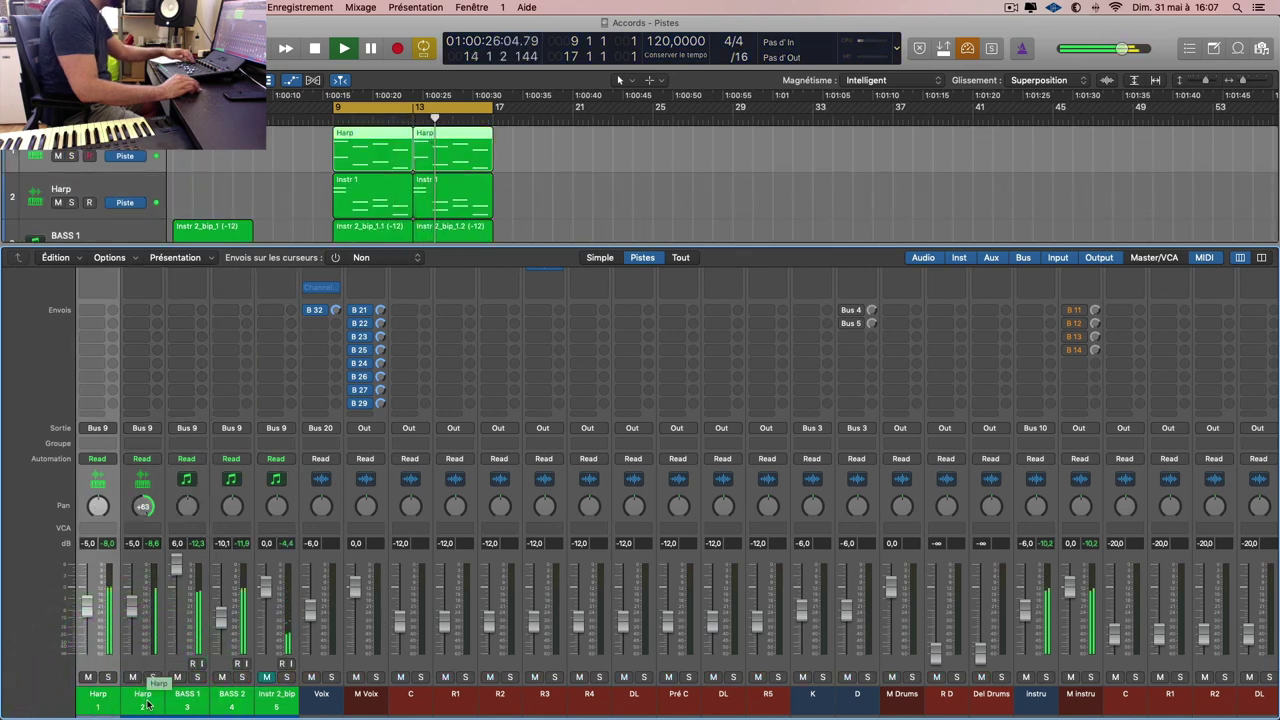
# Step: Solo both Harp tracks and set the first to pan -30 at -4.9 dB, the second to pan +21 at -7.6 dB
pyautogui.press('s')
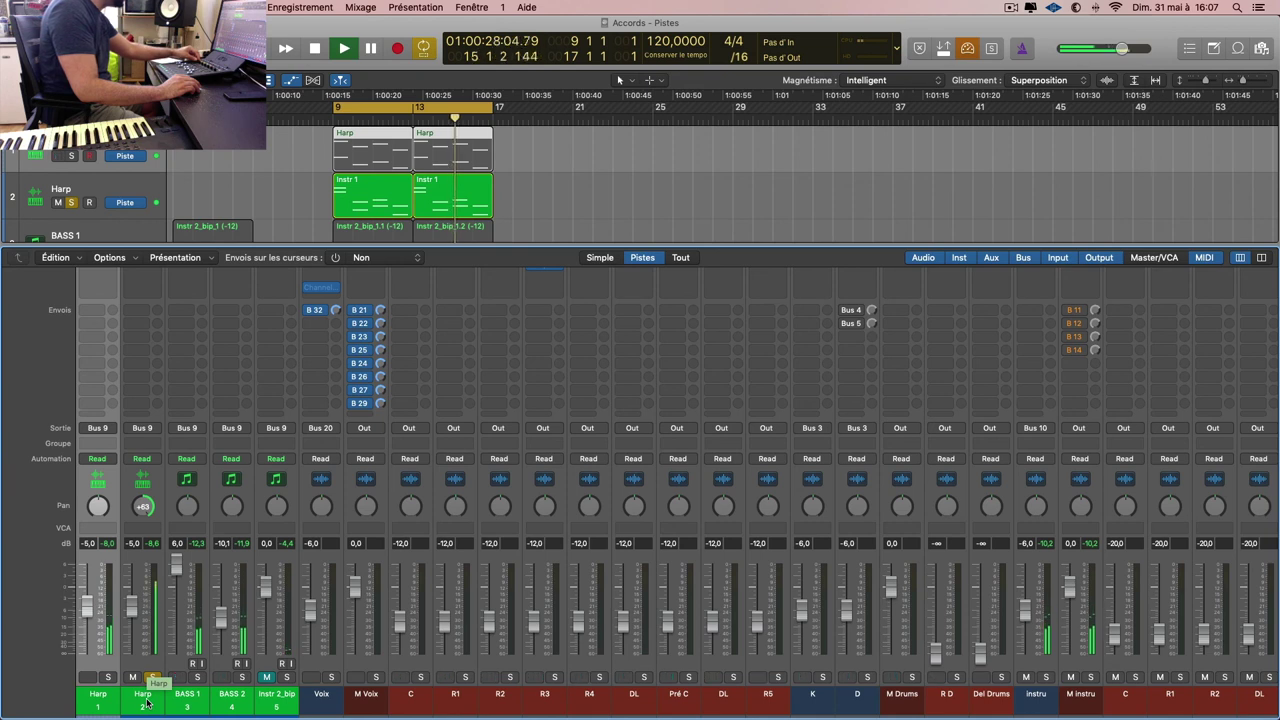
pyautogui.press('Up')
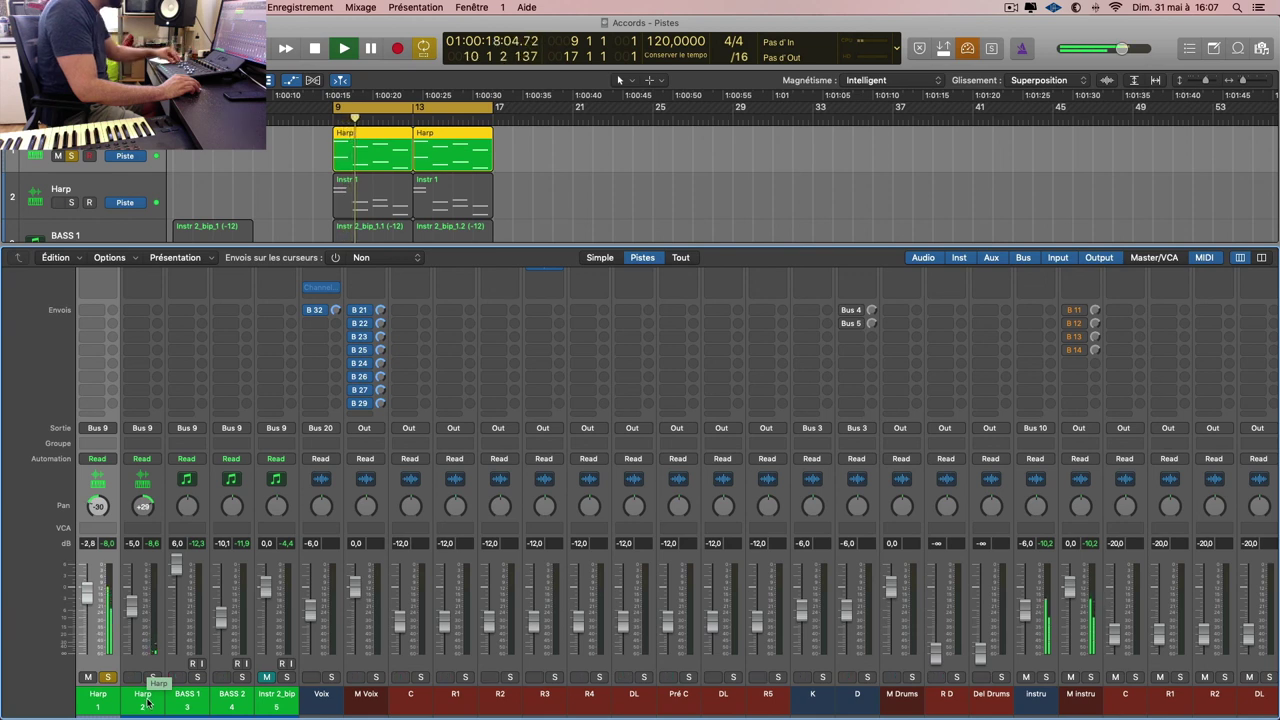
pyautogui.hotkey('shift', 'Down')
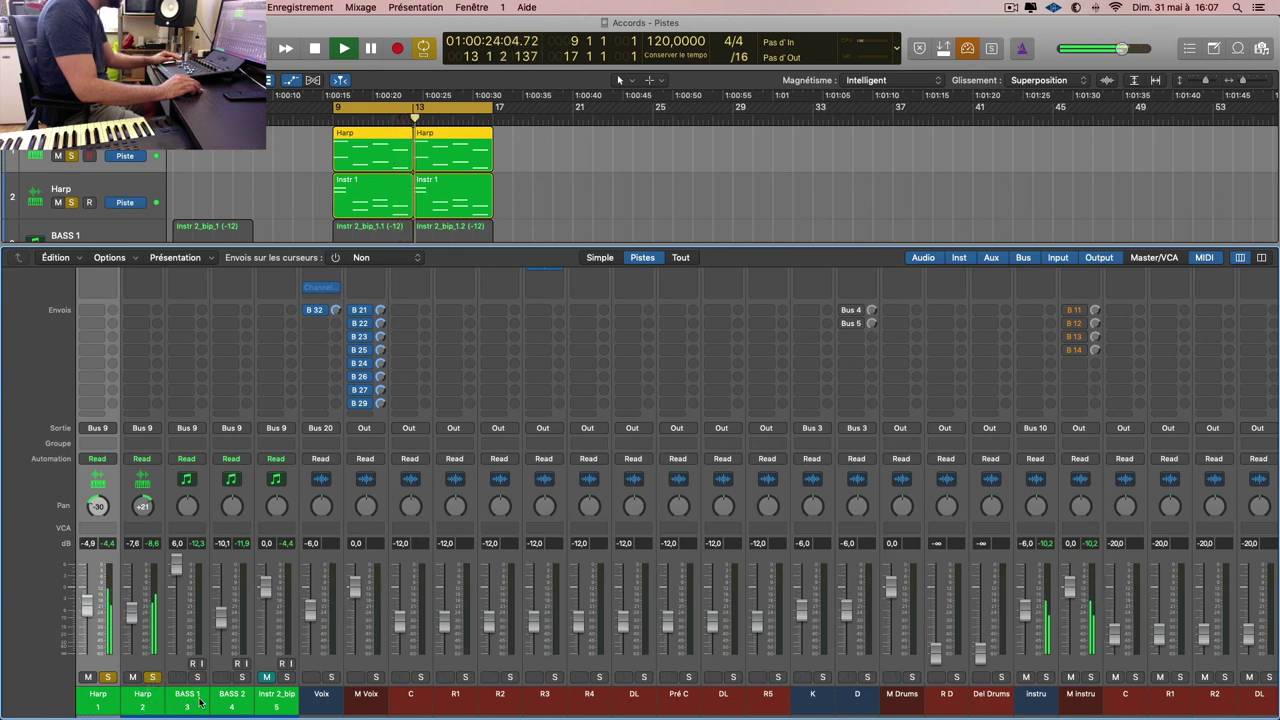
# Step: Unmute Instr 2_bip and solo BASS 1, BASS 2 and Instr 2_bip together with the two Harp tracks
pyautogui.hotkey('shift', 'Down')
pyautogui.hotkey('shift', 'Down')
pyautogui.hotkey('shift', 'Down')
pyautogui.click(287, 679)
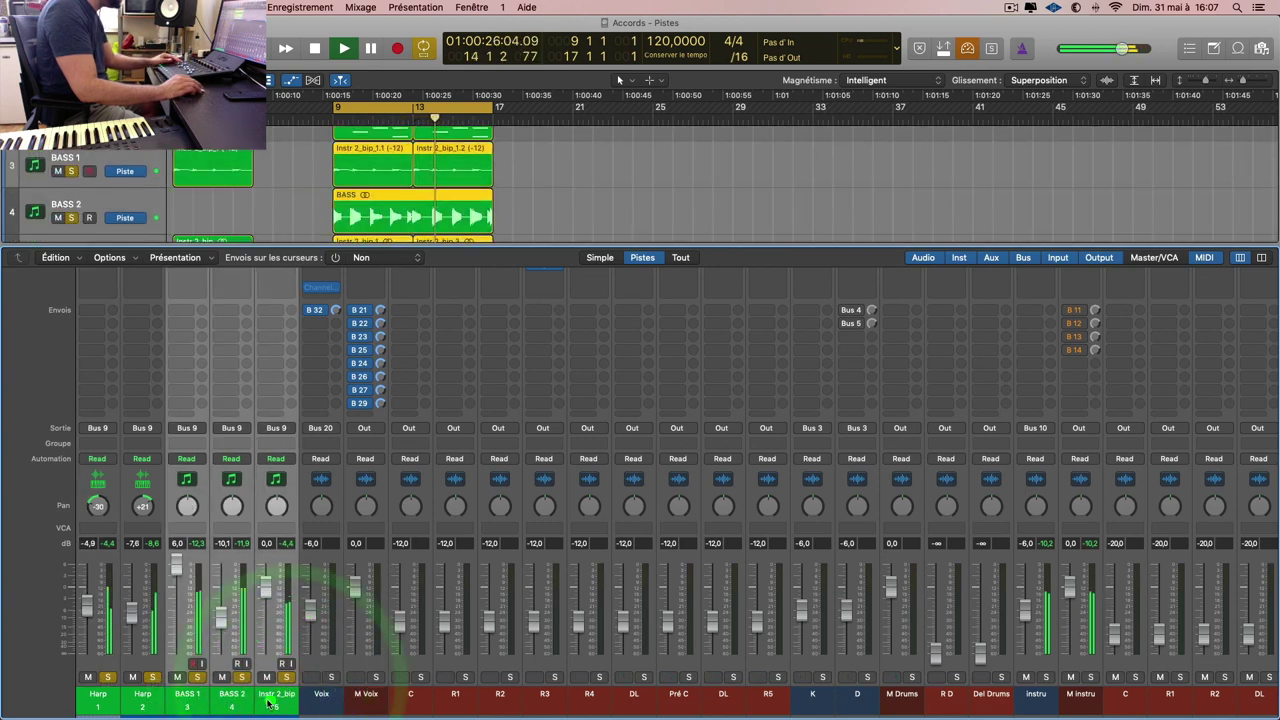
pyautogui.click(228, 700)
# Step: Hide the mixer and play all five tracks over the bar 9 to 17 cycle
pyautogui.press('x')
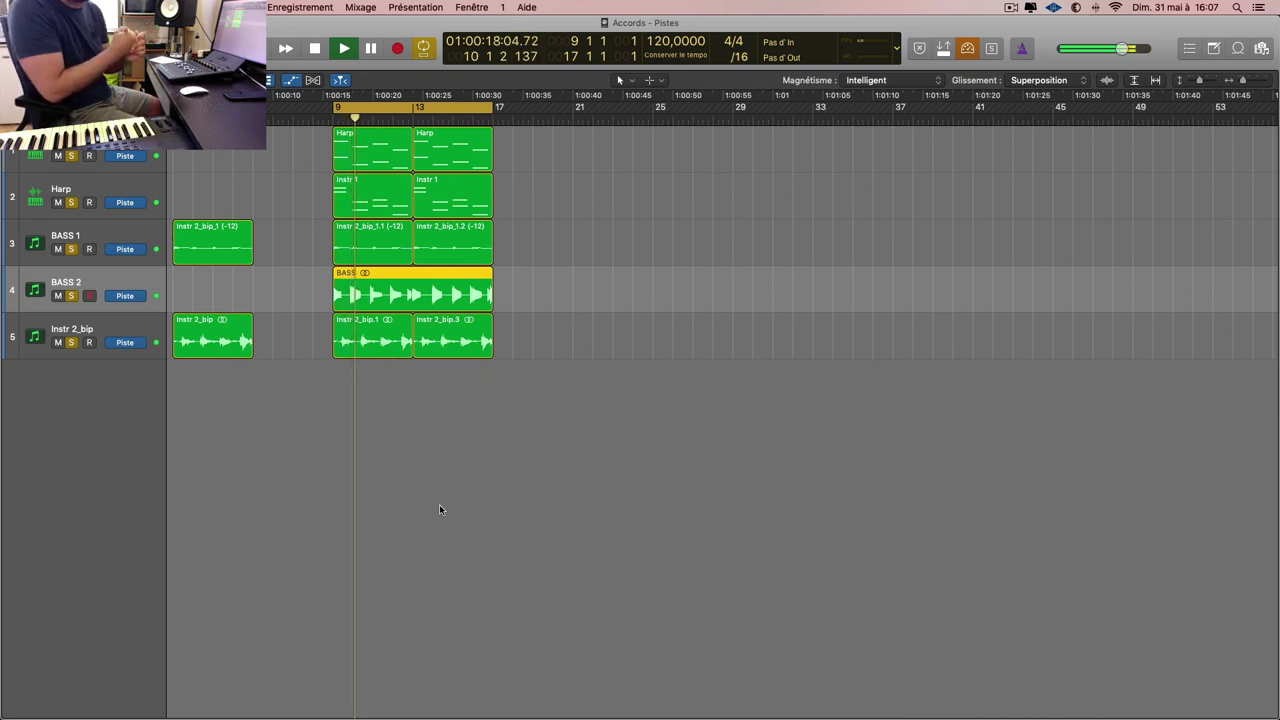
pyautogui.press('space')
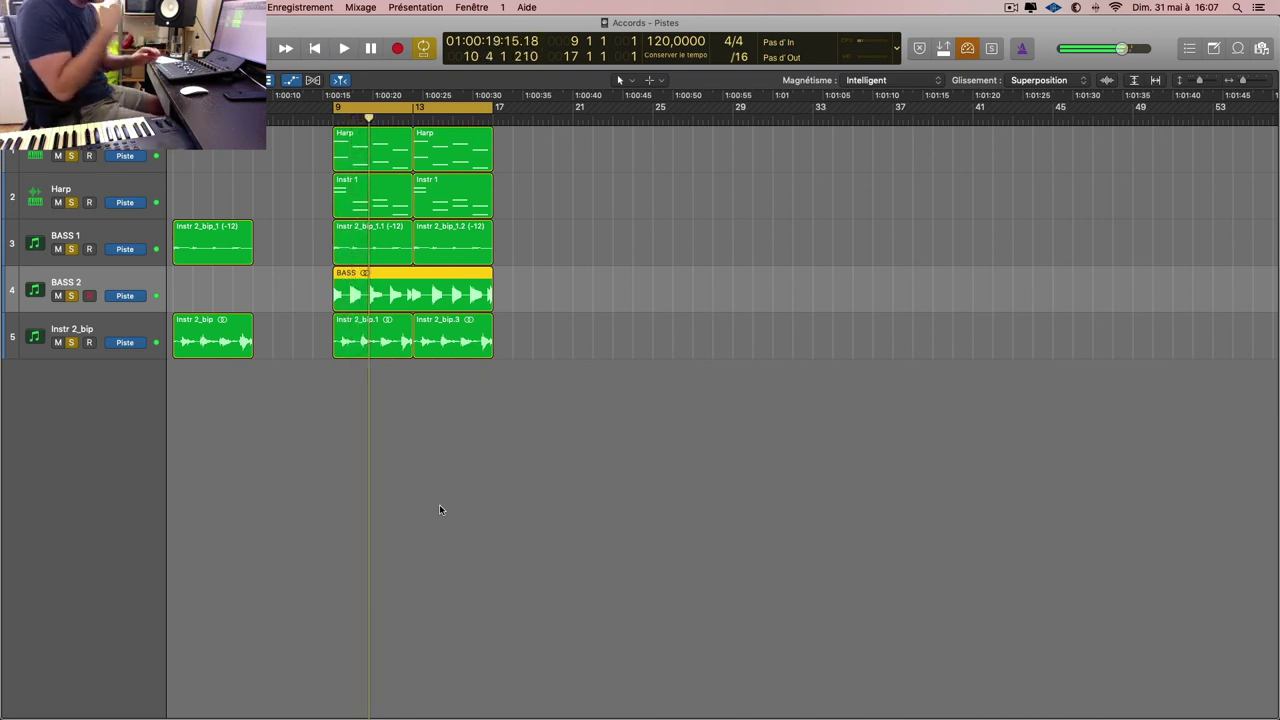
pyautogui.press('space')
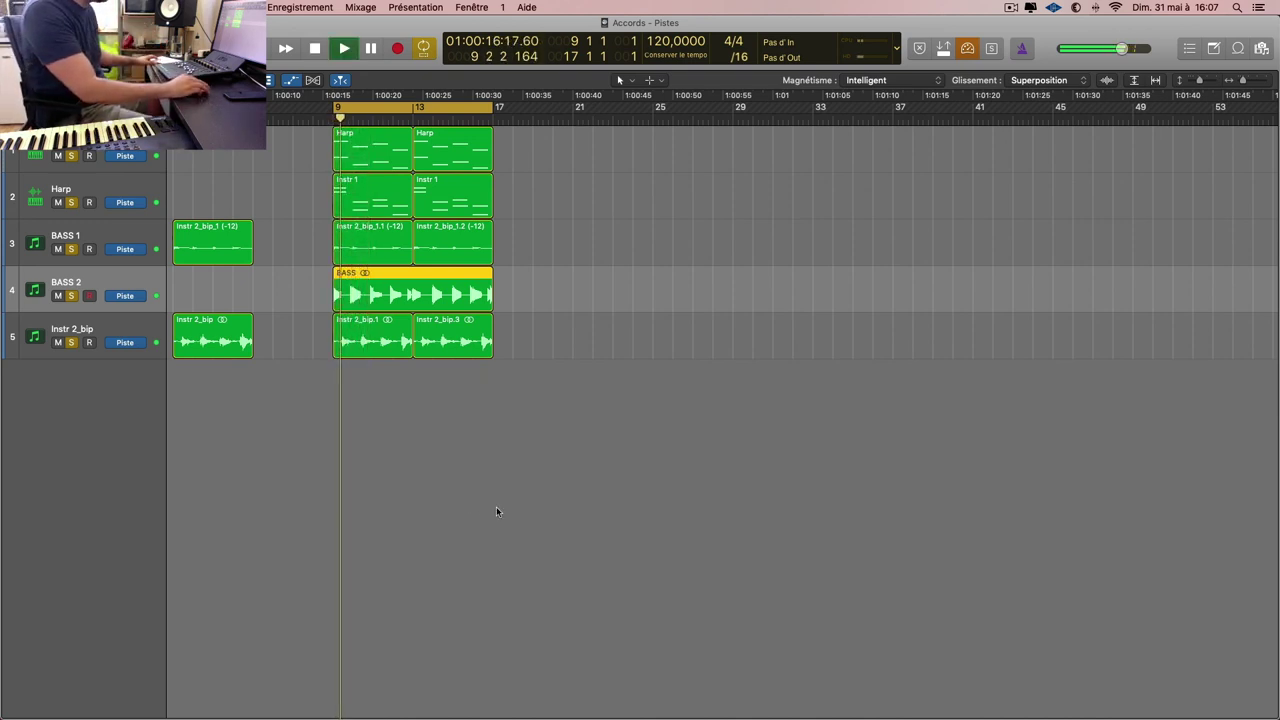
# Step: Show the mixer again and lower the Master Sam channel to -19.3 dB
pyautogui.press('x')
pyautogui.hscroll(5, 895, 551)
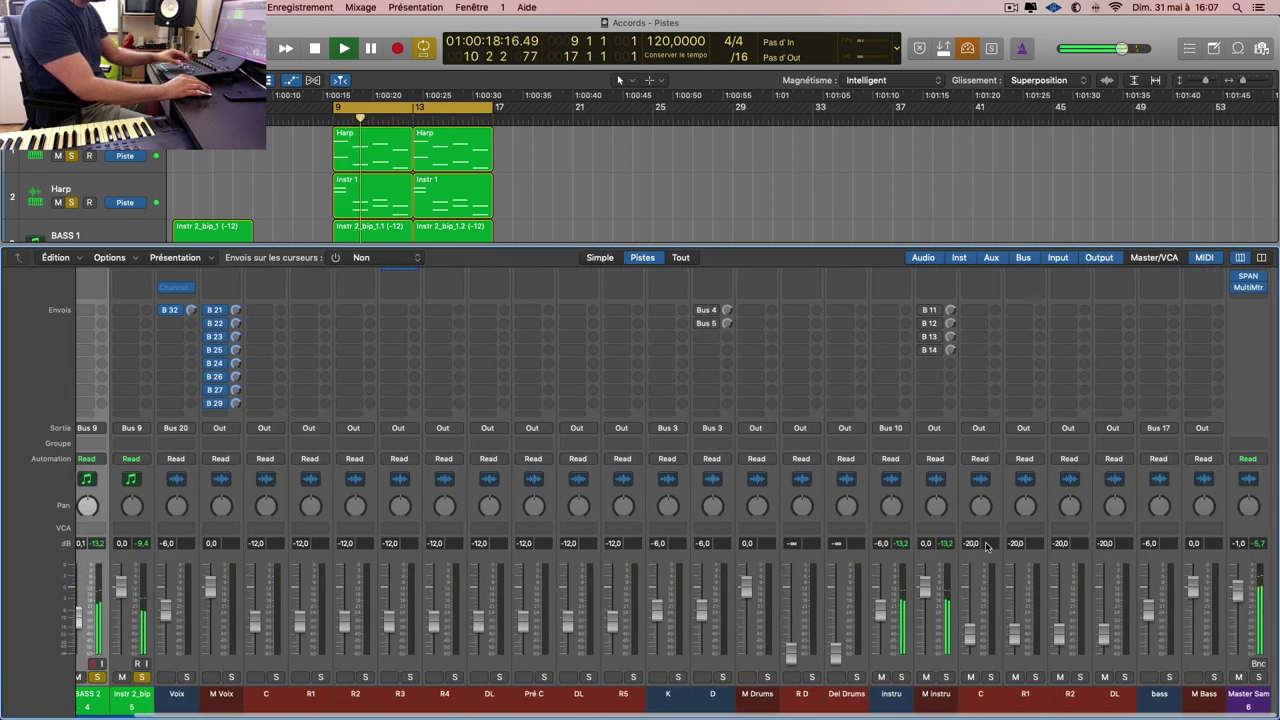
pyautogui.click(1265, 705)
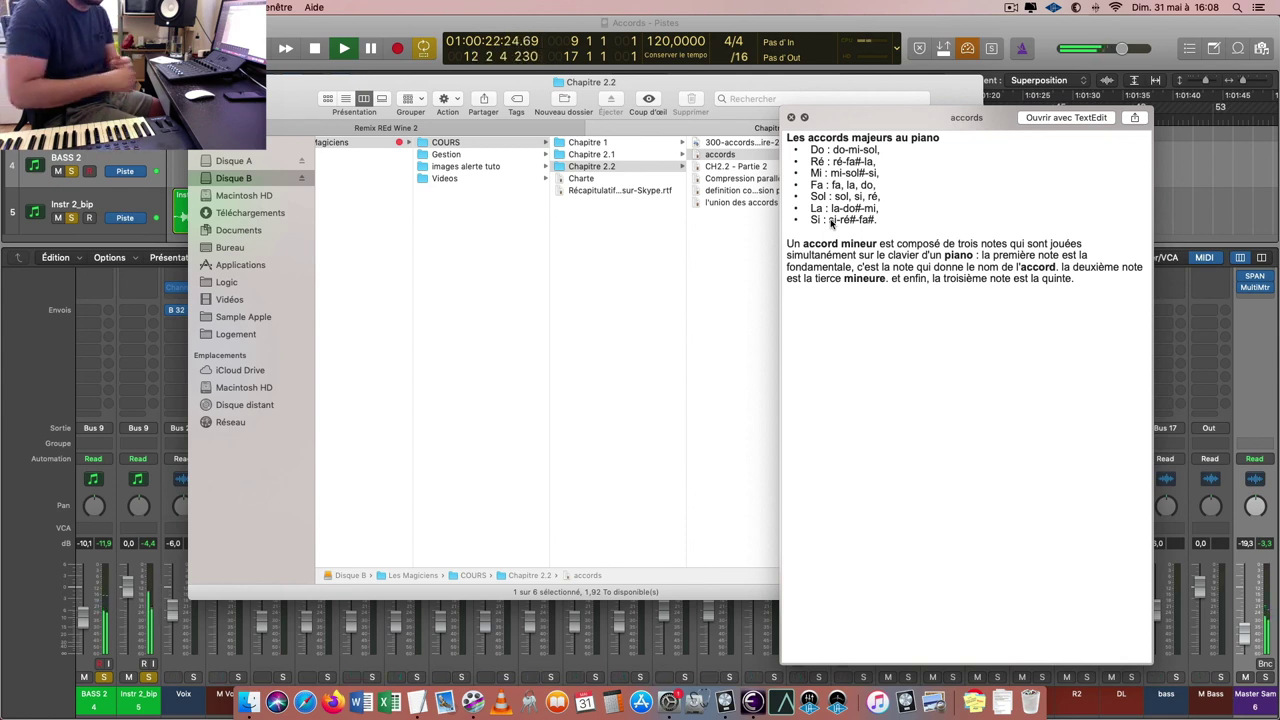
pyautogui.click(1010, 7)
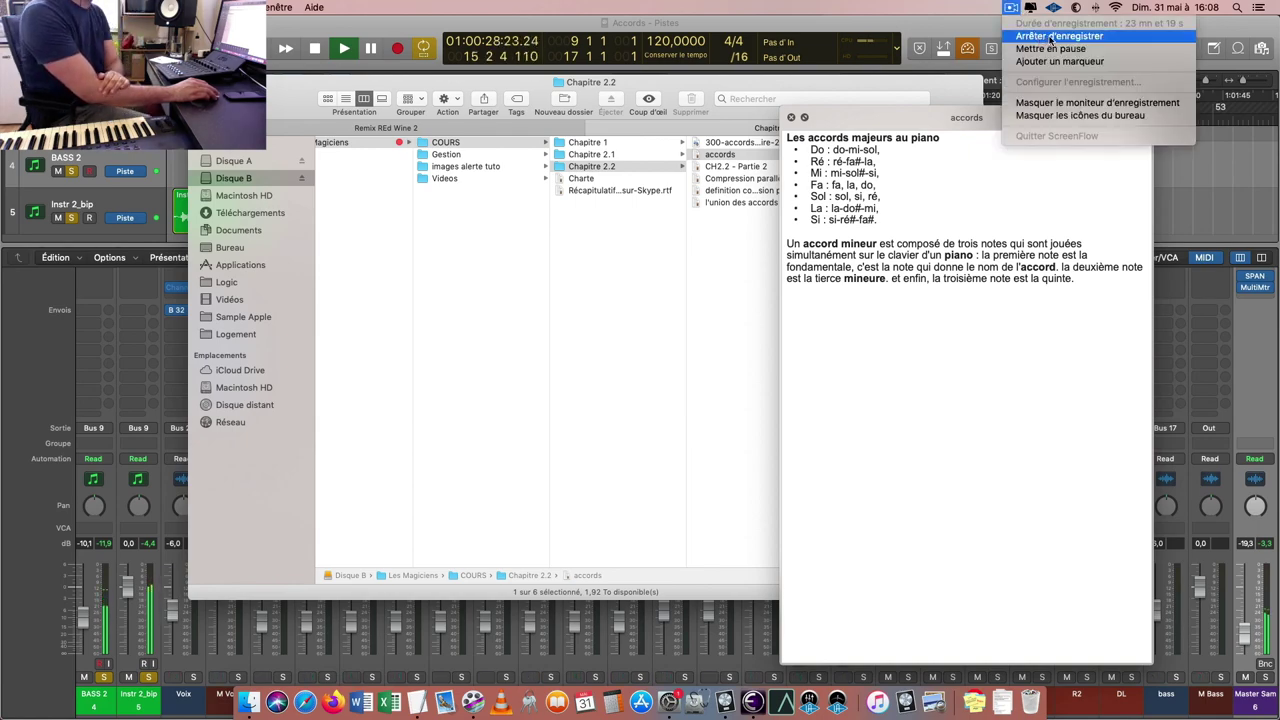